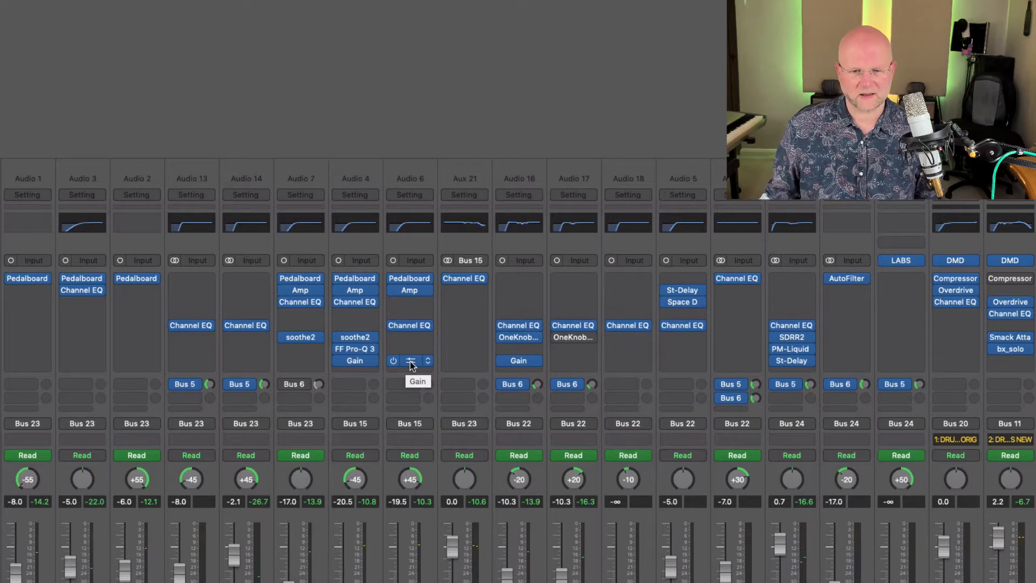
# Step: Inspect the Gain plug-in settings on the Lead R channel and close its window
pyautogui.click(411, 361)
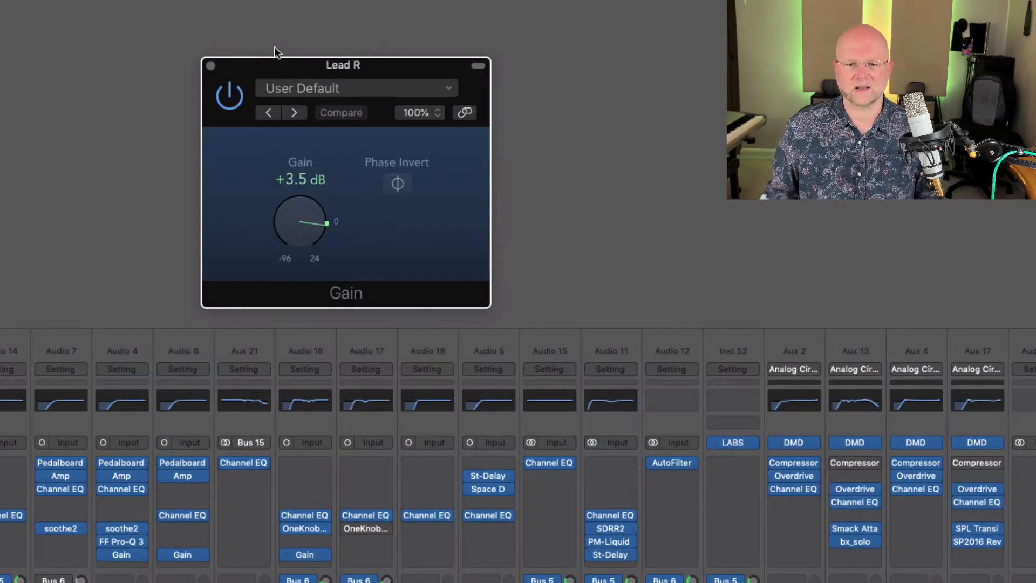
pyautogui.click(211, 65)
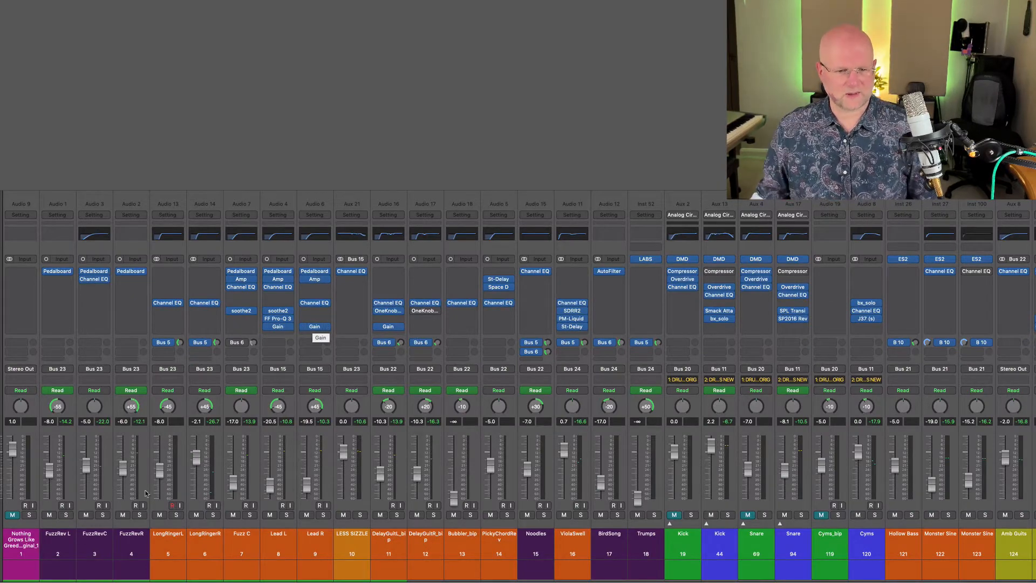
# Step: Hide the FuzzRev L, FuzzRevC, FuzzRevR, Noodles, BirdSong and Trumps channels from the mixer
pyautogui.click(60, 545)
pyautogui.keyDown('shift'); pyautogui.click(131, 544); pyautogui.keyUp('shift')
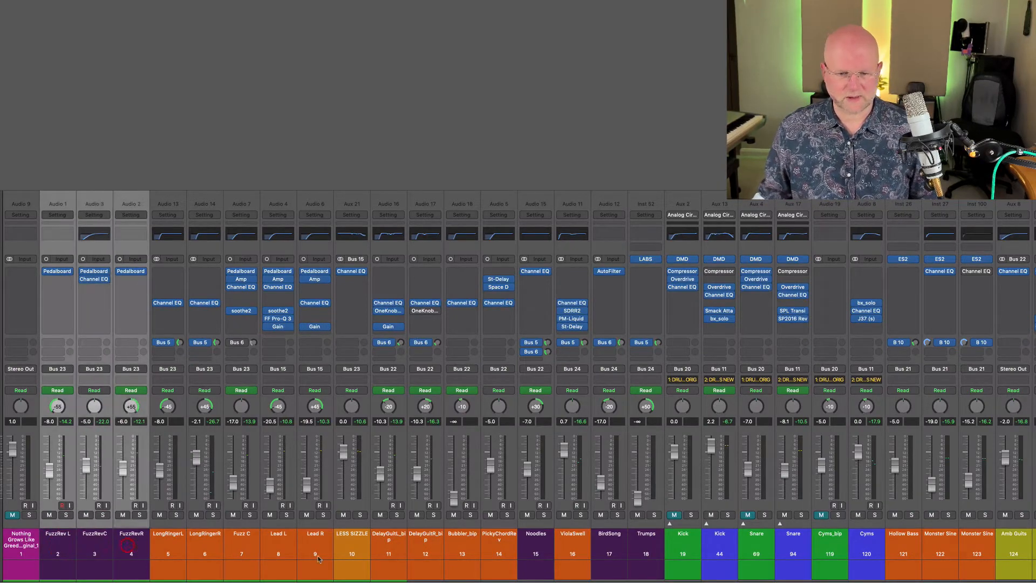
pyautogui.keyDown('super'); pyautogui.click(536, 542); pyautogui.keyUp('super')
pyautogui.keyDown('super'); pyautogui.click(611, 544); pyautogui.keyUp('super')
pyautogui.keyDown('super'); pyautogui.click(659, 544); pyautogui.keyUp('super')
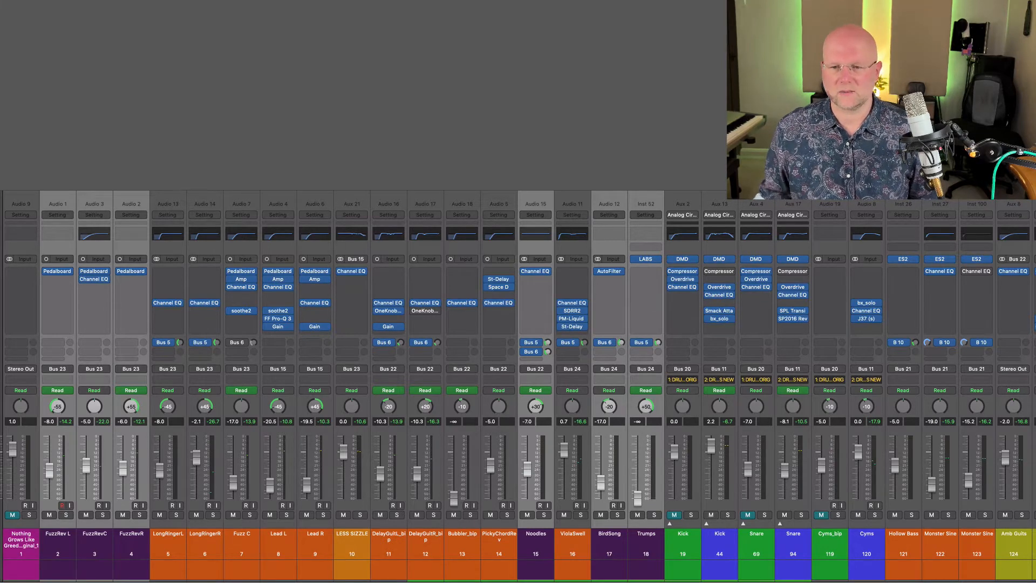
pyautogui.hotkey('ctrl', 'h')
pyautogui.click(326, 2)
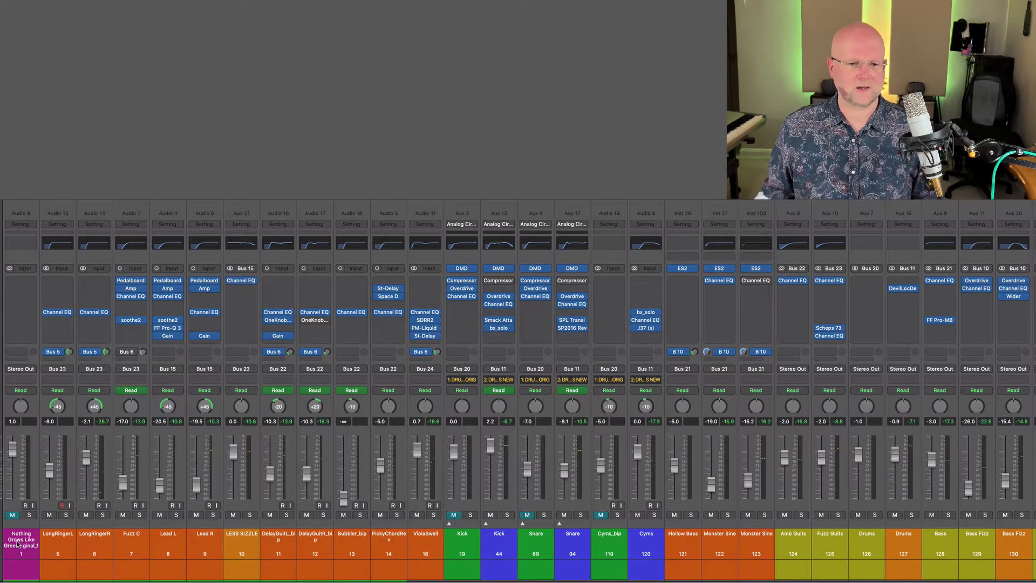
# Step: Audition the "Nothing Grows Like Greed original_1" channel in solo and take it out of solo
pyautogui.click(18, 545)
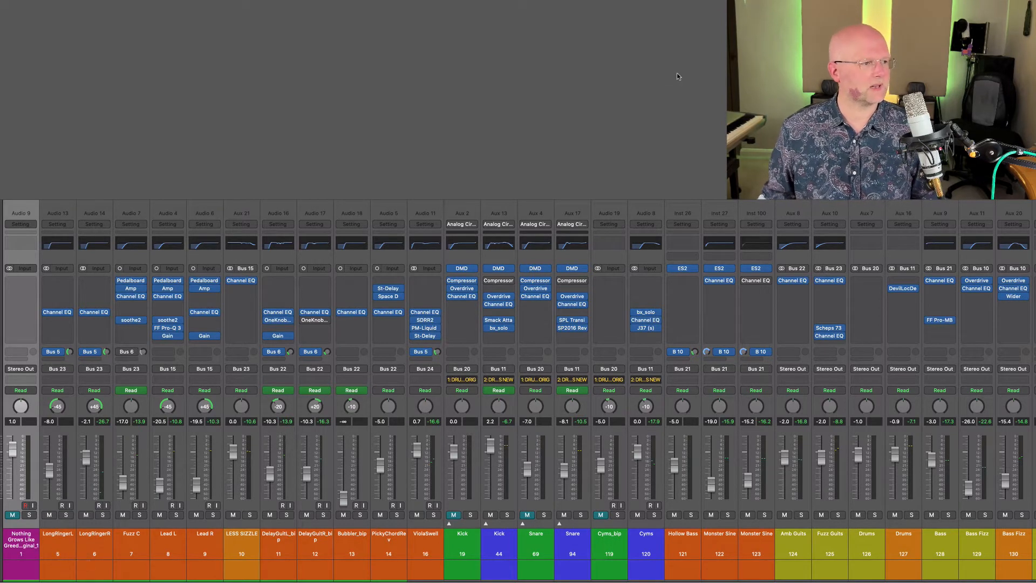
pyautogui.click(30, 515)
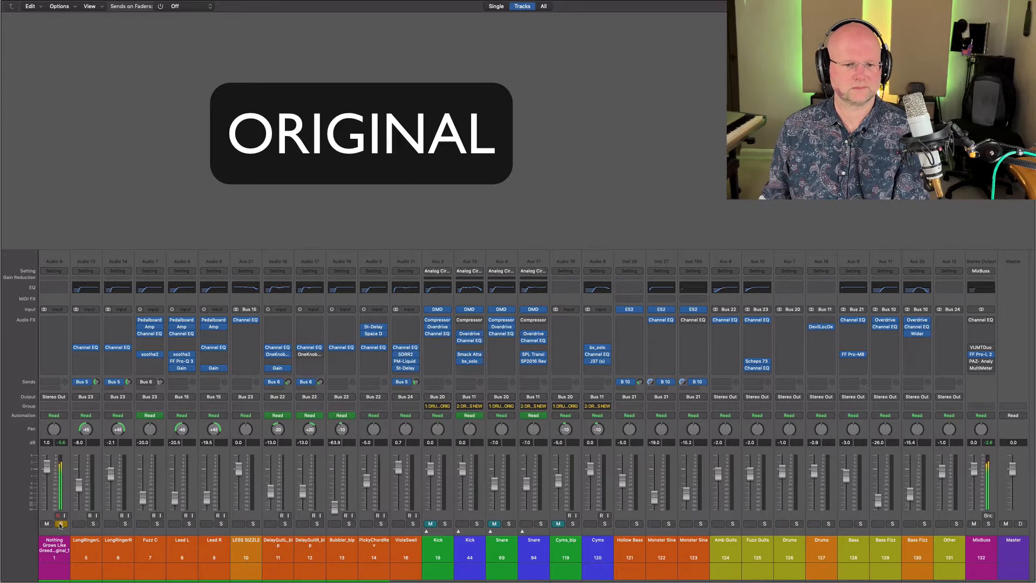
pyautogui.click(61, 523)
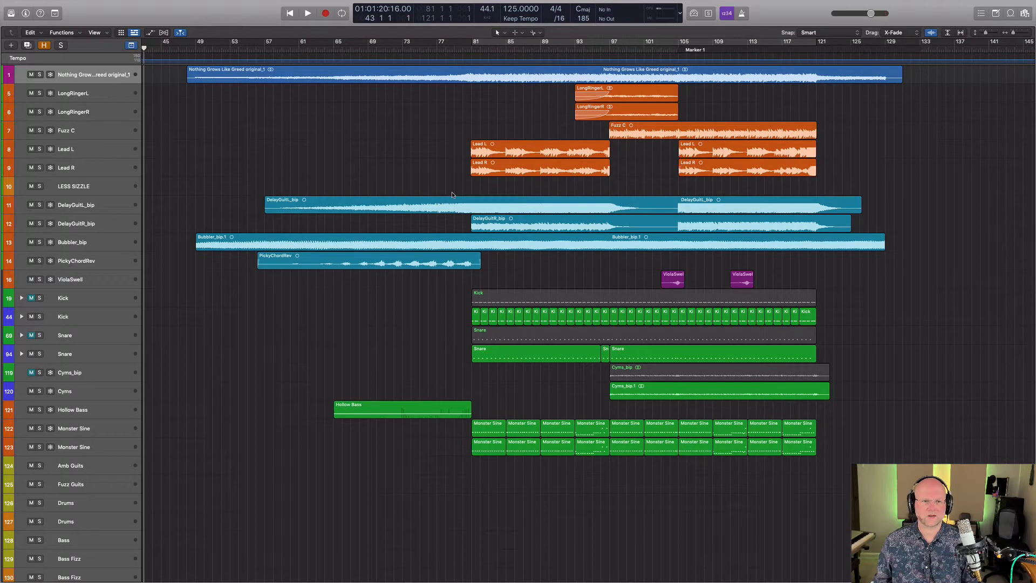
# Step: Reveal and re-hide the hidden tracks in the arrangement, and briefly highlight the delay, bubbler and picky guitar regions
pyautogui.click(44, 46)
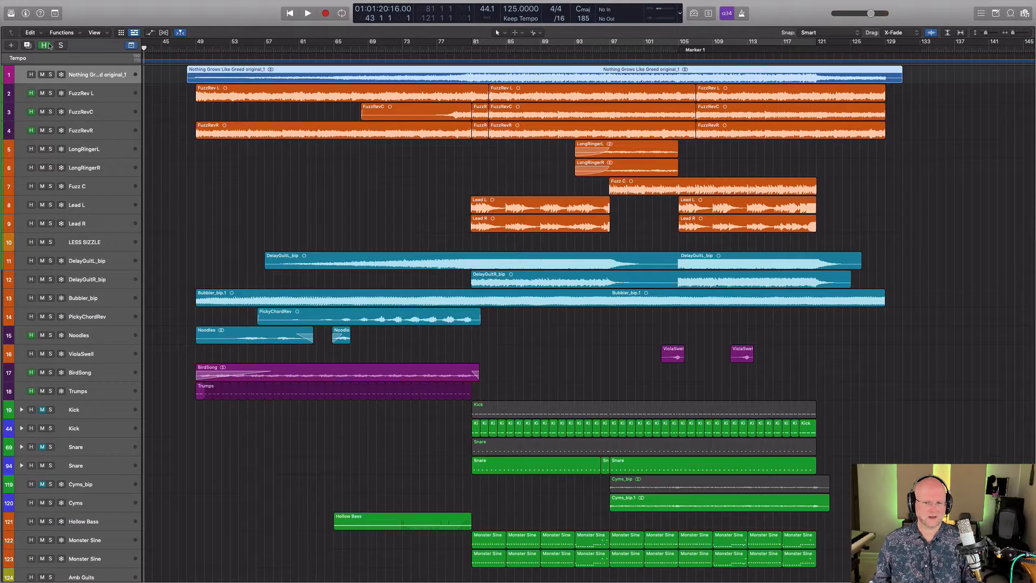
pyautogui.click(48, 45)
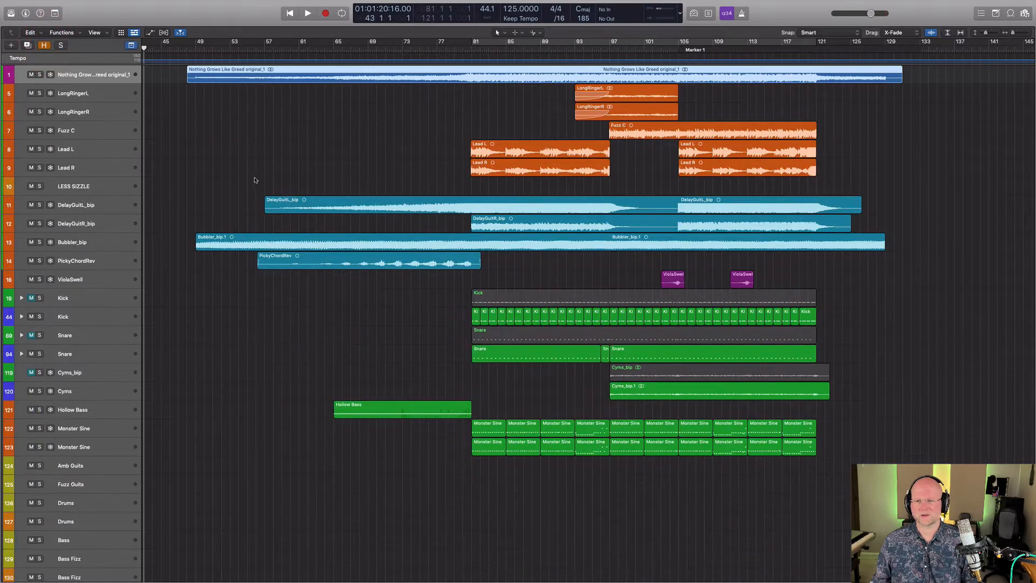
pyautogui.moveTo(284, 123); pyautogui.dragTo(437, 314)
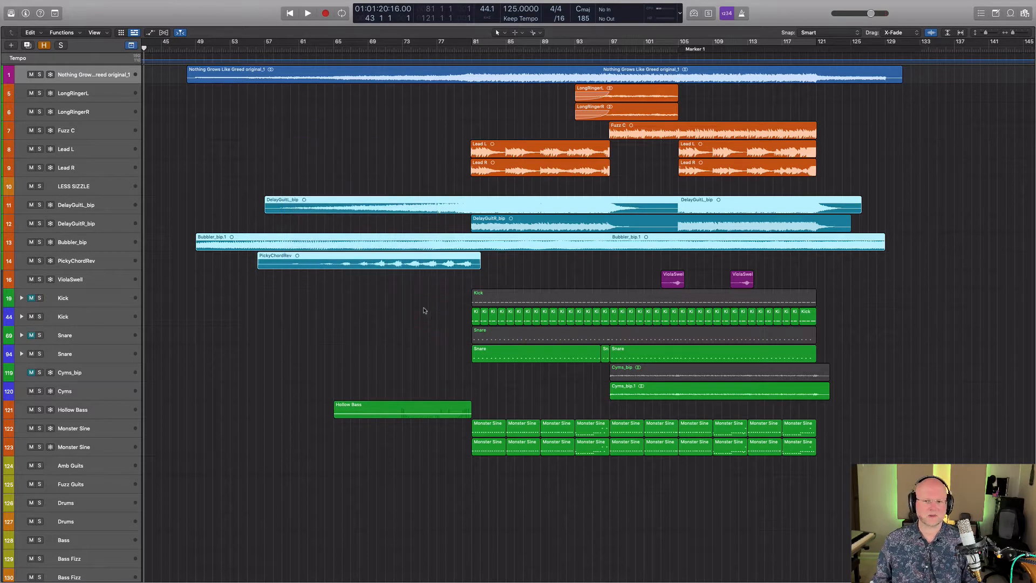
pyautogui.click(401, 164)
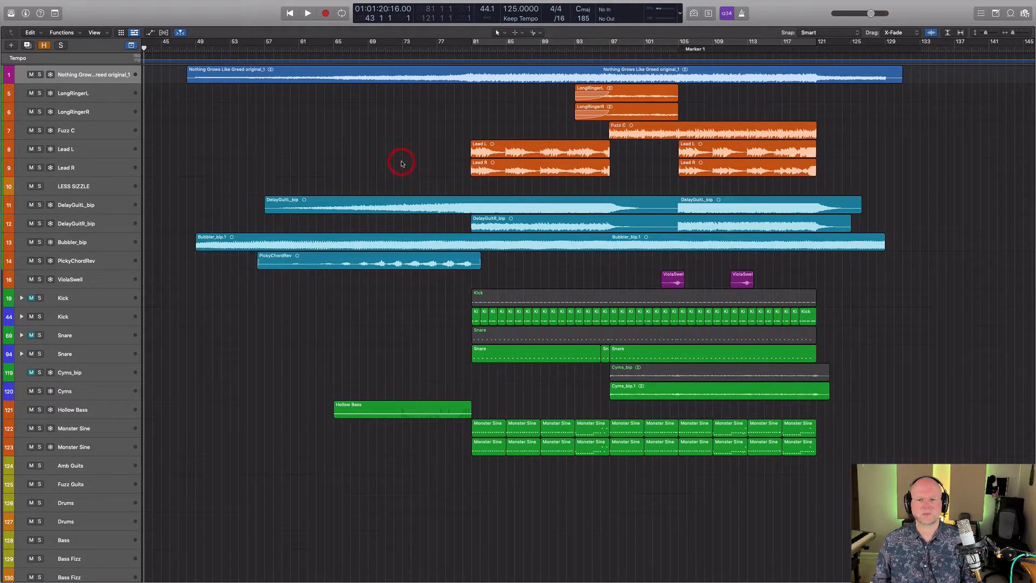
# Step: Examine the automation curves of the guitar tracks in the arrangement and select the DelayGuitL_bip track
pyautogui.click(100, 262)
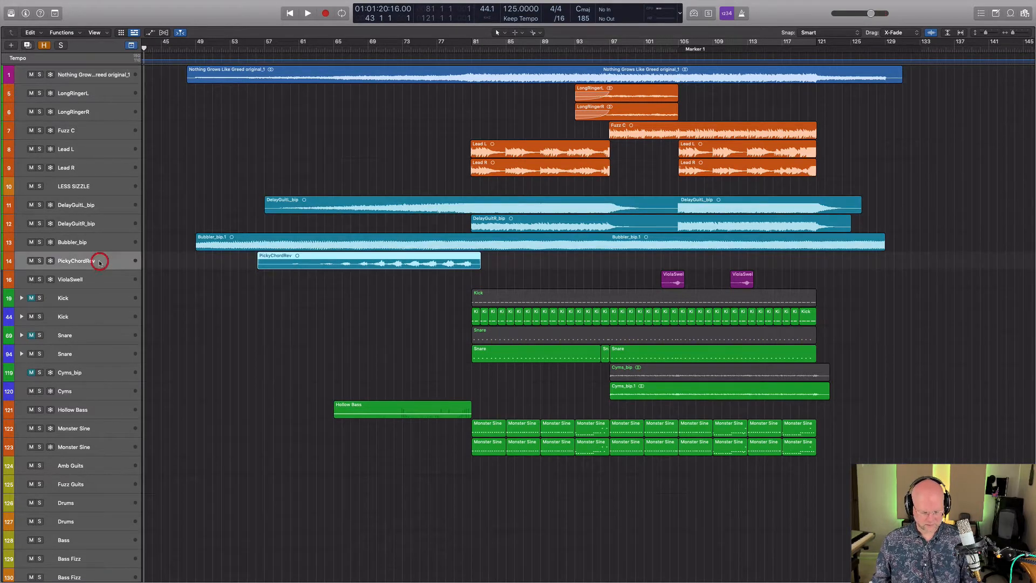
pyautogui.press('a')
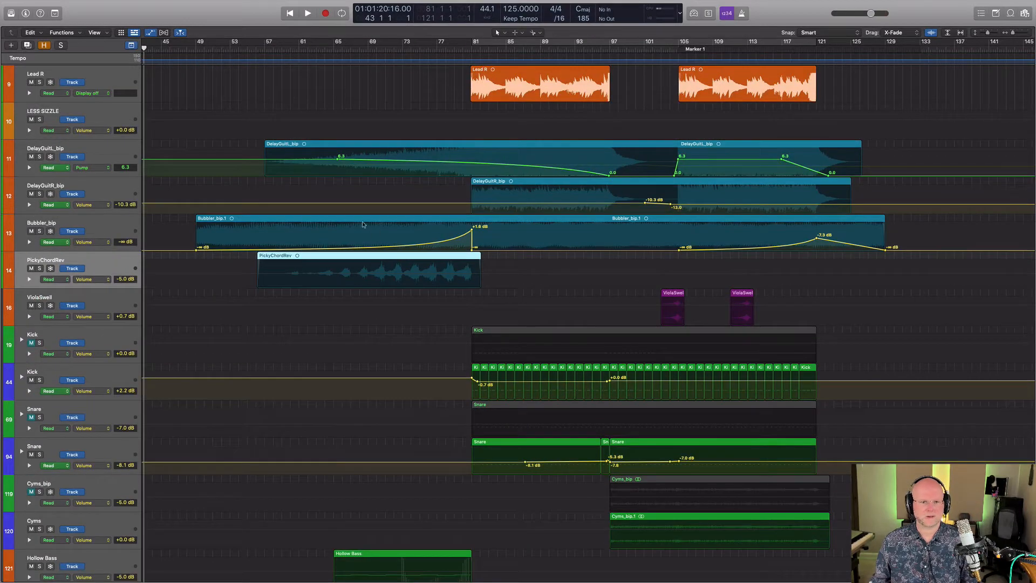
pyautogui.click(99, 150)
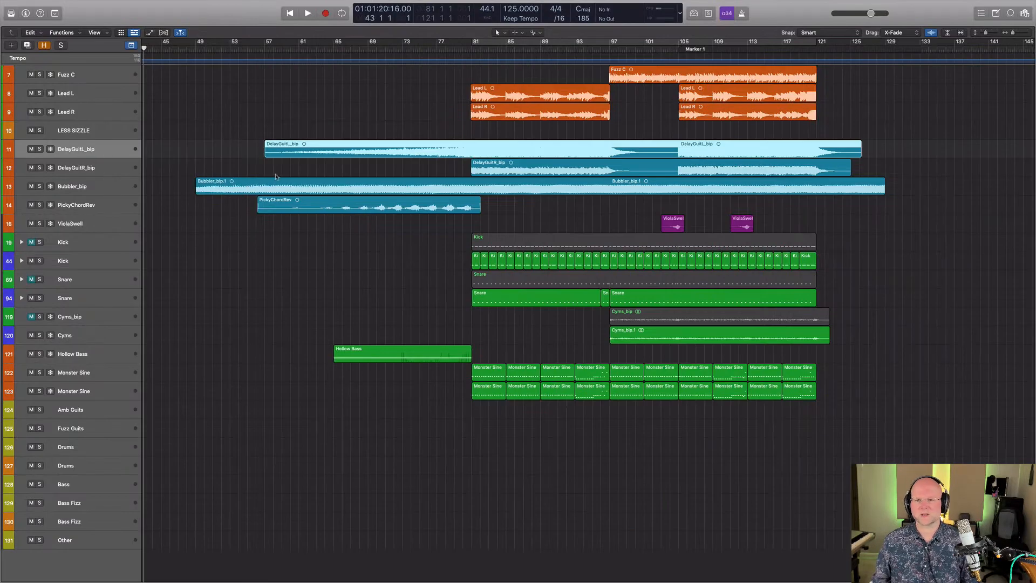
pyautogui.scroll(3, 264, 173)
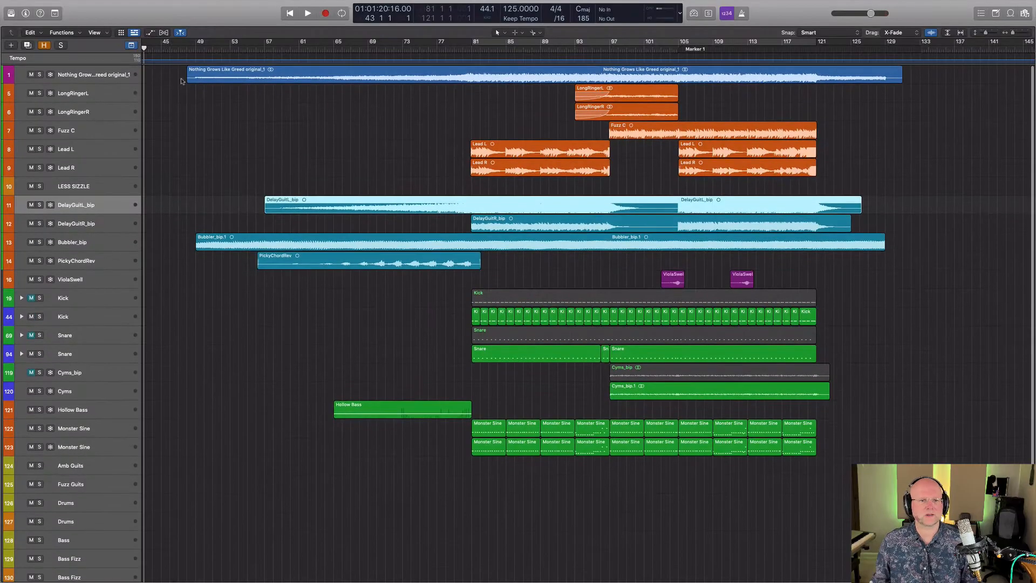
# Step: Solo the original mix track and listen to it from bar 81
pyautogui.click(88, 75)
pyautogui.press('s')
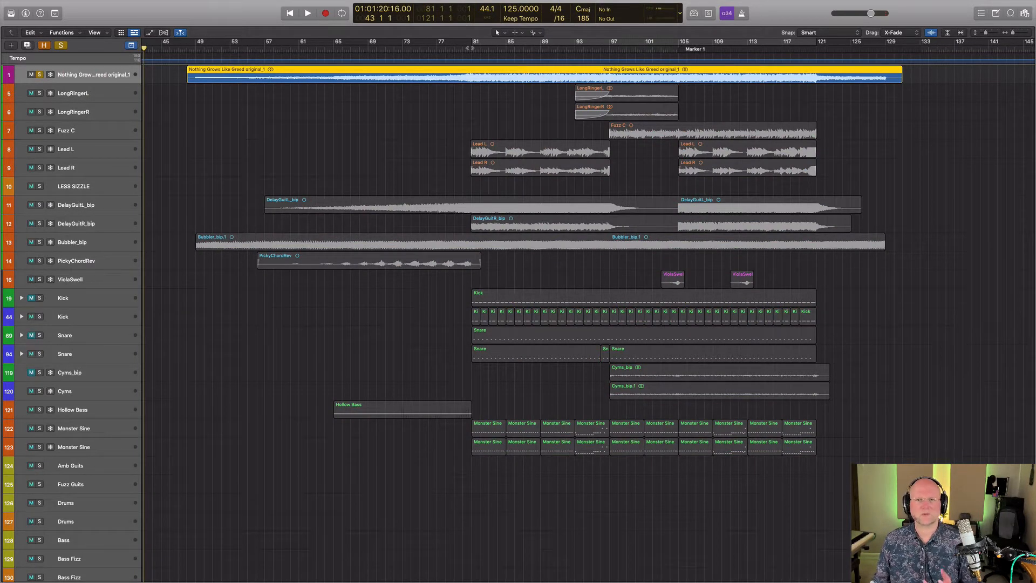
pyautogui.click(470, 48)
pyautogui.press('space')
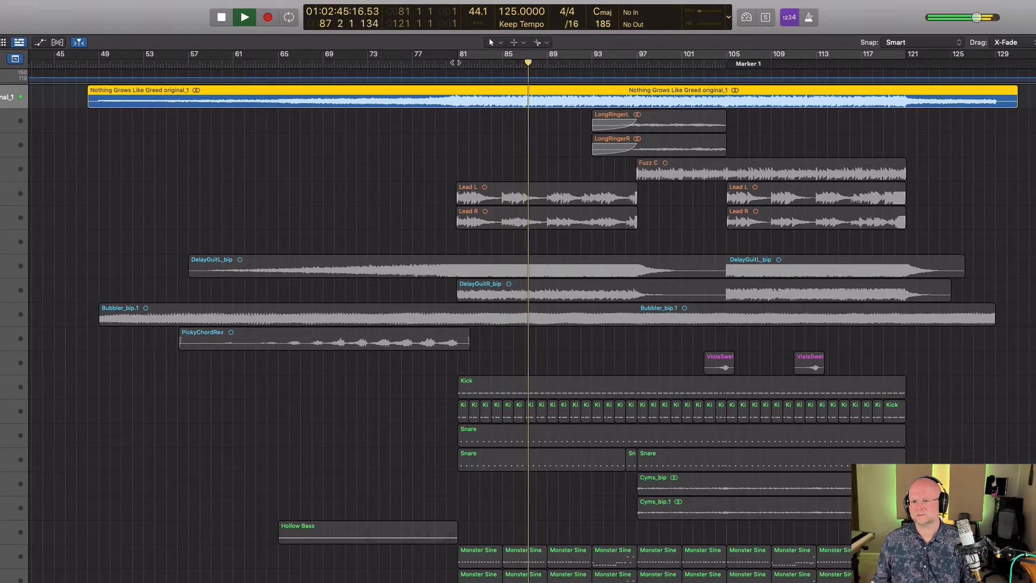
pyautogui.press('space')
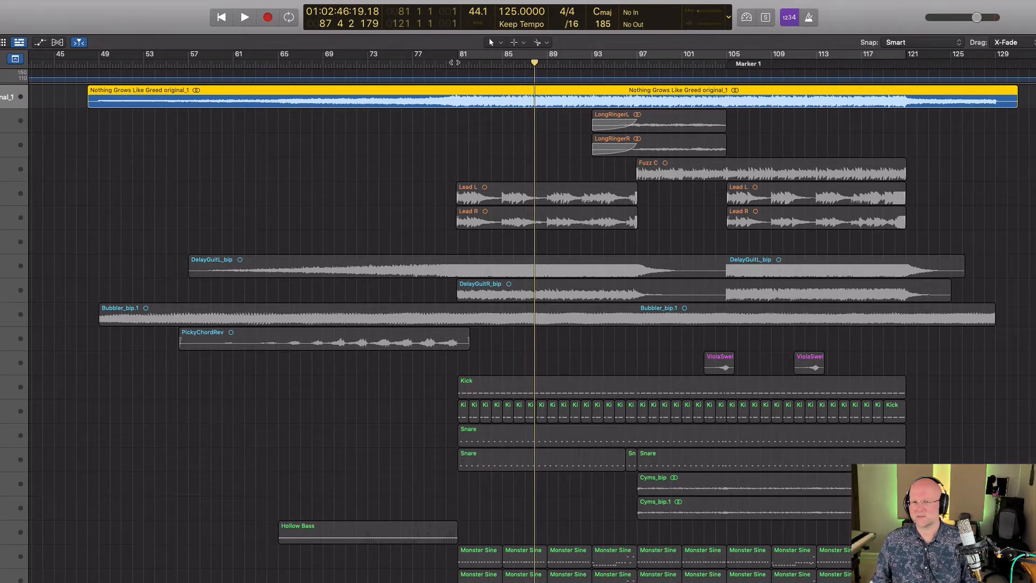
# Step: Replay the soloed original mix from bar 81 in short stretches, pausing between them
pyautogui.click(459, 62)
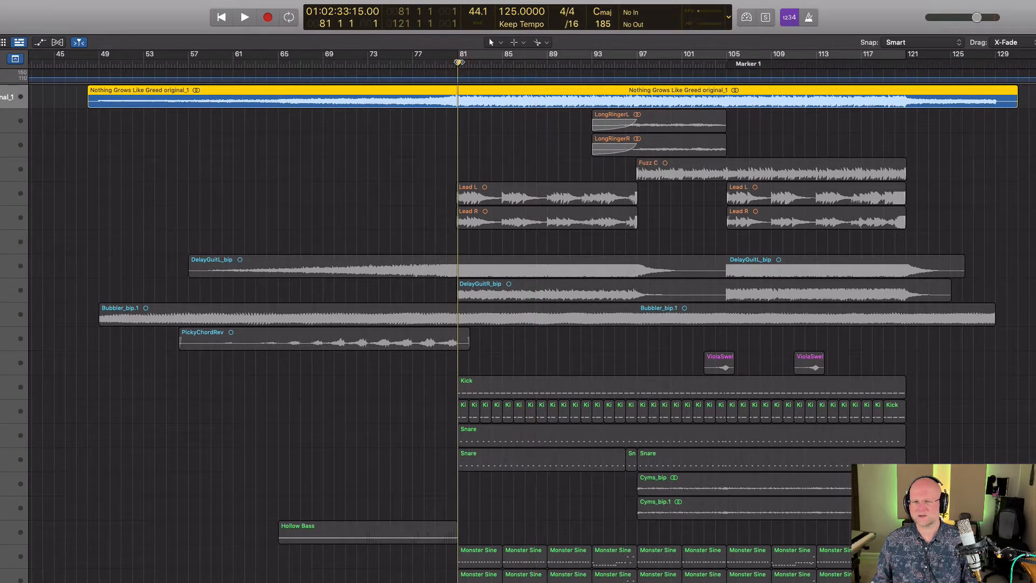
pyautogui.press('space')
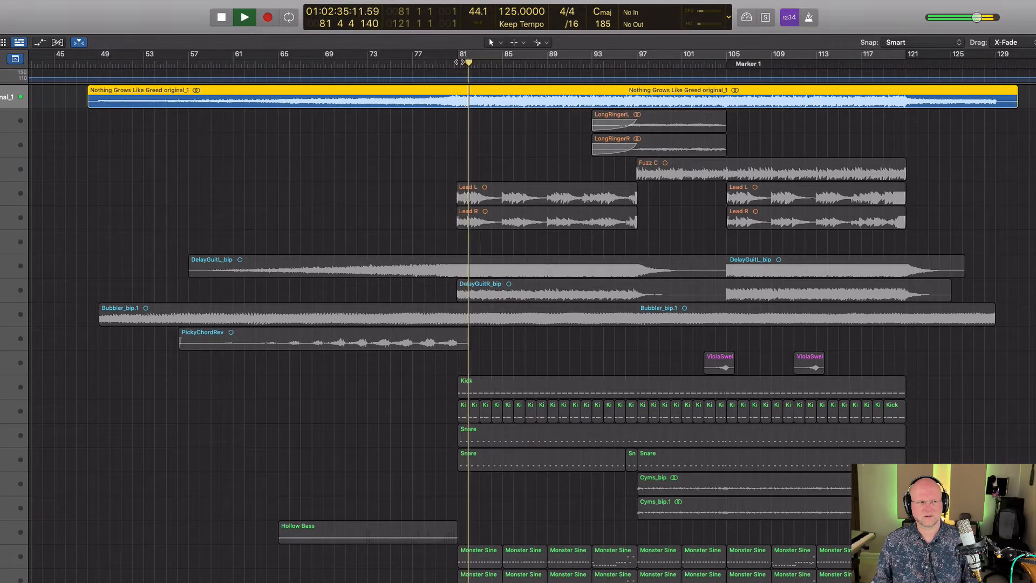
pyautogui.press('space')
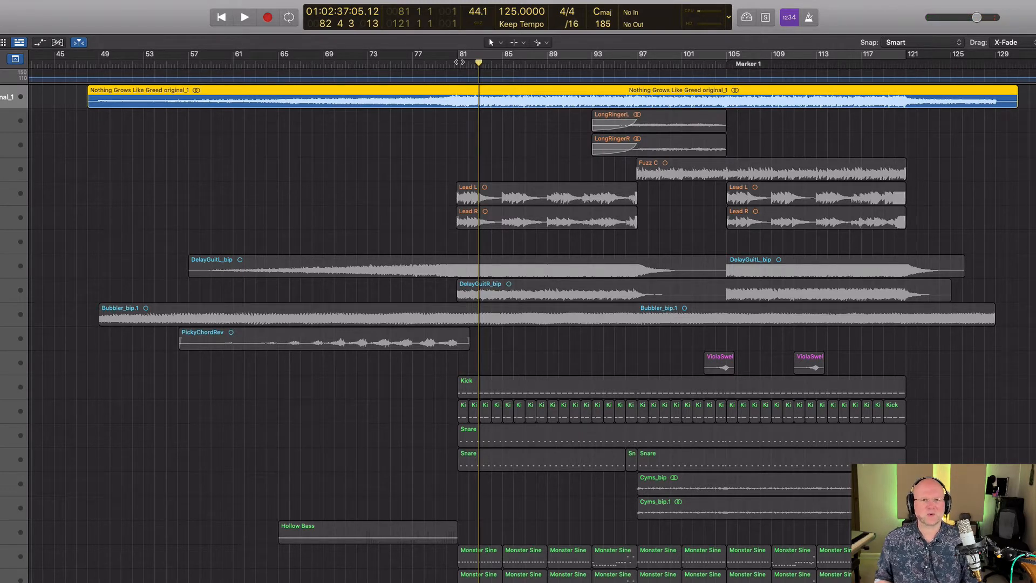
pyautogui.press('space')
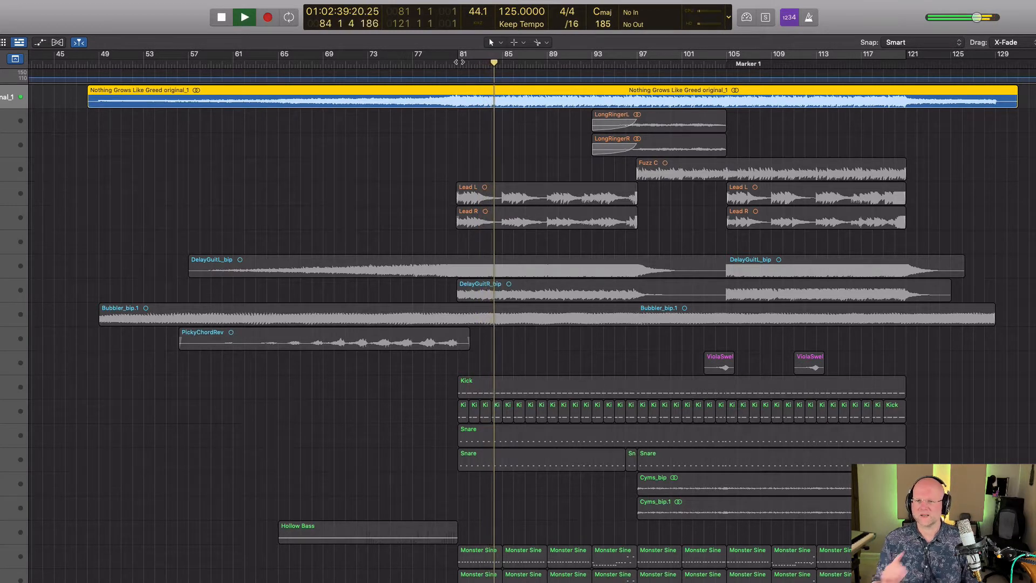
pyautogui.press('space')
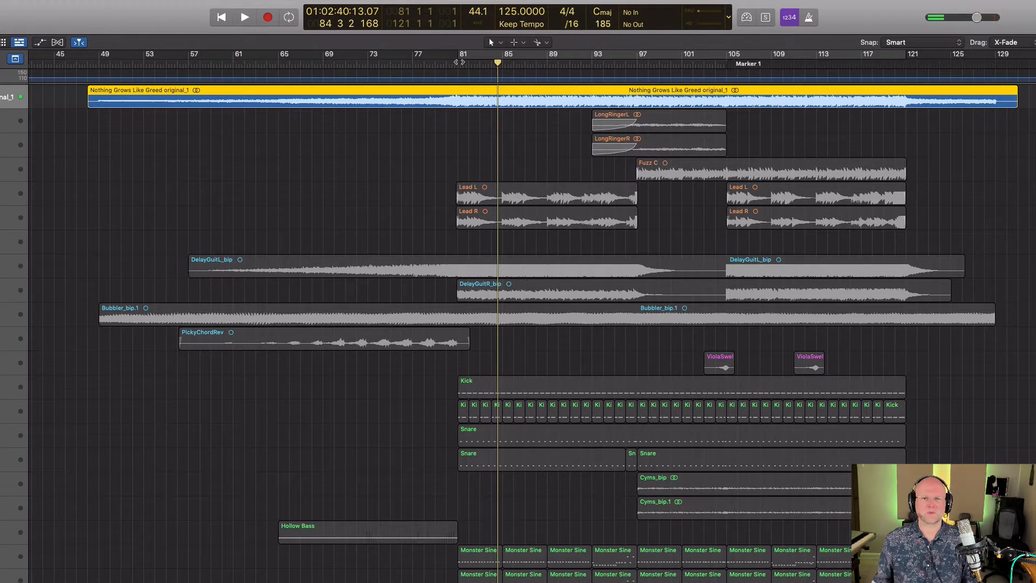
pyautogui.press('space')
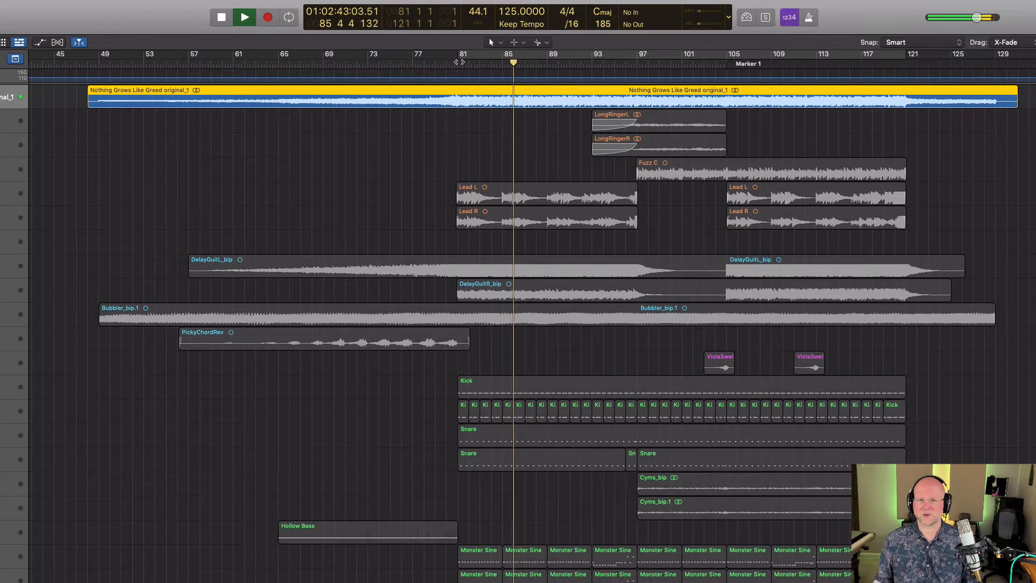
pyautogui.press('space')
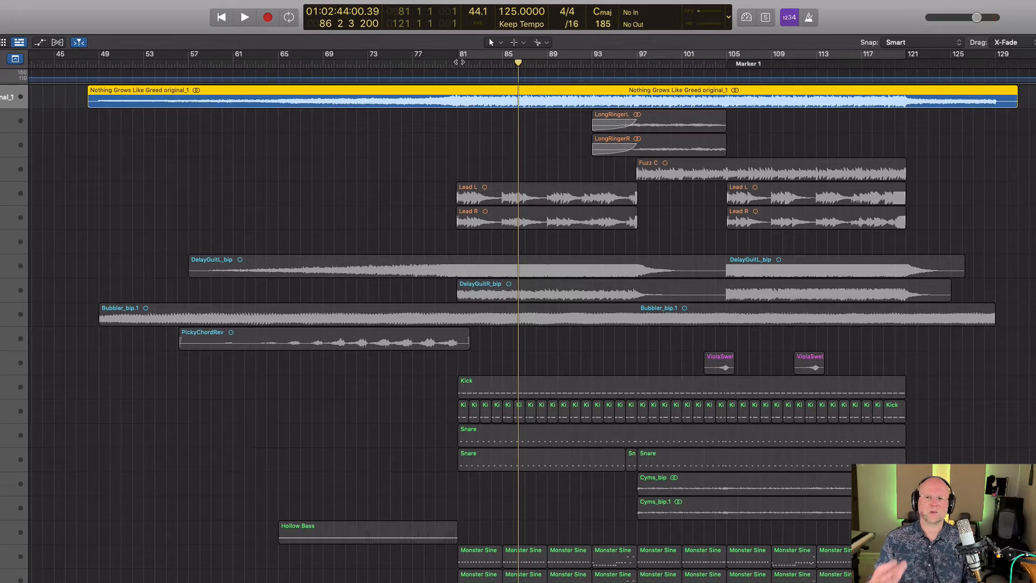
pyautogui.press('space')
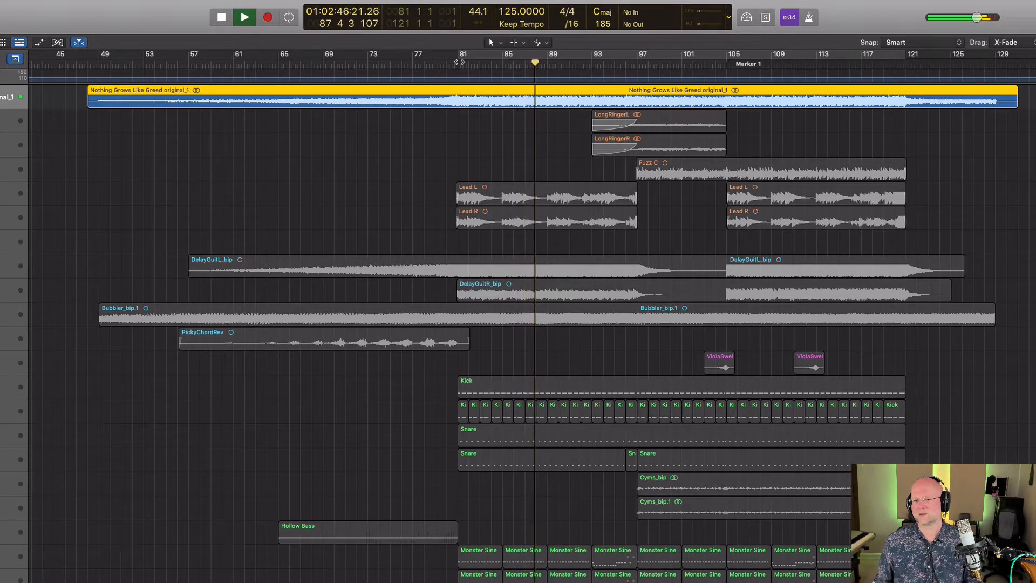
pyautogui.press('space')
# Step: Listen to the soloed original mix from bar 93 and from bar 97
pyautogui.click(593, 61)
pyautogui.press('space')
pyautogui.press('space')
pyautogui.click(637, 62)
pyautogui.press('space')
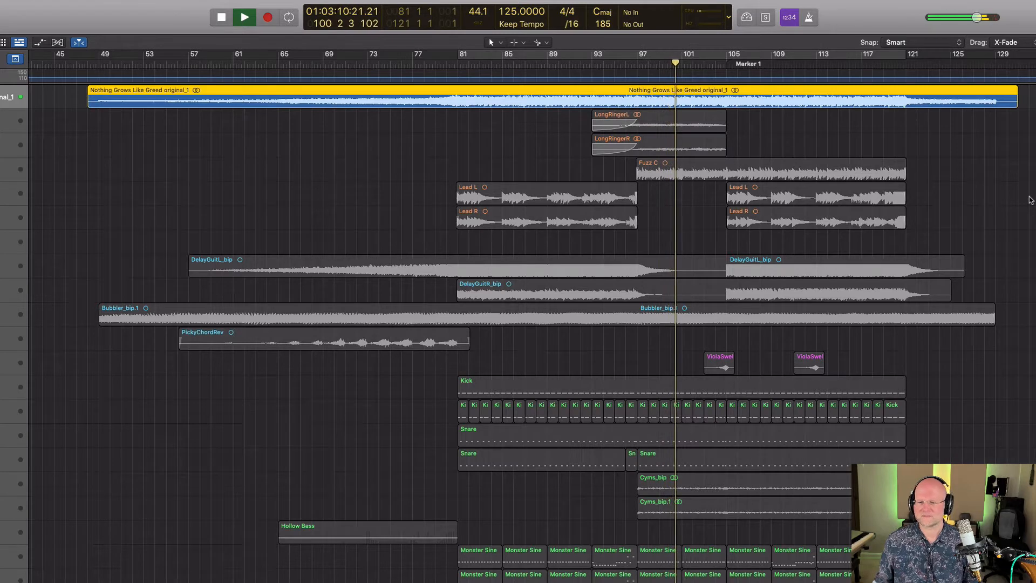
pyautogui.press('space')
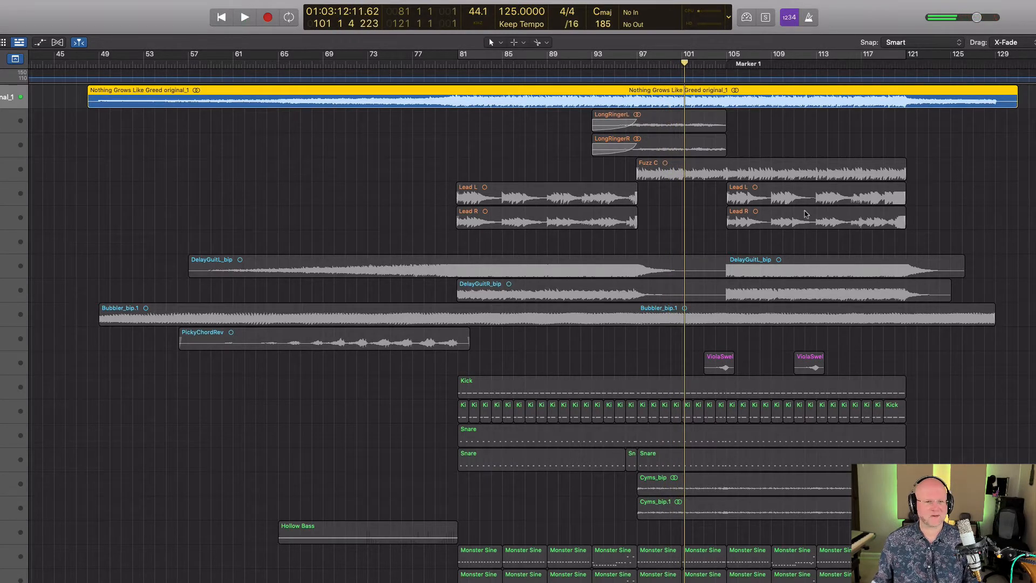
# Step: Solo Fuzz C alongside the original mix, play both from bar 97, and take Fuzz C out of solo
pyautogui.click(21, 169)
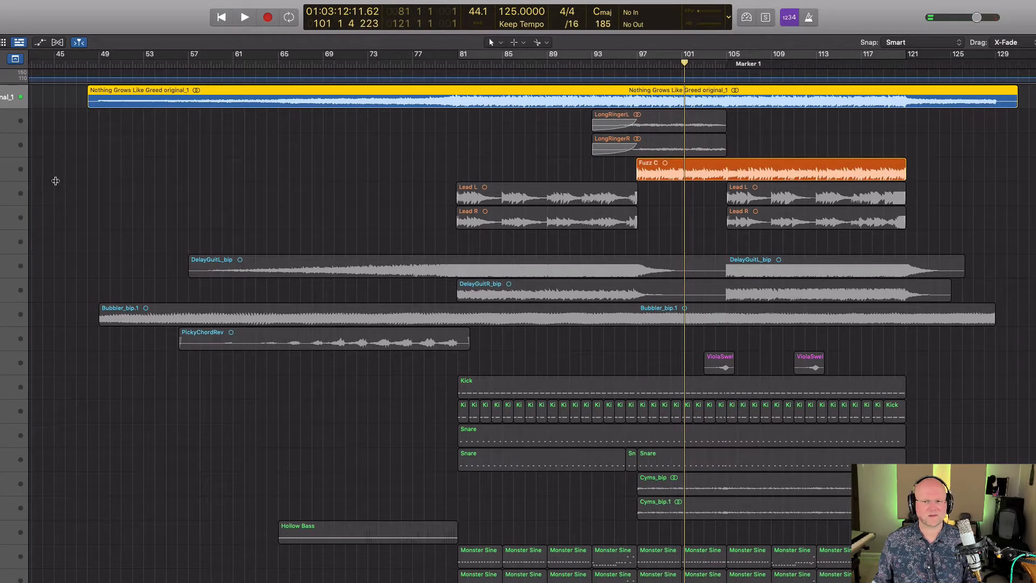
pyautogui.doubleClick(635, 63)
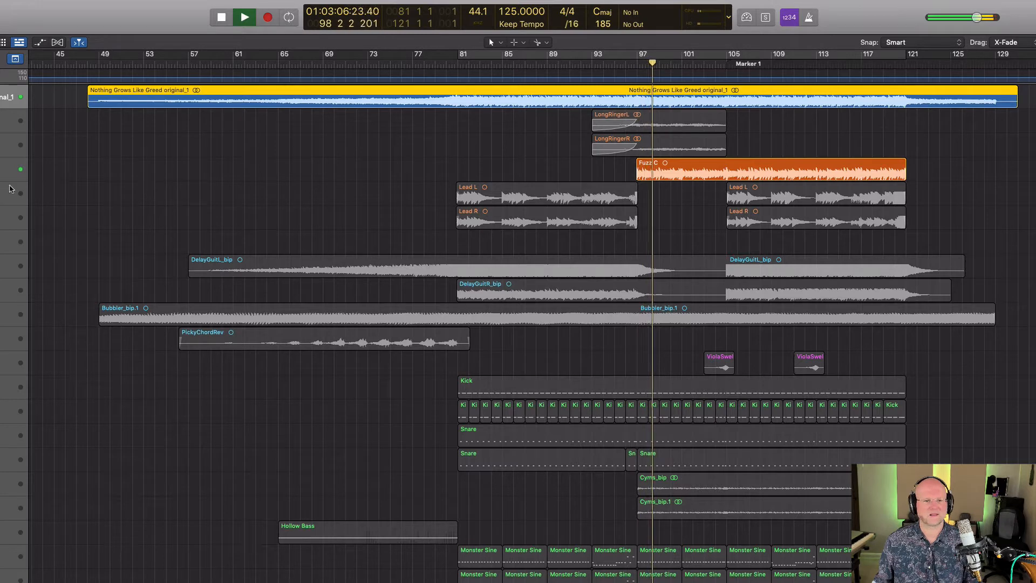
pyautogui.press('space')
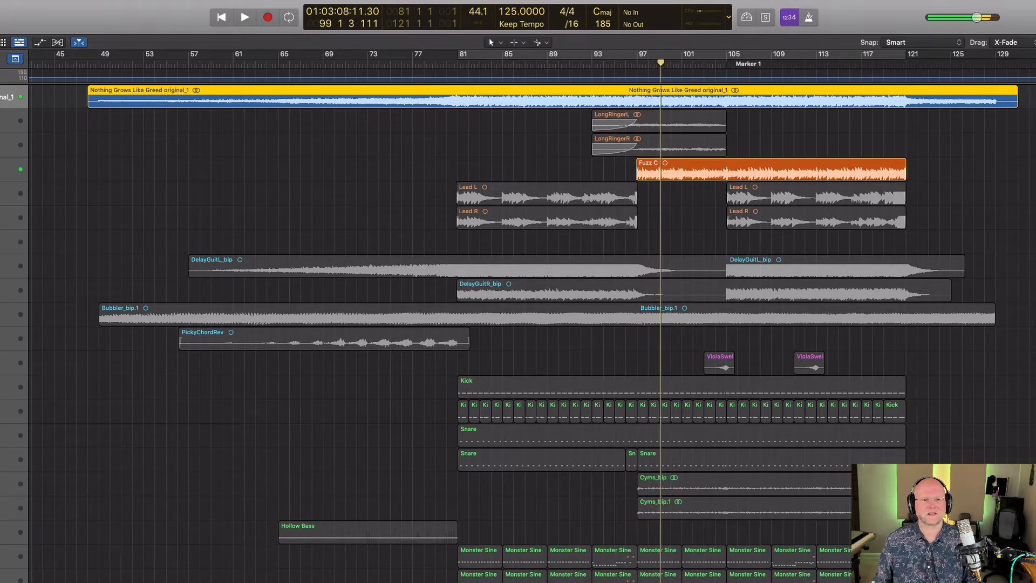
pyautogui.click(127, 156)
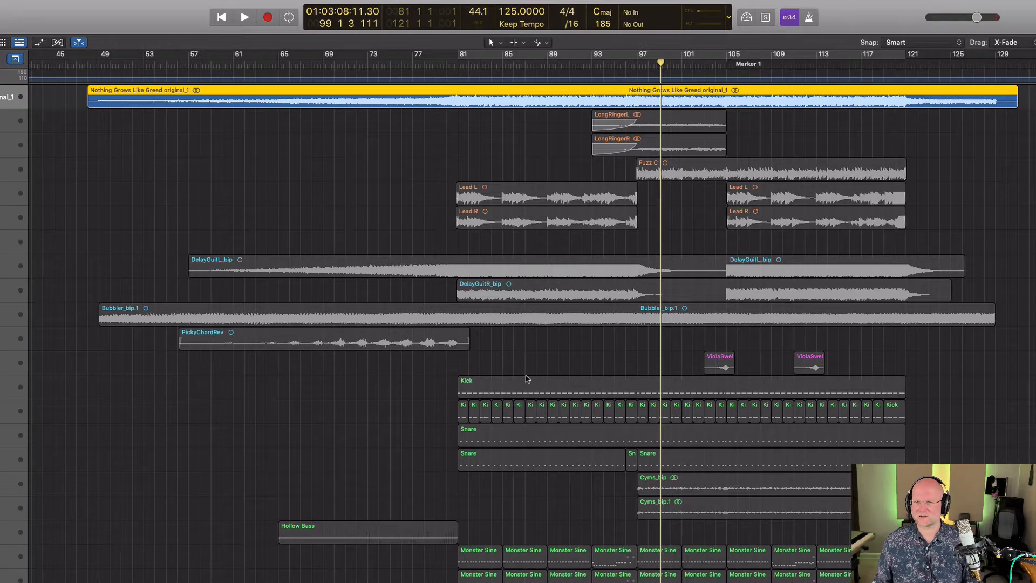
# Step: Select the new production's regions below the original, unsolo the original mix track, and place the playhead at bar 105
pyautogui.moveTo(1000, 577); pyautogui.dragTo(459, 116)
pyautogui.click(1, 98)
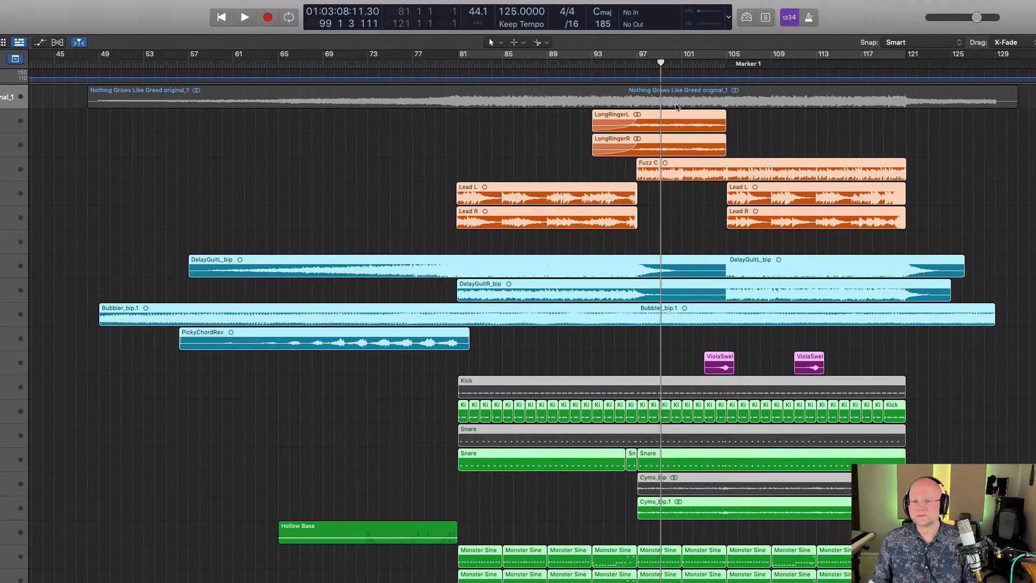
pyautogui.click(723, 62)
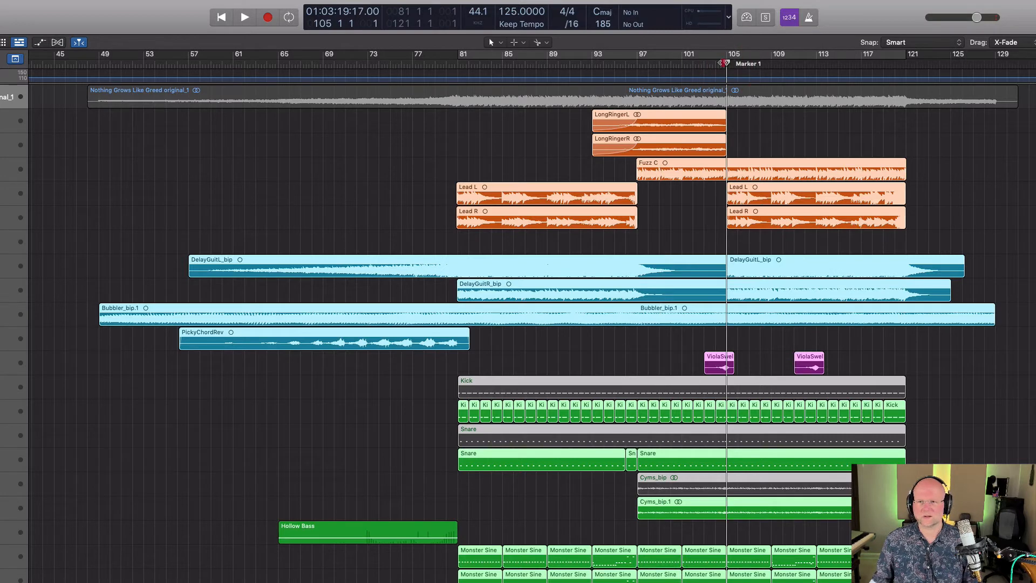
# Step: Play the new production from bar 105 and delete Marker 1 at that position
pyautogui.doubleClick(723, 62)
pyautogui.press("'")
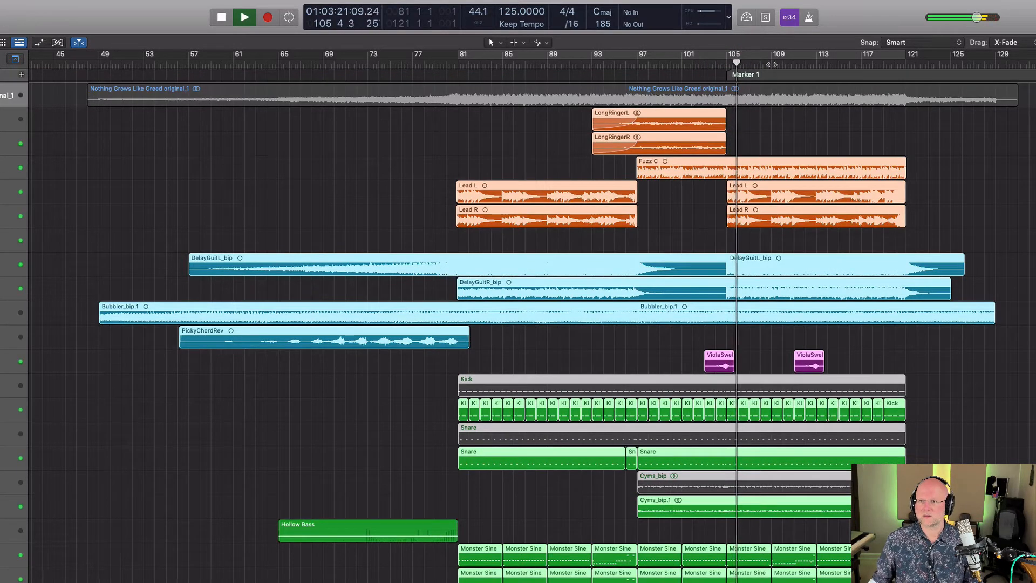
pyautogui.click(774, 73)
pyautogui.press('Delete')
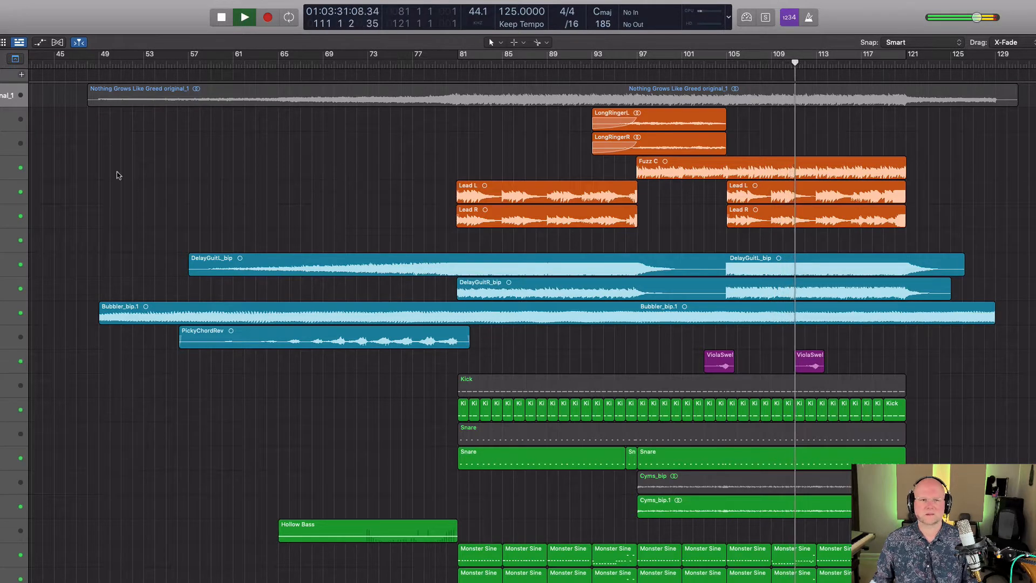
# Step: Solo the original mix track and listen to it from bar 105 for comparison
pyautogui.press('m')
pyautogui.press('s')
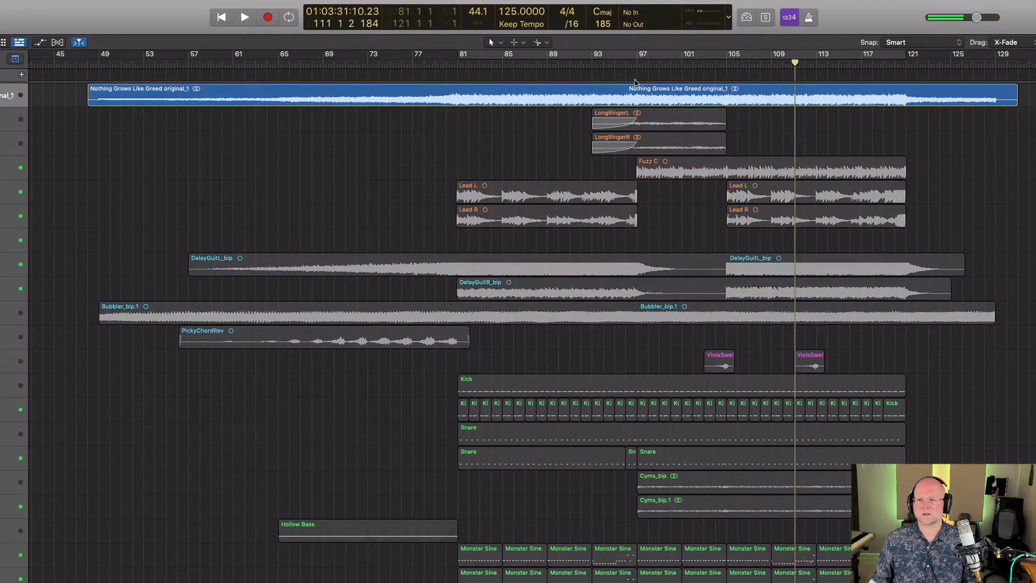
pyautogui.doubleClick(727, 63)
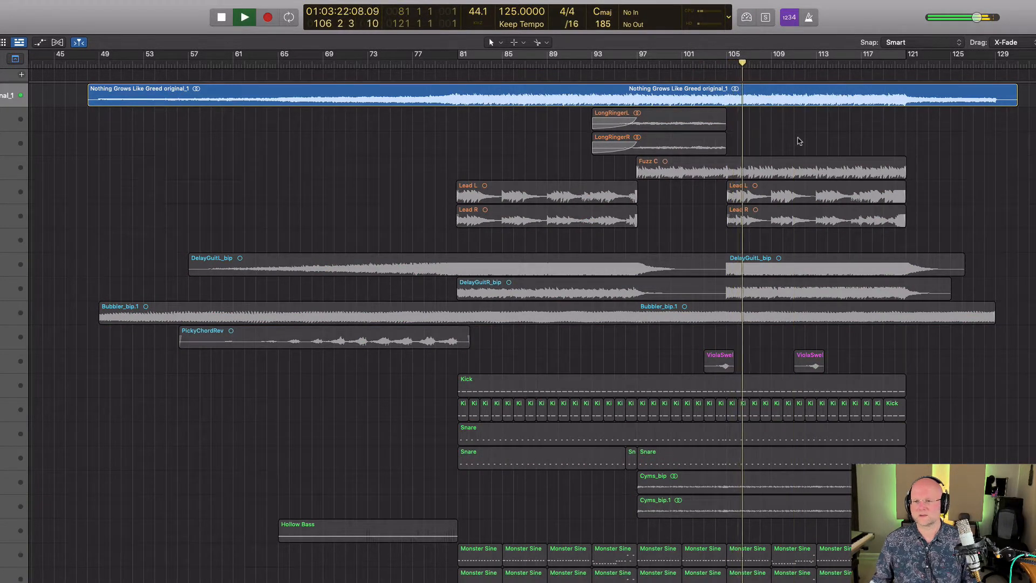
pyautogui.press('space')
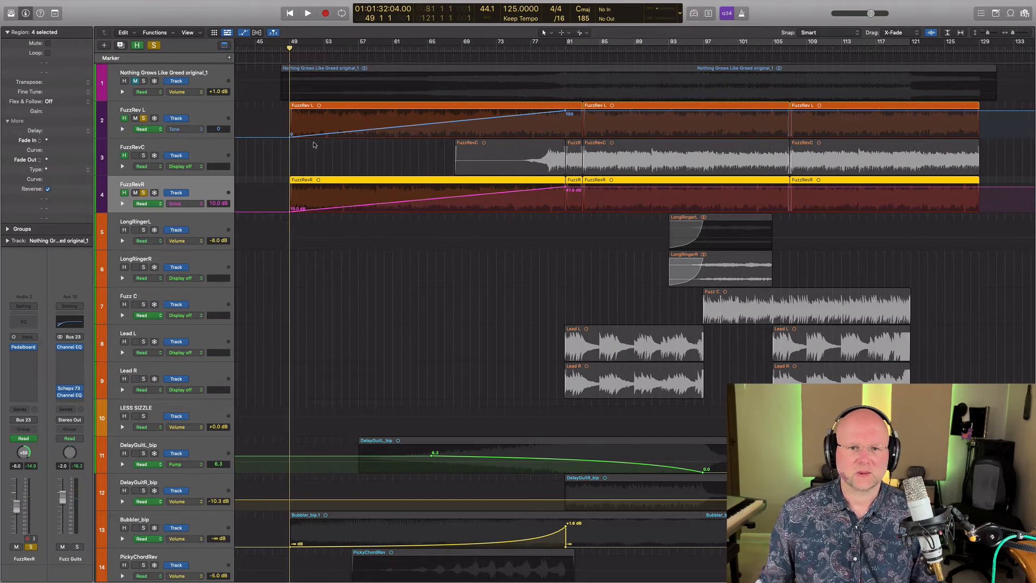
# Step: Play the soloed FuzzRev L and FuzzRevR from bar 49 and near bar 78, inspecting FuzzRevR's Pedalboard Grinder before closing it
pyautogui.press('space')
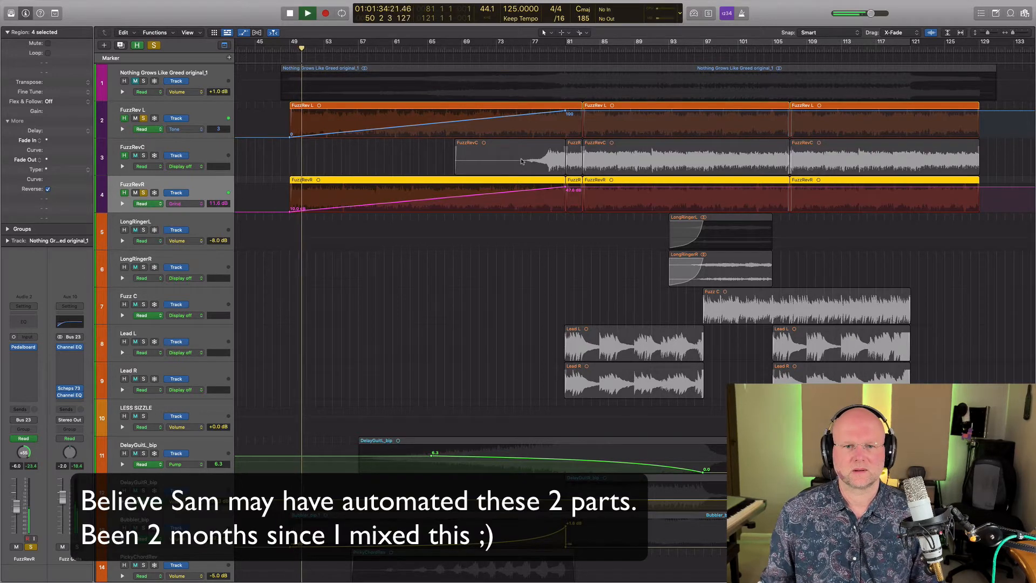
pyautogui.click(200, 193)
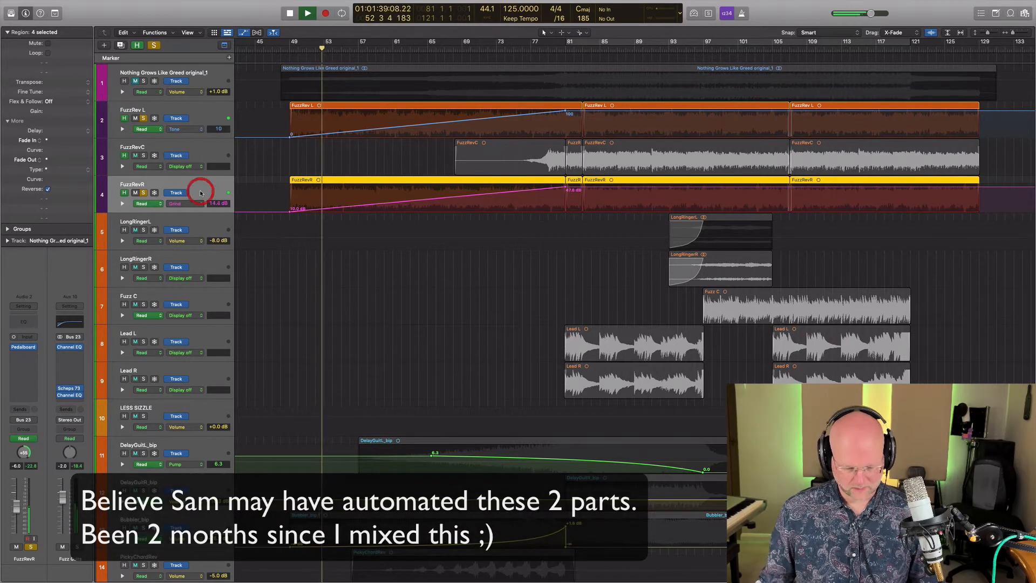
pyautogui.click(24, 347)
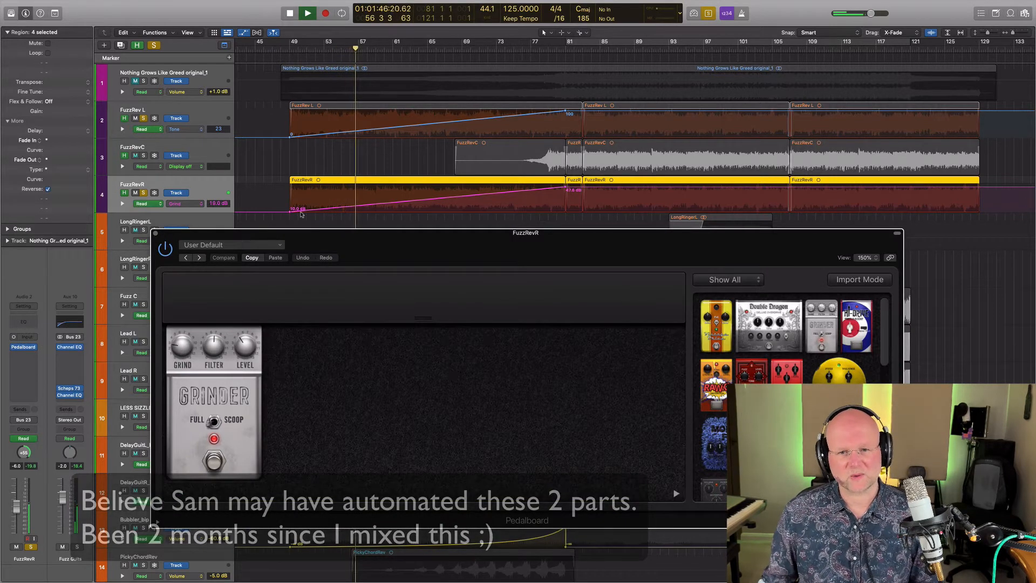
pyautogui.click(537, 48)
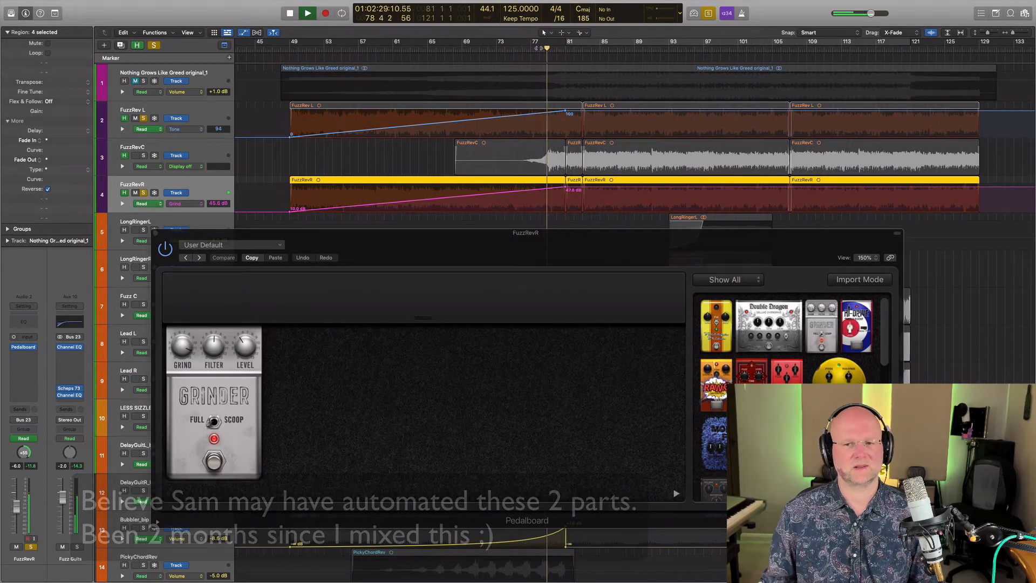
pyautogui.press('space')
pyautogui.click(156, 234)
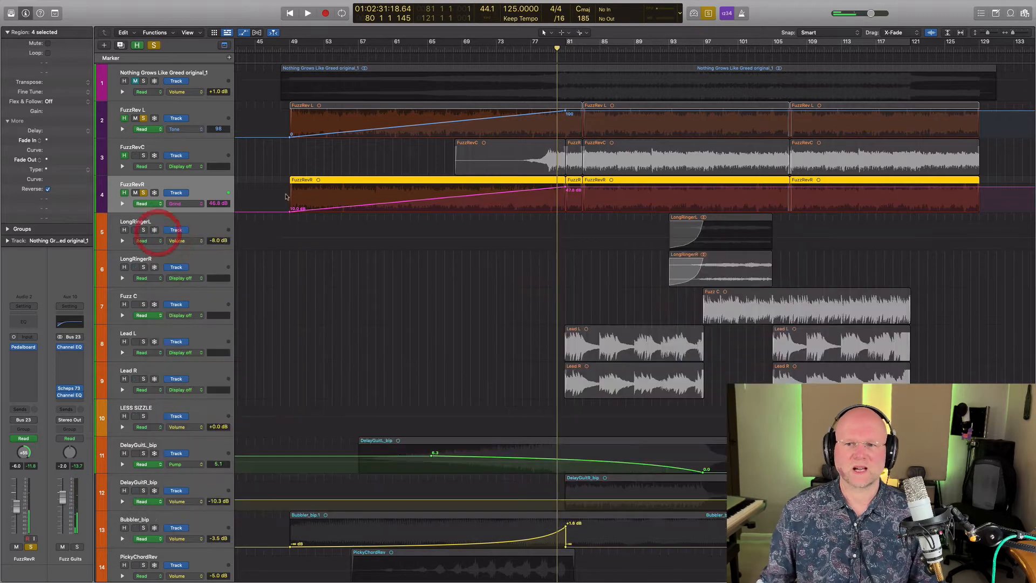
# Step: Open FuzzRev L's Pedalboard, watch the Double Dragon Tone automation while playing from bar 49 and near bar 78, and close it
pyautogui.click(213, 114)
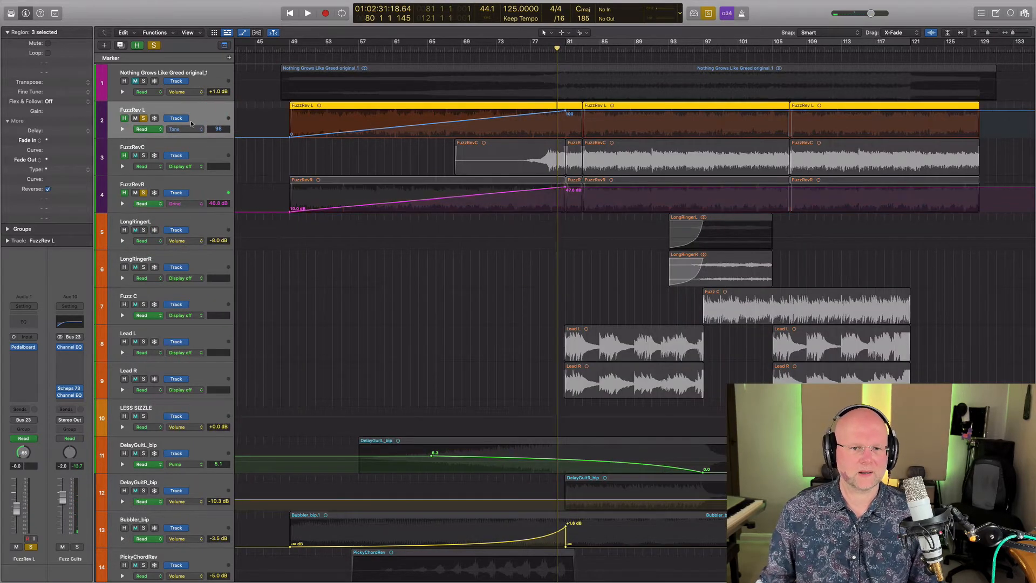
pyautogui.click(24, 348)
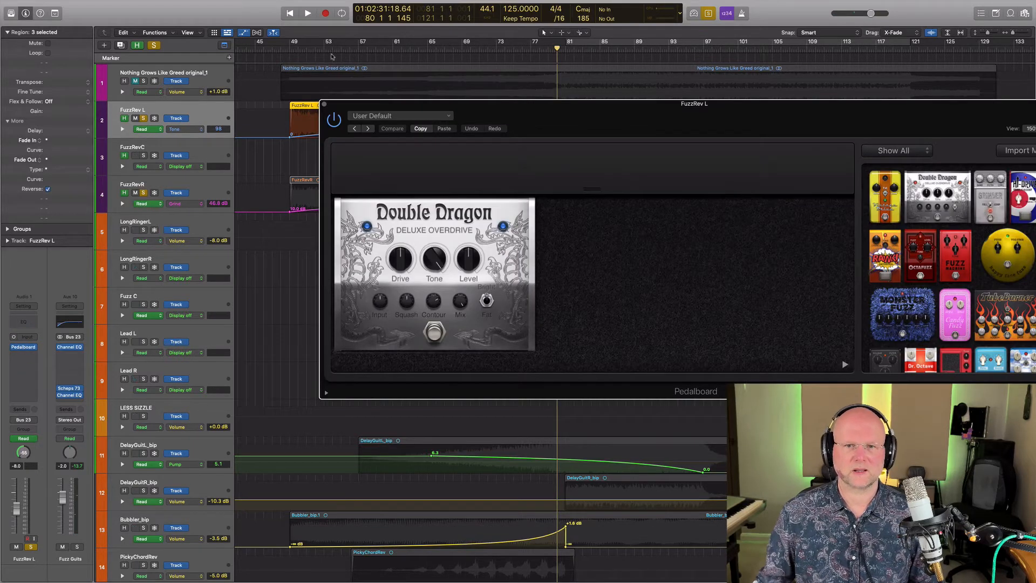
pyautogui.click(286, 51)
pyautogui.press('space')
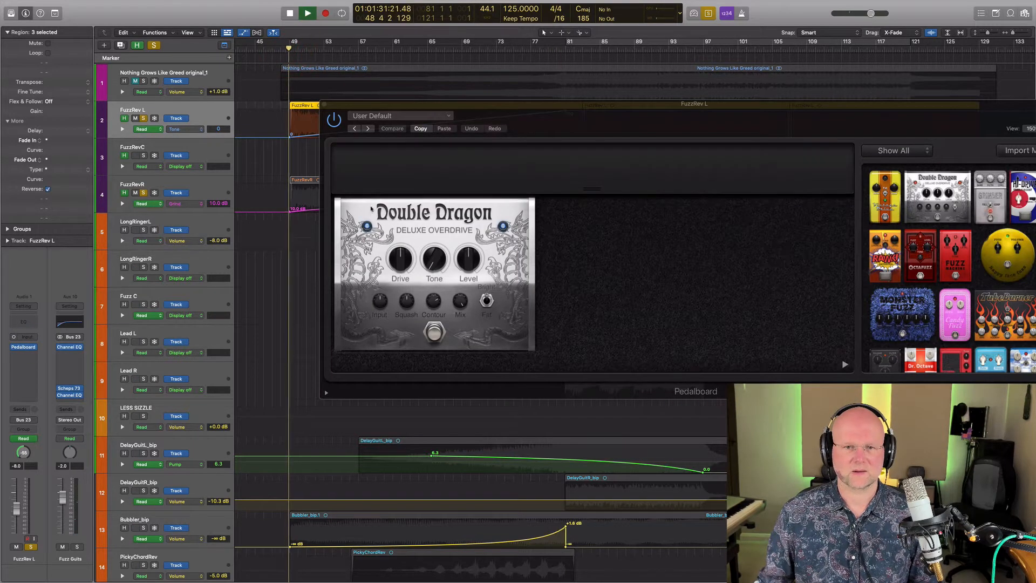
pyautogui.moveTo(559, 113); pyautogui.dragTo(467, 191)
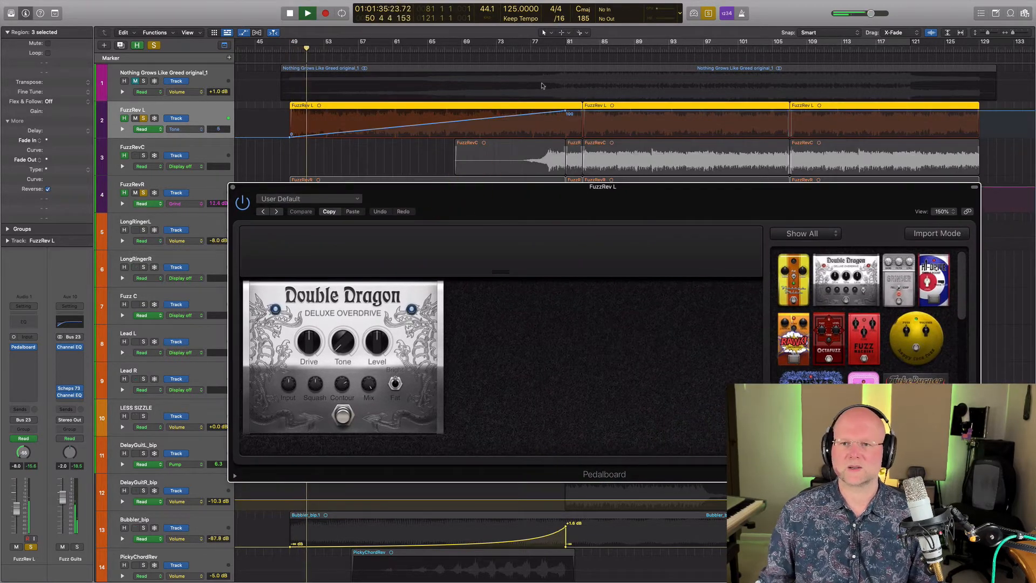
pyautogui.click(538, 49)
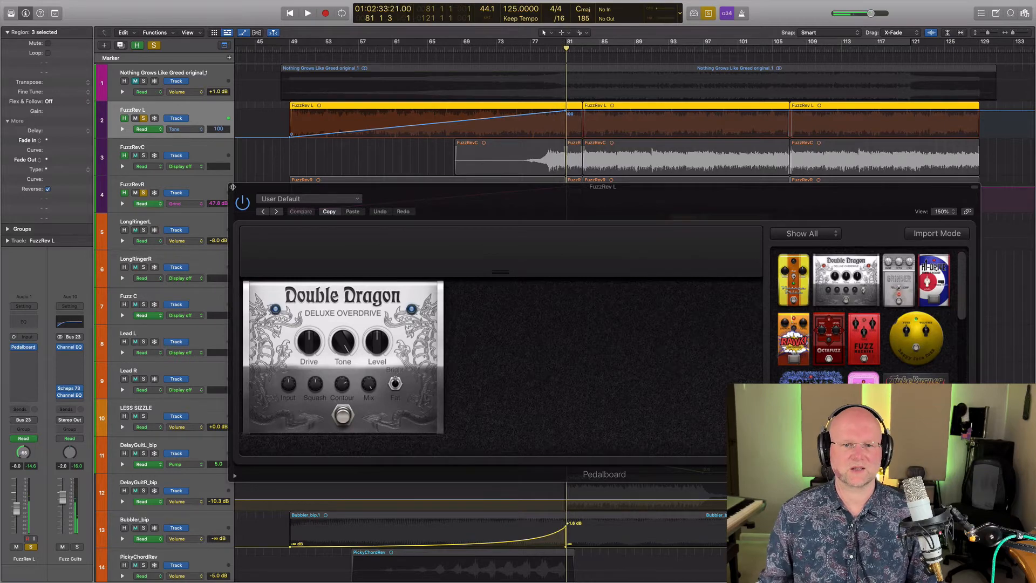
pyautogui.click(232, 186)
# Step: Select the Bubbler_bip track, solo it and play it from bar 49
pyautogui.scroll(-12, 310, 193)
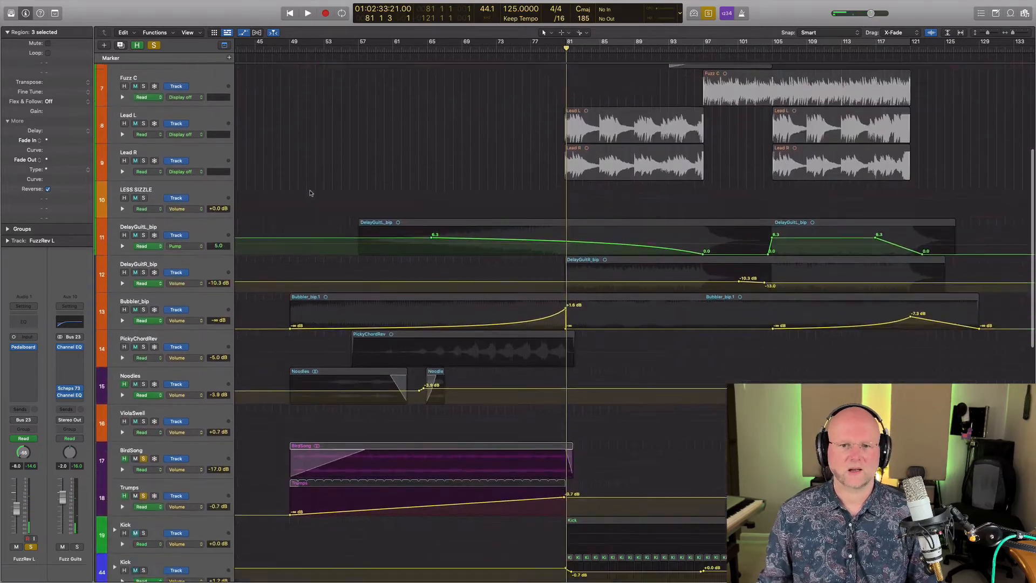
pyautogui.press('space')
pyautogui.click(401, 195)
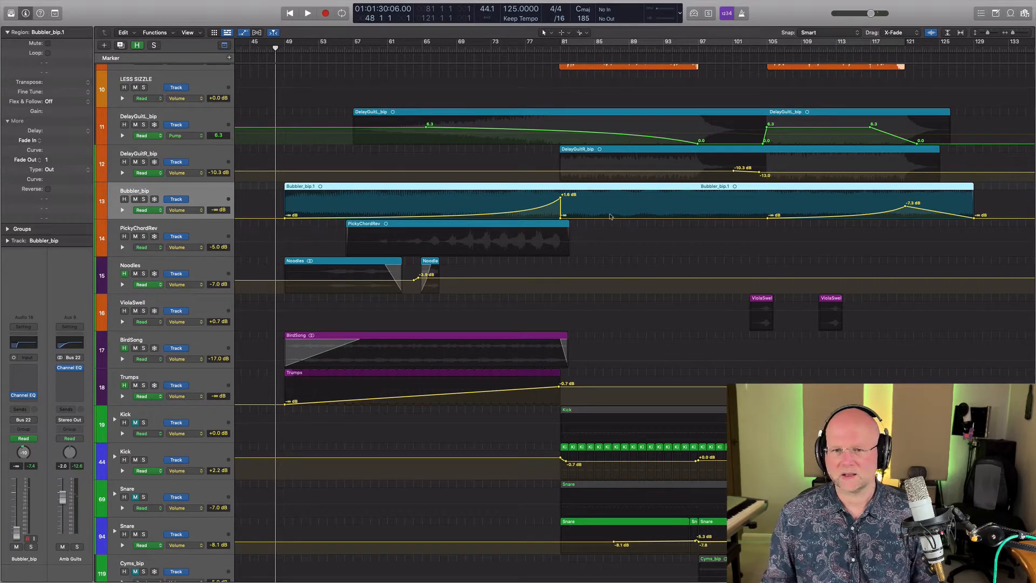
pyautogui.doubleClick(285, 49)
pyautogui.press('s')
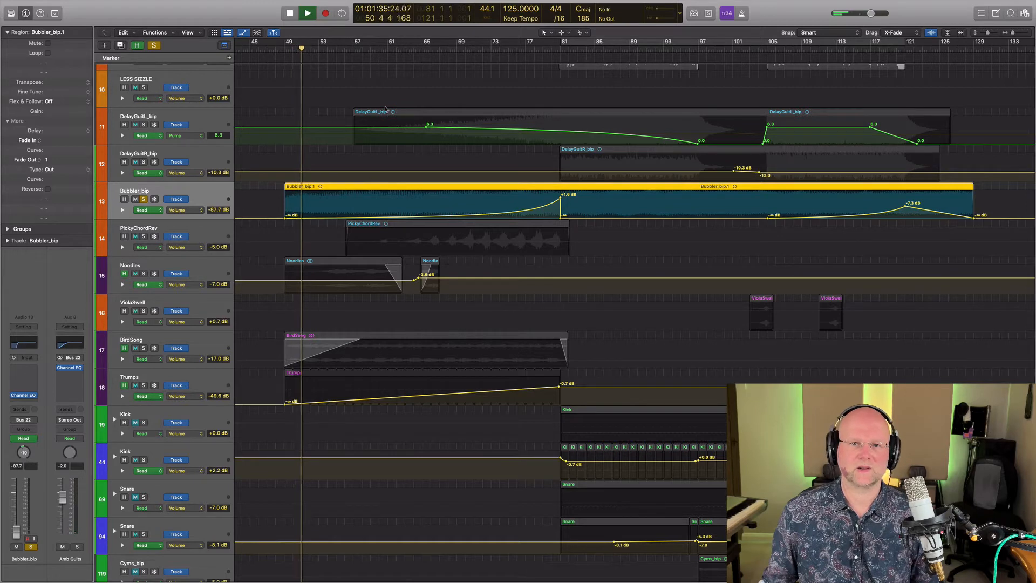
# Step: Listen to Bubbler_bip's volume build at about bars 61, 73, 78 and 80, stop playback and take the track out of solo
pyautogui.click(385, 47)
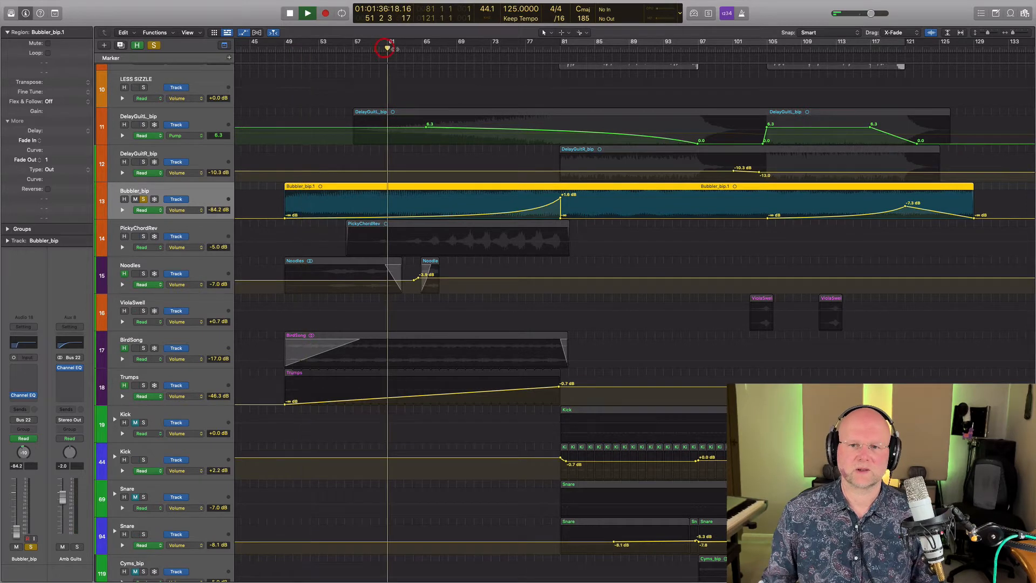
pyautogui.click(492, 48)
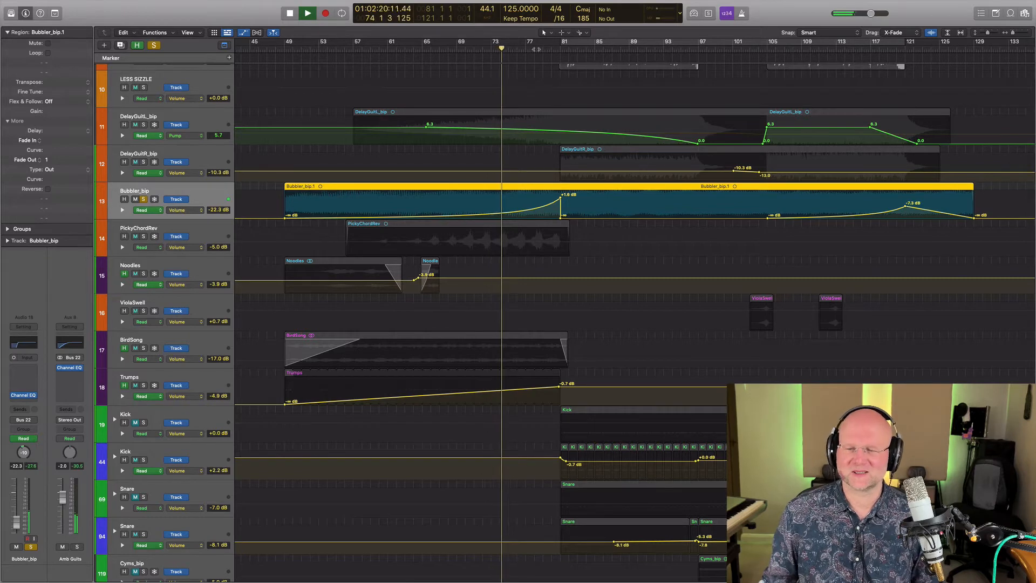
pyautogui.click(535, 49)
pyautogui.click(552, 48)
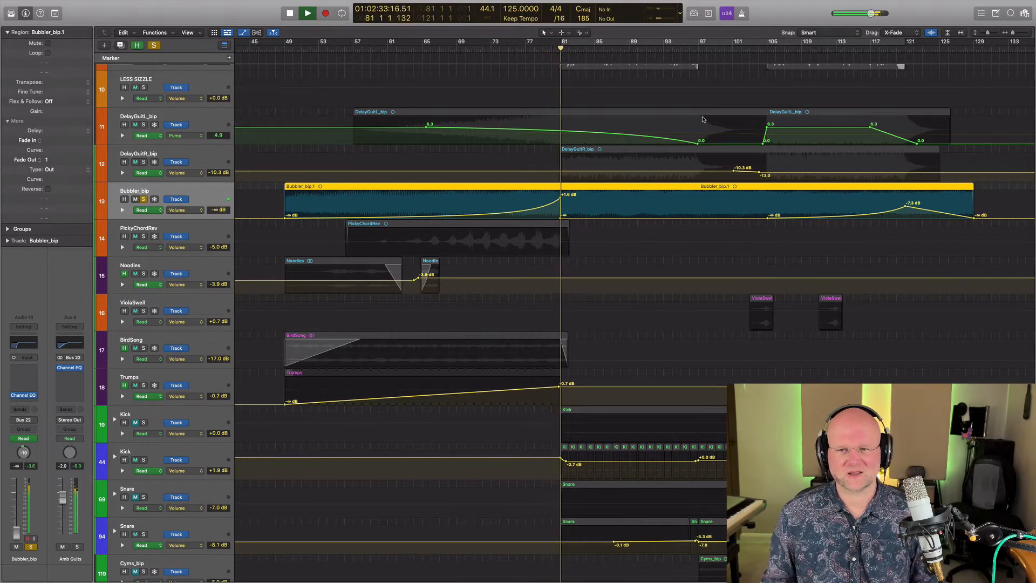
pyautogui.press('space')
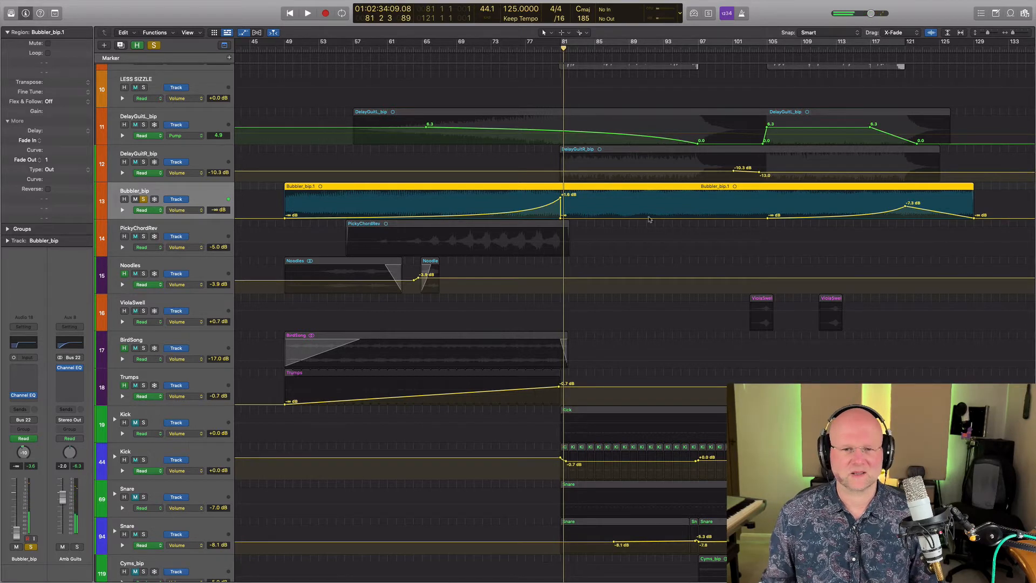
pyautogui.click(144, 199)
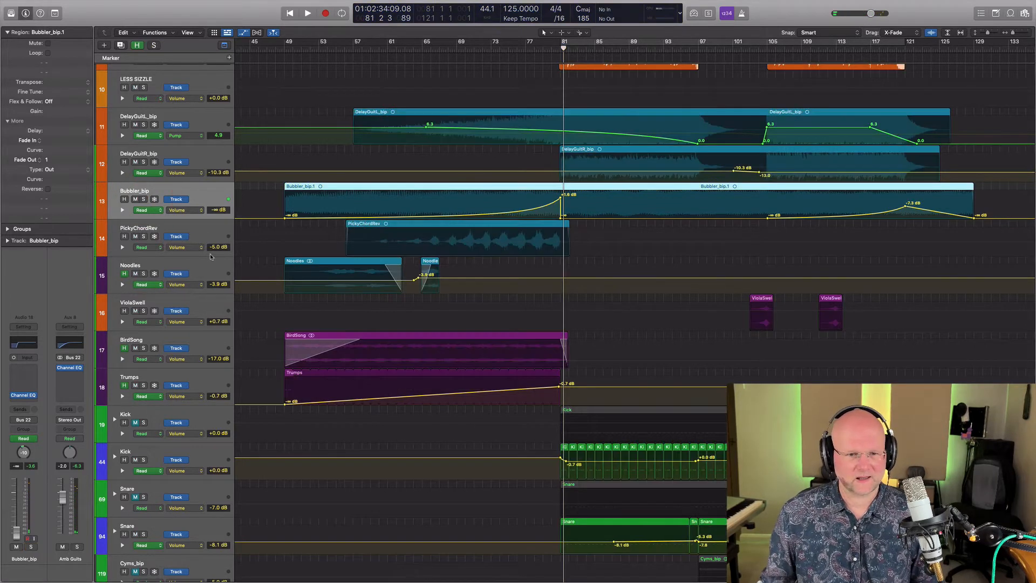
# Step: Select the Noodles regions, turn on solo mode and play them from about bar 55
pyautogui.click(295, 271)
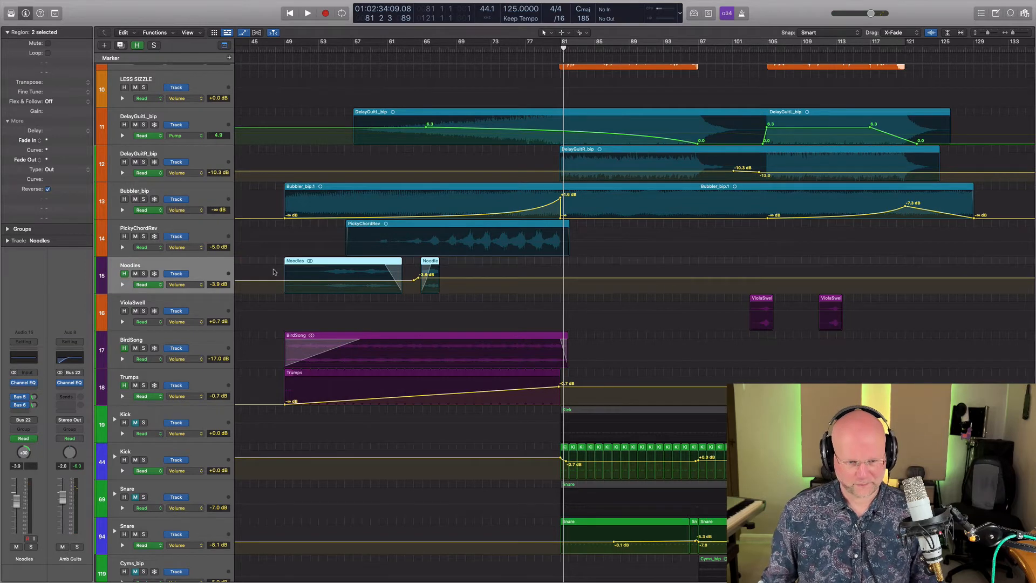
pyautogui.hotkey('ctrl', 's')
pyautogui.click(337, 50)
pyautogui.press('space')
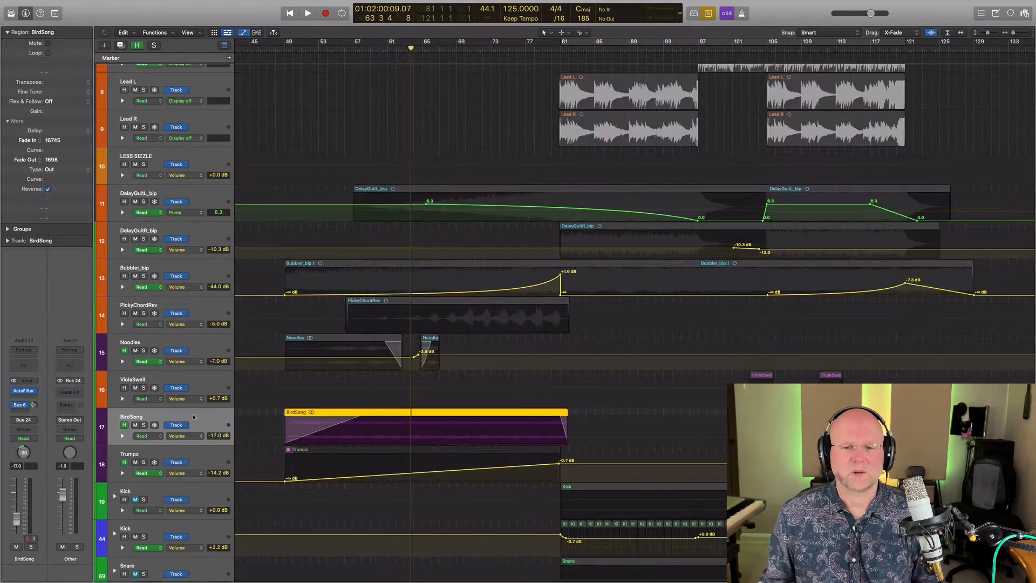
# Step: Listen to the soloed BirdSong region from bar 49 and at about bars 58, 66 and 75, and stop playback
pyautogui.hotkey('shift', 'Return')
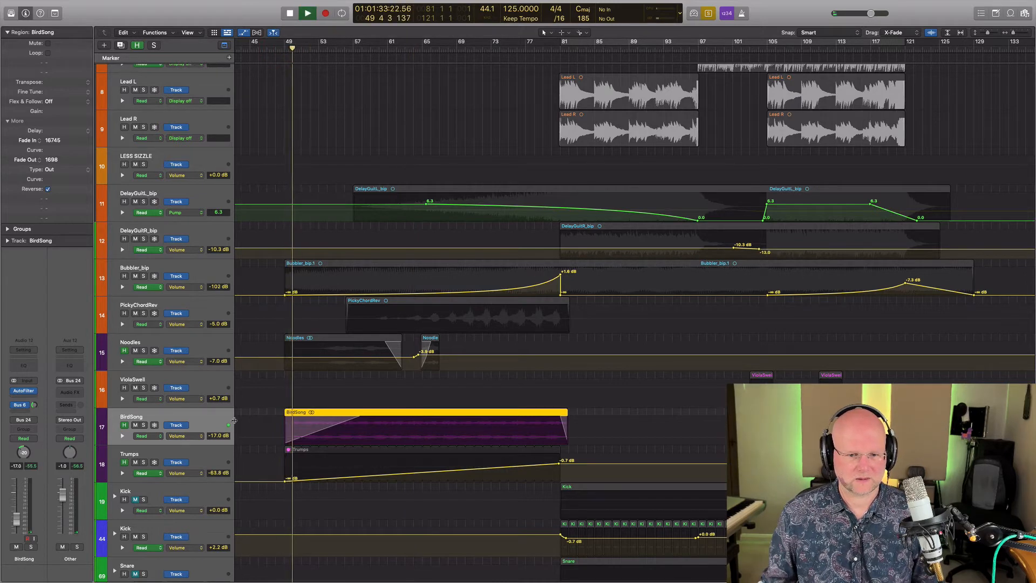
pyautogui.click(363, 48)
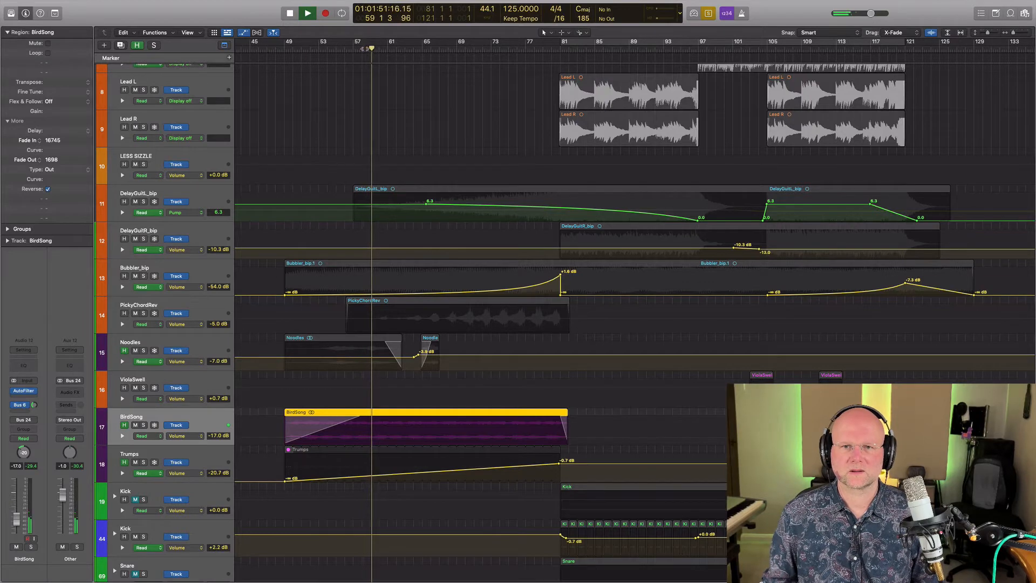
pyautogui.click(428, 48)
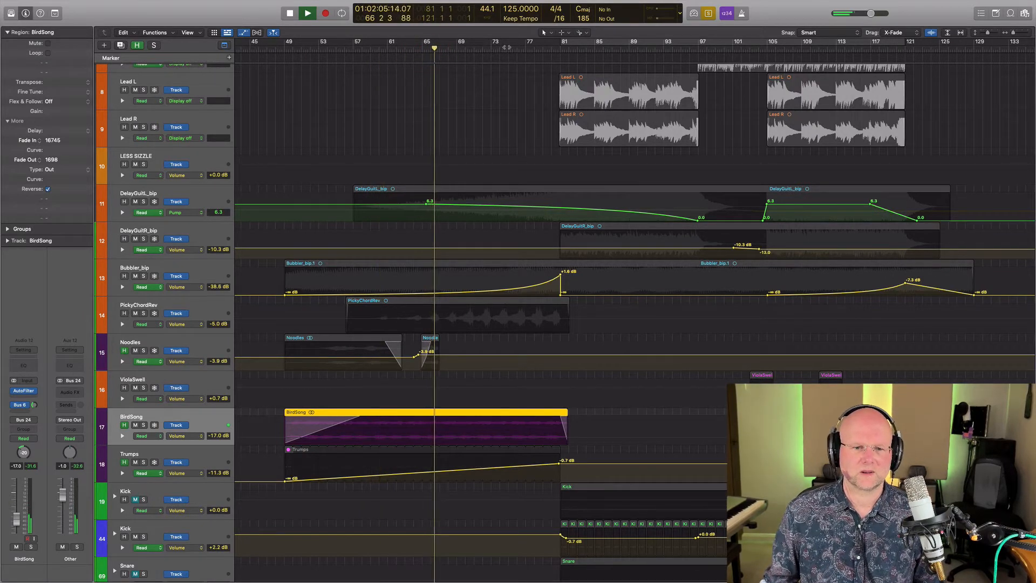
pyautogui.click(506, 47)
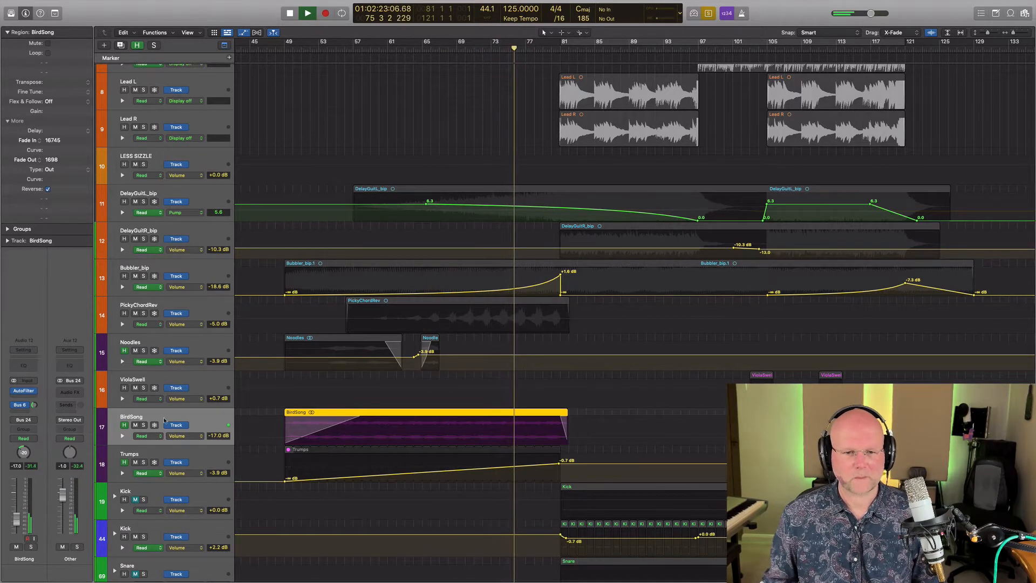
pyautogui.click(195, 418)
pyautogui.press('space')
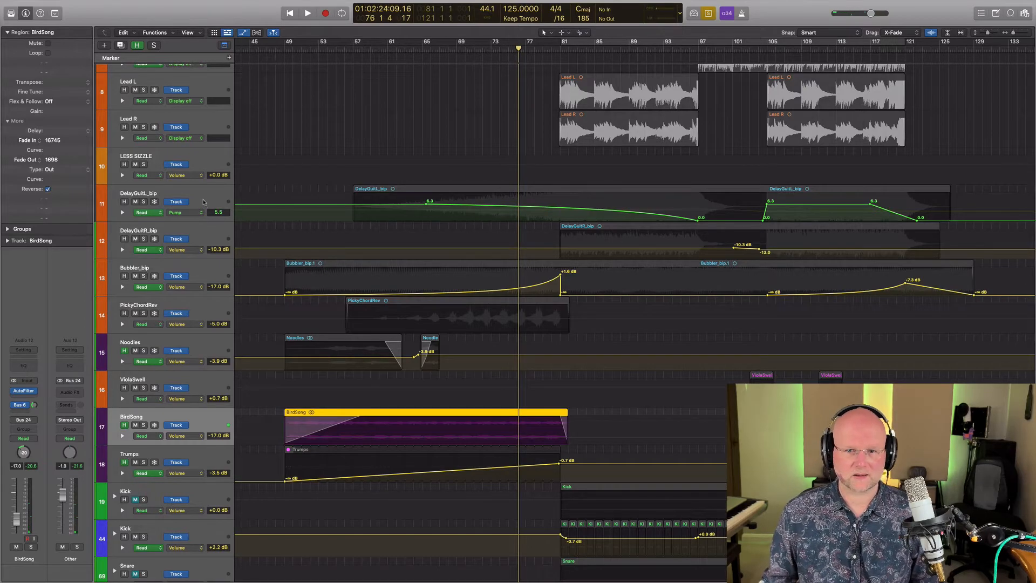
# Step: Select the DelayGuitL_bip track, show its OneKnob Pumper plug-in clear of the automation curve, and play the soloed part
pyautogui.click(202, 202)
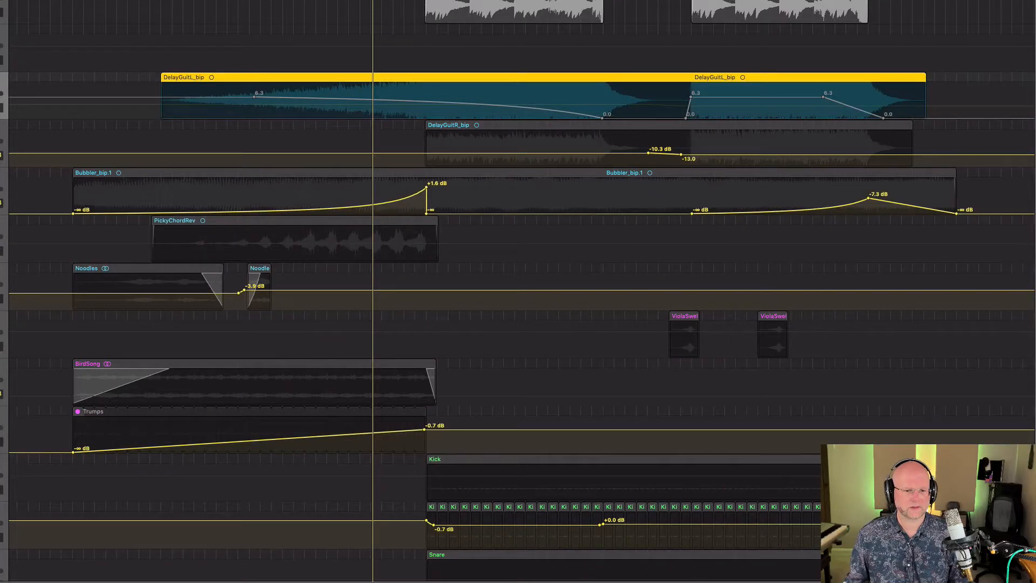
pyautogui.press('v')
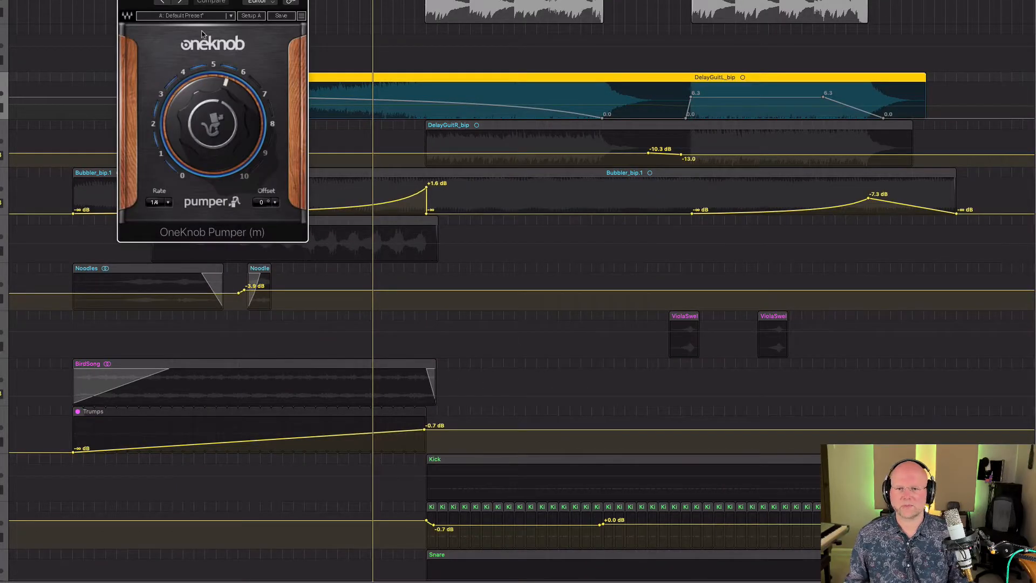
pyautogui.moveTo(242, 1); pyautogui.dragTo(623, 233)
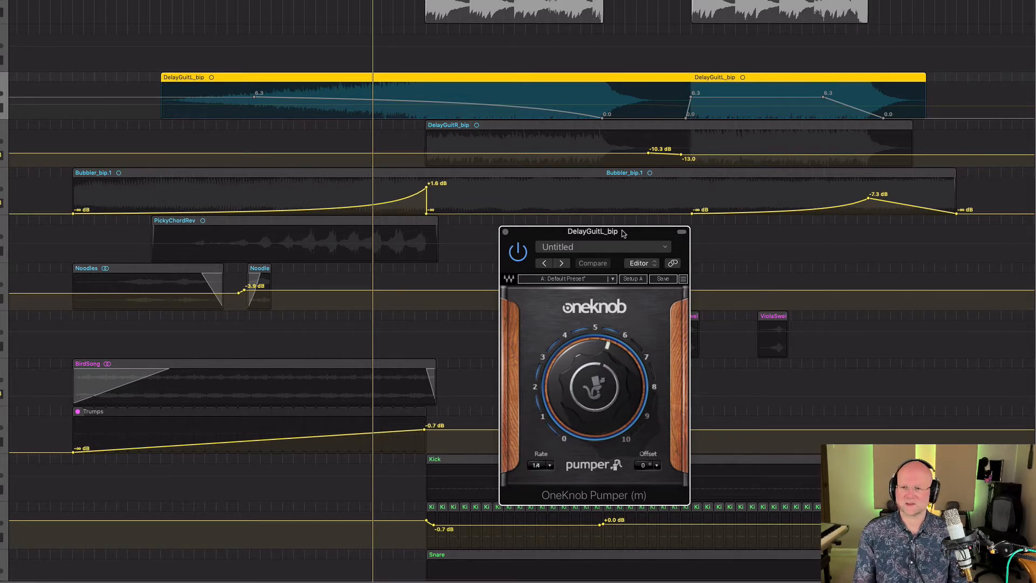
pyautogui.moveTo(623, 233); pyautogui.dragTo(493, 218)
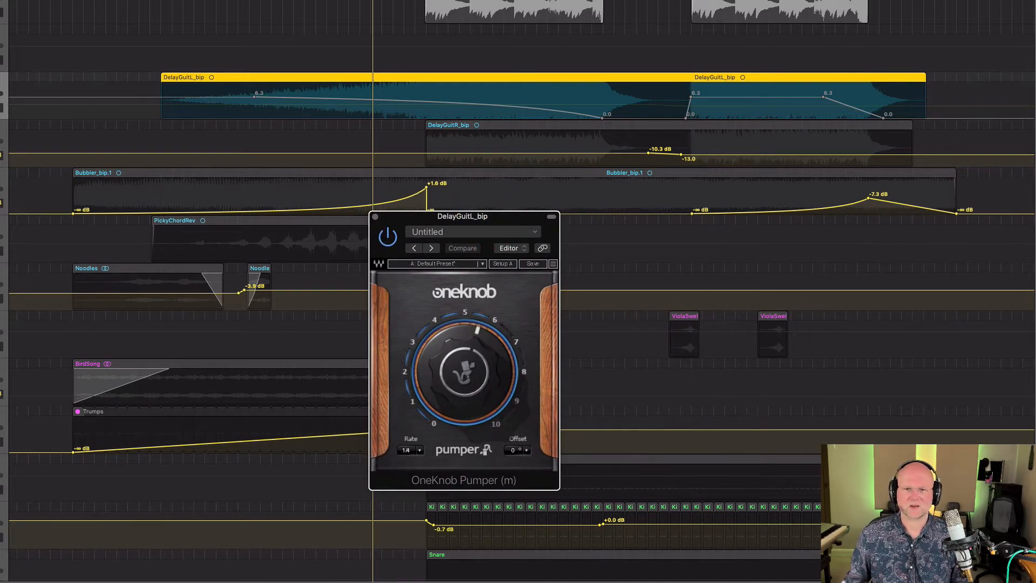
pyautogui.press('space')
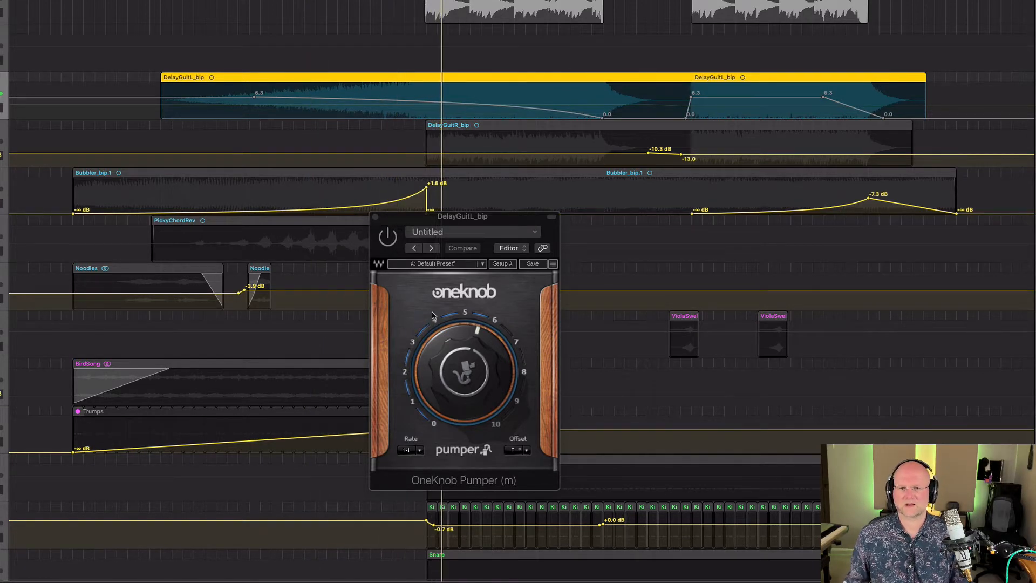
# Step: Turn DelayGuitL_bip's automation back on and switch on its OneKnob Pumper, playing the soloed part from near its start and its fade-out
pyautogui.click(1, 107)
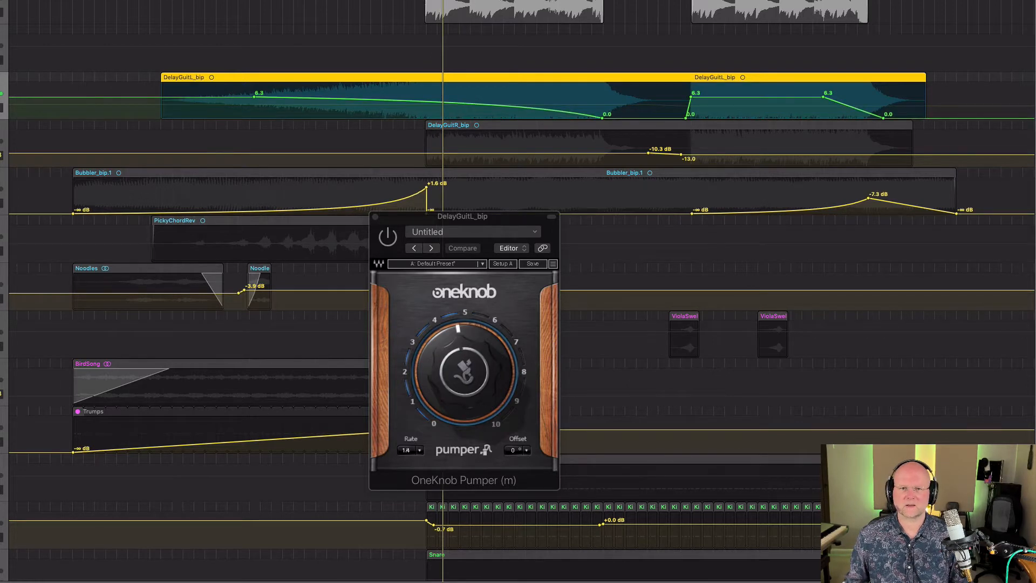
pyautogui.doubleClick(192, 1)
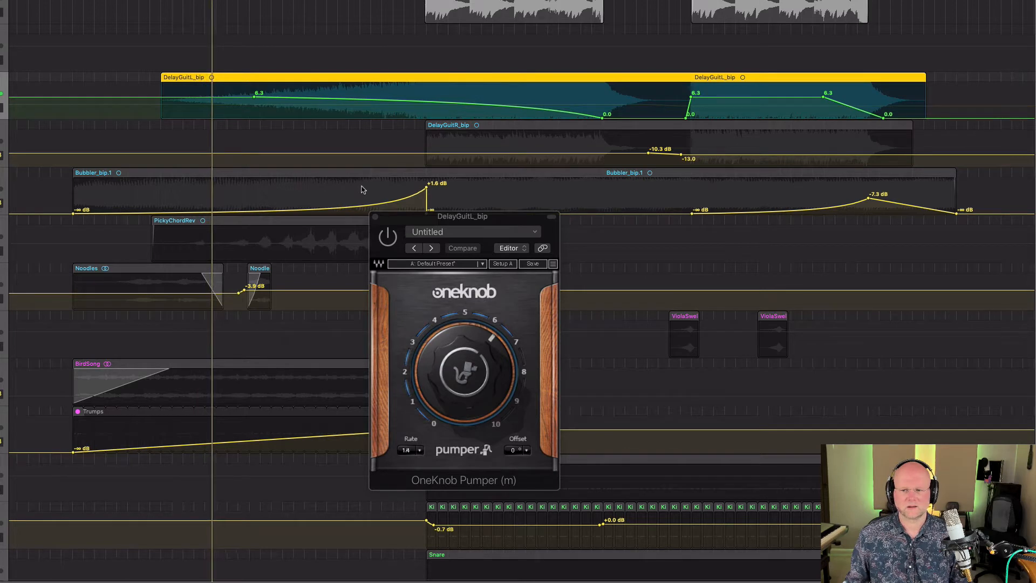
pyautogui.click(388, 240)
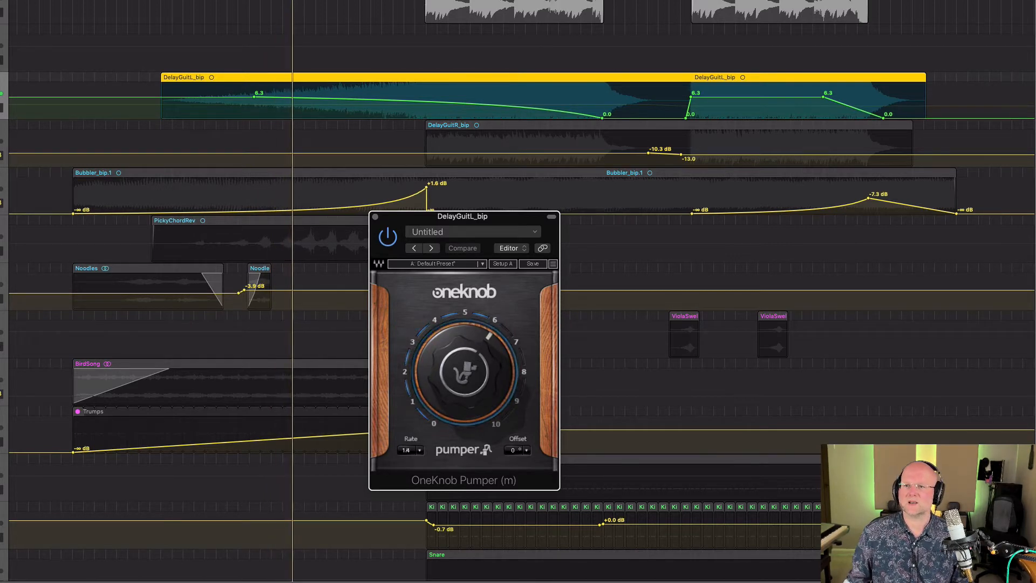
pyautogui.click(591, 1)
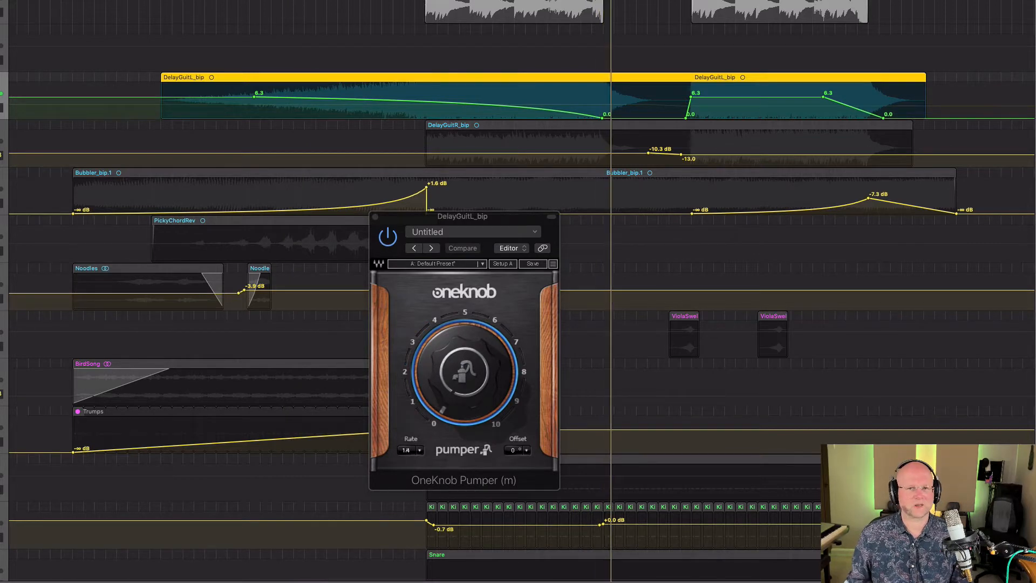
# Step: Close the OneKnob Pumper plug-in and turn off solo mode
pyautogui.click(376, 218)
pyautogui.press('s')
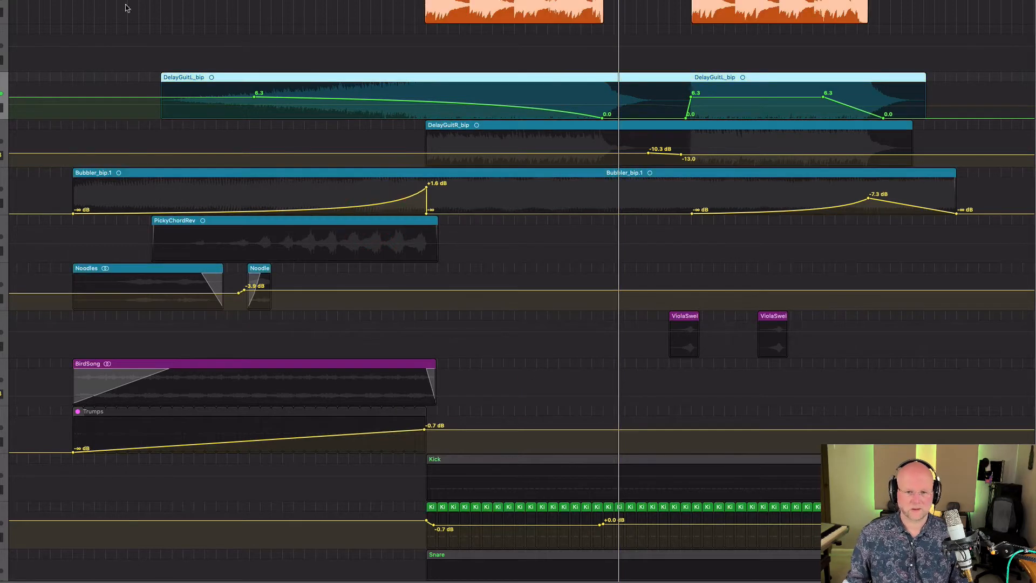
pyautogui.doubleClick(352, 48)
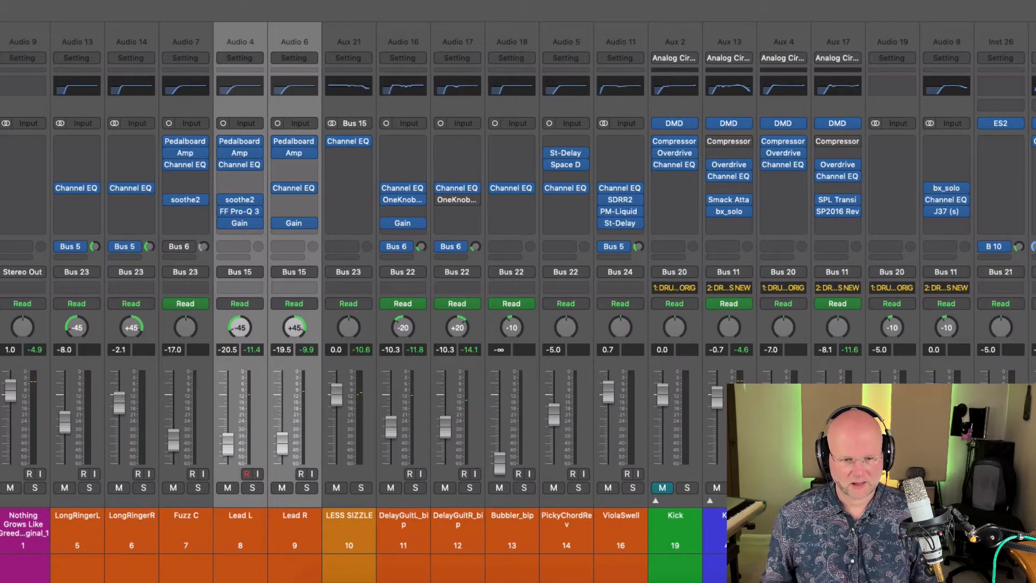
# Step: Solo the Lead L and Lead R tracks, inspect their Gain plug-ins side by side, and close both plug-in windows
pyautogui.click(307, 489)
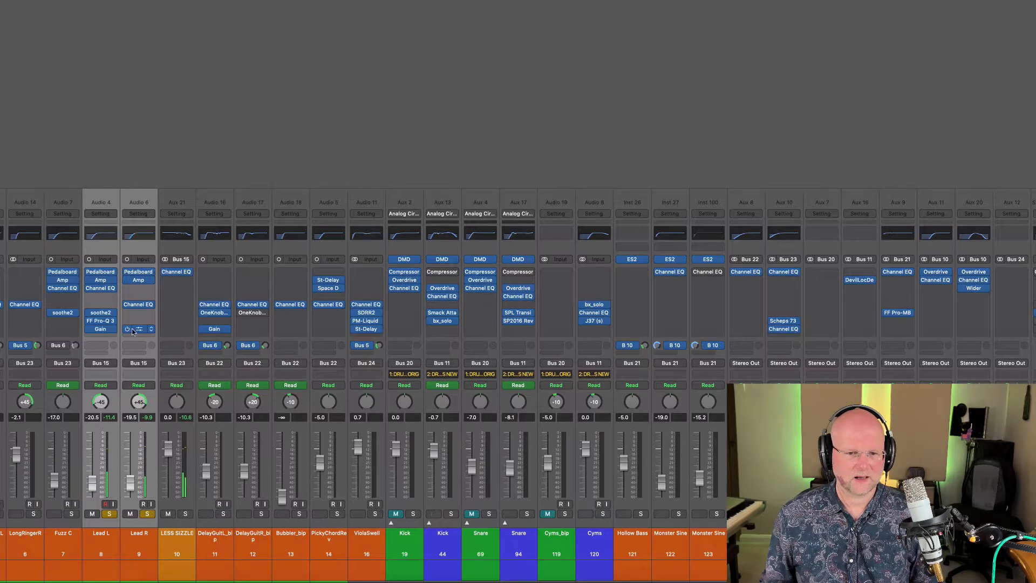
pyautogui.click(294, 223)
pyautogui.click(101, 329)
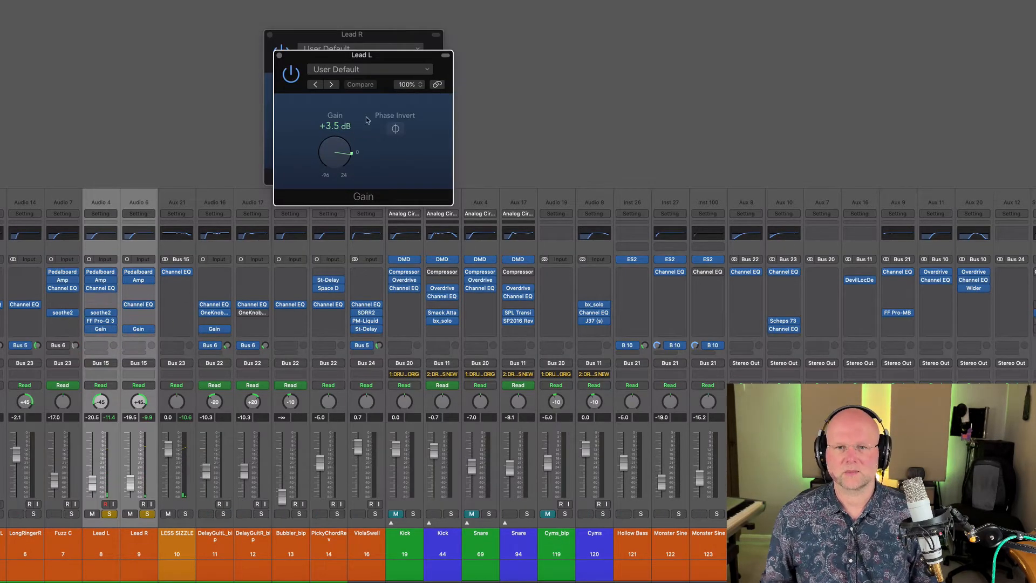
pyautogui.moveTo(165, 42); pyautogui.dragTo(198, 38)
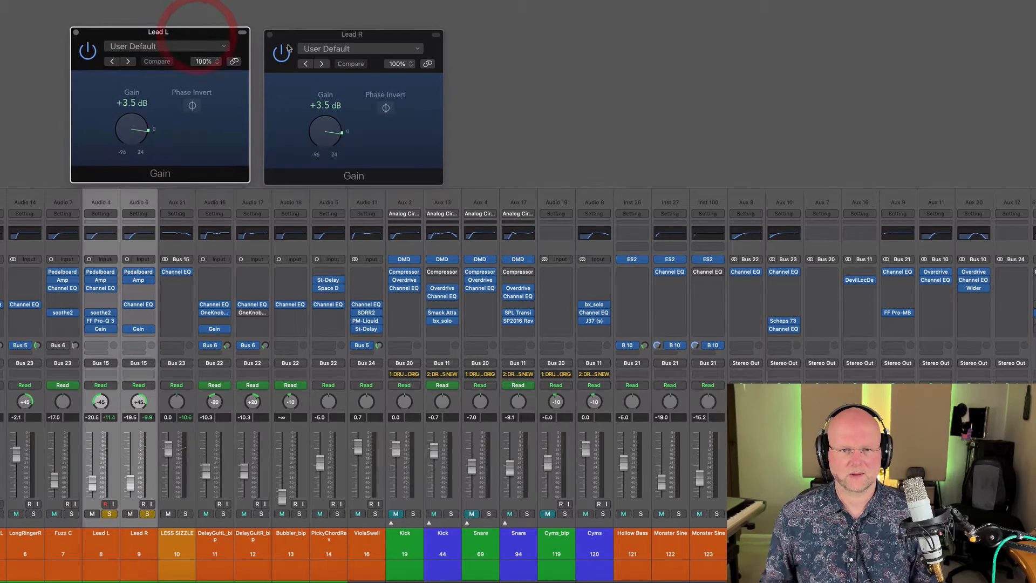
pyautogui.click(270, 36)
pyautogui.click(269, 36)
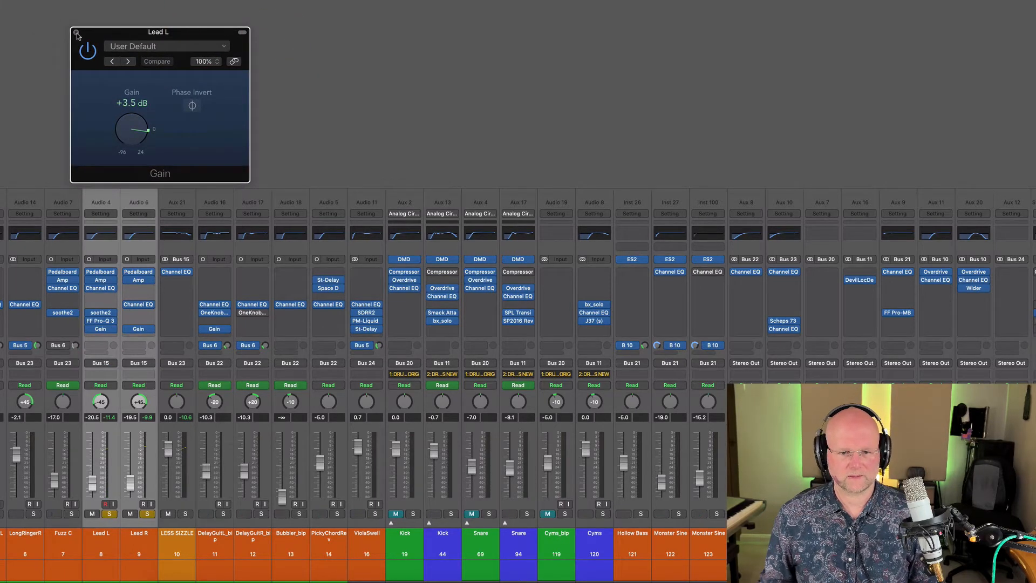
pyautogui.click(77, 34)
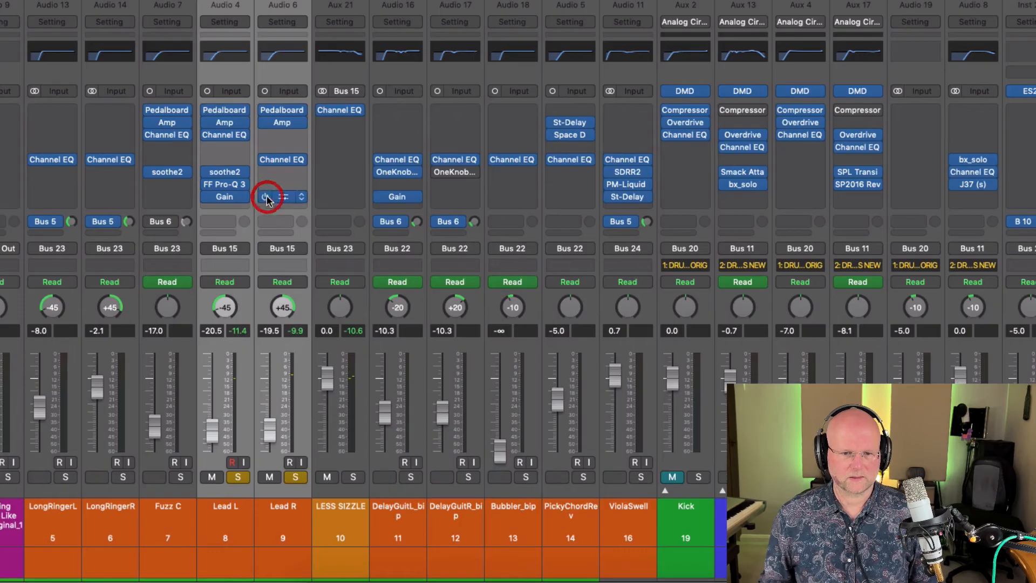
# Step: Compare the soloed Lead L and Lead R guitars with their Gain plug-ins bypassed and active
pyautogui.click(266, 197)
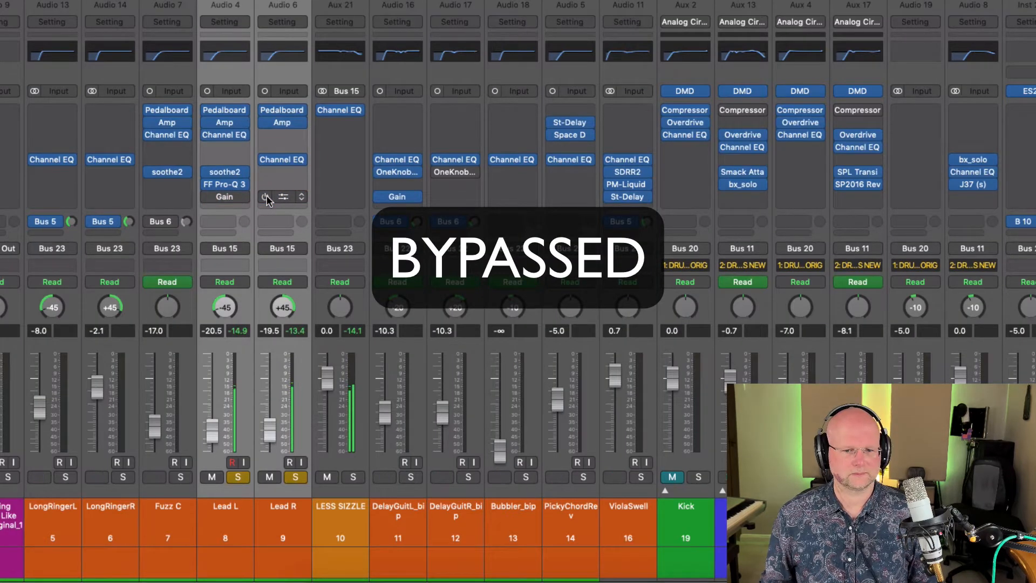
pyautogui.click(266, 197)
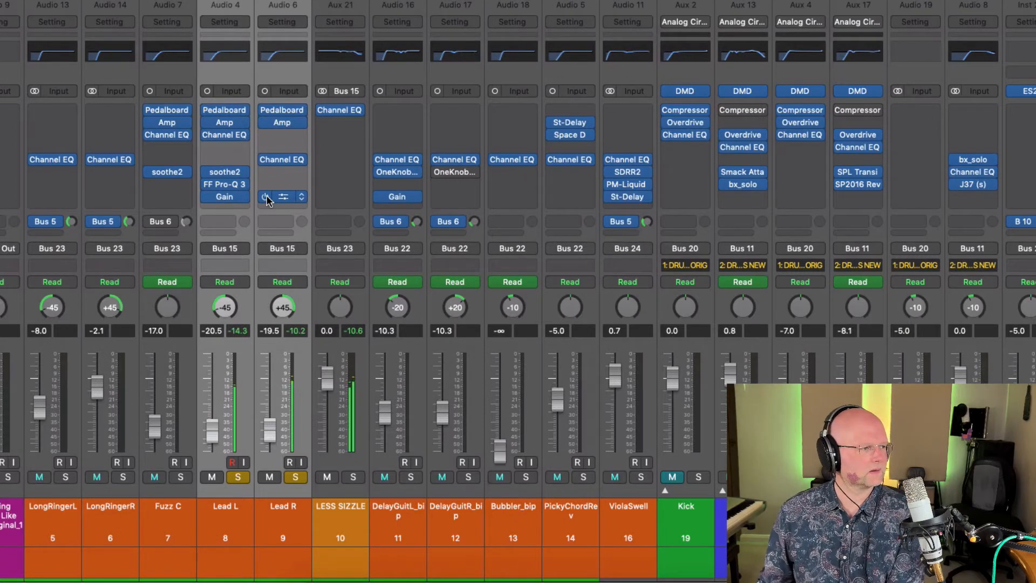
pyautogui.click(266, 197)
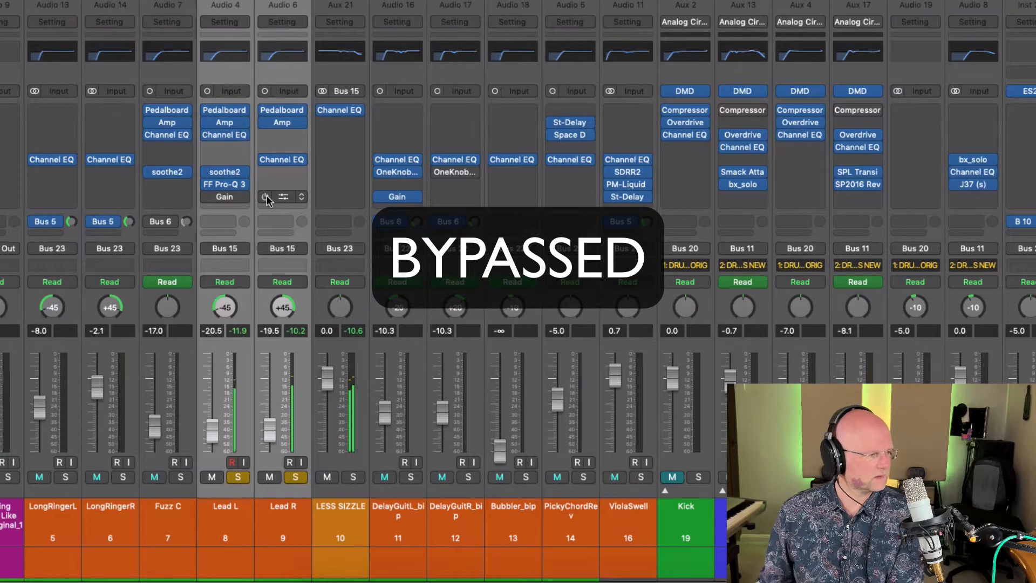
pyautogui.click(266, 197)
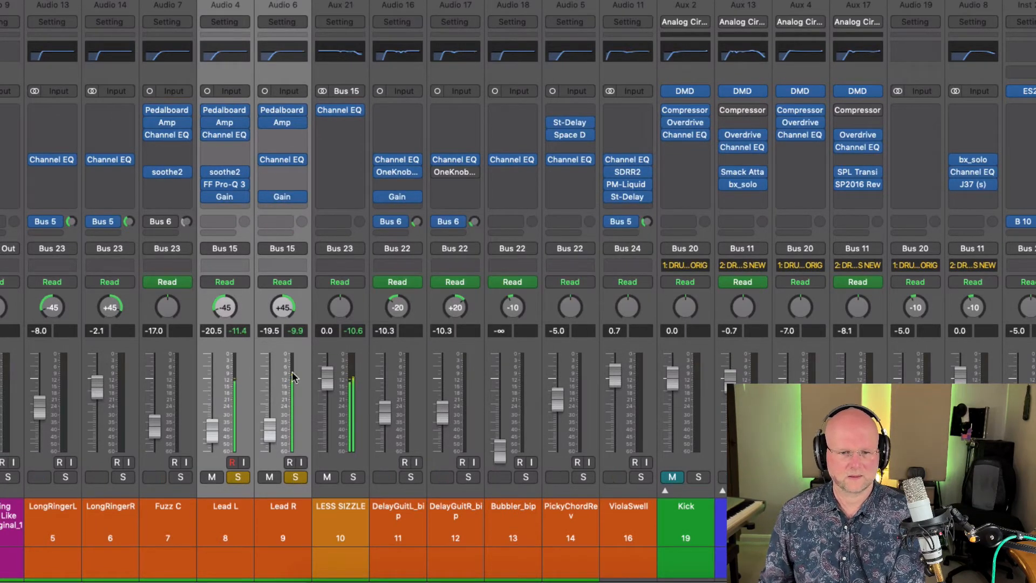
# Step: Take Lead L and Lead R out of solo and compare the full mix with their Gain plug-ins bypassed and active
pyautogui.click(265, 196)
pyautogui.click(295, 477)
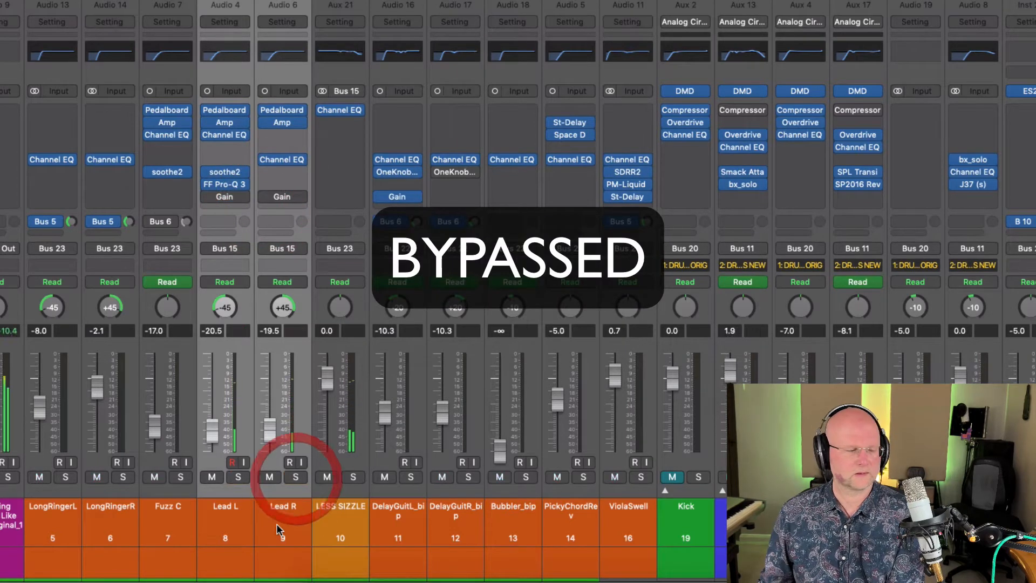
pyautogui.click(265, 197)
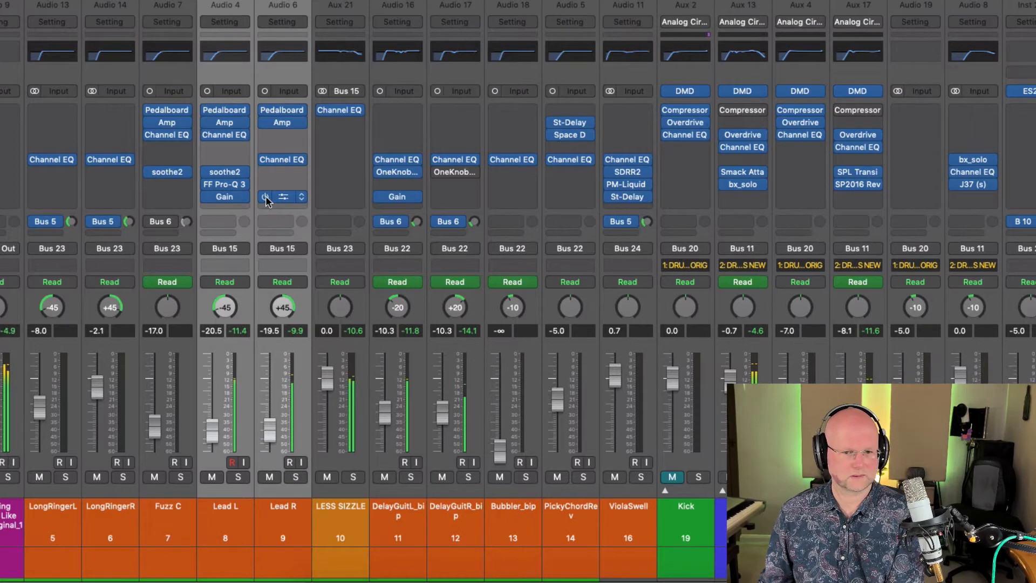
pyautogui.click(265, 197)
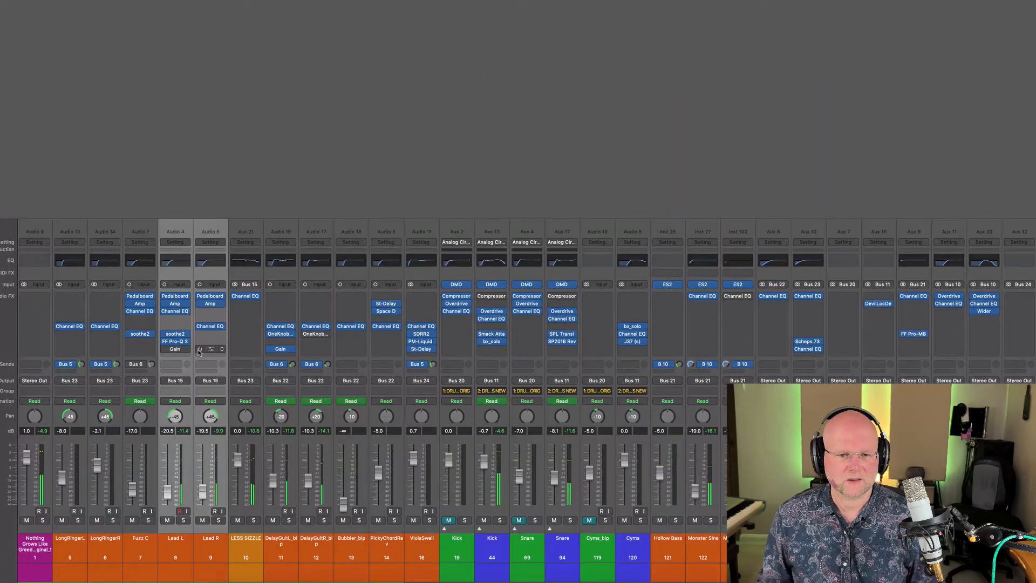
pyautogui.click(263, 197)
# Step: Show Lead L's soothe2 plug-in at the large size and place it clear of the mixer channels
pyautogui.click(177, 335)
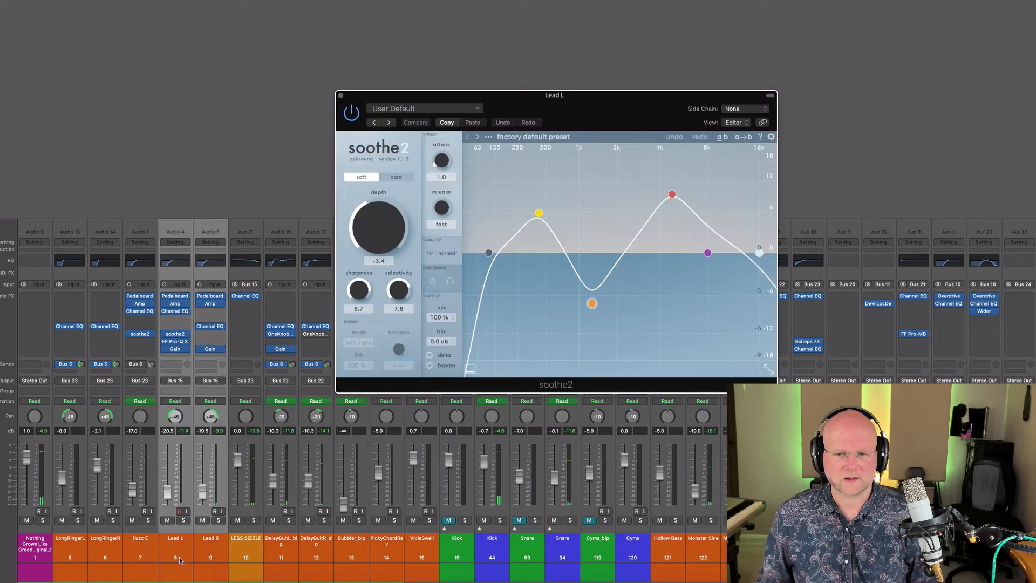
pyautogui.moveTo(535, 96); pyautogui.dragTo(268, 36)
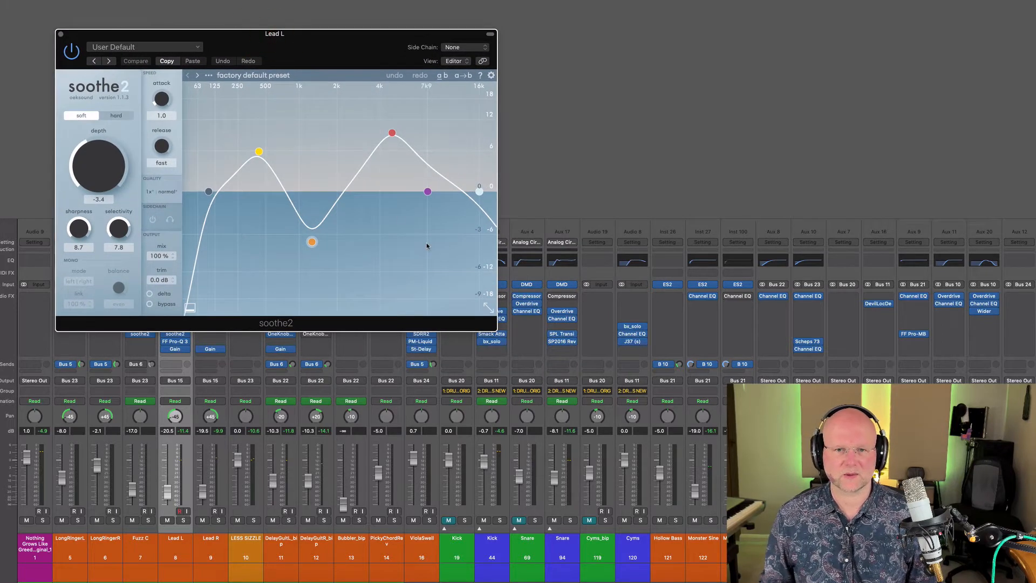
pyautogui.click(492, 310)
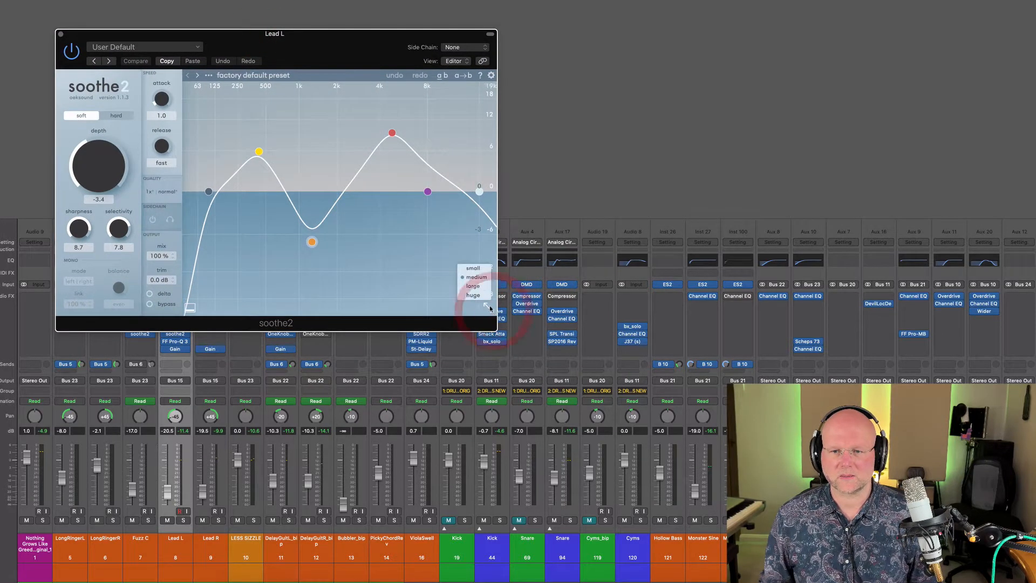
pyautogui.click(472, 286)
pyautogui.moveTo(749, 85); pyautogui.dragTo(679, 53)
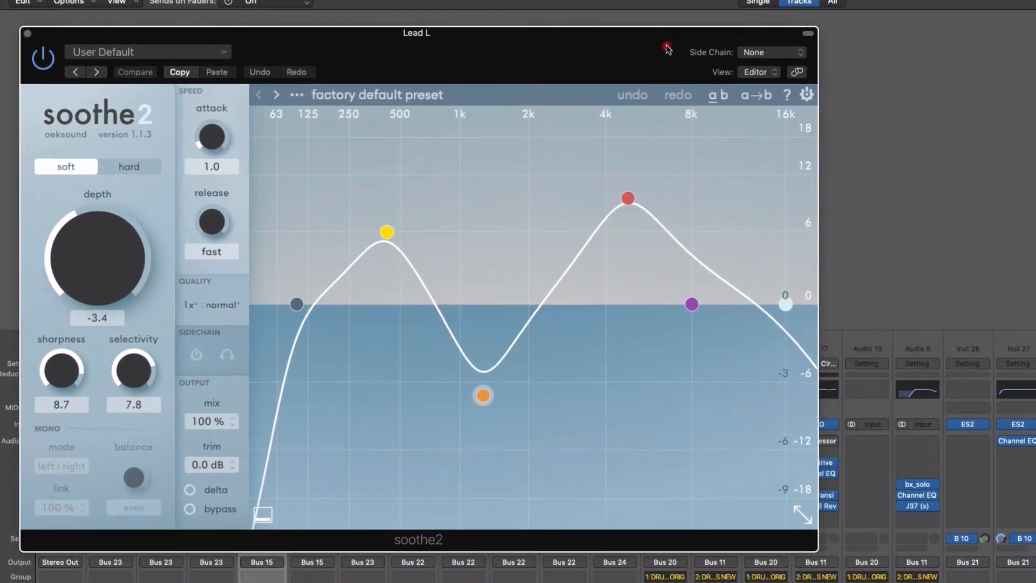
# Step: Play Lead L with soothe2's delta output on, examining band 3 at 4.8 kHz and band 1 at 422 Hz
pyautogui.click(627, 199)
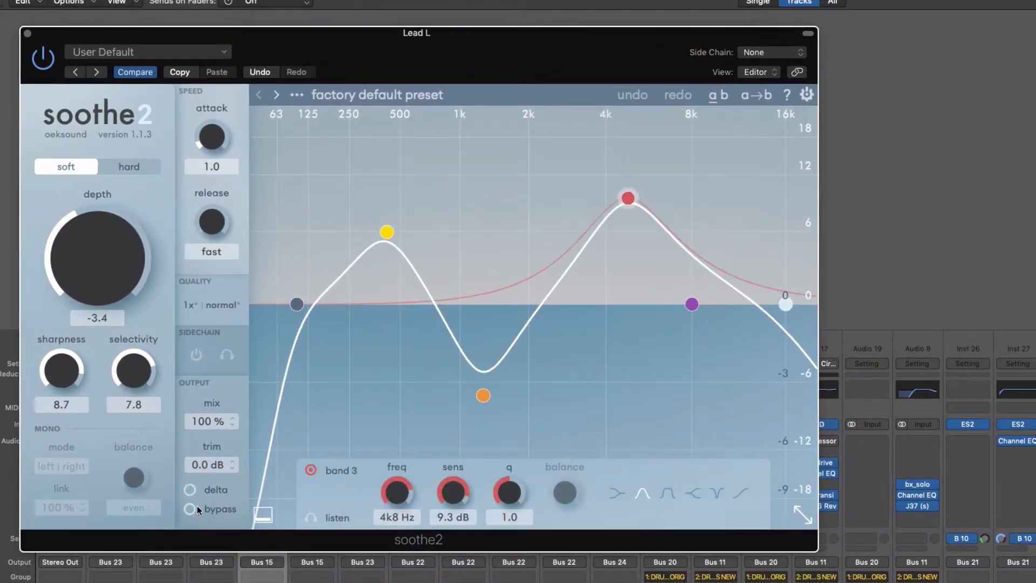
pyautogui.click(310, 518)
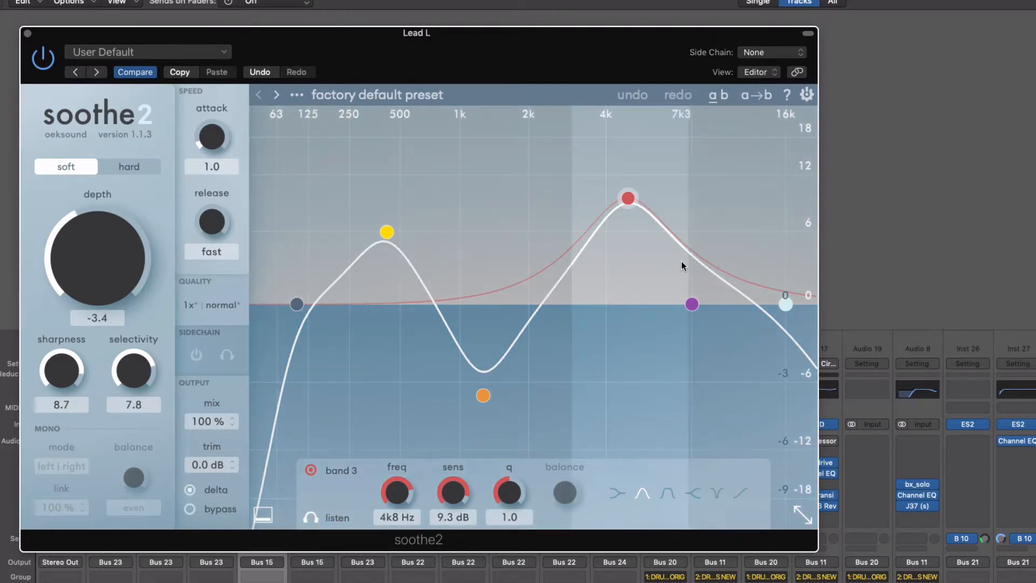
pyautogui.press('space')
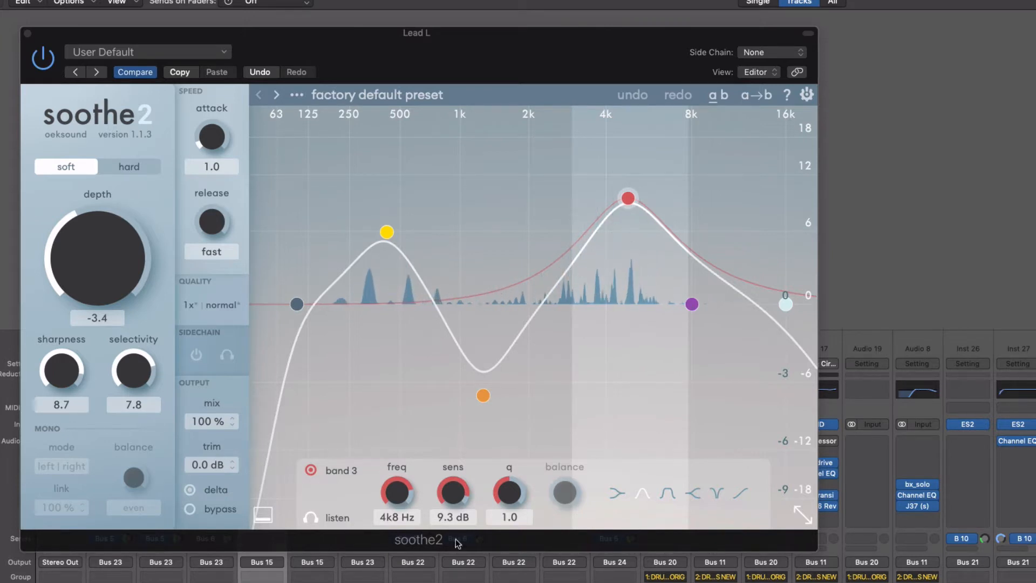
pyautogui.click(391, 236)
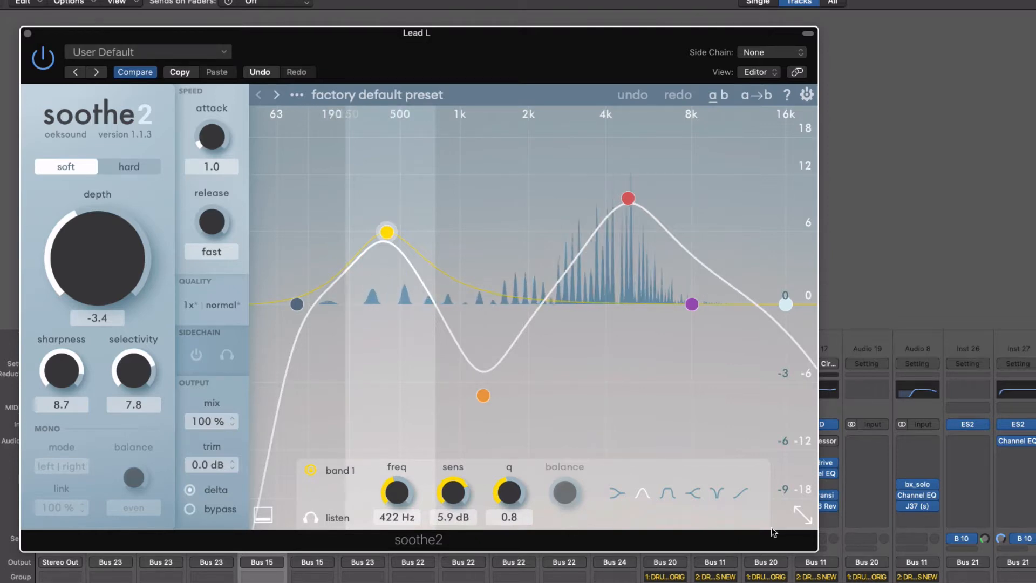
# Step: Compare soothe2's delta output with the processed Lead L, leave delta off, stop playback and close the plug-in
pyautogui.click(190, 489)
pyautogui.click(192, 490)
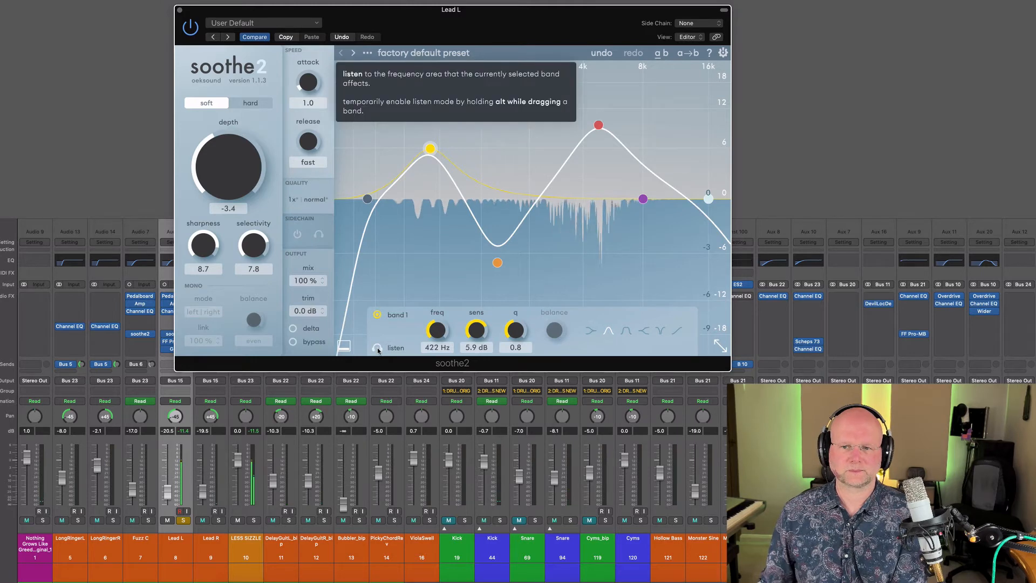
pyautogui.press('space')
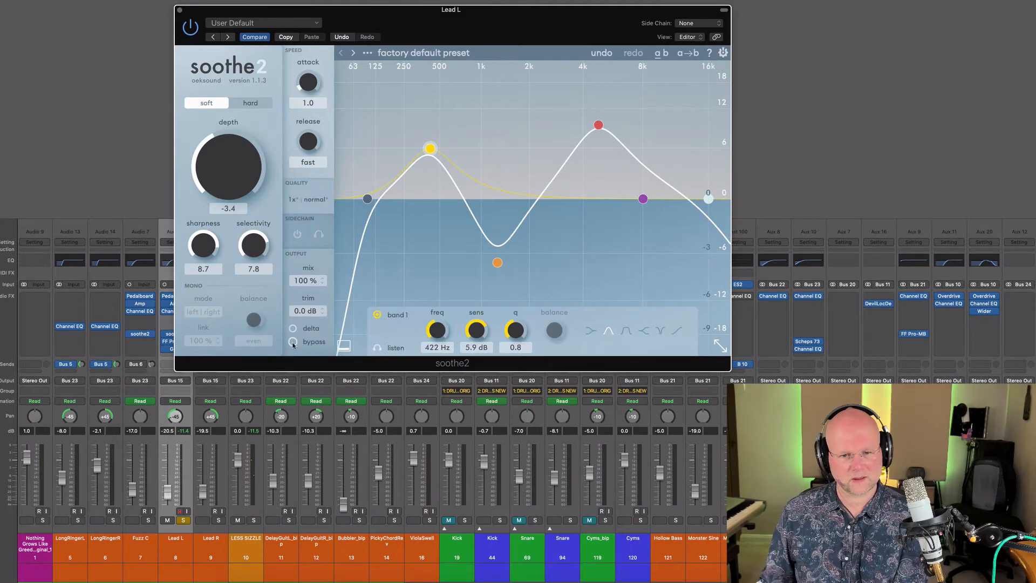
pyautogui.press('space')
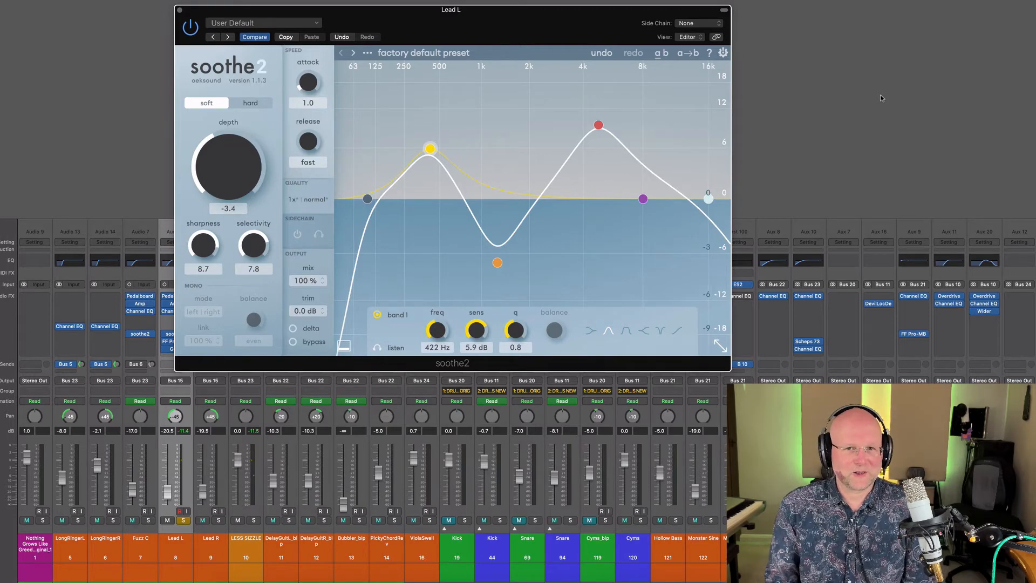
pyautogui.click(181, 10)
# Step: Open Lead L's FF Pro-Q 3, audition its 540 Hz cut in band solo during playback, and select that band after stopping
pyautogui.click(175, 341)
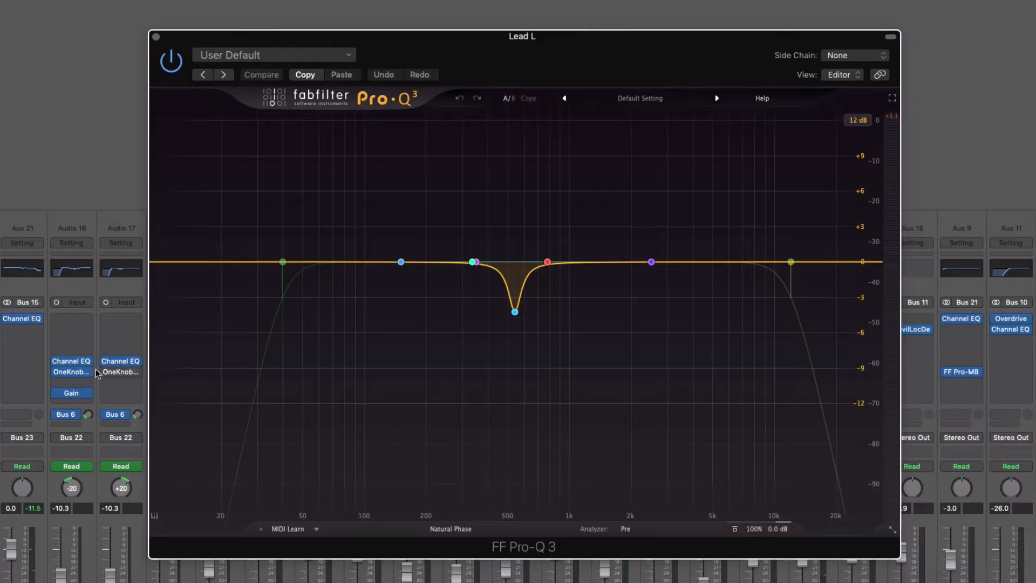
pyautogui.moveTo(510, 311)
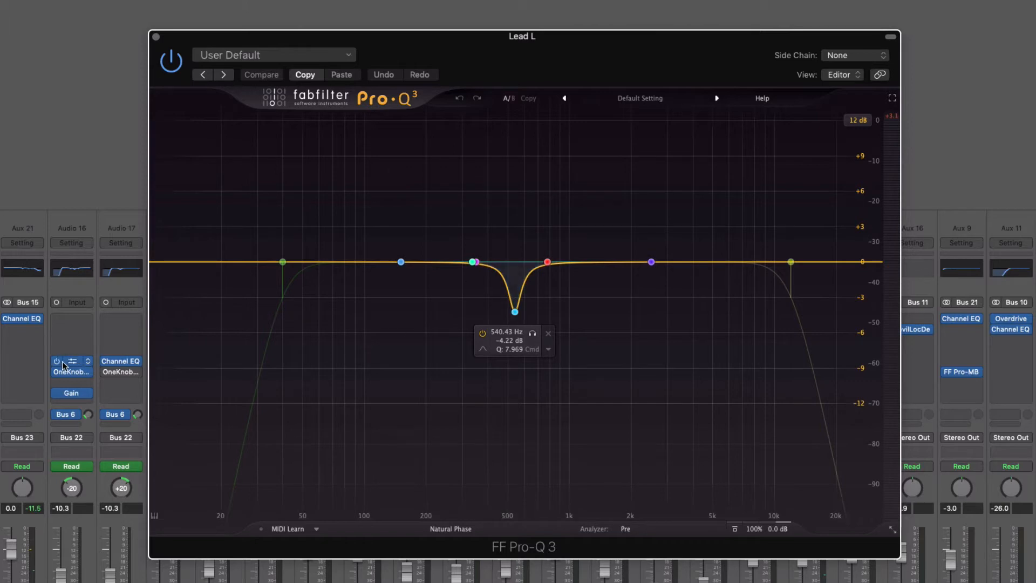
pyautogui.press('space')
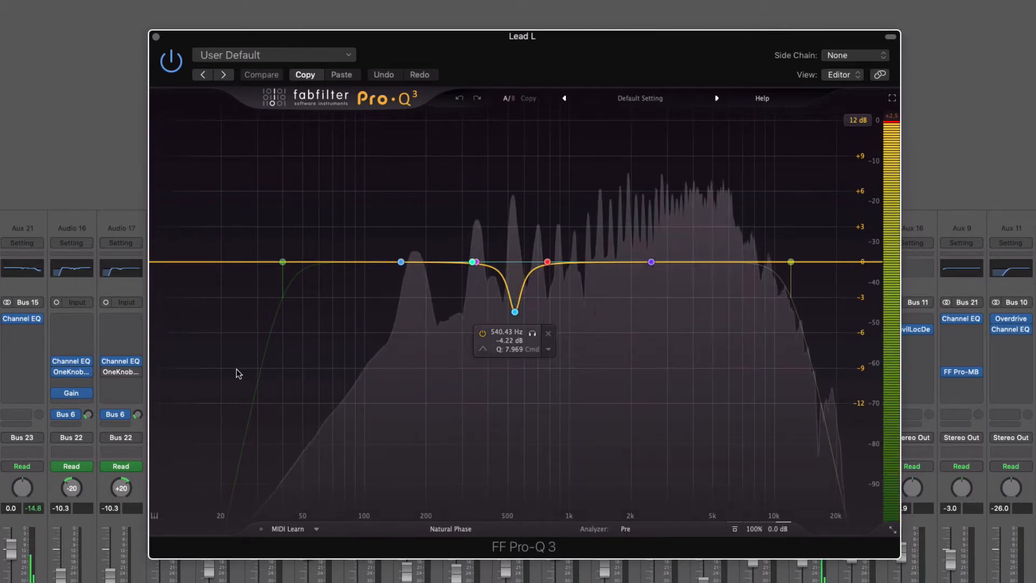
pyautogui.click(533, 333)
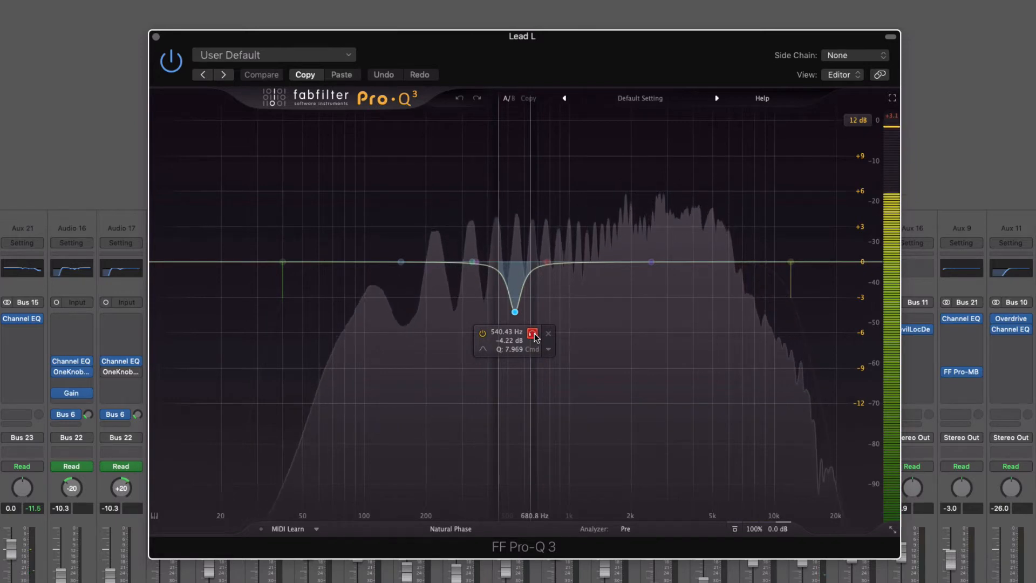
pyautogui.click(533, 333)
pyautogui.press('space')
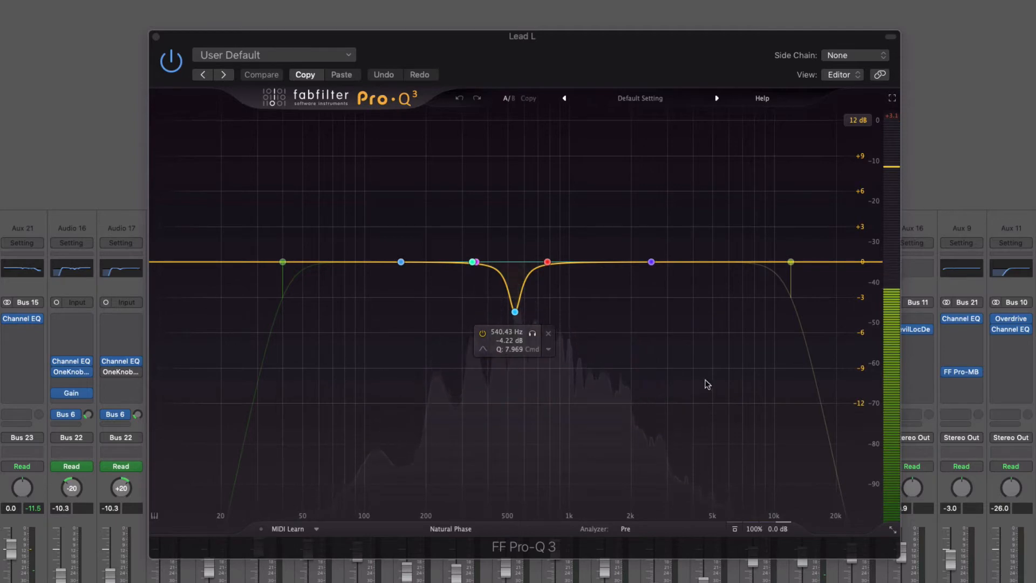
pyautogui.click(515, 312)
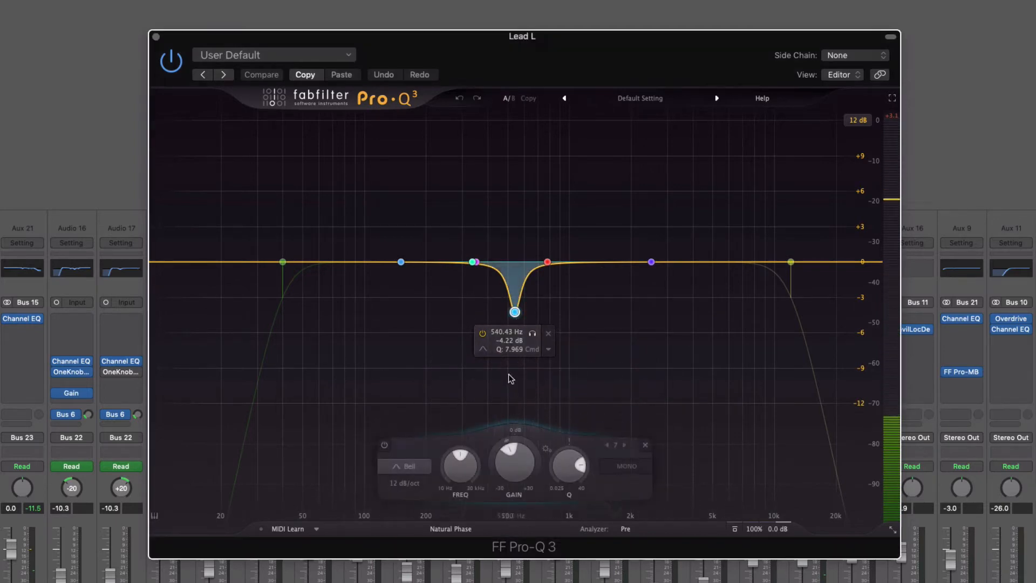
# Step: Try boosting Lead L's 540 Hz band to about +21.44 dB during playback, and undo the boost
pyautogui.moveTo(513, 463); pyautogui.dragTo(522, 371)
pyautogui.press('space')
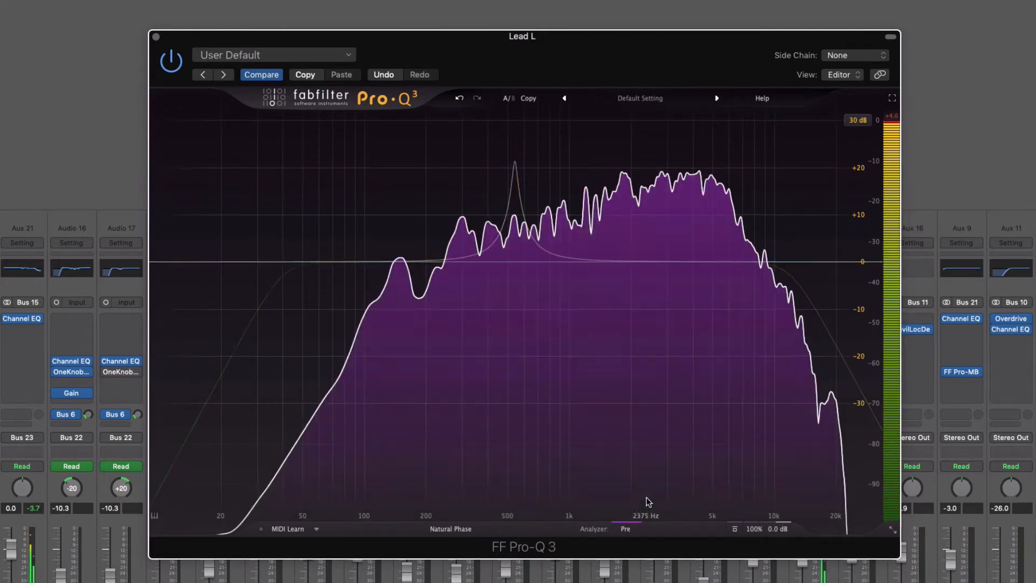
pyautogui.moveTo(514, 160)
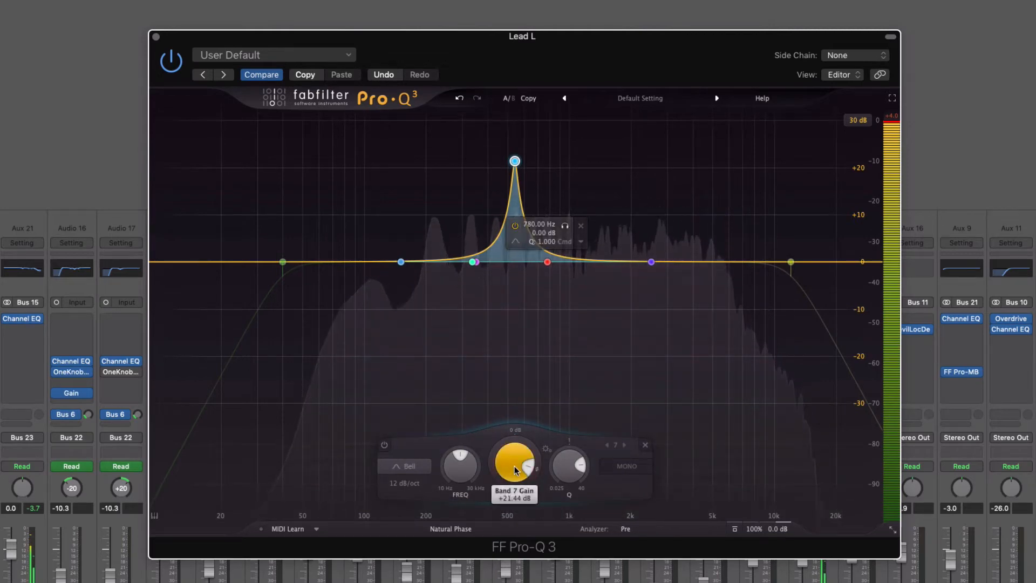
pyautogui.click(458, 98)
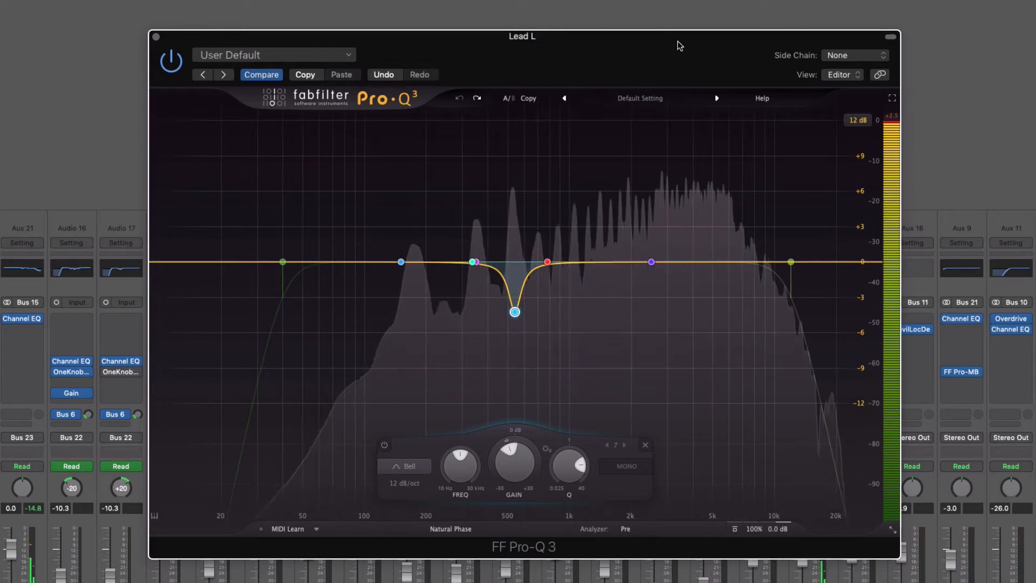
# Step: Compare Lead L with the 540 Hz cut bypassed and active, leave it active, and close the plug-in
pyautogui.click(384, 445)
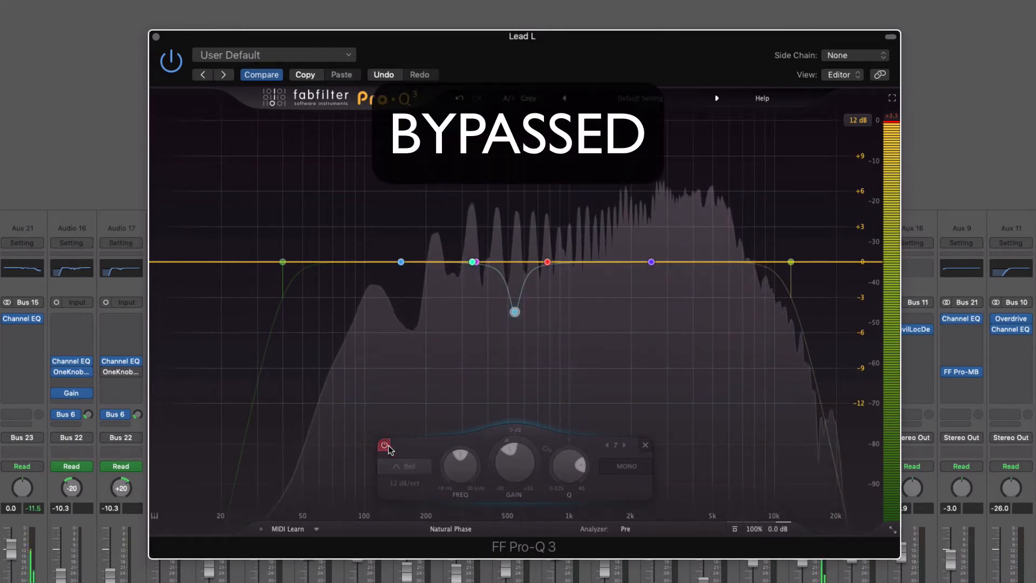
pyautogui.click(384, 446)
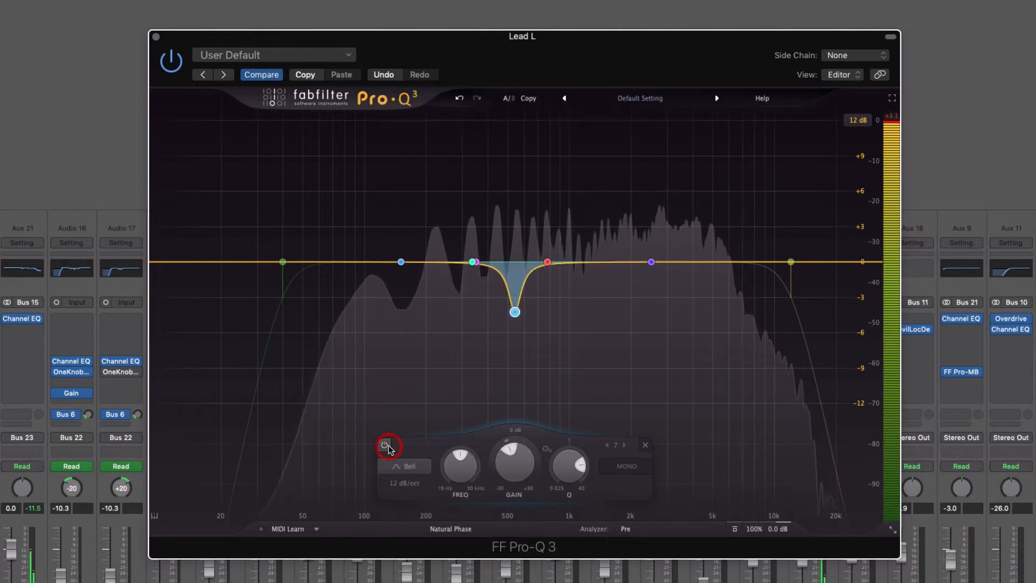
pyautogui.click(156, 37)
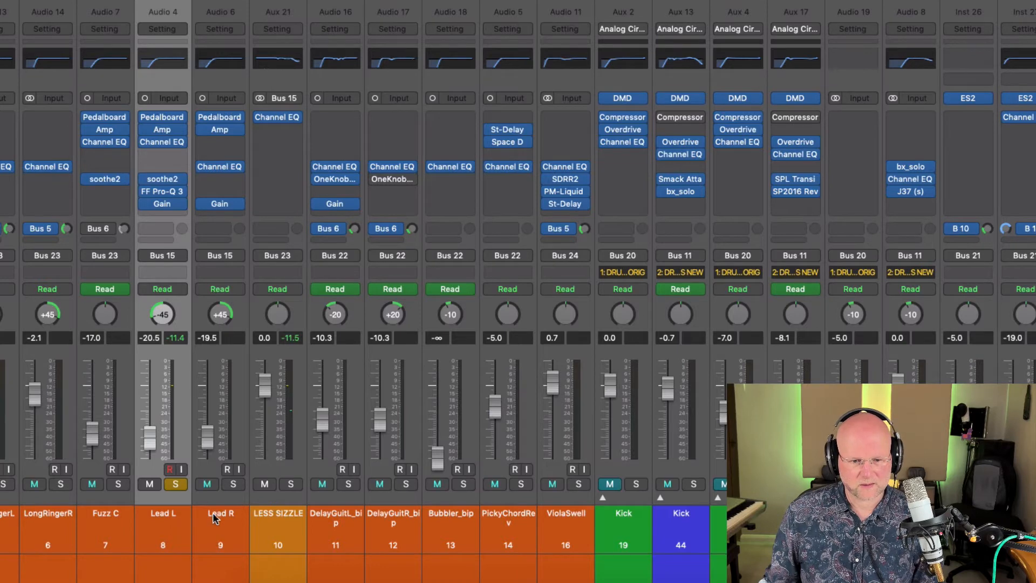
# Step: Solo Lead R together with Lead L and open the Channel EQ of the LESS SIZZLE aux
pyautogui.click(233, 483)
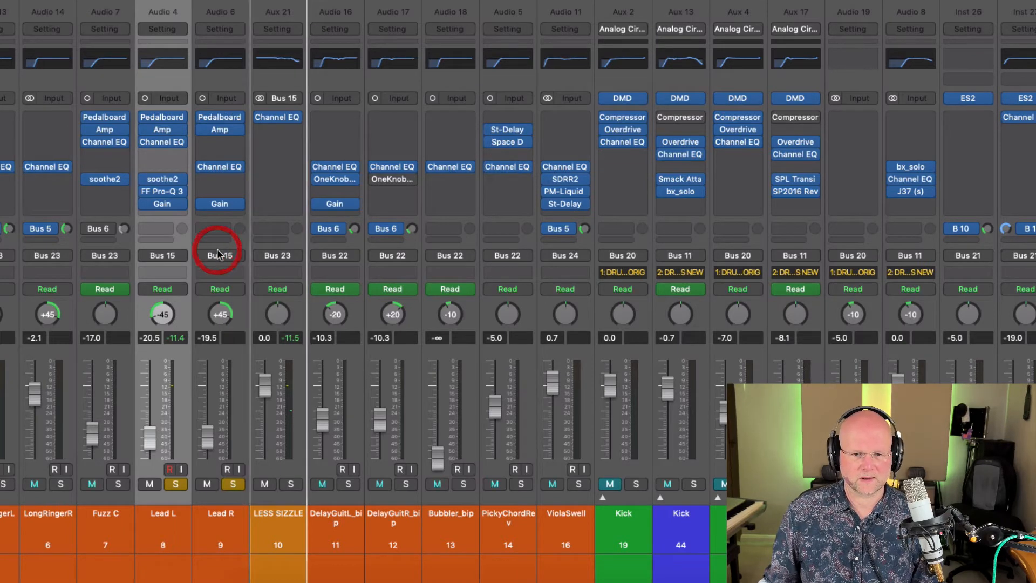
pyautogui.click(279, 539)
pyautogui.click(290, 74)
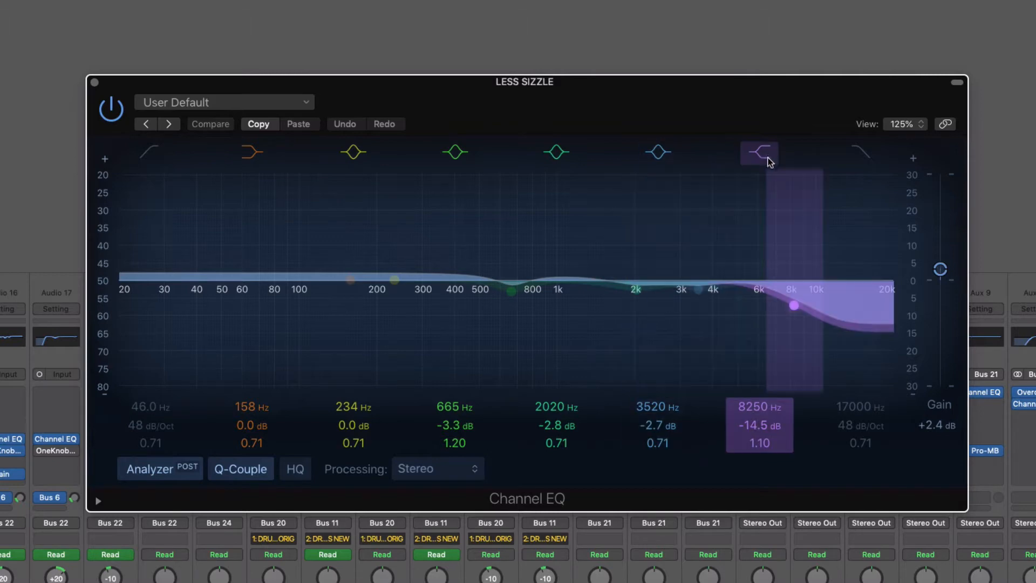
# Step: Play the leads with the 8250 Hz high shelf off and on, leave it on, and close the Channel EQ
pyautogui.press('space')
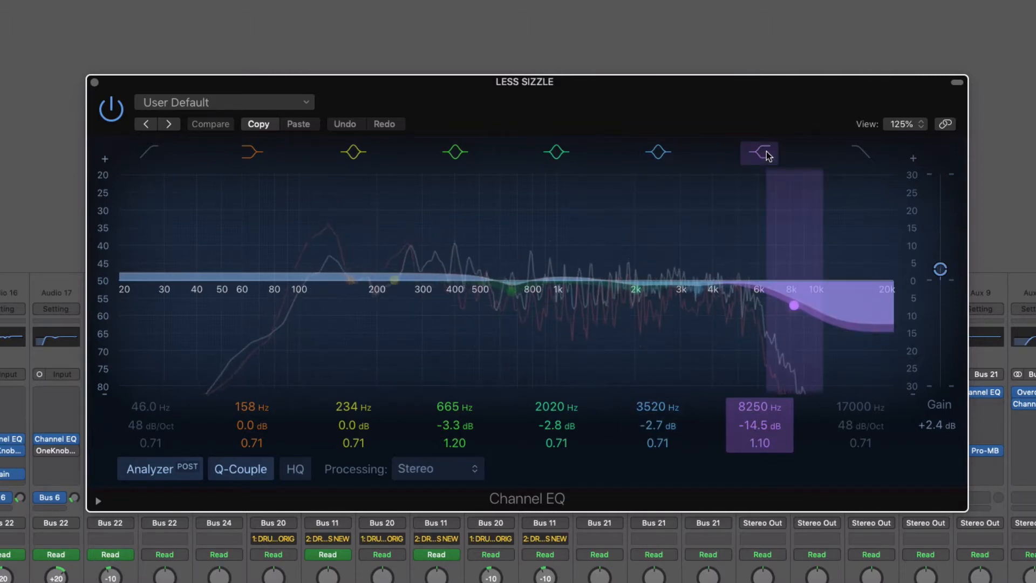
pyautogui.click(762, 153)
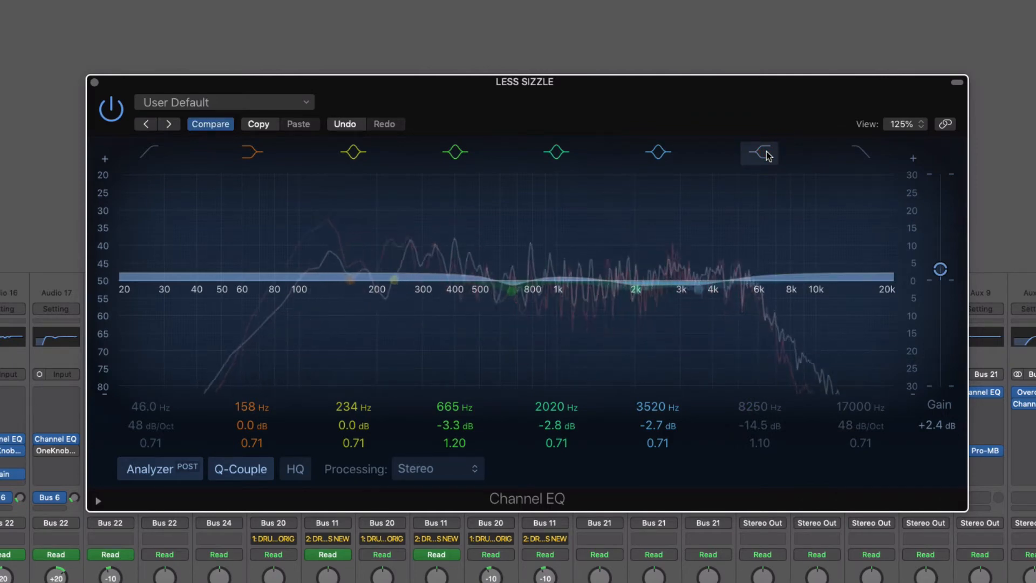
pyautogui.click(767, 153)
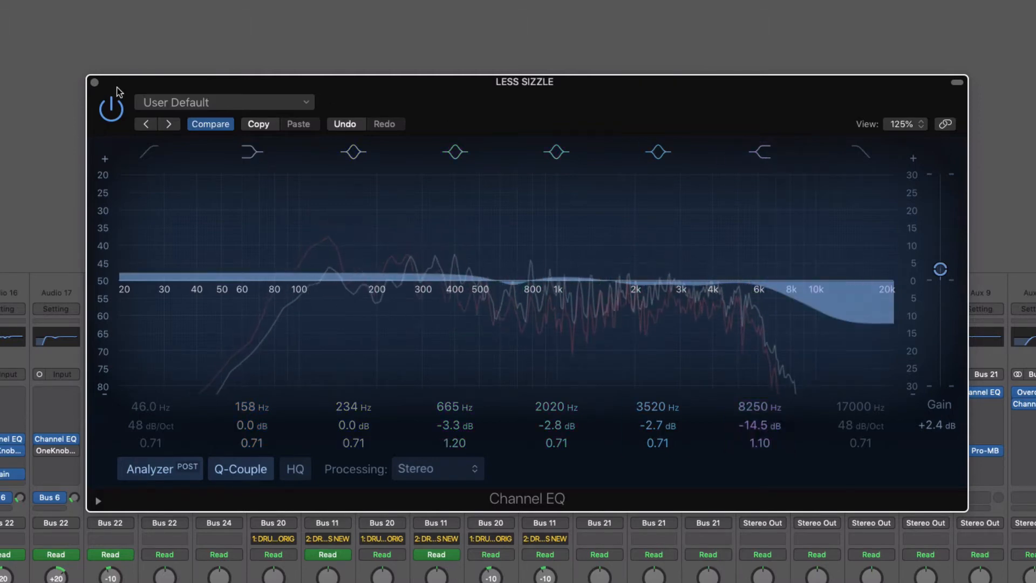
pyautogui.click(94, 83)
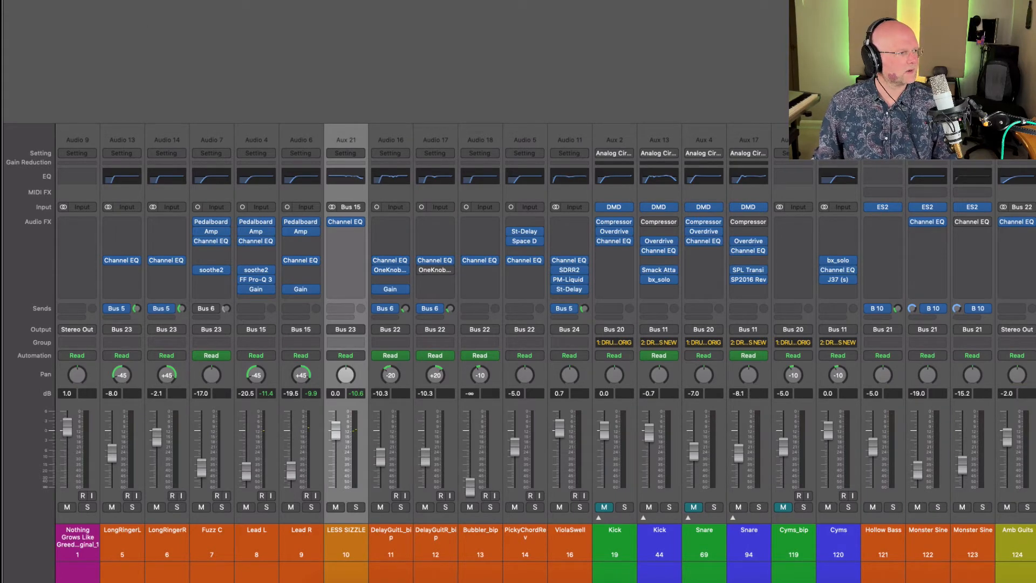
# Step: Solo the original mix of Nothing Grows Like Greed and compare it with the new production during playback, ending with it unsoloed
pyautogui.click(88, 507)
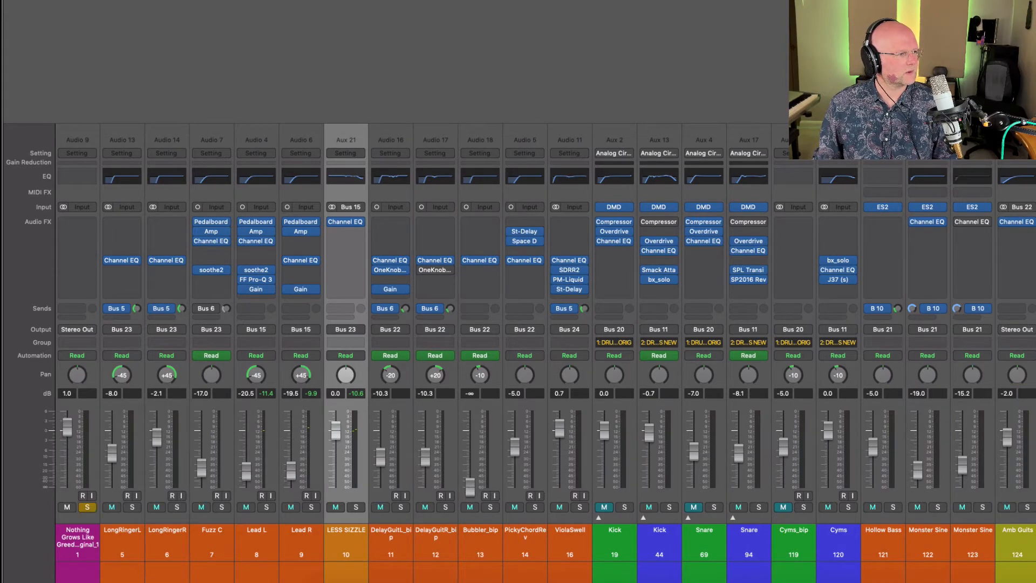
pyautogui.press('space')
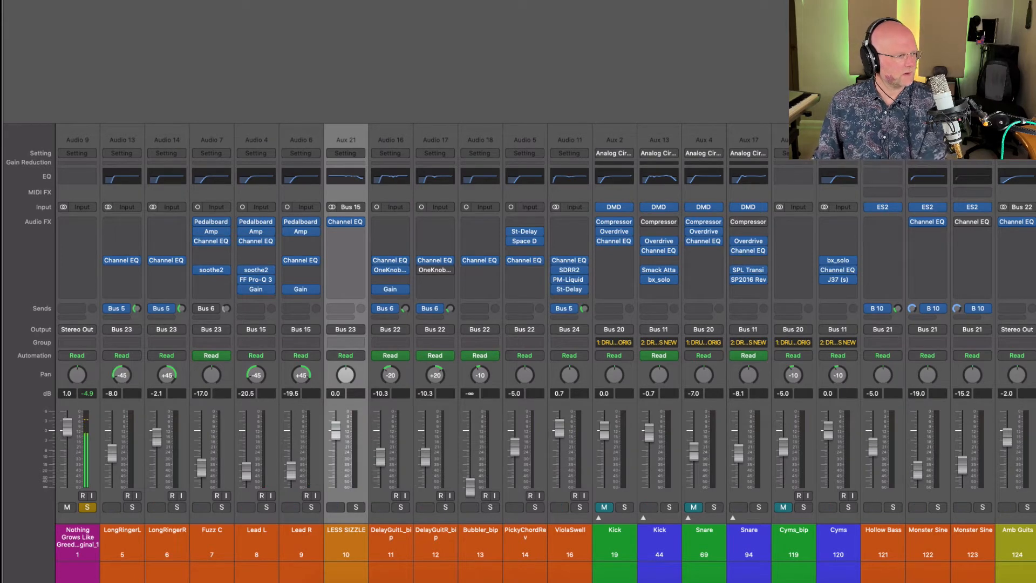
pyautogui.press('ctrl+alt+super+s')
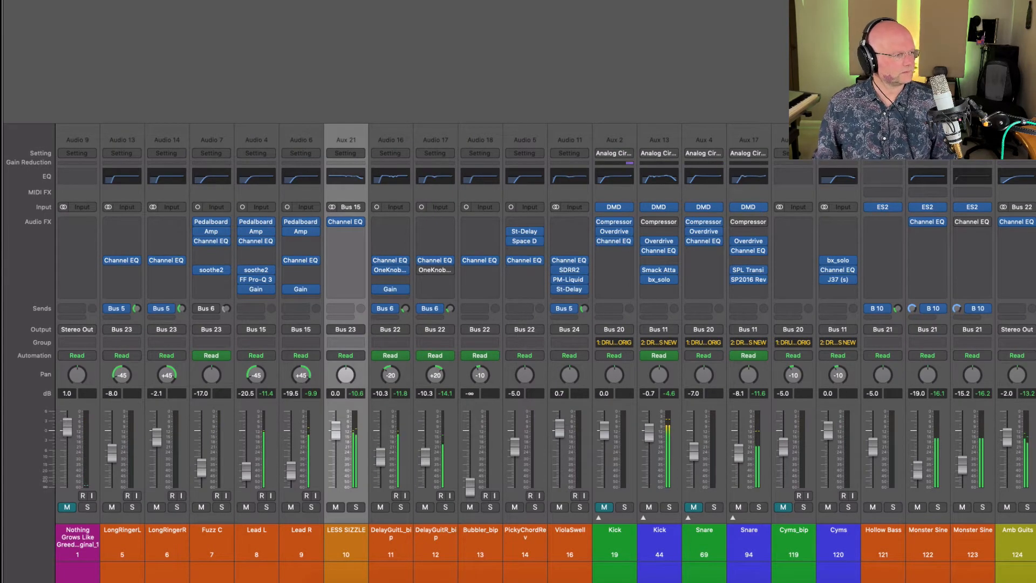
pyautogui.press('s')
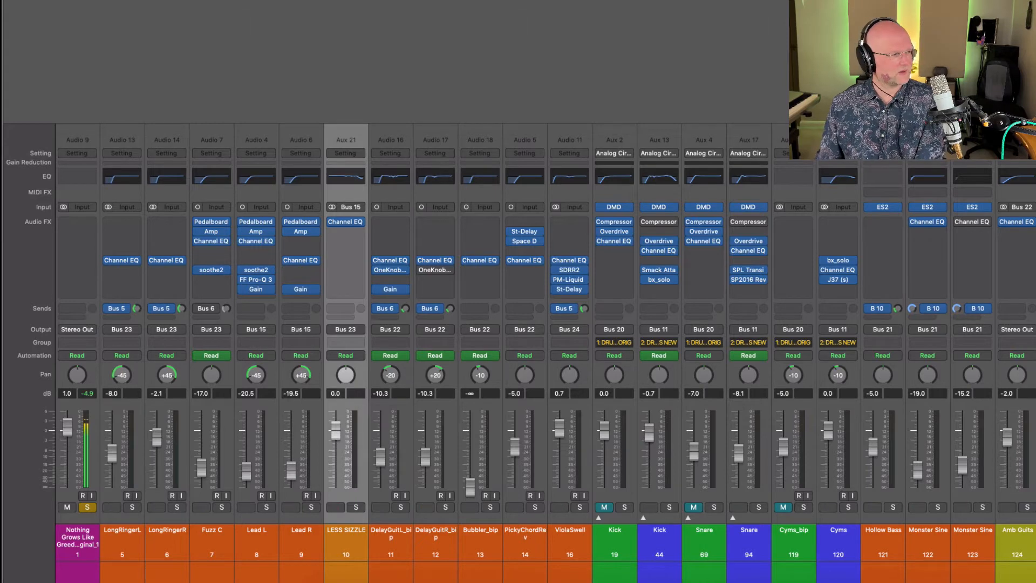
pyautogui.click(87, 507)
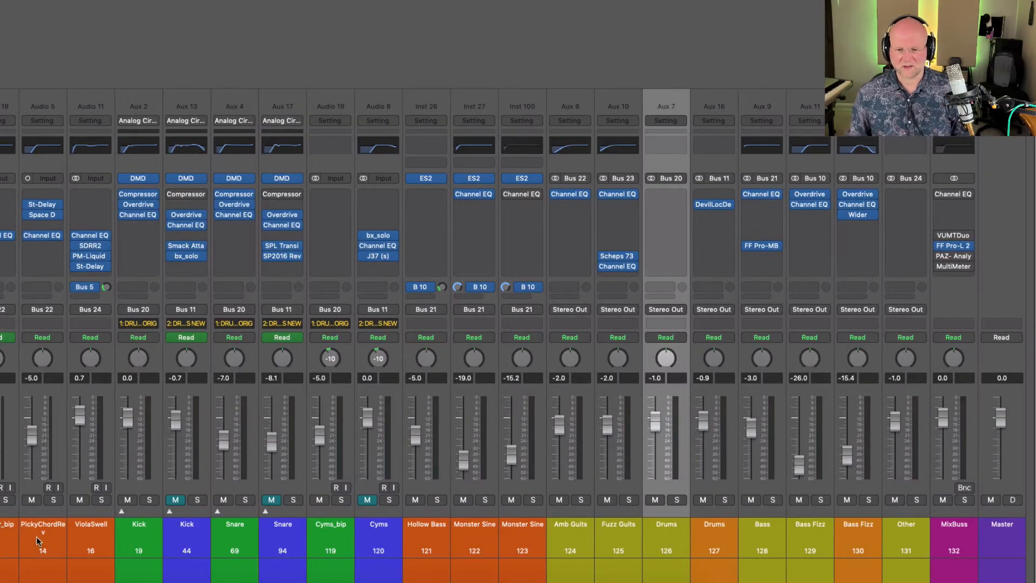
# Step: Select the original Kick, Snare and Cyms_bip channels, follow their Bus 20 output to the Drums aux 126, and solo that aux
pyautogui.click(142, 548)
pyautogui.keyDown('shift'); pyautogui.click(236, 542); pyautogui.keyUp('shift')
pyautogui.keyDown('shift'); pyautogui.click(333, 540); pyautogui.keyUp('shift')
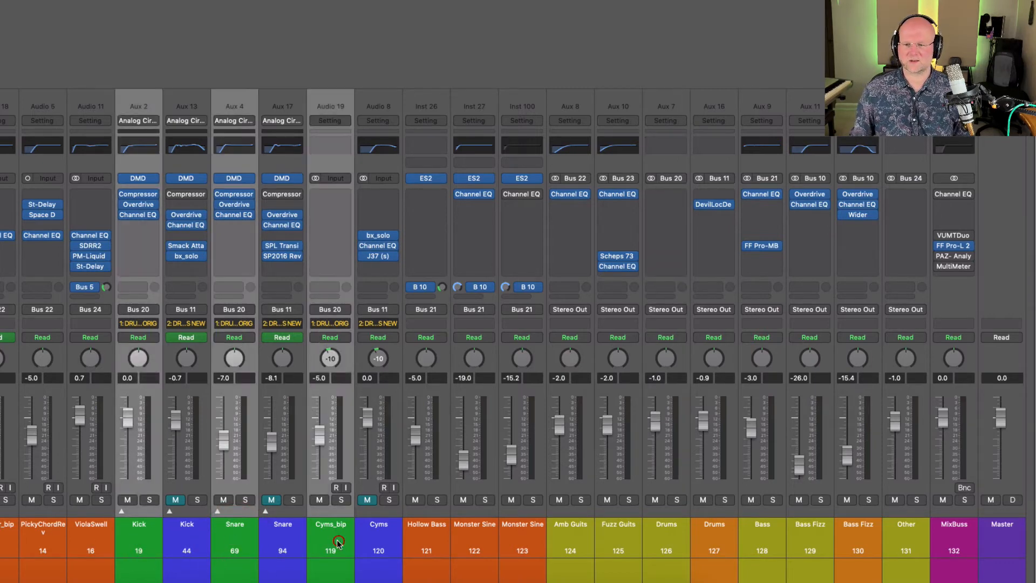
pyautogui.doubleClick(234, 310)
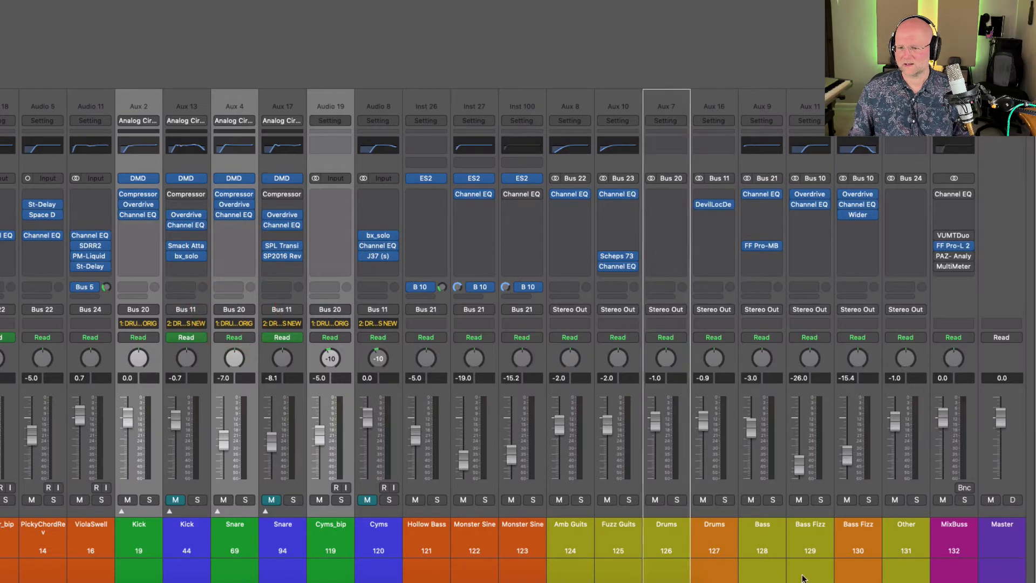
pyautogui.click(667, 534)
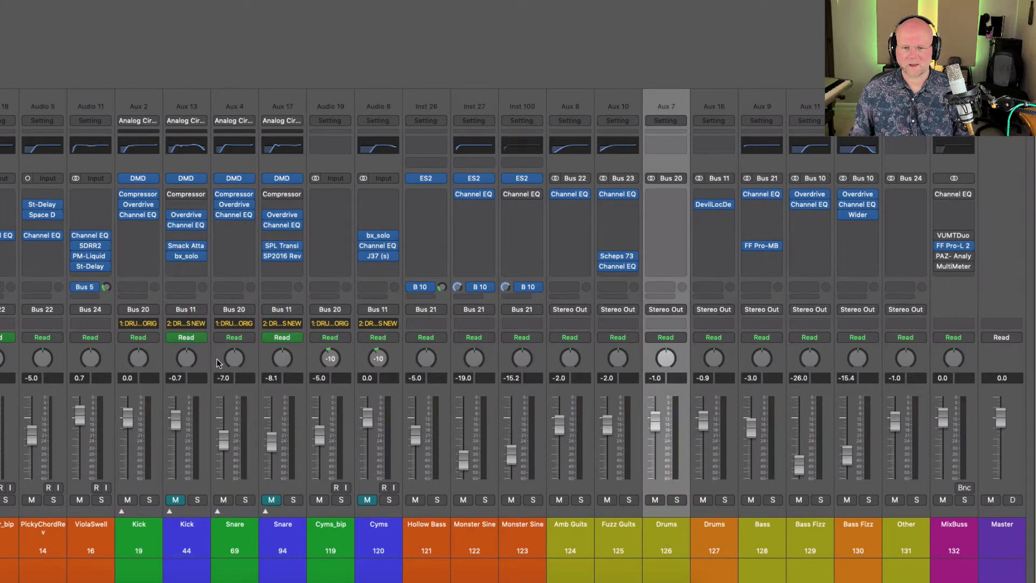
pyautogui.click(676, 500)
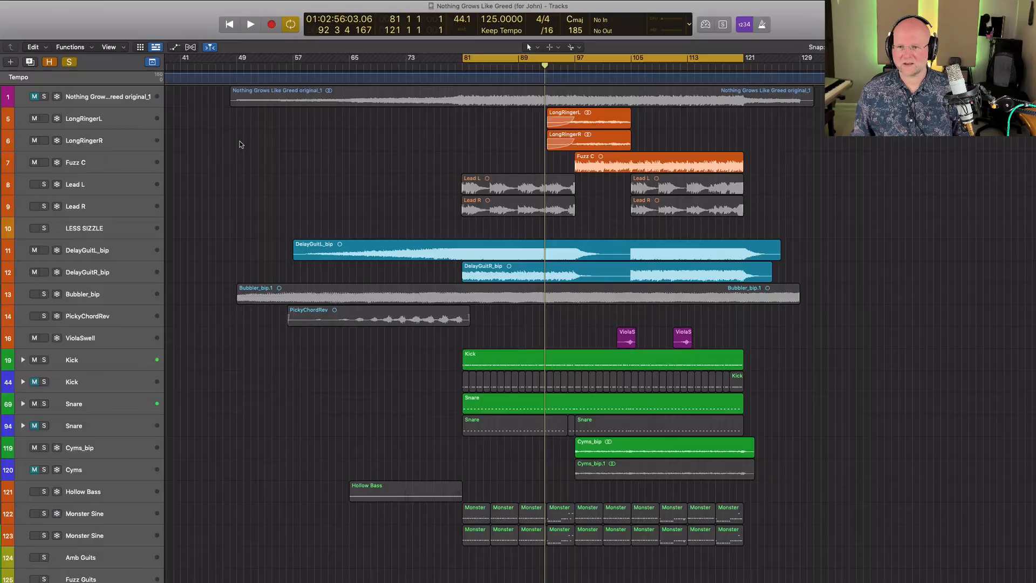
# Step: Open the original Kick region on track 19 in the Piano Roll and show its notes from bar 81
pyautogui.doubleClick(512, 365)
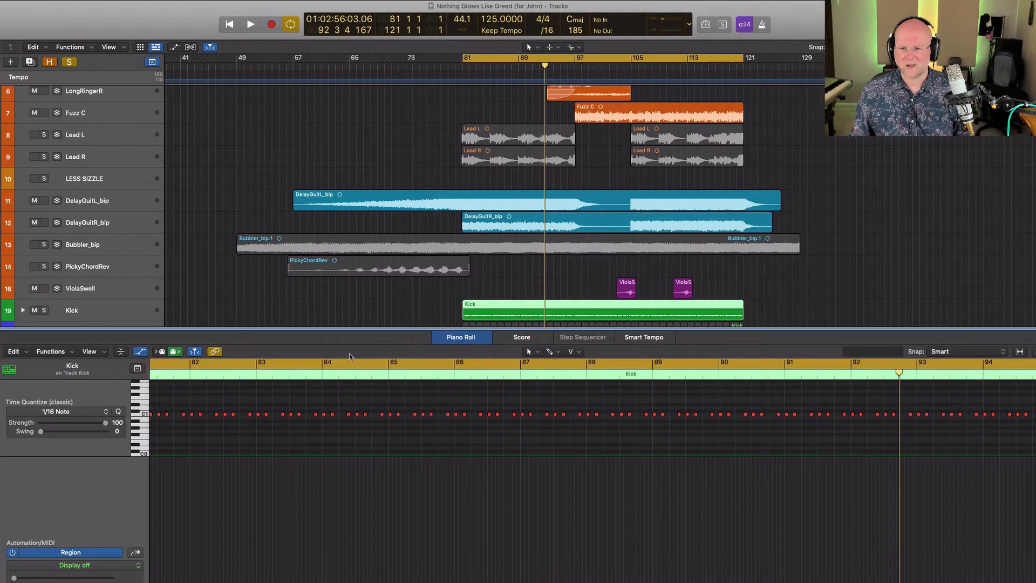
pyautogui.hscroll(-10, 365, 382)
pyautogui.hscroll(8, 389, 387)
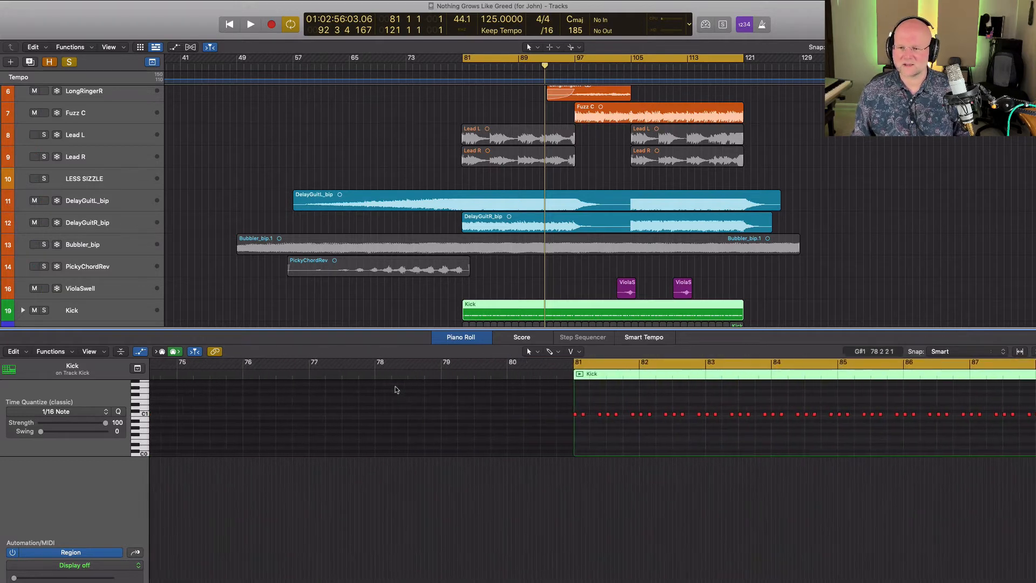
pyautogui.hscroll(5, 399, 389)
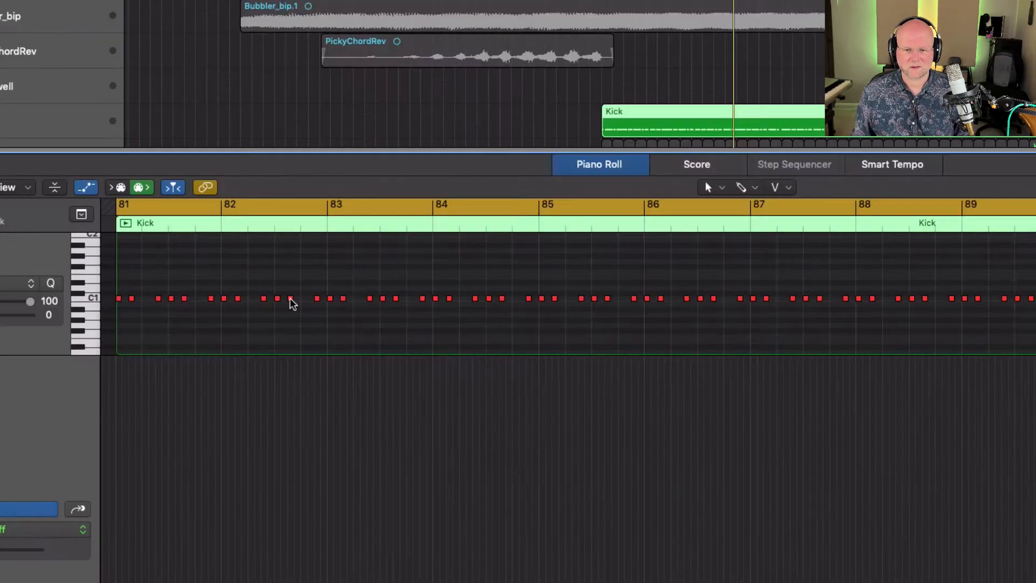
# Step: Audition a C1 kick note around the middle of bar 82, and play the original drums briefly
pyautogui.click(290, 299)
pyautogui.click(290, 298)
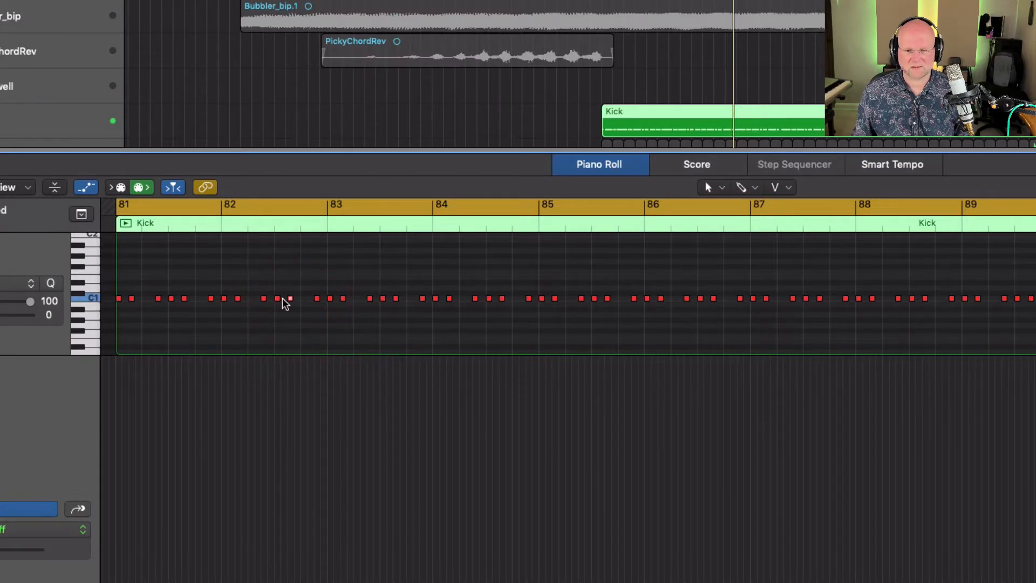
pyautogui.moveTo(276, 304)
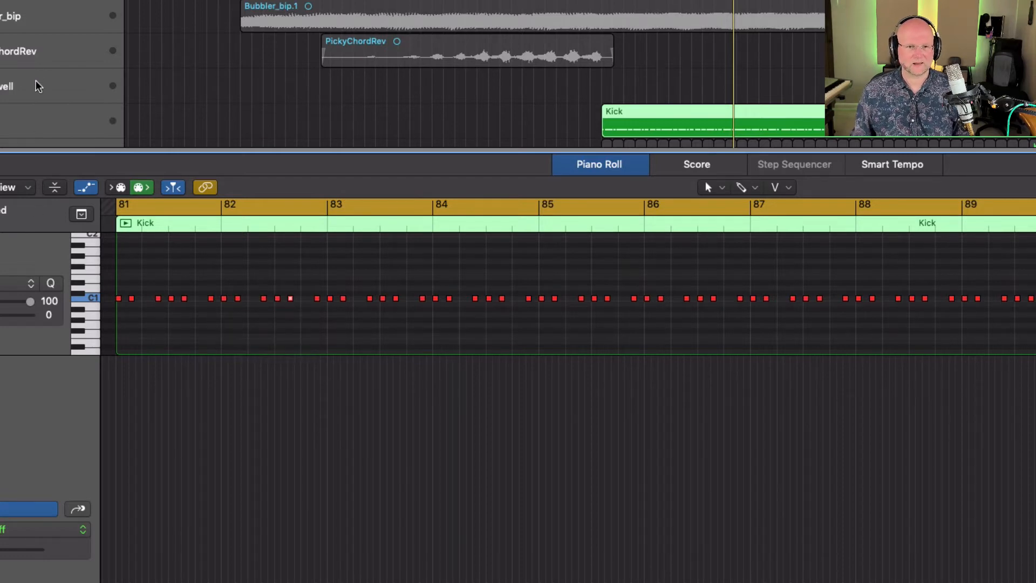
pyautogui.press('space')
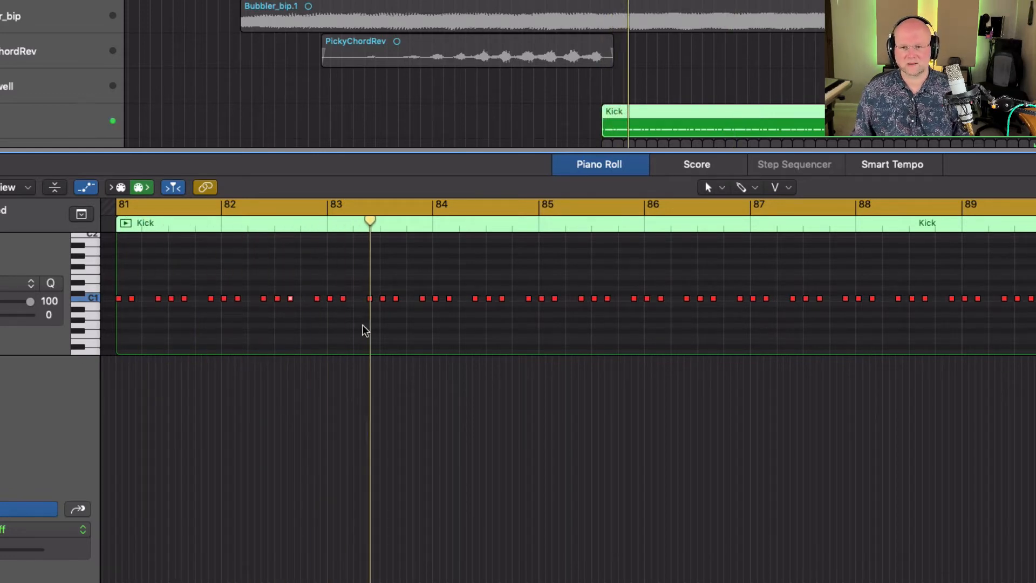
pyautogui.press('space')
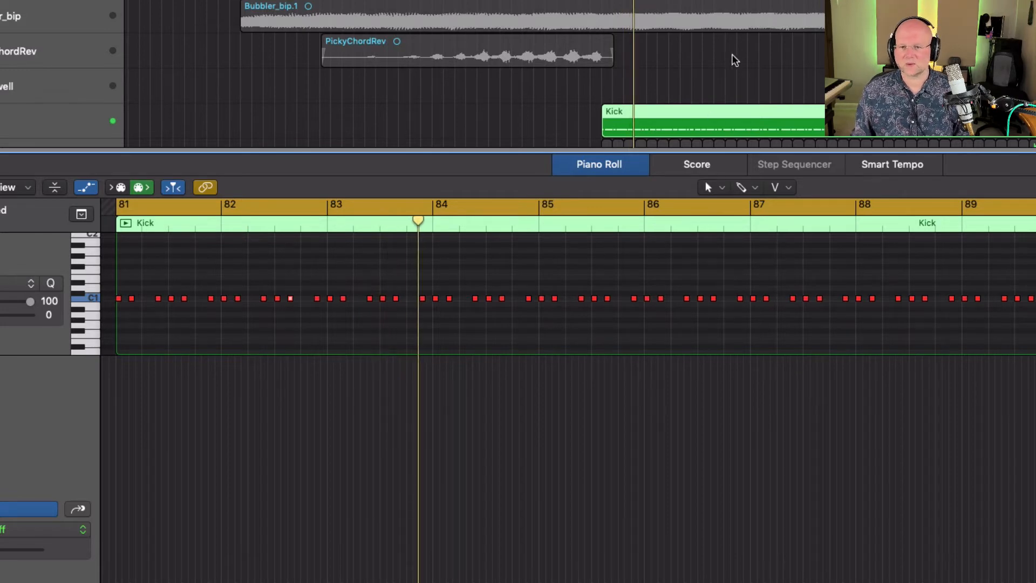
# Step: Show all regions of the new Kick on track 44 in the Piano Roll and examine their note velocities from bar 81
pyautogui.scroll(-3, 733, 58)
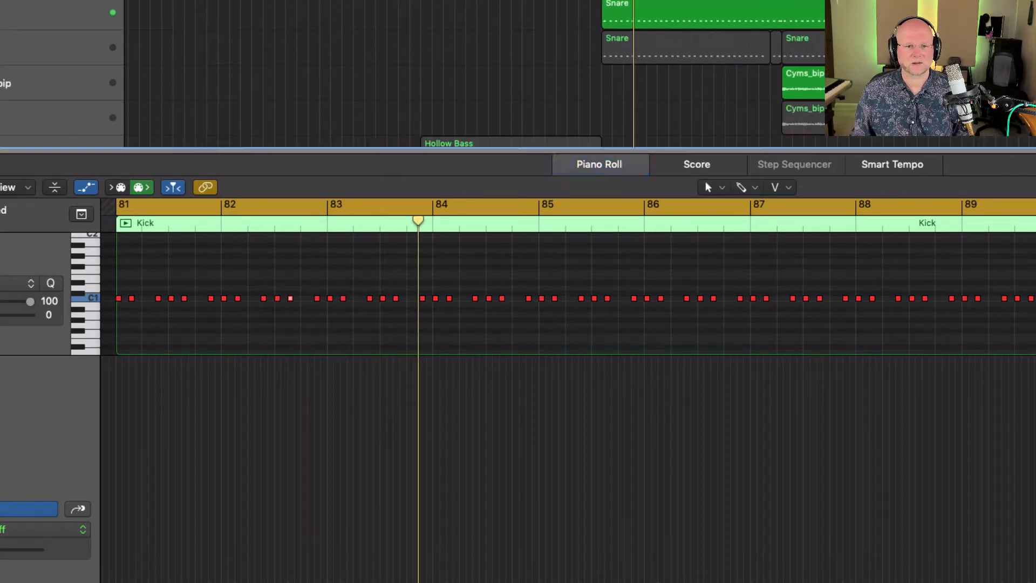
pyautogui.hscroll(6, 687, 358)
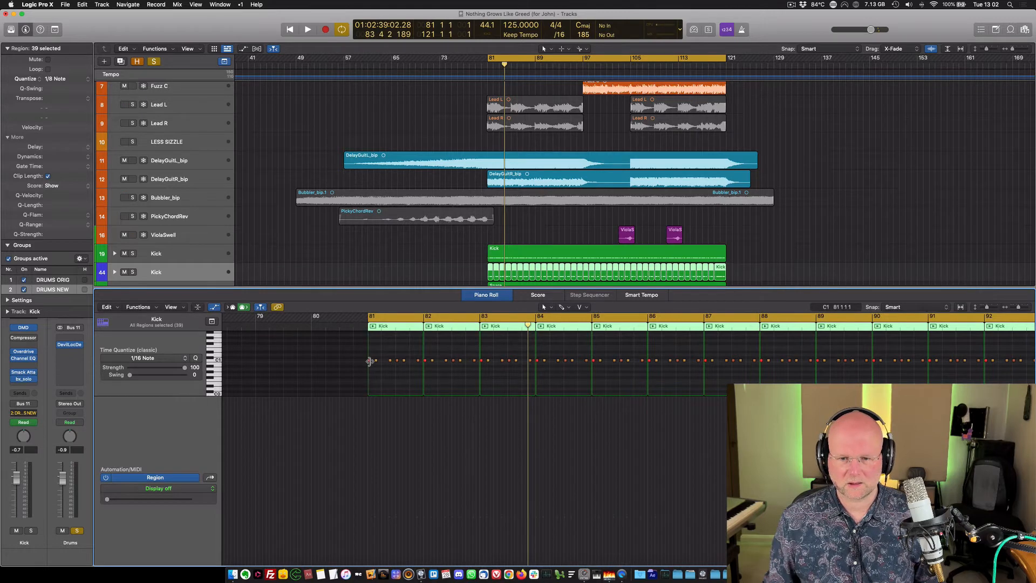
pyautogui.moveTo(368, 360)
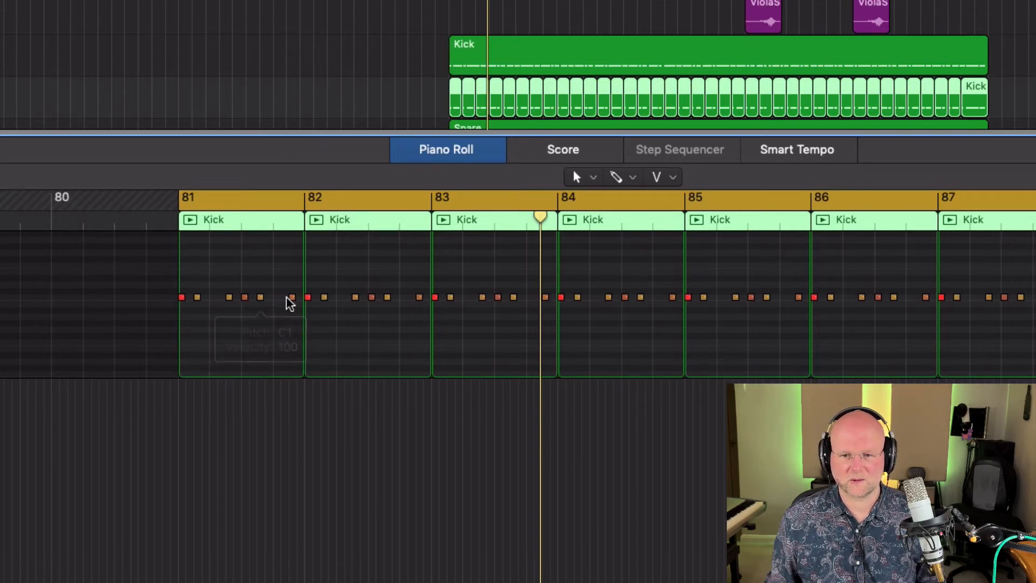
pyautogui.moveTo(294, 299)
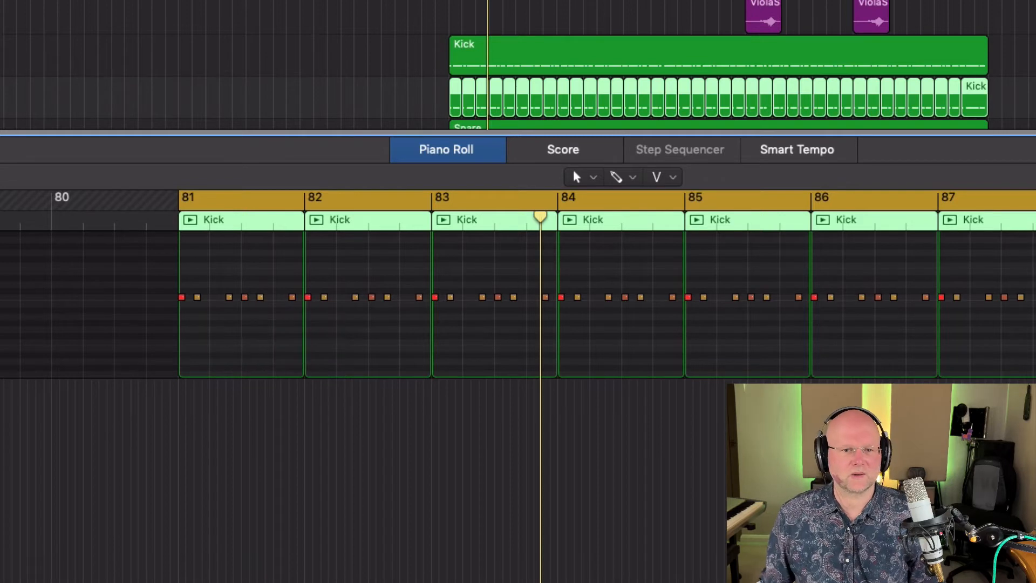
# Step: Solo the new Kick's regions and play them, and switch to the original Kick on track 19 to play it for comparison
pyautogui.press('Tab')
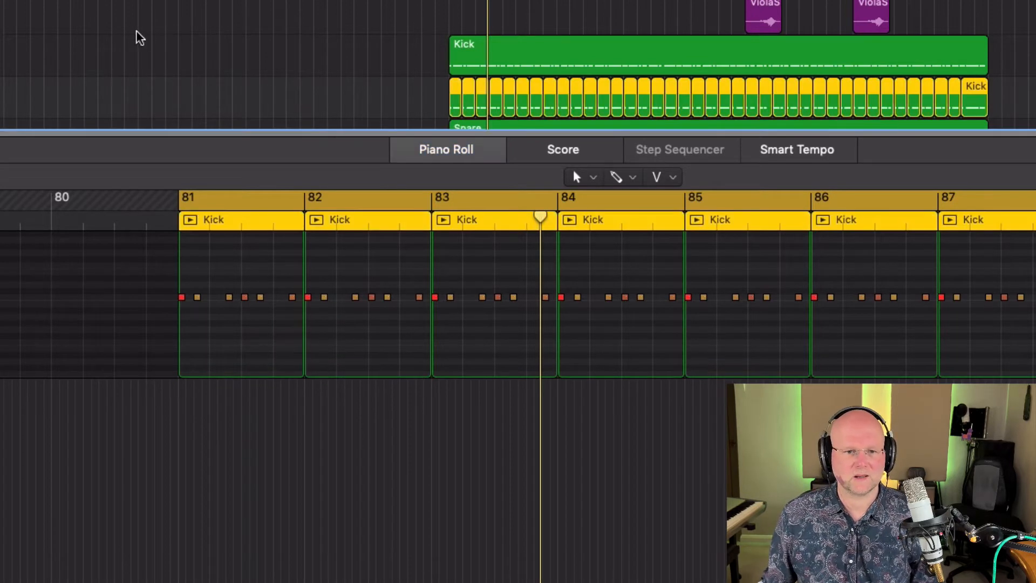
pyautogui.press('s')
pyautogui.press('space')
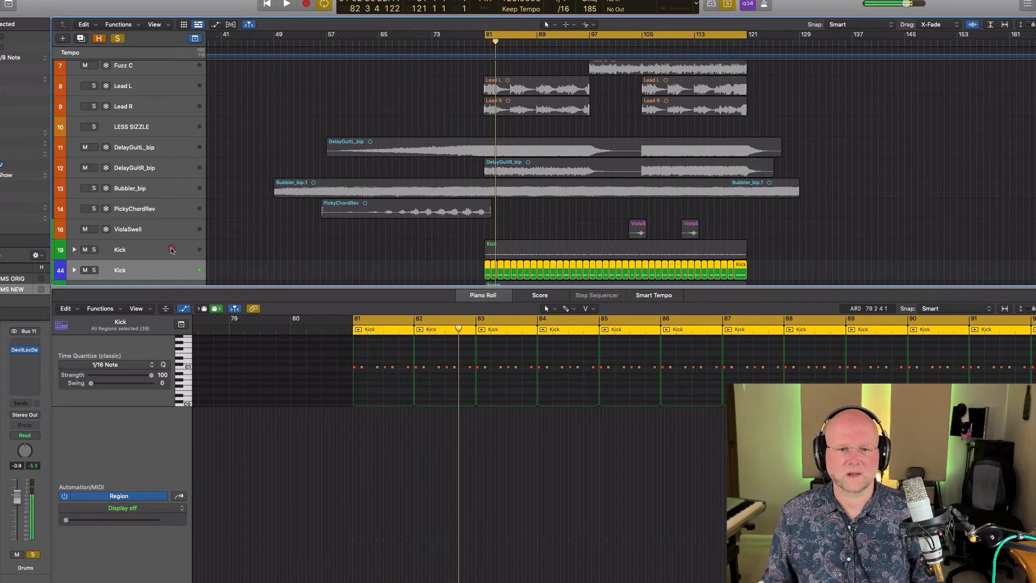
pyautogui.click(171, 249)
pyautogui.press('space')
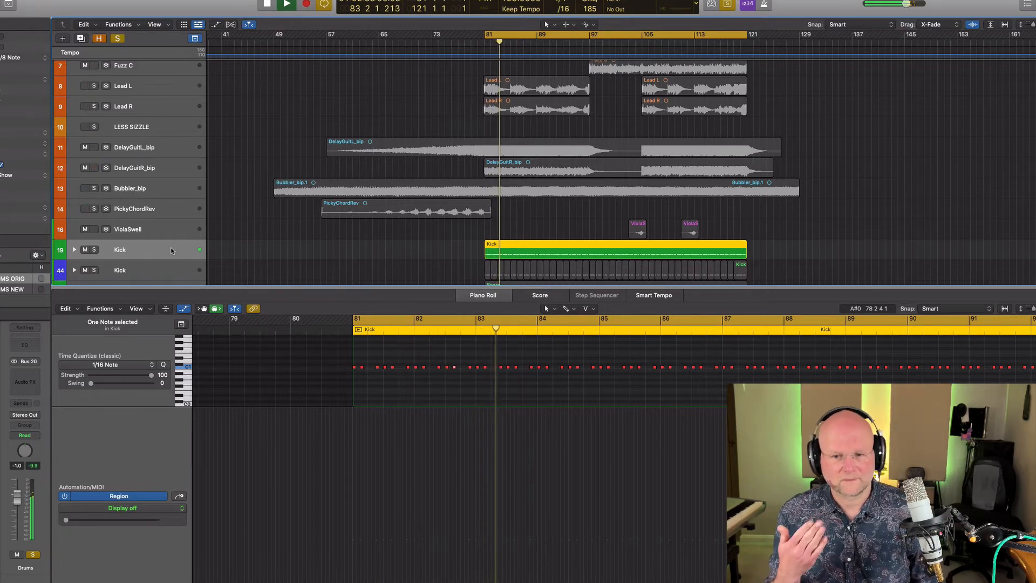
# Step: Switch from the original Kick to the new Kick on track 44 and play it for comparison
pyautogui.press('space')
pyautogui.click(164, 266)
pyautogui.press('space')
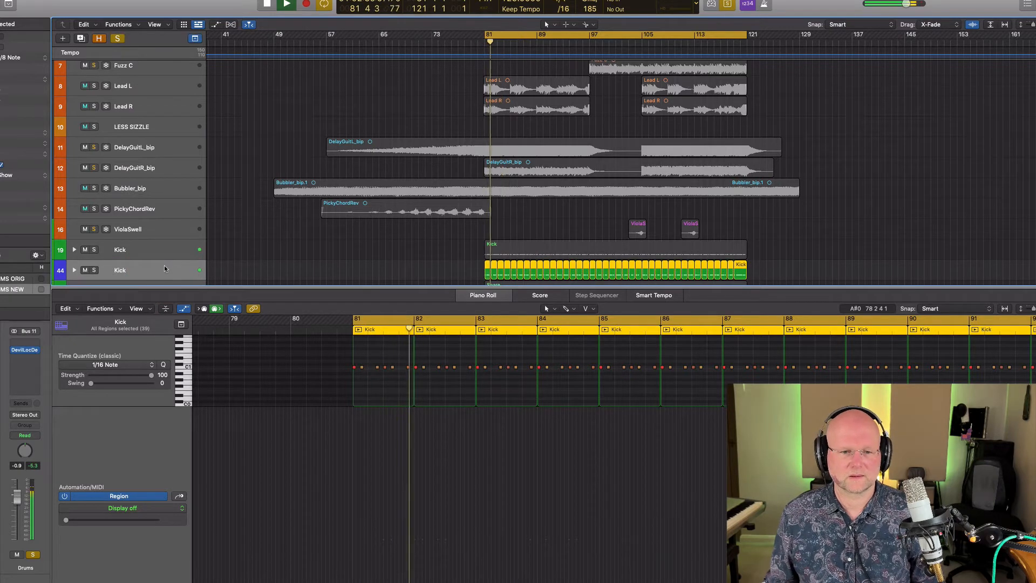
pyautogui.press('space')
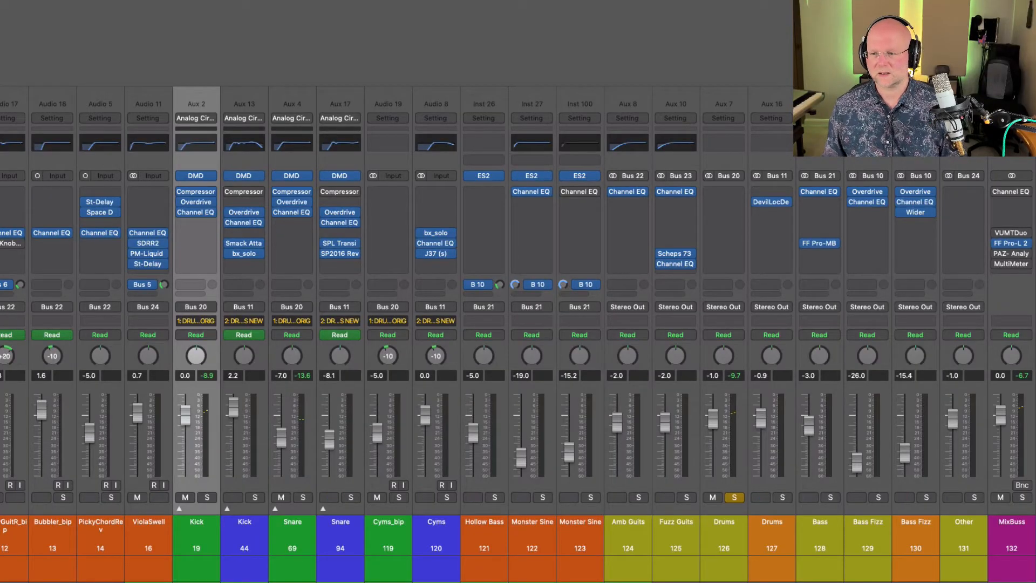
# Step: Compare the original Drums bus on channel 126 with the new Drums bus on channel 127 by soloing them alternately during playback
pyautogui.press('space')
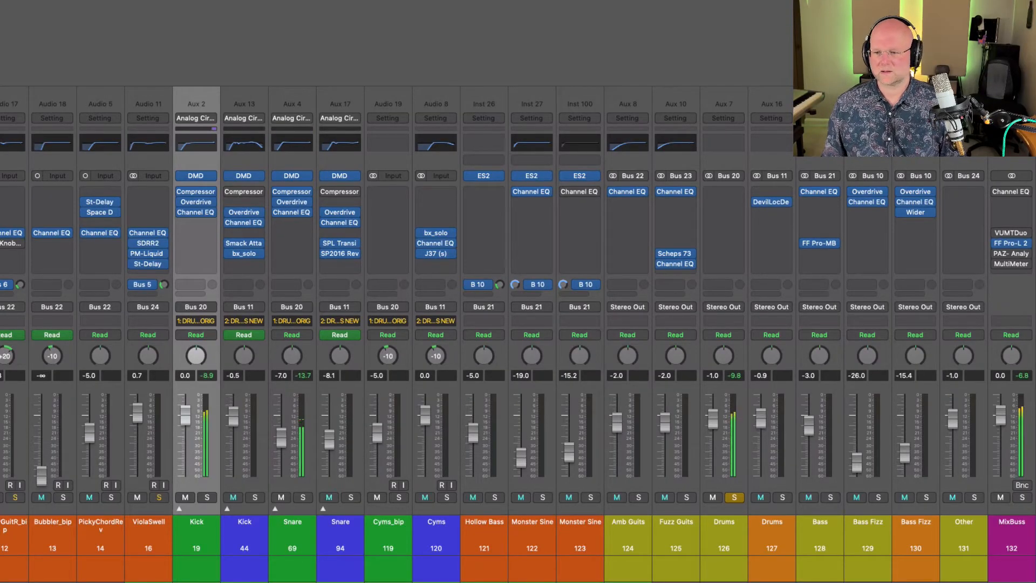
pyautogui.click(735, 497)
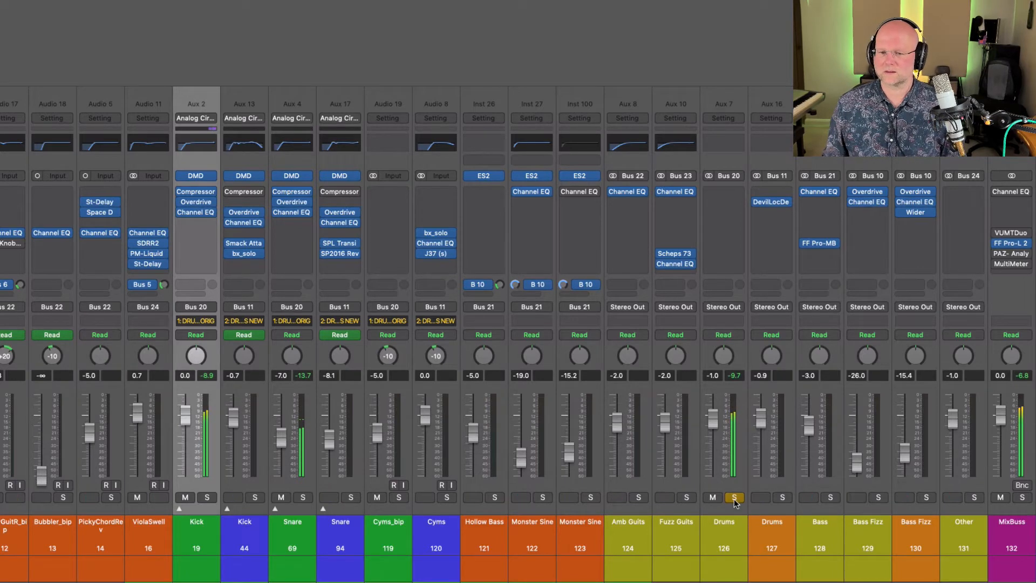
pyautogui.click(735, 496)
pyautogui.click(782, 497)
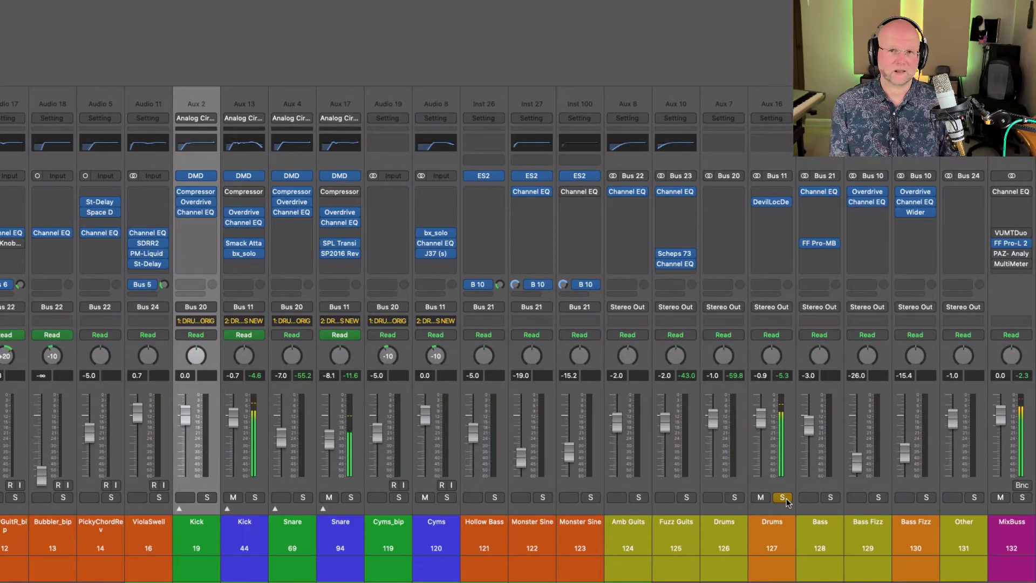
pyautogui.click(784, 497)
pyautogui.click(734, 496)
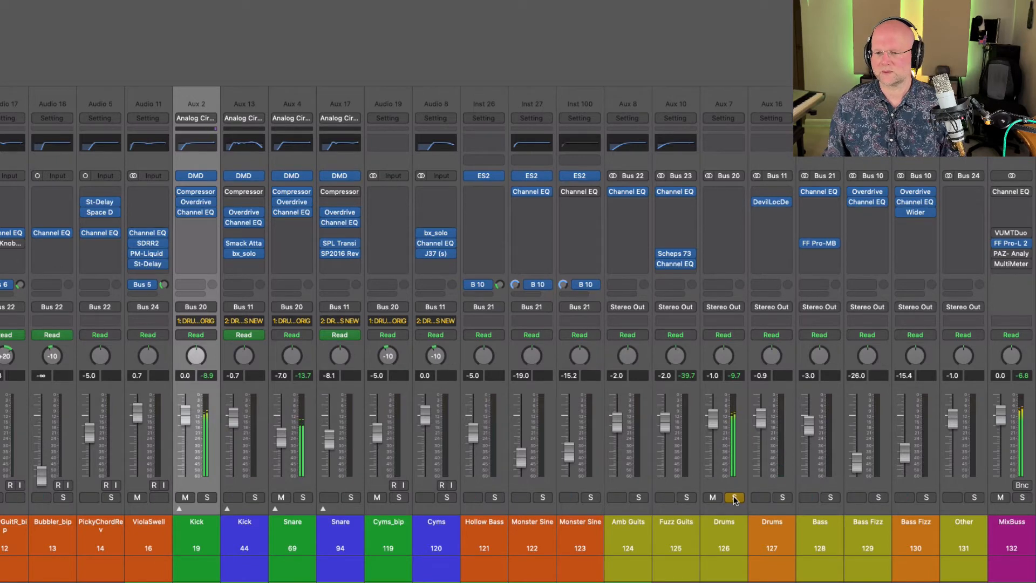
pyautogui.click(734, 498)
pyautogui.click(782, 497)
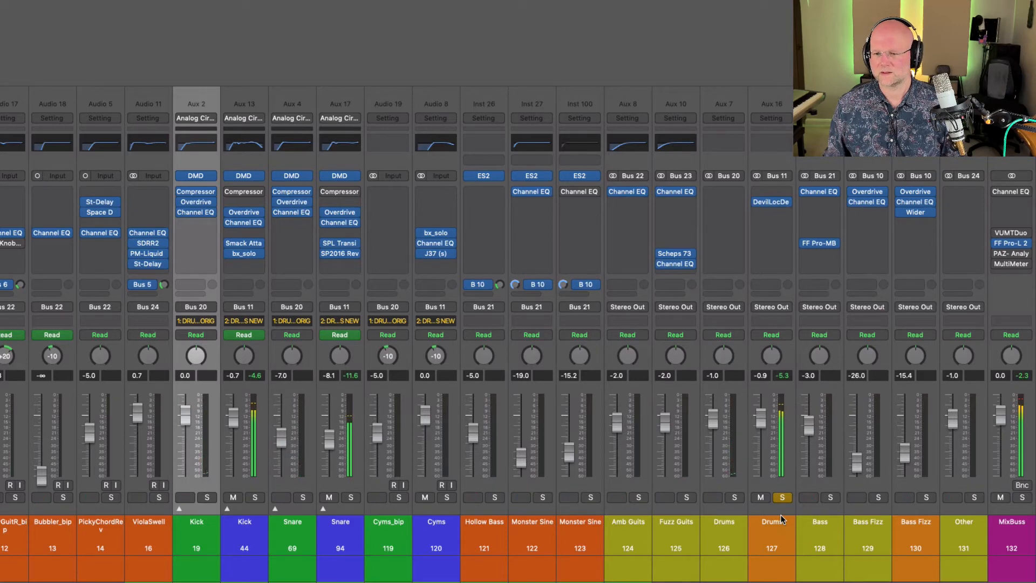
pyautogui.click(734, 497)
pyautogui.click(782, 497)
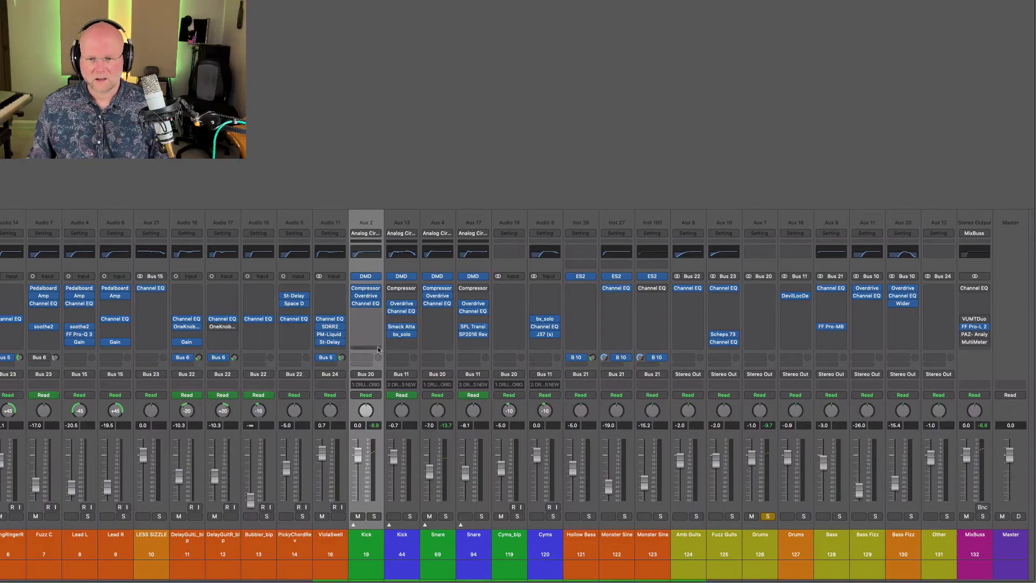
# Step: Solo the new Kick on channel 44, open its Compressor and play the kick with the Compressor enabled
pyautogui.moveTo(399, 301)
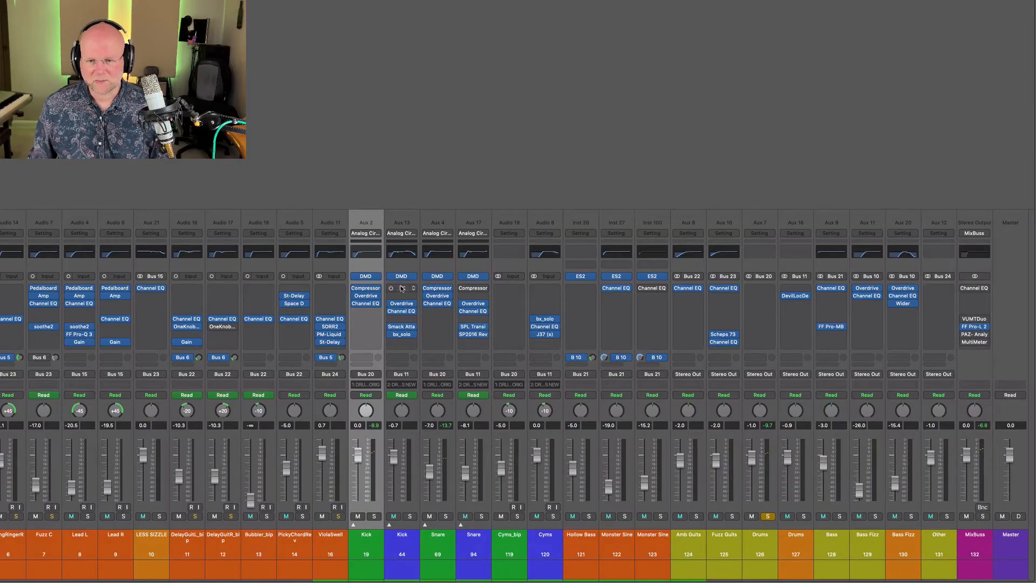
pyautogui.click(402, 542)
pyautogui.click(376, 517)
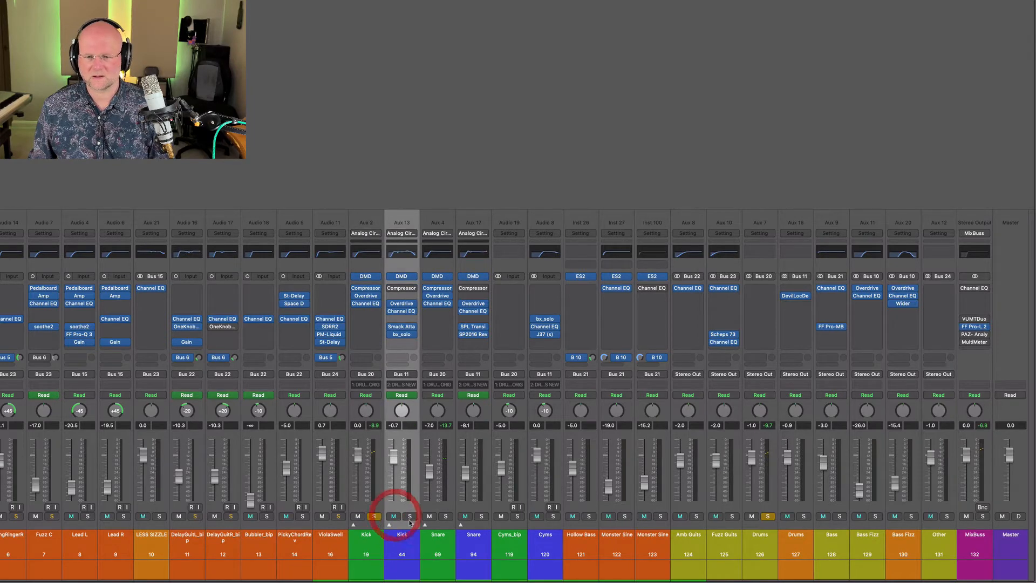
pyautogui.click(409, 517)
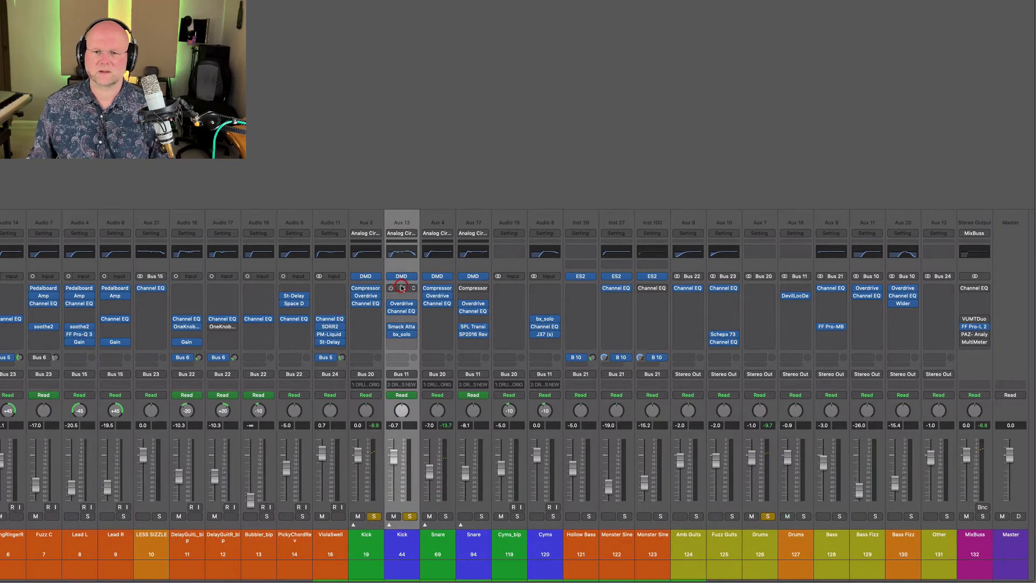
pyautogui.click(401, 288)
pyautogui.moveTo(487, 45); pyautogui.dragTo(737, 0)
pyautogui.click(376, 516)
pyautogui.click(403, 540)
pyautogui.click(501, 1)
pyautogui.press('space')
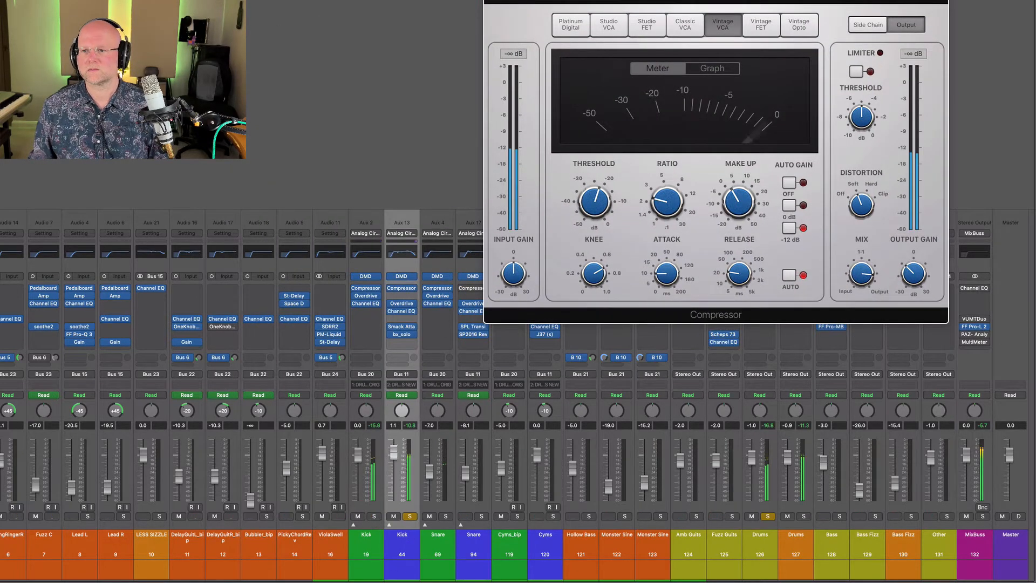
# Step: Switch the solo from the new Kick to the original Kick on channel 19 and open the original Kick's Compressor
pyautogui.click(406, 515)
pyautogui.click(373, 516)
pyautogui.click(360, 546)
pyautogui.click(366, 287)
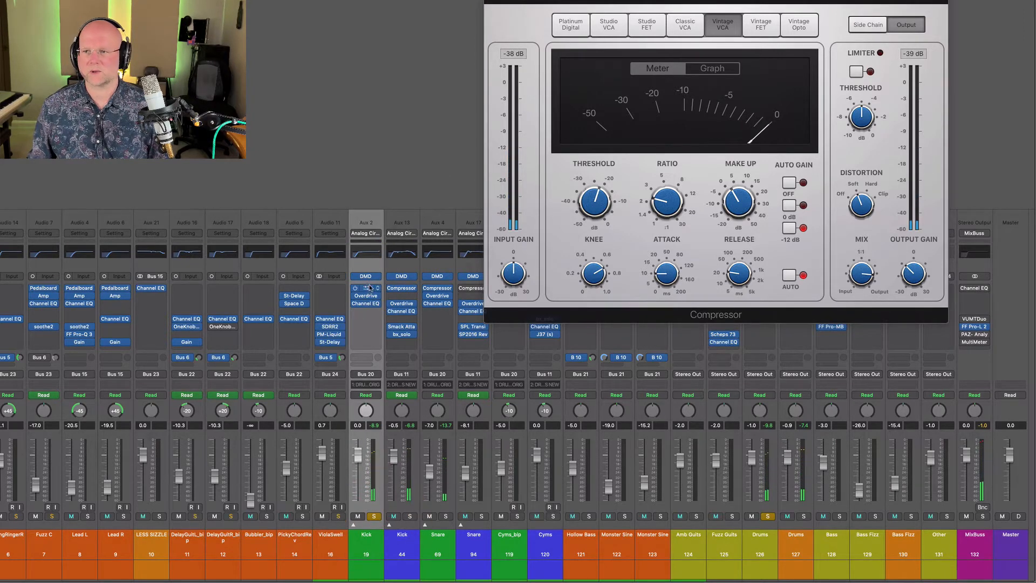
pyautogui.click(488, 1)
pyautogui.moveTo(492, 55); pyautogui.dragTo(689, 2)
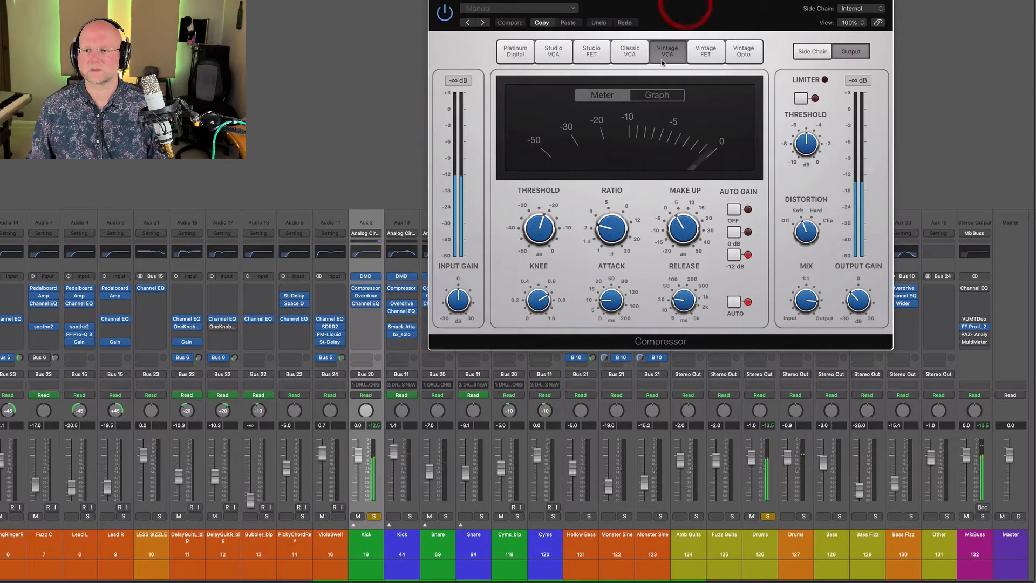
# Step: Bypass and re-enable the original Kick's Compressor to compare its effect, and bypass the new Kick's Compressor on channel 44
pyautogui.click(447, 13)
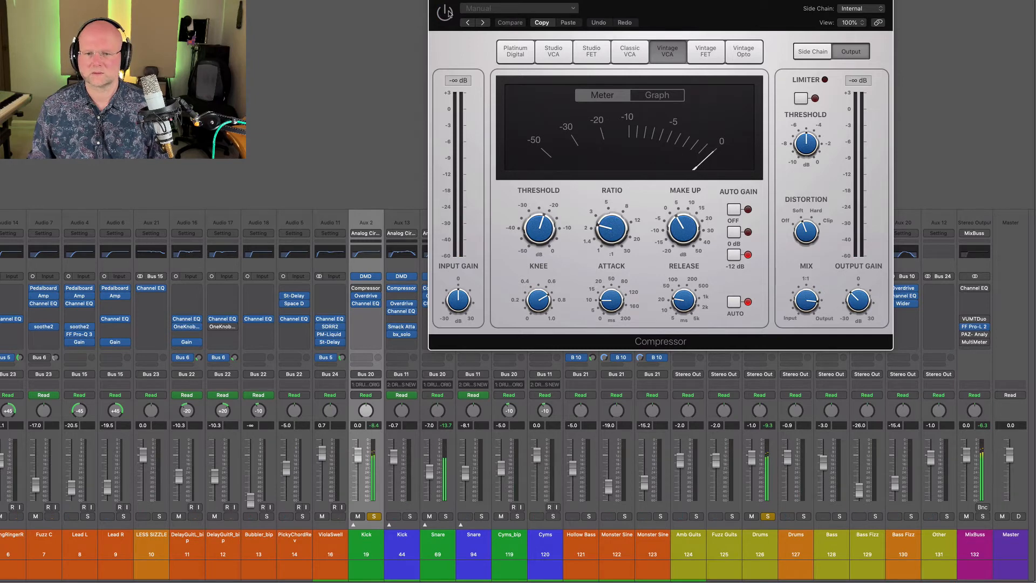
pyautogui.click(446, 12)
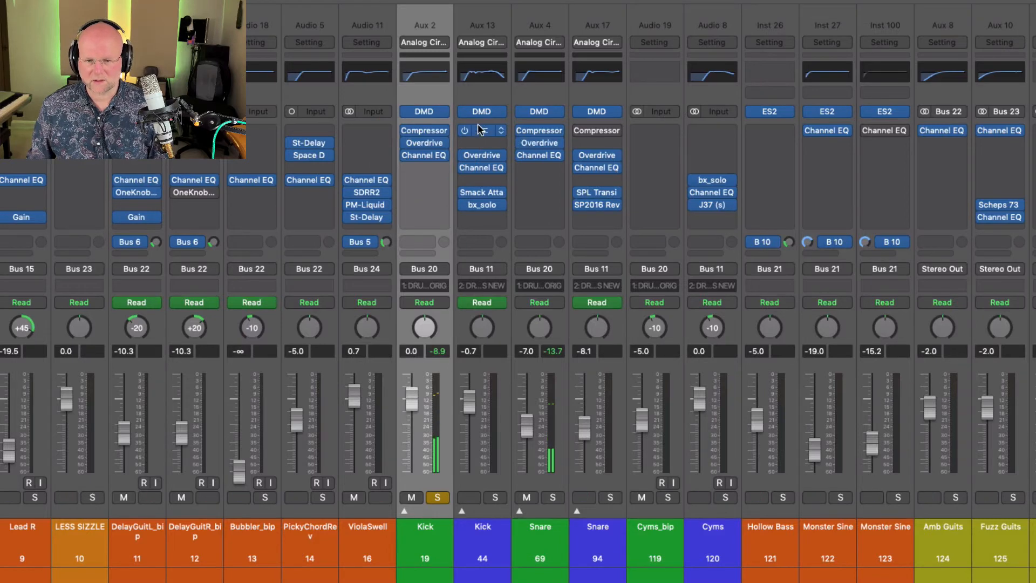
pyautogui.click(467, 131)
pyautogui.moveTo(598, 134)
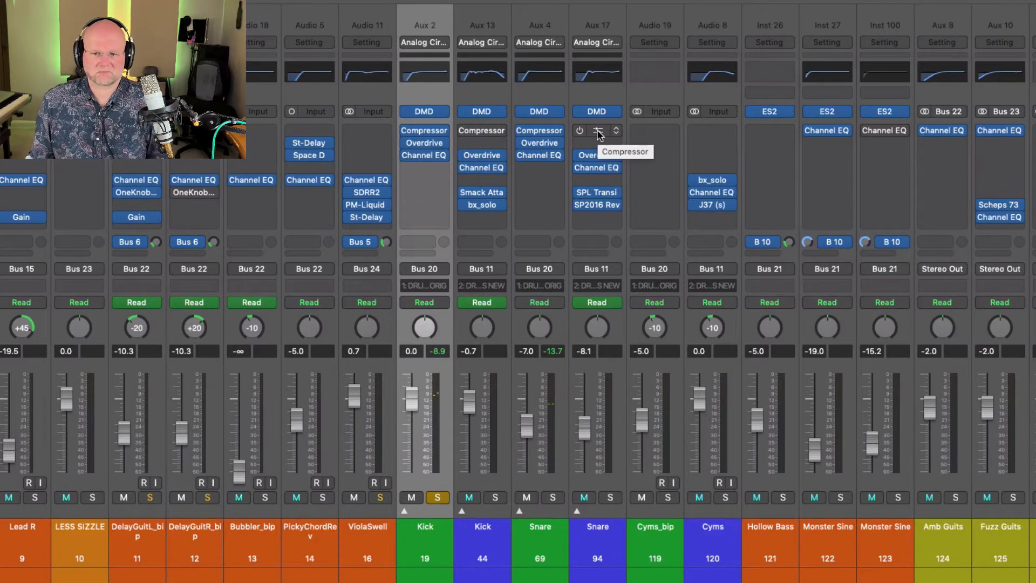
# Step: Open the original Kick's Overdrive, unsolo the Drums bus on channel 126, and compare playback with the Overdrive bypassed and enabled
pyautogui.click(424, 143)
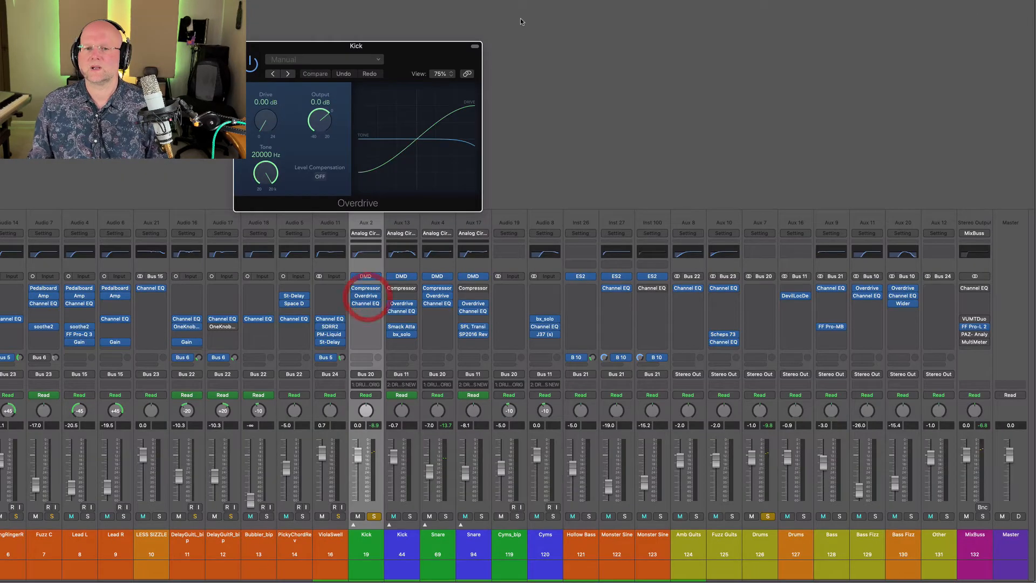
pyautogui.moveTo(422, 52); pyautogui.dragTo(467, 1)
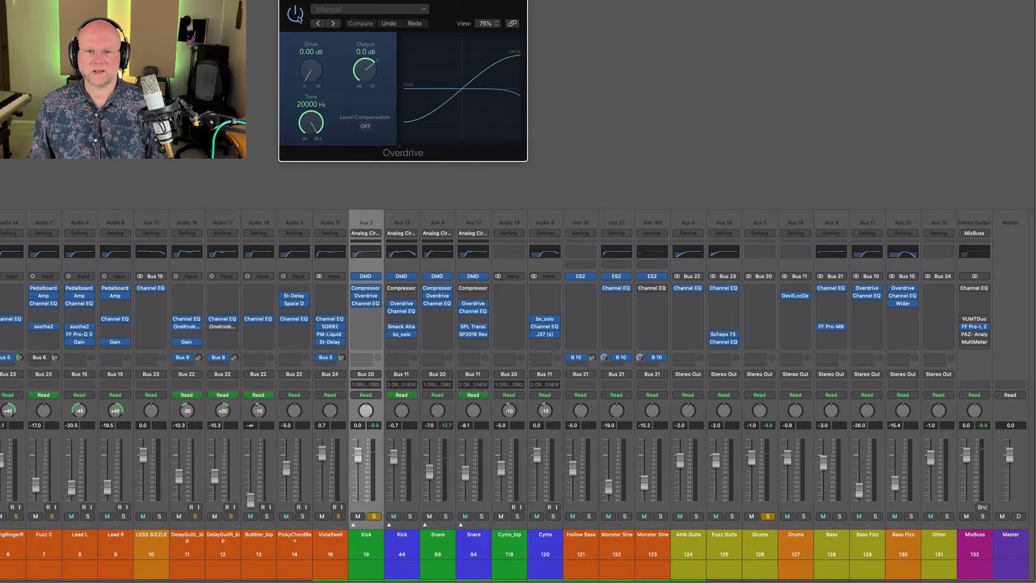
pyautogui.press('space')
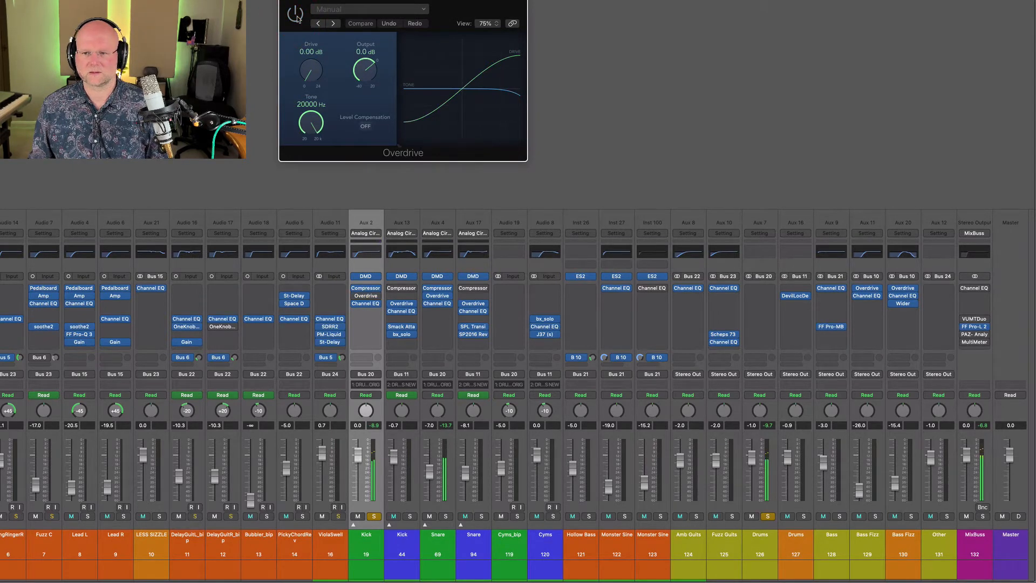
pyautogui.click(772, 519)
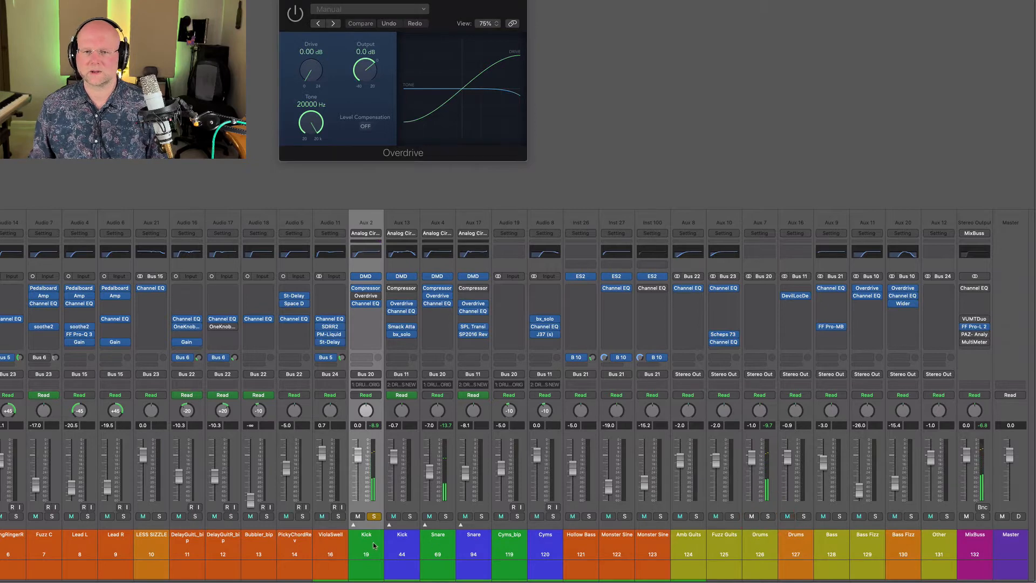
pyautogui.click(296, 14)
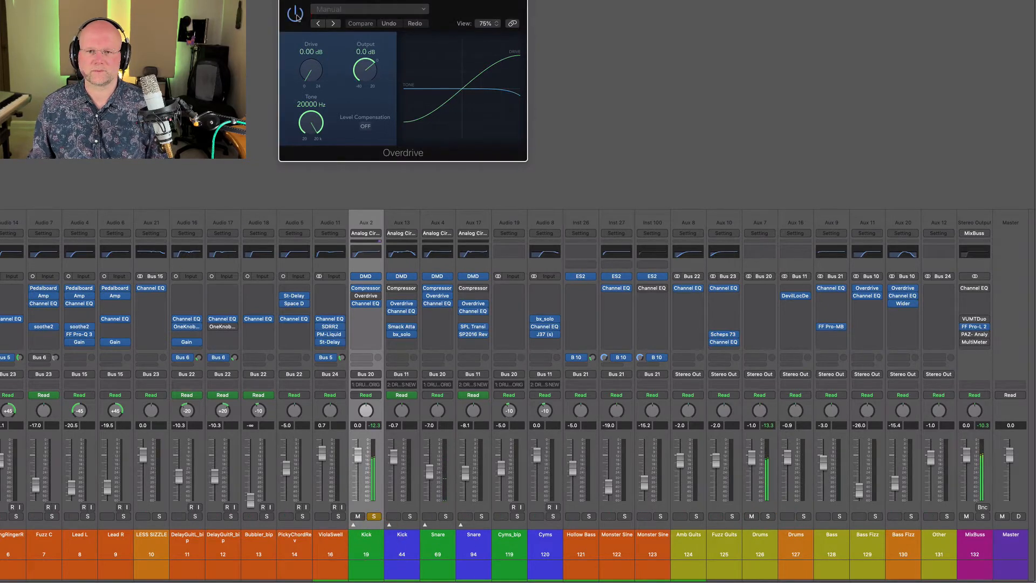
pyautogui.click(295, 14)
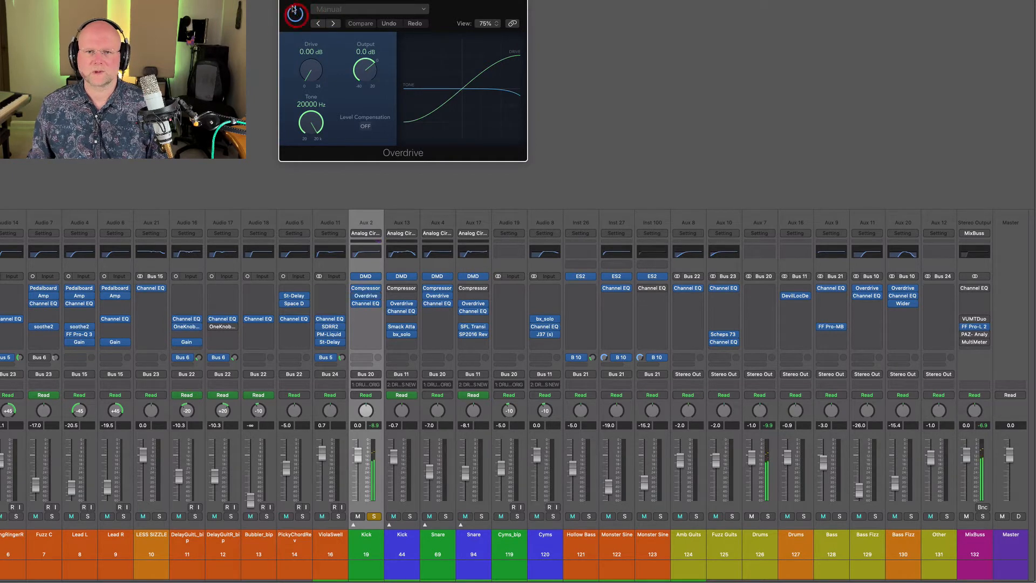
pyautogui.click(286, 3)
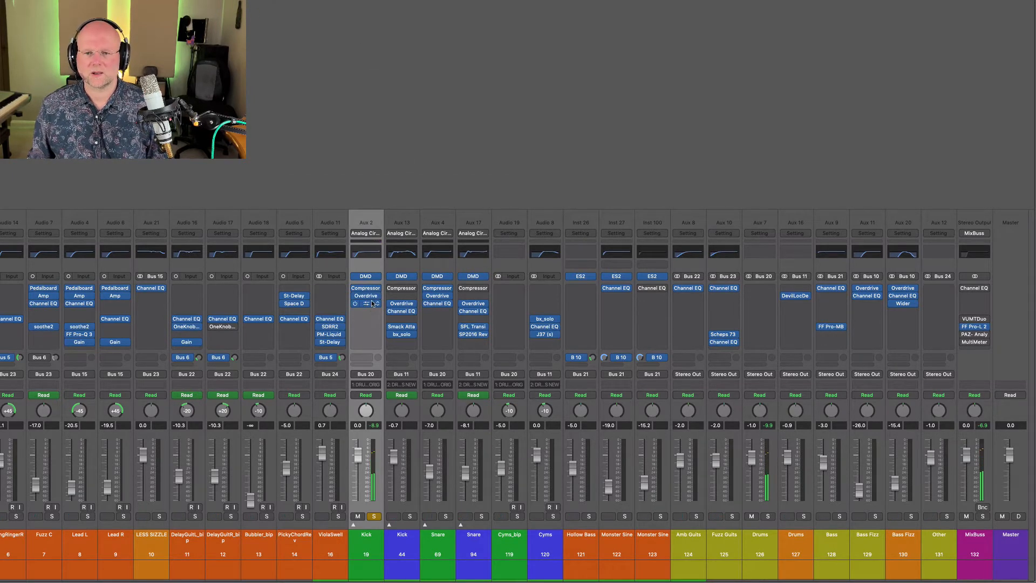
# Step: Open the original Kick's Channel EQ, examine its low-cut and low-frequency bands, and close it
pyautogui.click(366, 304)
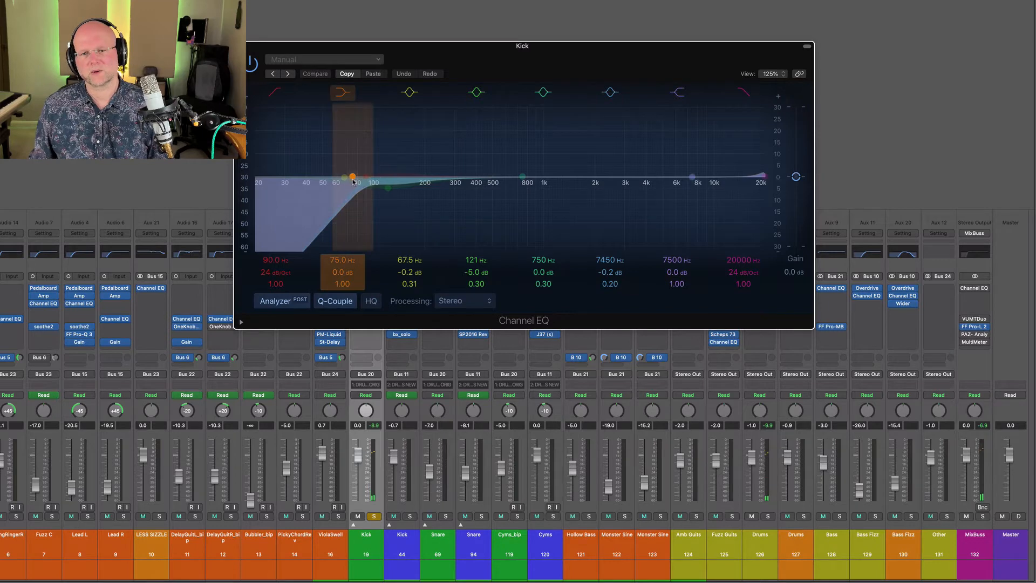
pyautogui.click(241, 47)
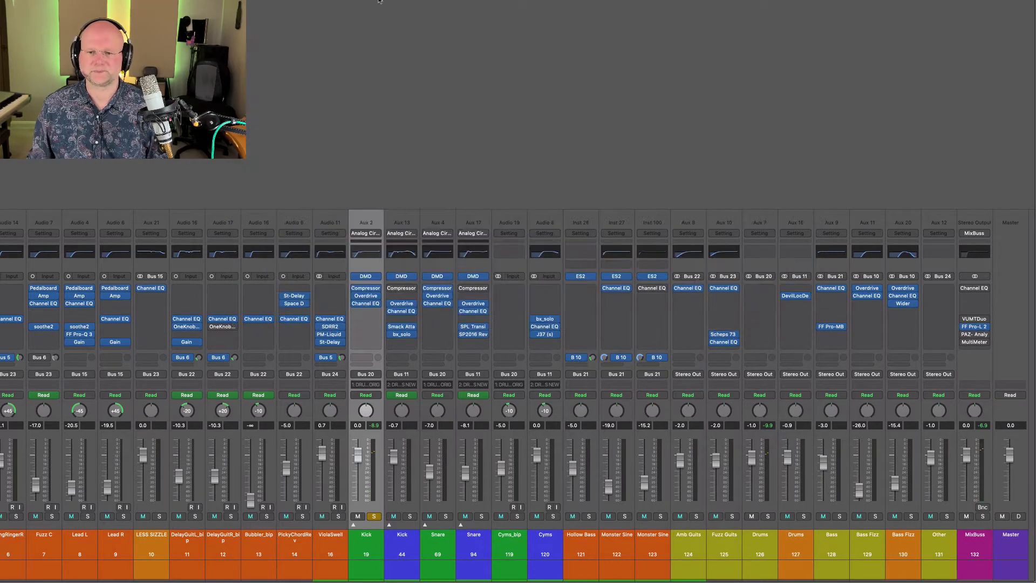
pyautogui.click(383, 3)
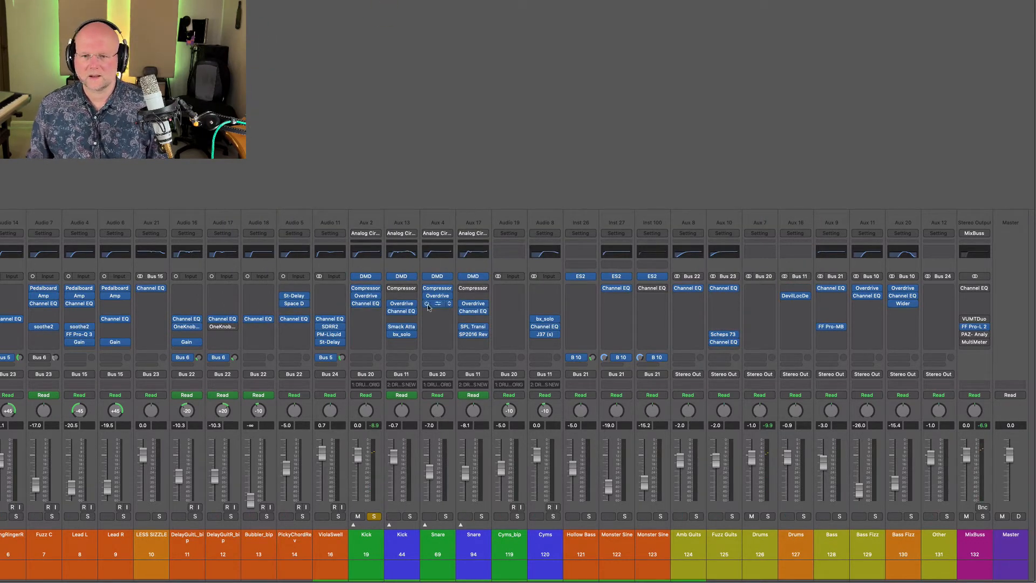
# Step: Open the Channel EQs of the new Kick and the original Kick and arrange them one above the other to compare their bands
pyautogui.click(402, 311)
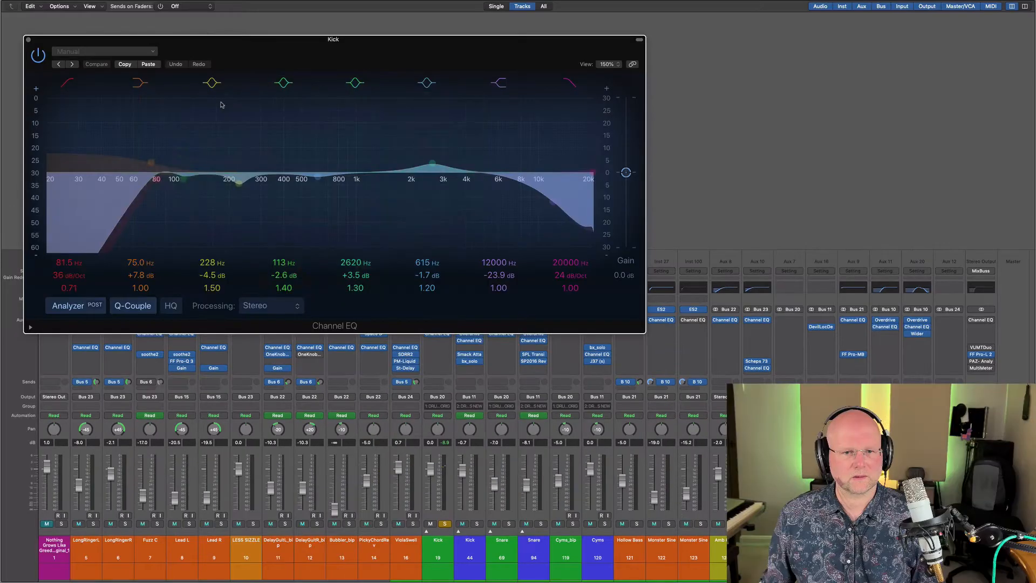
pyautogui.moveTo(332, 38); pyautogui.dragTo(329, 3)
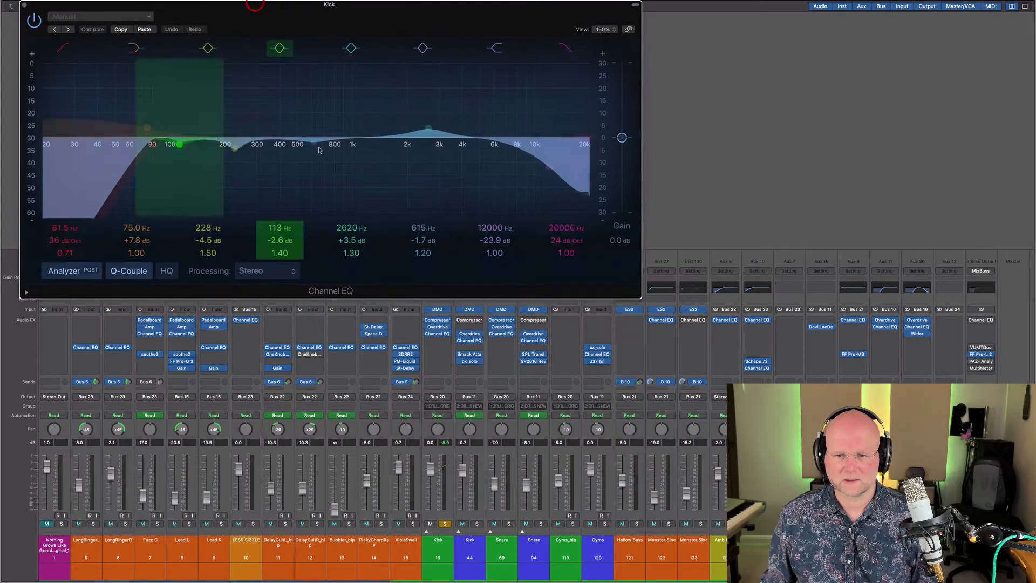
pyautogui.click(438, 334)
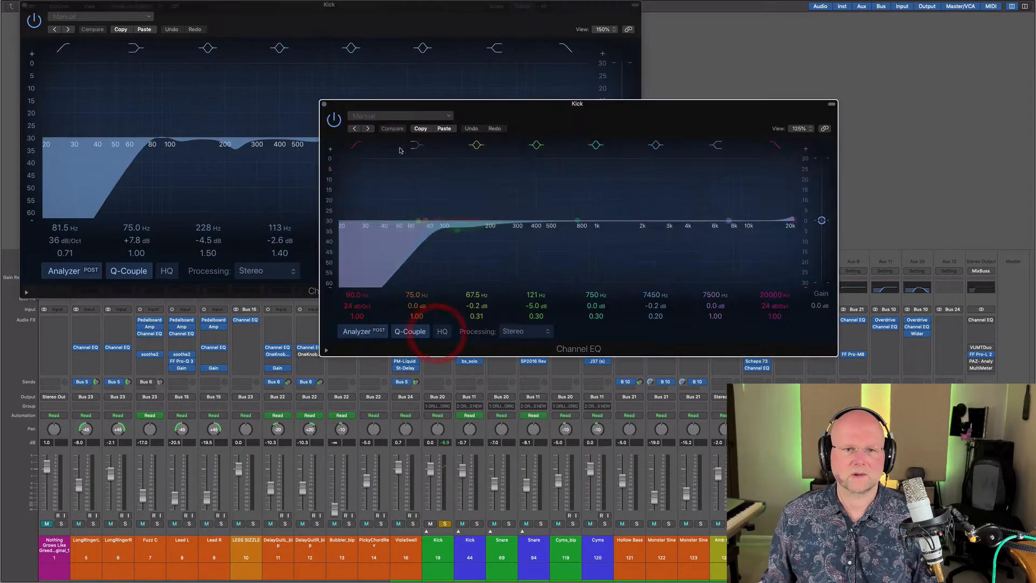
pyautogui.moveTo(542, 112); pyautogui.dragTo(260, 318)
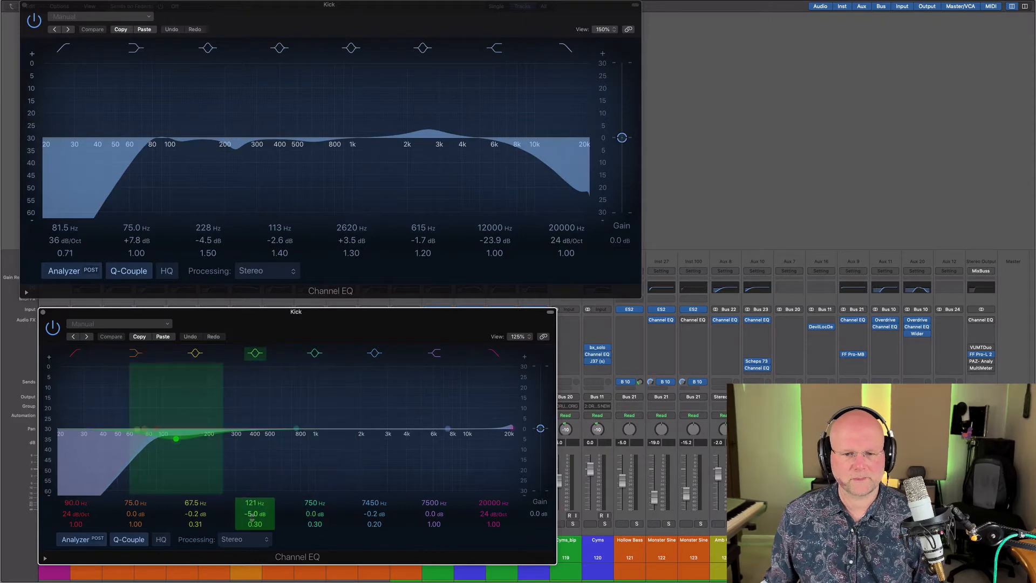
# Step: Play the original Kick while setting its Channel EQ's 121 Hz band gain to -5.3 dB, and toggle the EQ's bypass to compare
pyautogui.moveTo(454, 320); pyautogui.dragTo(452, 116)
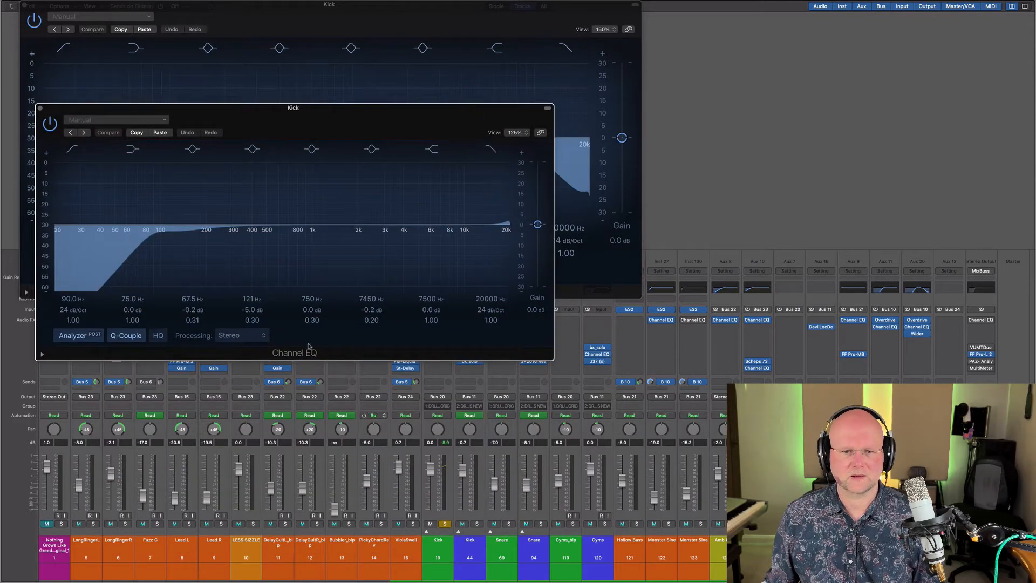
pyautogui.press('space')
pyautogui.moveTo(253, 310)
pyautogui.mouseDown()
pyautogui.moveTo(253, 267)
pyautogui.moveTo(253, 308)
pyautogui.mouseUp()
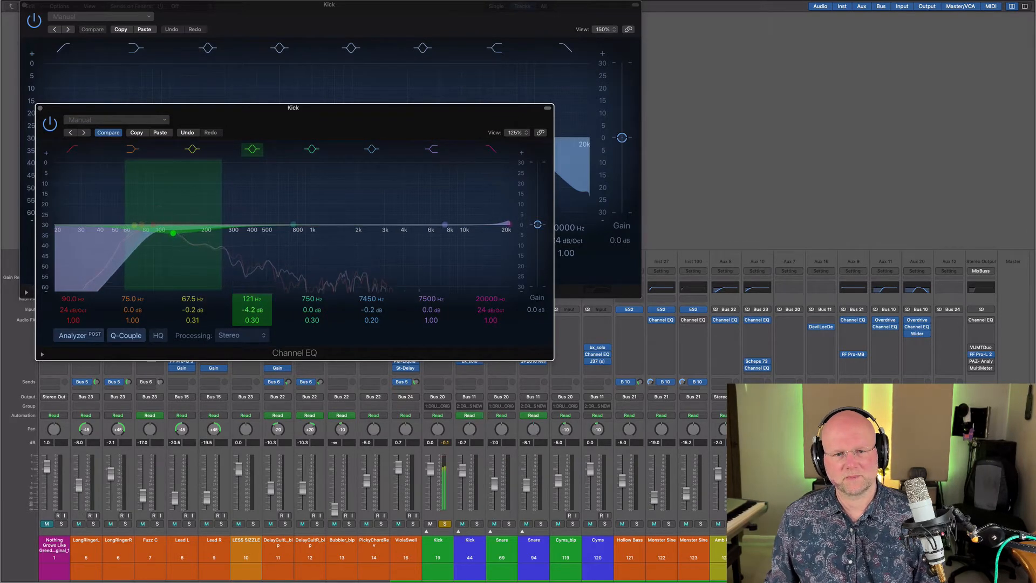
pyautogui.moveTo(253, 308); pyautogui.dragTo(253, 310)
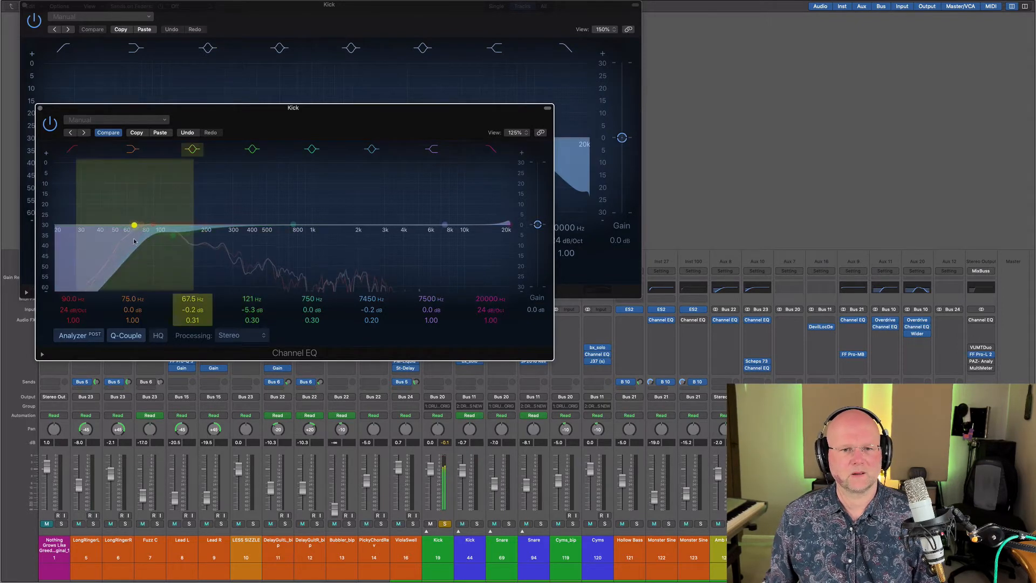
pyautogui.click(49, 124)
pyautogui.click(50, 124)
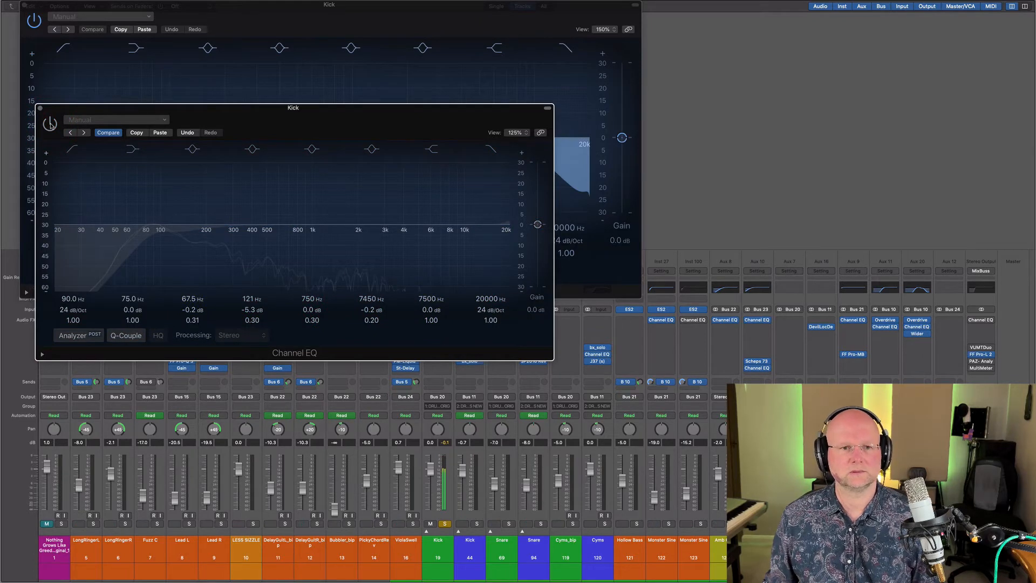
# Step: Re-enable the original Kick's Channel EQ, close it, and solo the new Kick on channel 44
pyautogui.click(50, 124)
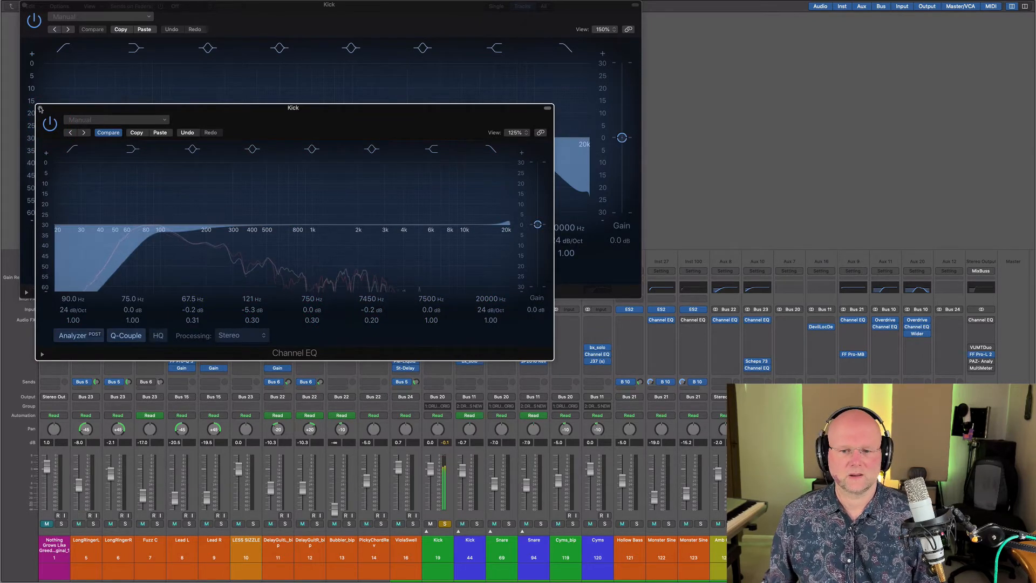
pyautogui.click(38, 108)
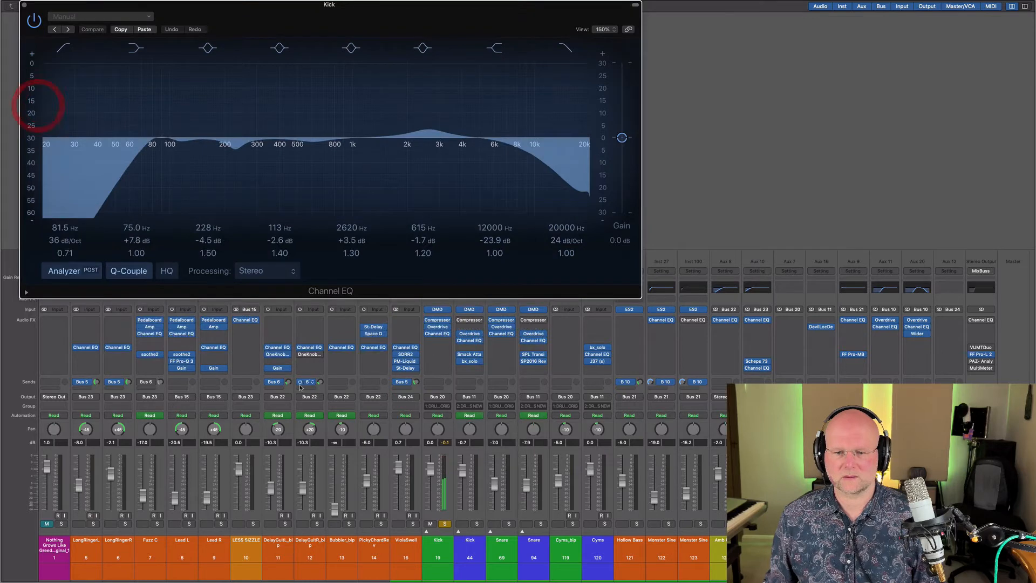
pyautogui.click(476, 523)
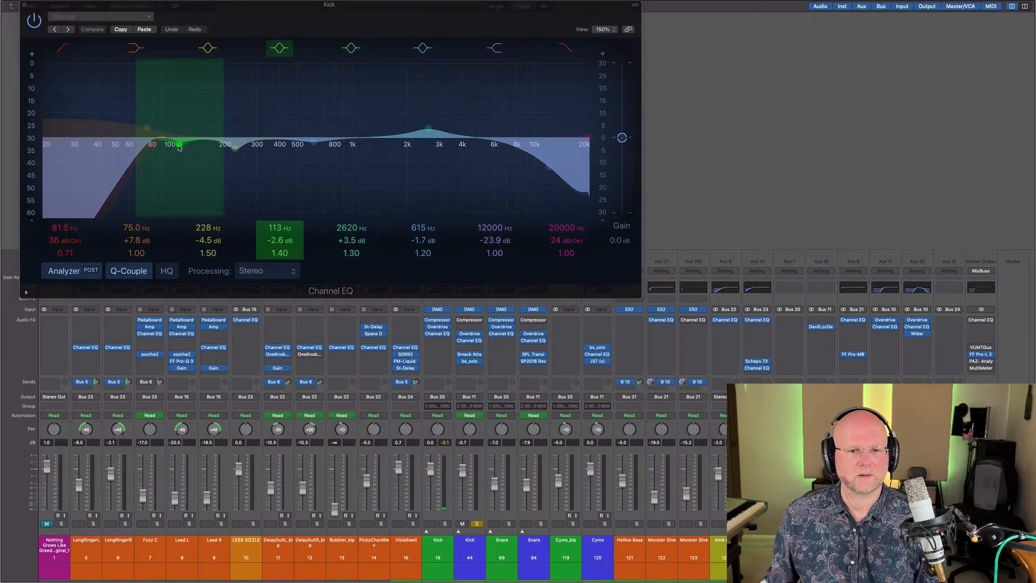
# Step: Audition the new Kick's Channel EQ with the 113 Hz gain at -3.4 dB, raising the 2620 Hz gain to +17.6 dB and returning it to +3.4 dB
pyautogui.moveTo(279, 240)
pyautogui.mouseDown()
pyautogui.moveTo(279, 199)
pyautogui.moveTo(279, 241)
pyautogui.mouseUp()
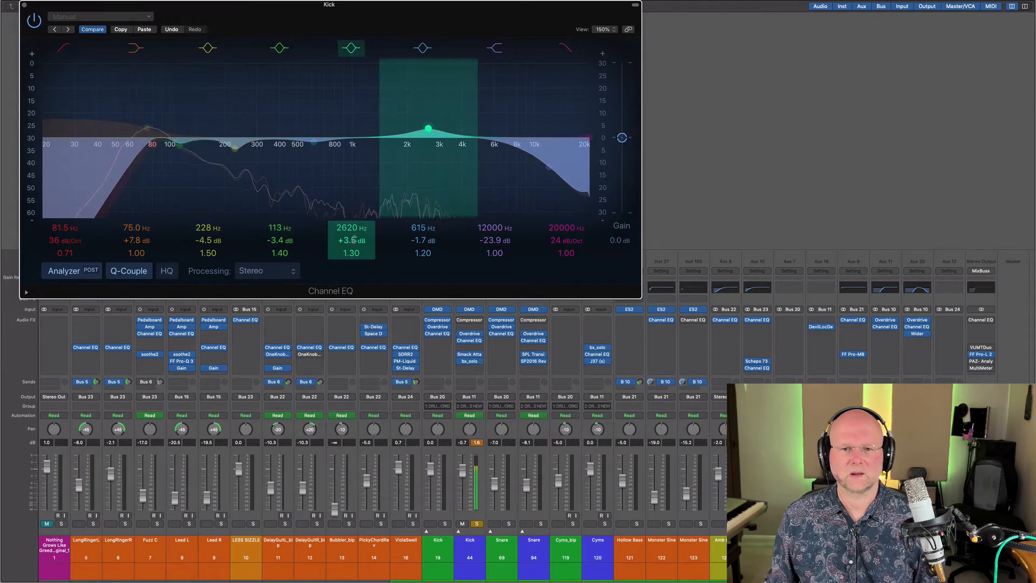
pyautogui.moveTo(351, 240); pyautogui.dragTo(351, 221)
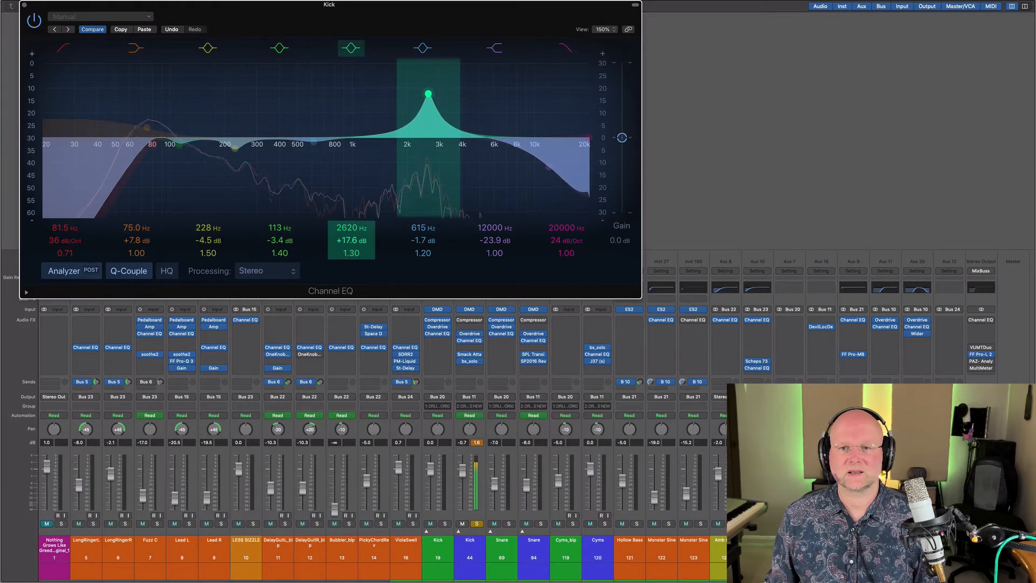
pyautogui.moveTo(351, 240); pyautogui.dragTo(351, 258)
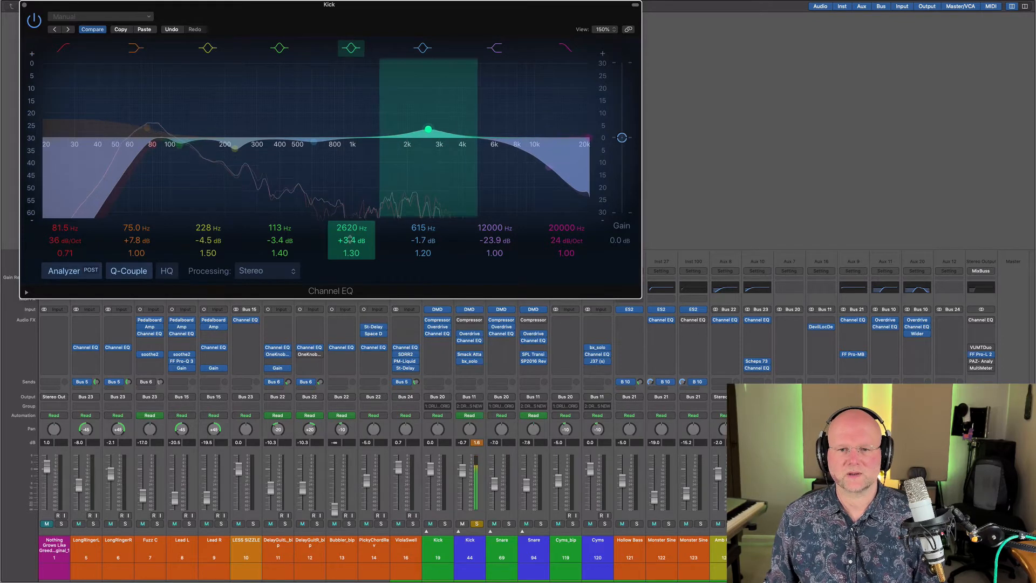
pyautogui.moveTo(419, 238)
pyautogui.mouseDown()
pyautogui.moveTo(419, 220)
pyautogui.moveTo(419, 249)
pyautogui.moveTo(419, 227)
pyautogui.moveTo(419, 239)
pyautogui.mouseUp()
pyautogui.moveTo(236, 149)
pyautogui.mouseDown()
pyautogui.moveTo(235, 97)
pyautogui.moveTo(234, 149)
pyautogui.mouseUp()
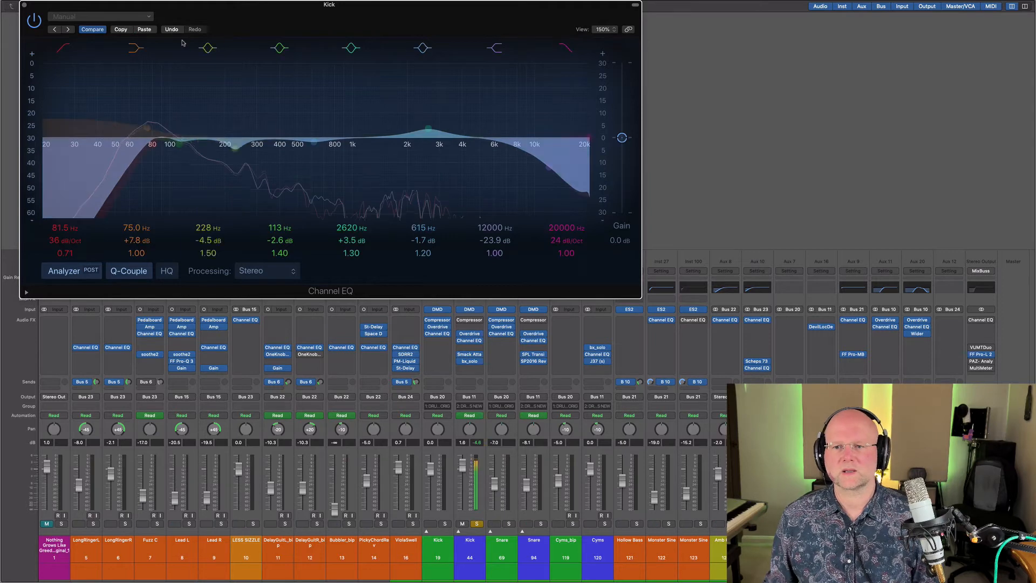
# Step: Try the new Kick's 12000 Hz shelf at 0.0 dB, paste the copied settings back into the Channel EQ, and close it
pyautogui.moveTo(492, 240); pyautogui.dragTo(498, 243)
pyautogui.keyDown('alt'); pyautogui.click(495, 240); pyautogui.keyUp('alt')
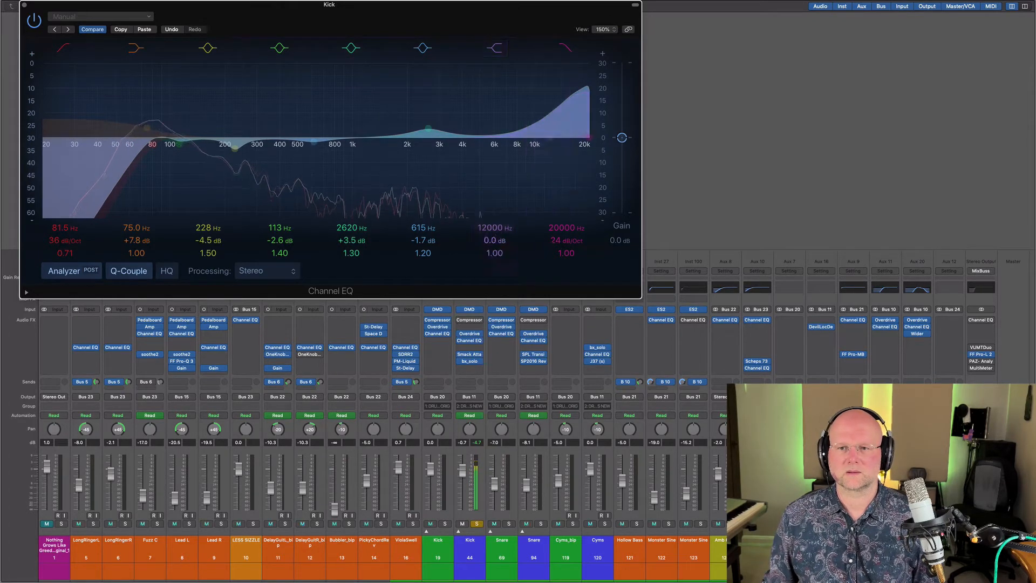
pyautogui.click(145, 30)
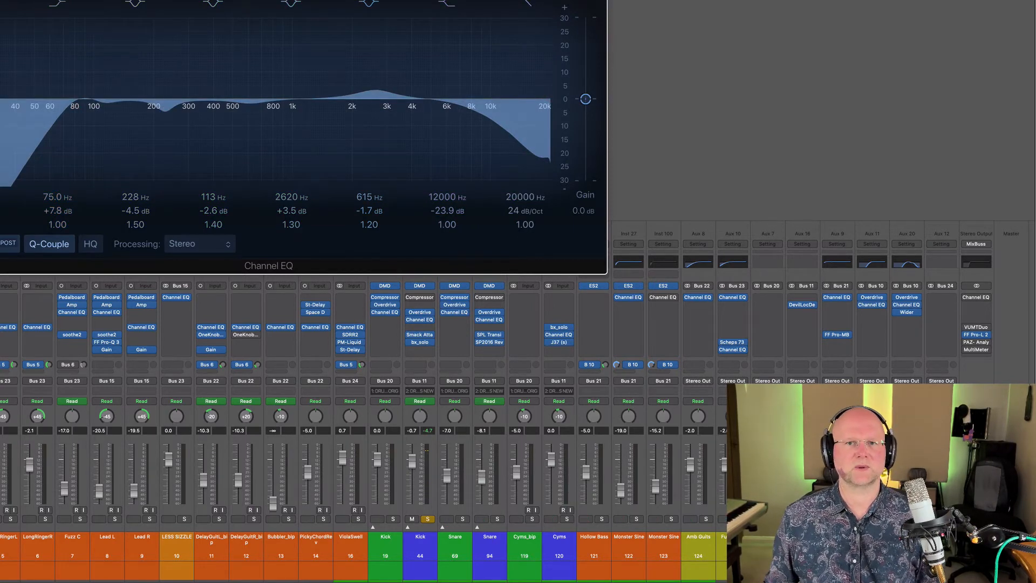
pyautogui.press('super+w')
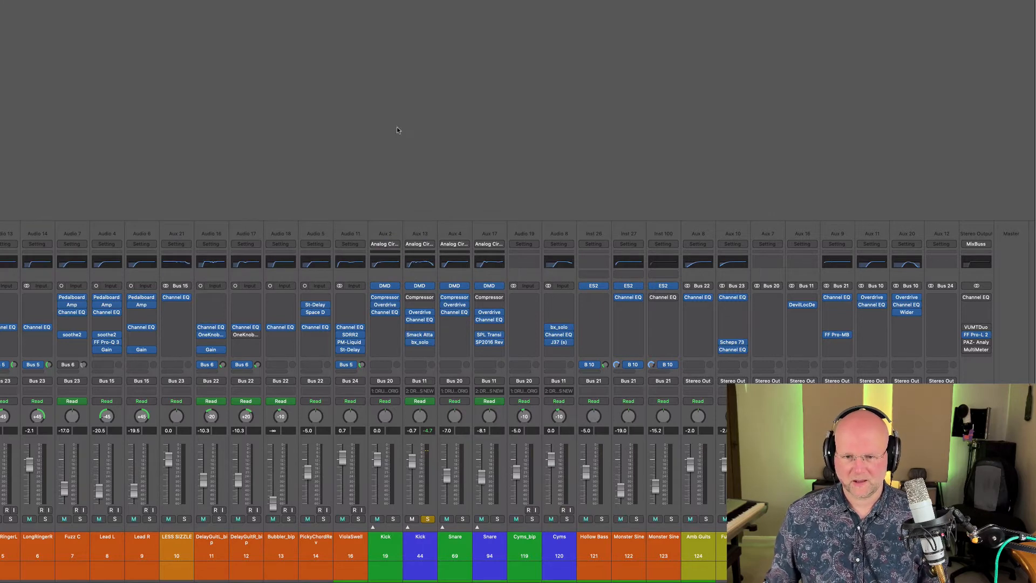
# Step: Open the new Kick's Smack Attack, compare playback with the plug-in bypassed and enabled, and close it
pyautogui.click(423, 335)
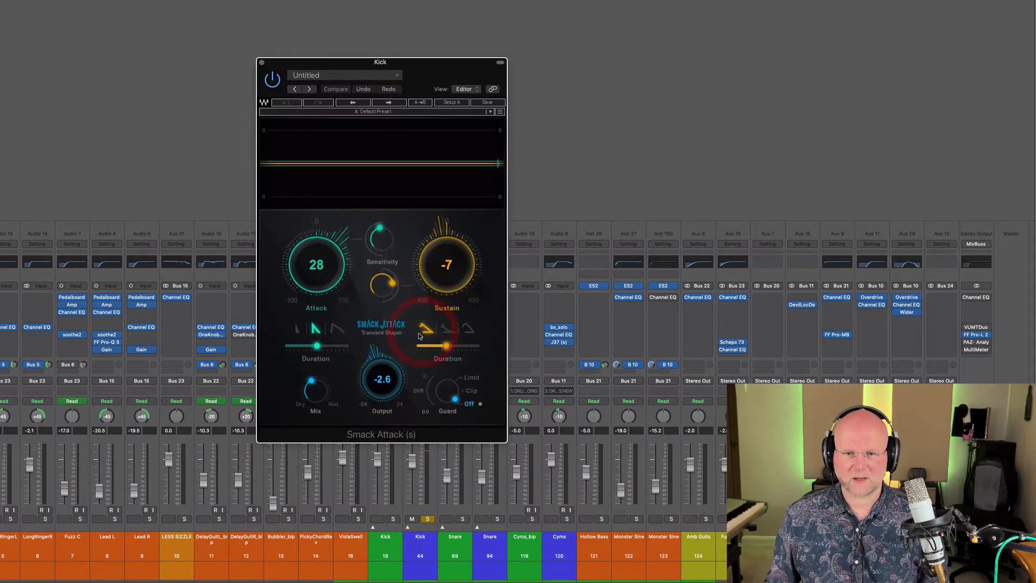
pyautogui.moveTo(439, 67); pyautogui.dragTo(226, 14)
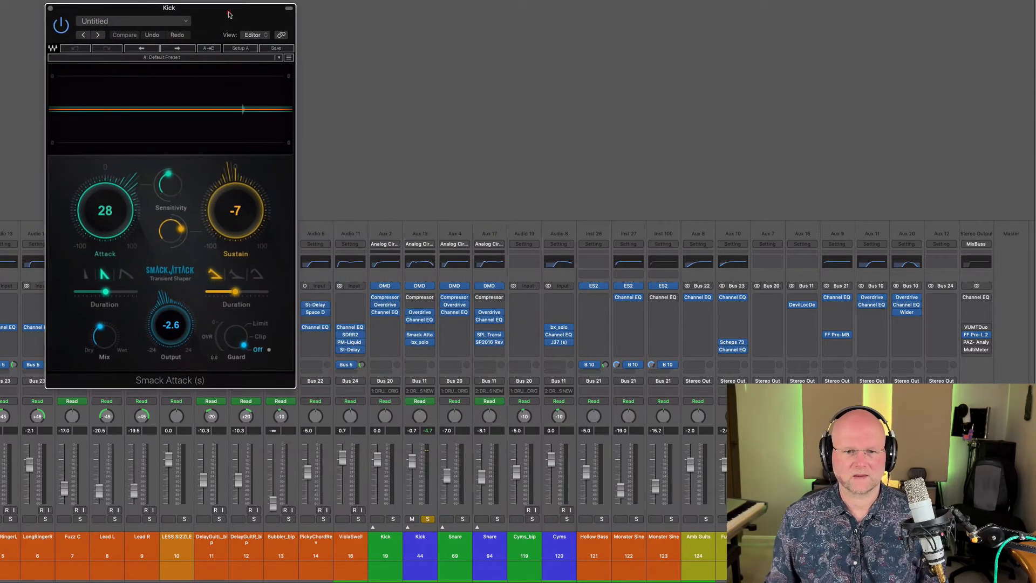
pyautogui.click(60, 26)
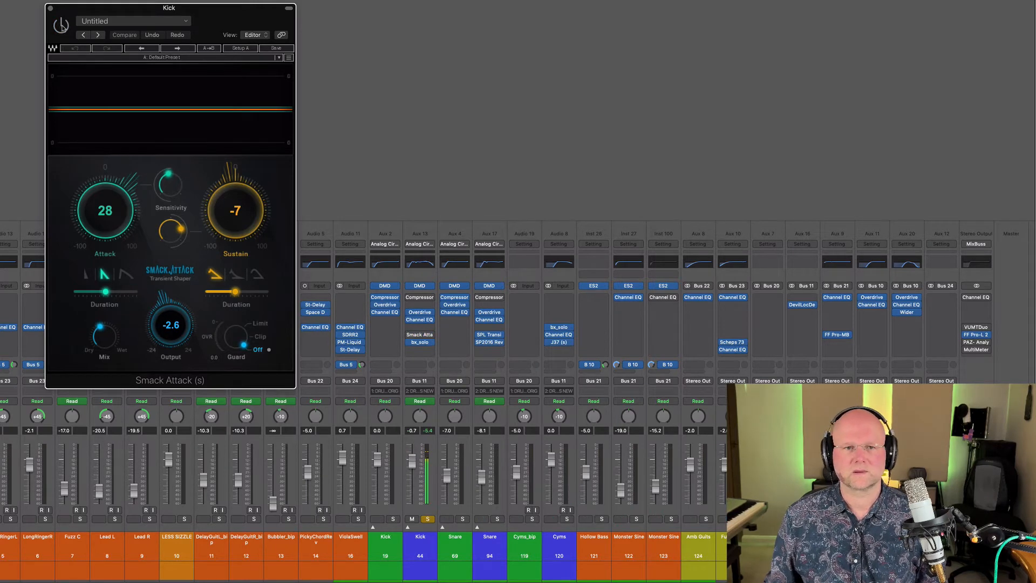
pyautogui.click(61, 26)
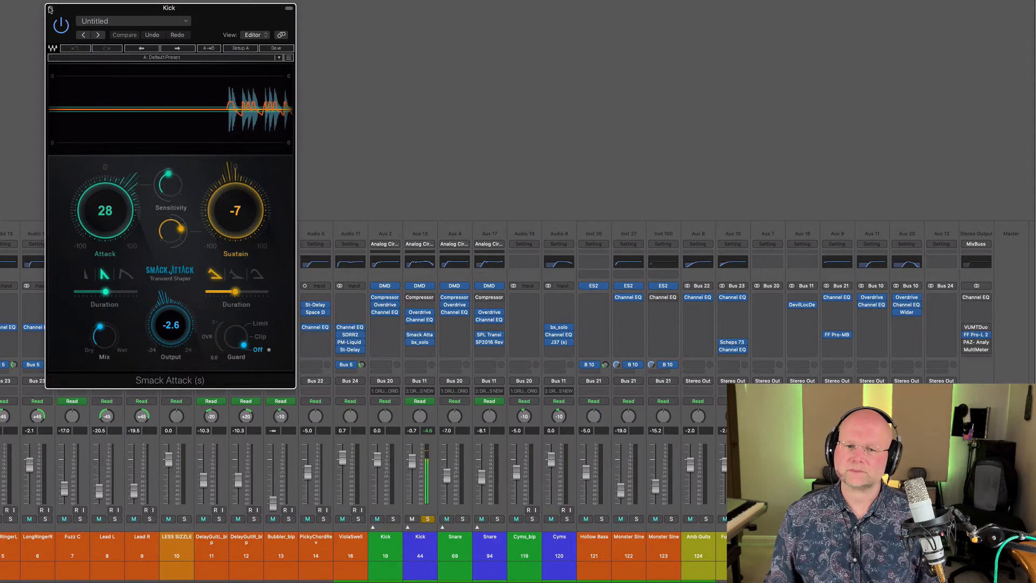
pyautogui.click(61, 25)
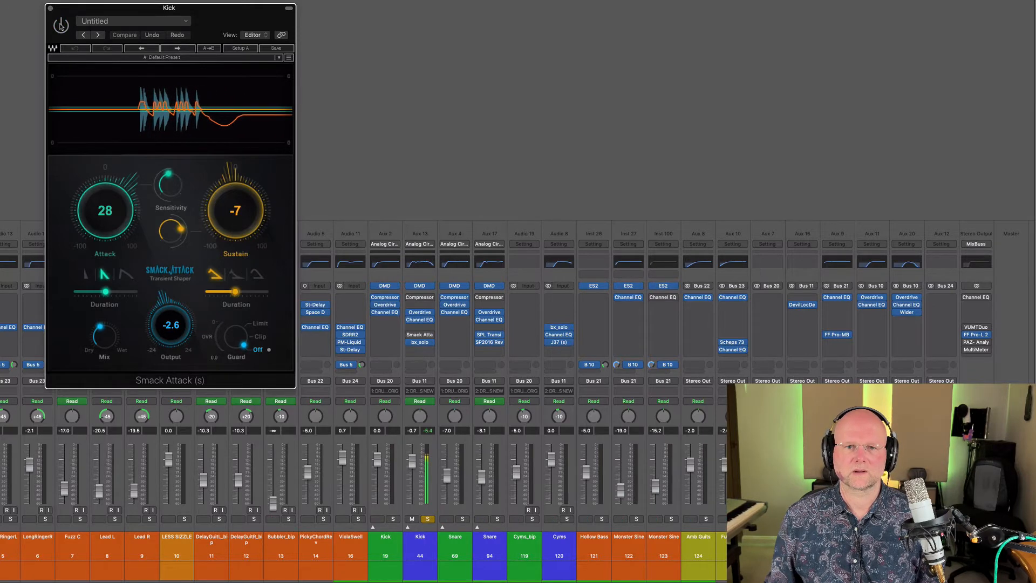
pyautogui.click(61, 26)
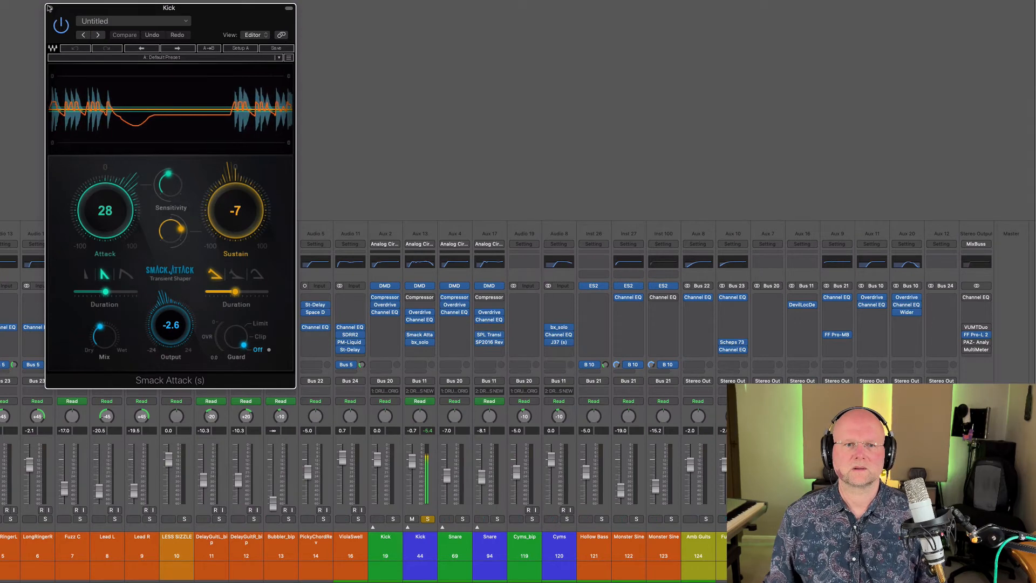
pyautogui.click(52, 9)
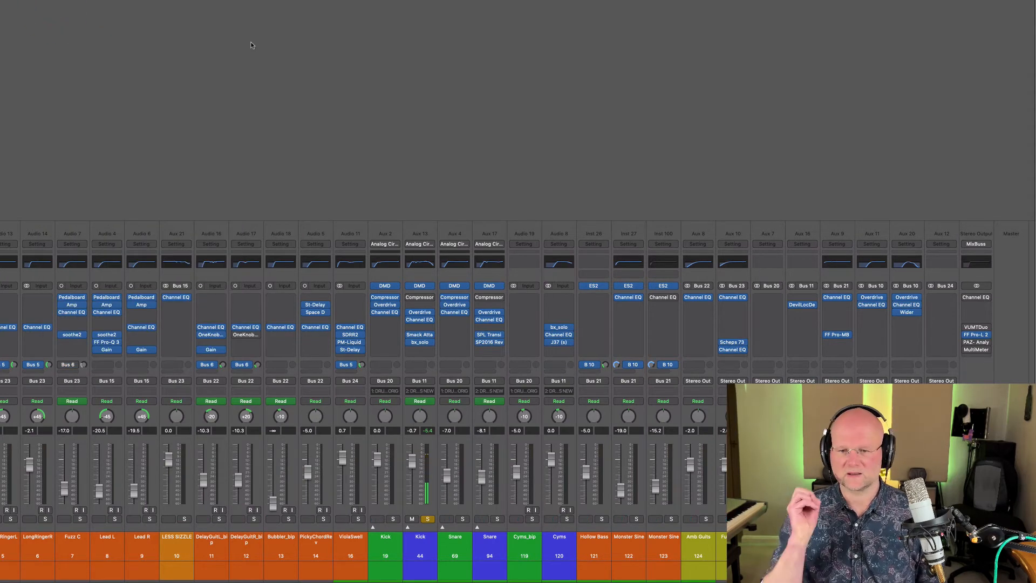
# Step: Compare the new Kick's bx_solo bypassed and enabled on the MixBuss MultiMeter, close both plug-ins, and unsolo the Kick
pyautogui.click(420, 343)
pyautogui.moveTo(354, 39); pyautogui.dragTo(151, 31)
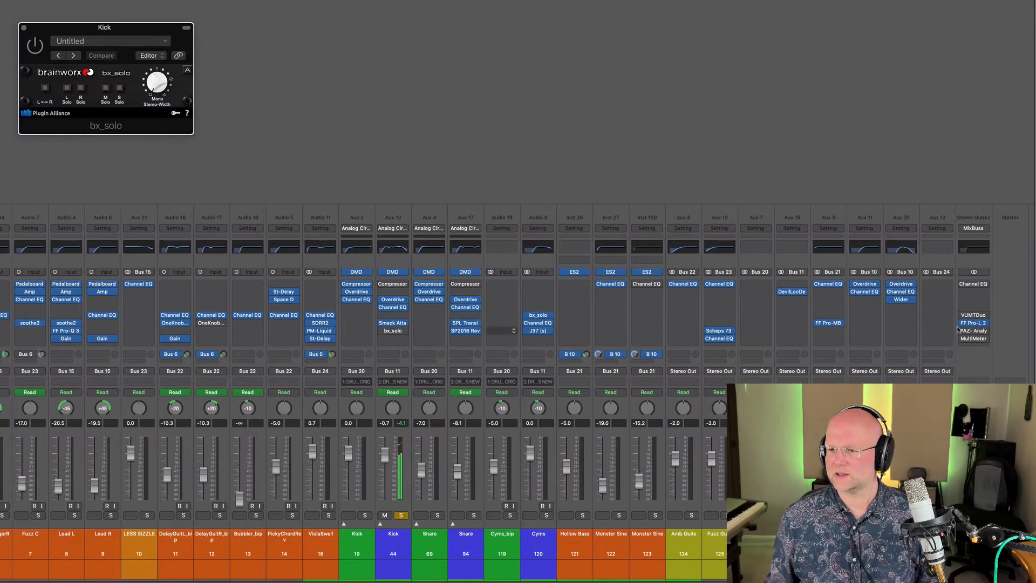
pyautogui.click(965, 340)
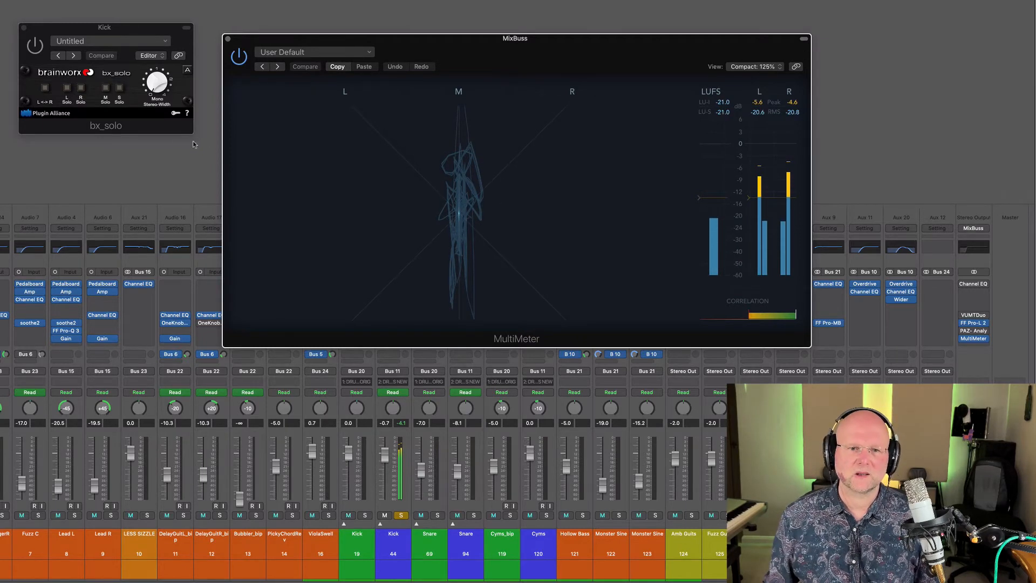
pyautogui.click(34, 47)
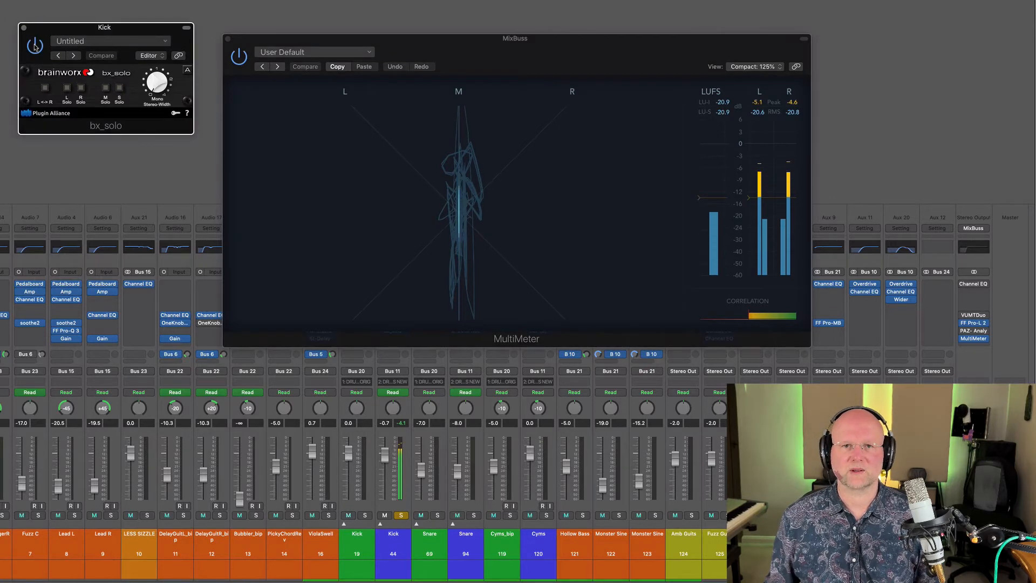
pyautogui.click(227, 39)
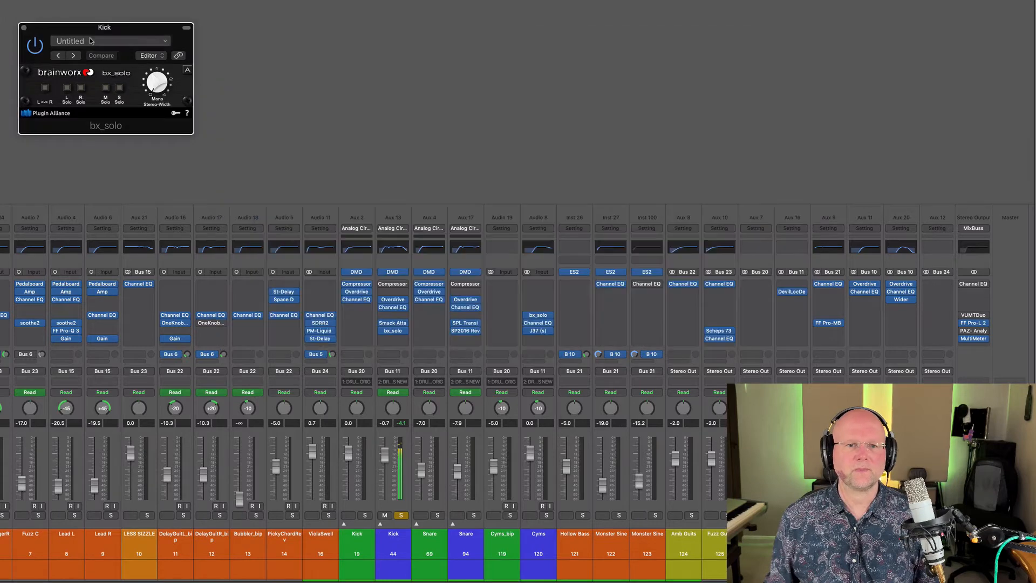
pyautogui.click(24, 28)
pyautogui.click(401, 515)
pyautogui.click(400, 515)
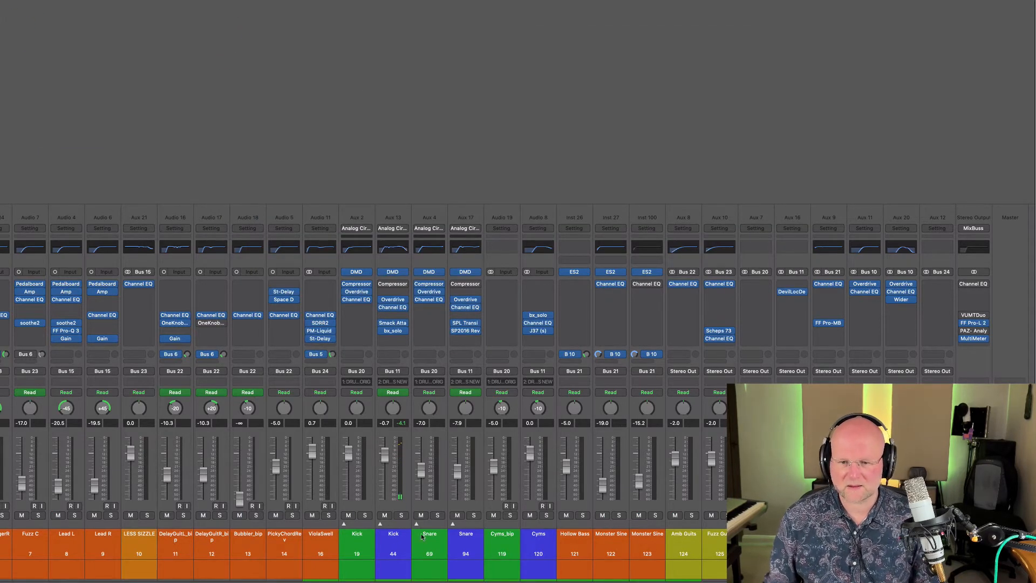
# Step: Open the Channel EQs of the original Snare on channel 69 and the new Snare on channel 94, arranging their windows to compare the curves
pyautogui.click(431, 549)
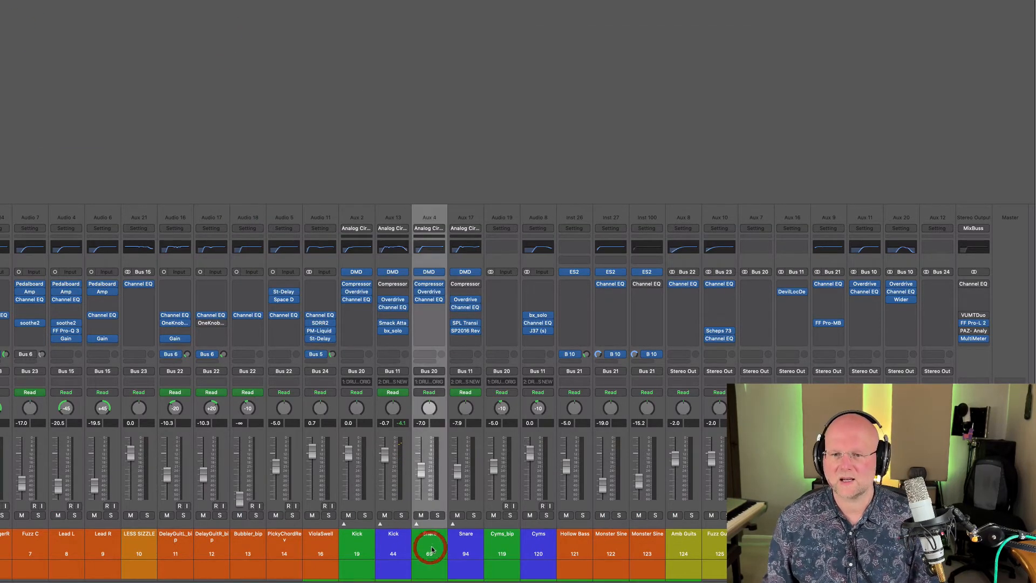
pyautogui.click(428, 299)
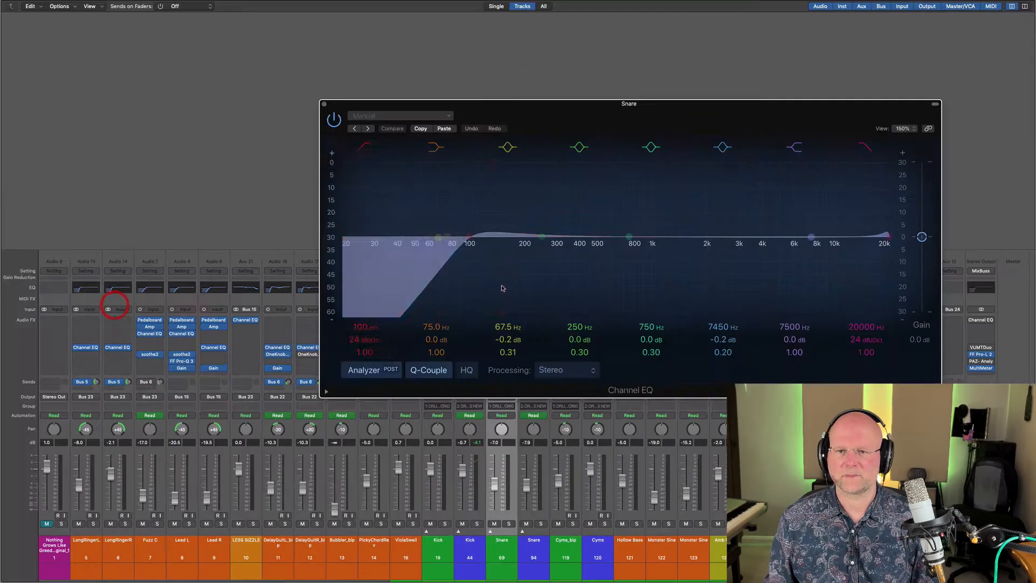
pyautogui.moveTo(696, 111); pyautogui.dragTo(396, 12)
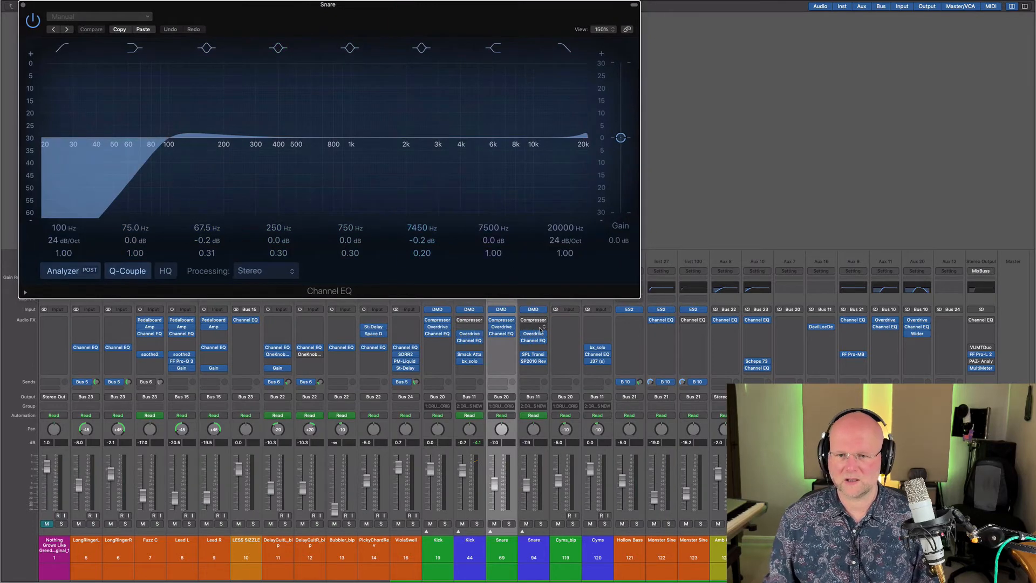
pyautogui.click(533, 341)
pyautogui.moveTo(497, 108); pyautogui.dragTo(191, 286)
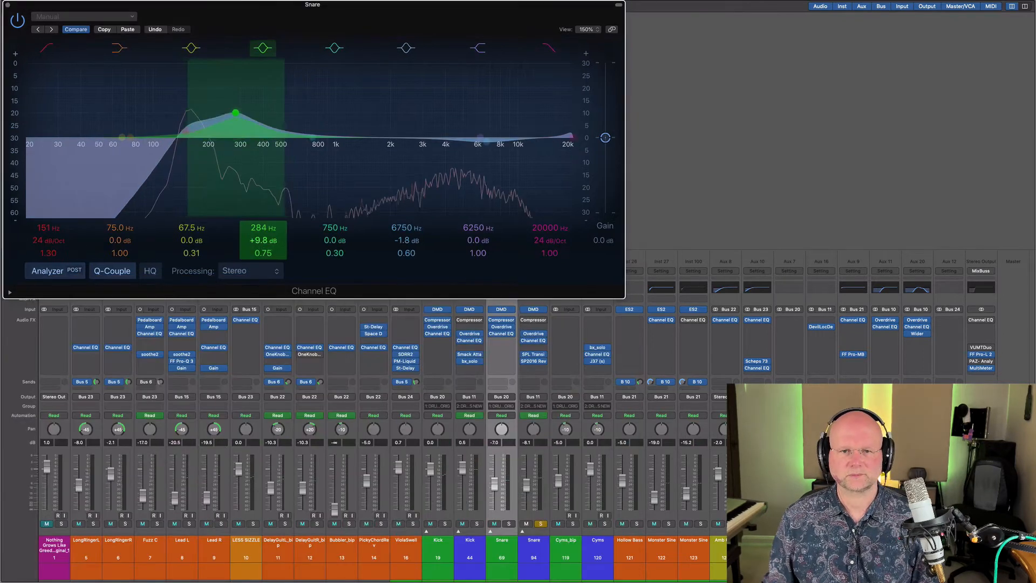
# Step: Audition the soloed new Snare with its Channel EQ's 284 Hz gain at -7.0 dB, switching the low cut off and on to compare
pyautogui.moveTo(235, 113); pyautogui.dragTo(235, 155)
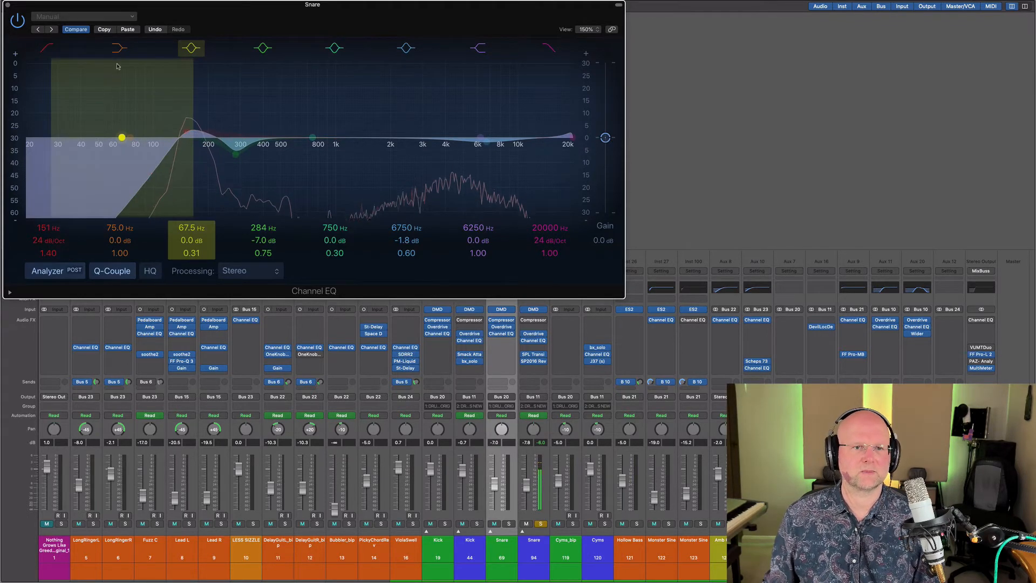
pyautogui.click(48, 50)
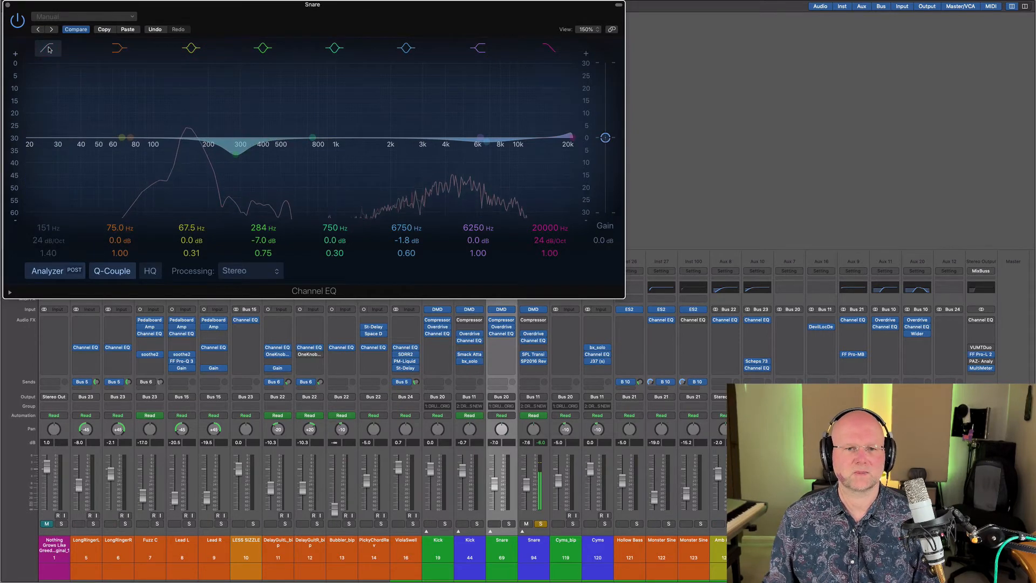
pyautogui.click(48, 50)
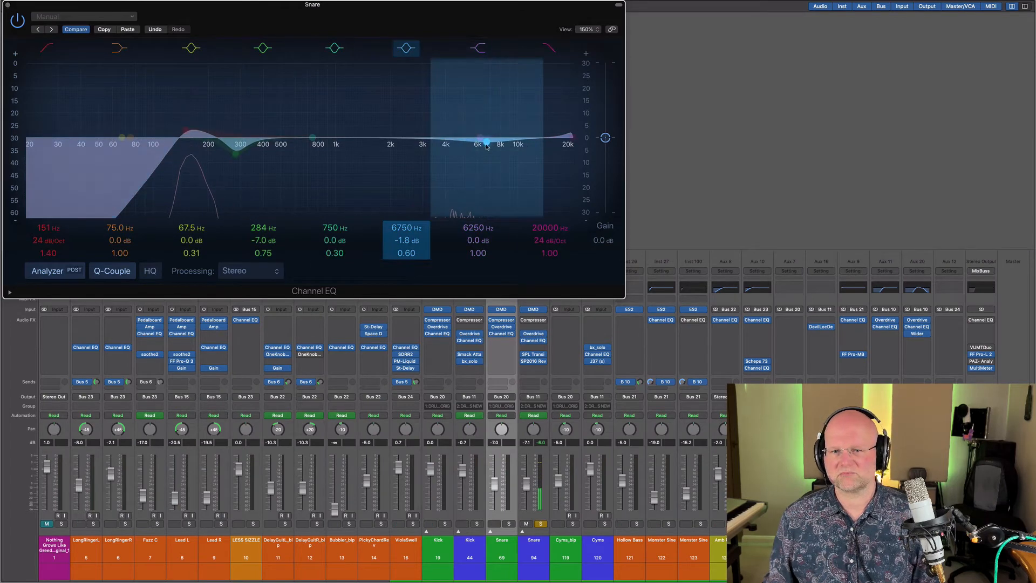
# Step: Try the new Snare's high-mid EQ band at 6800 Hz and -2.9 dB, paste the copied settings back, and close the EQ
pyautogui.moveTo(487, 143)
pyautogui.mouseDown()
pyautogui.moveTo(488, 97)
pyautogui.moveTo(488, 146)
pyautogui.mouseUp()
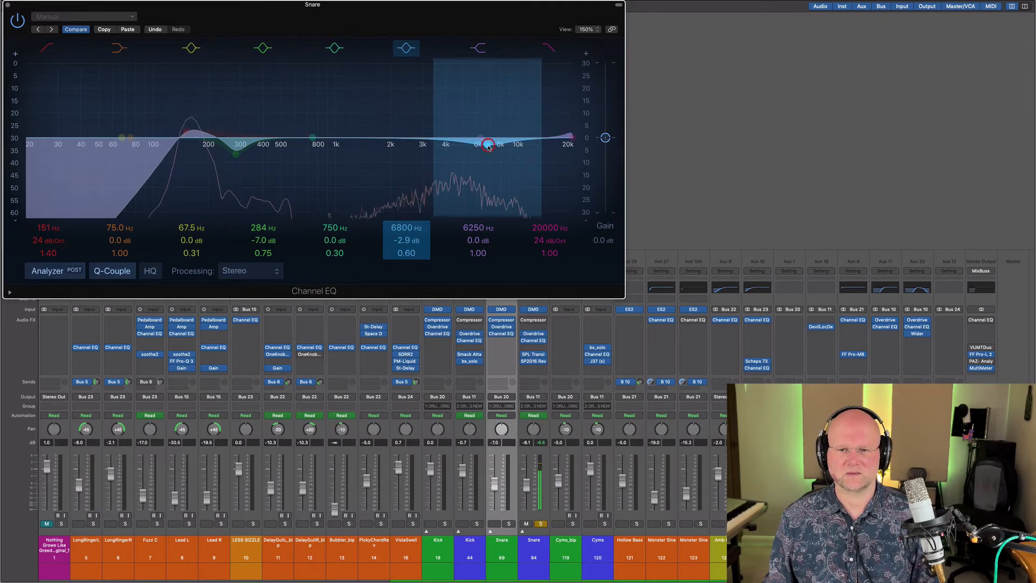
pyautogui.click(129, 29)
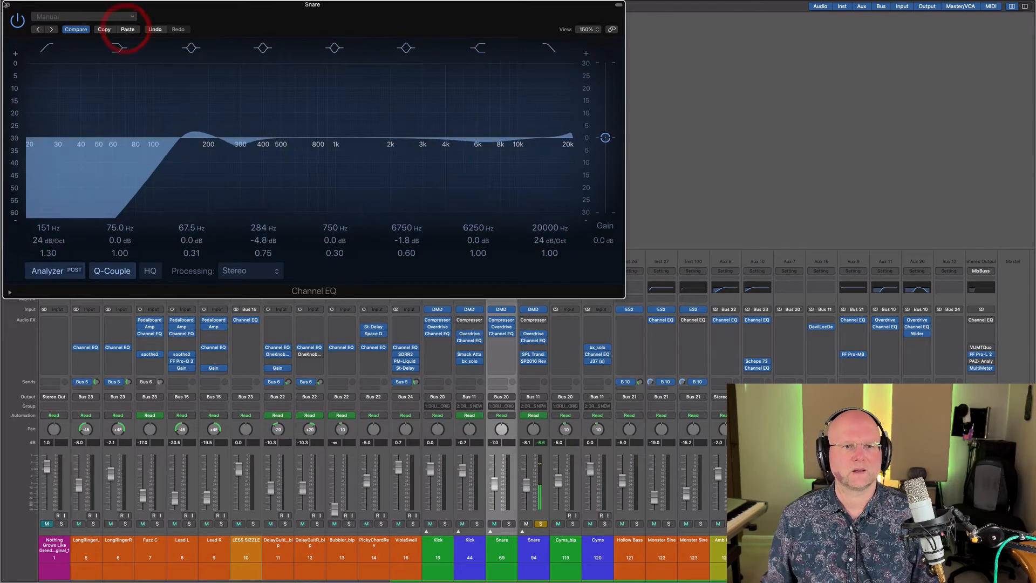
pyautogui.click(7, 6)
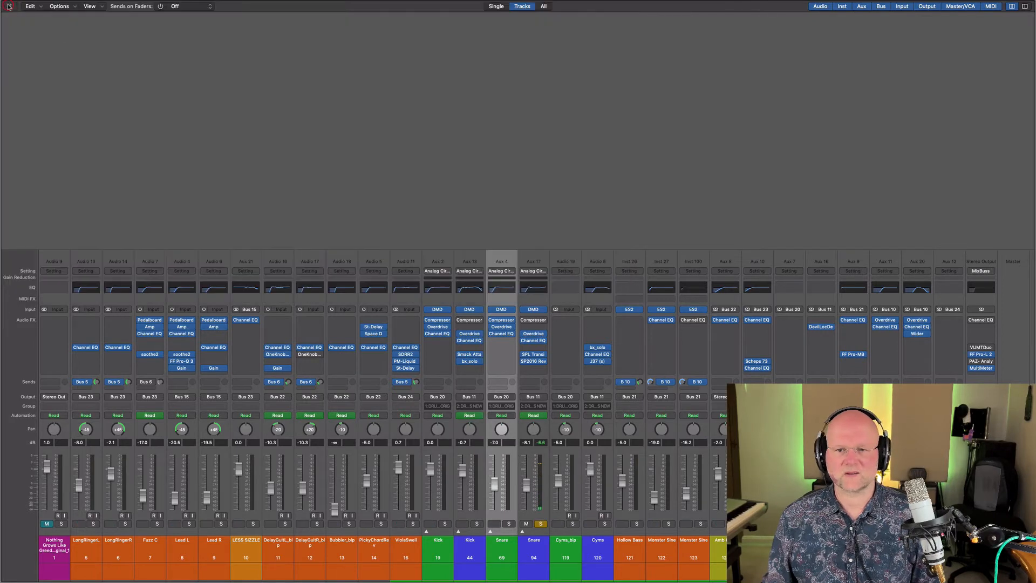
# Step: Open the new Snare's SPL Transient Designer Plus, examine its attack, sustain and parallel mix settings, and close it
pyautogui.click(534, 354)
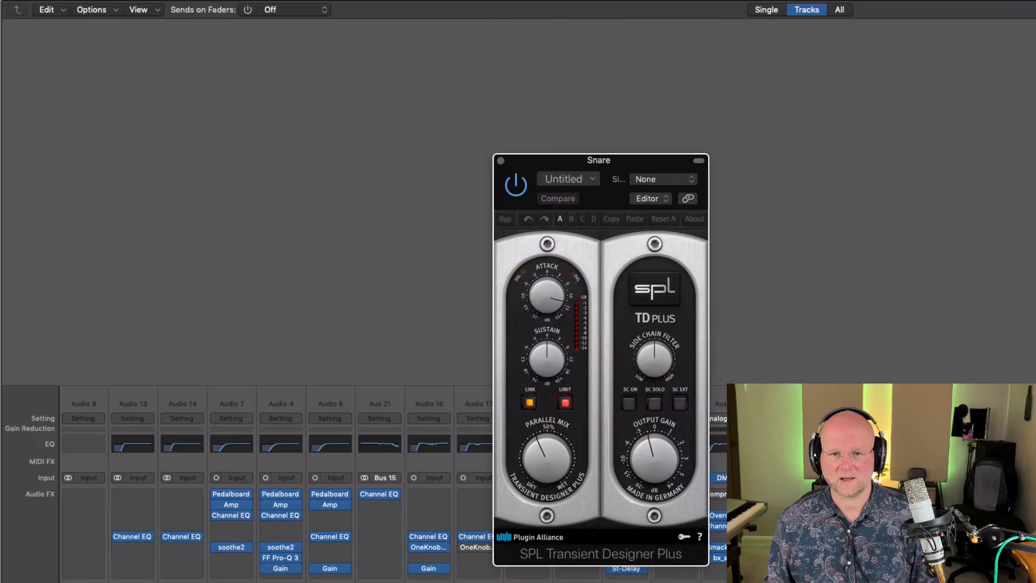
pyautogui.moveTo(627, 172); pyautogui.dragTo(352, 97)
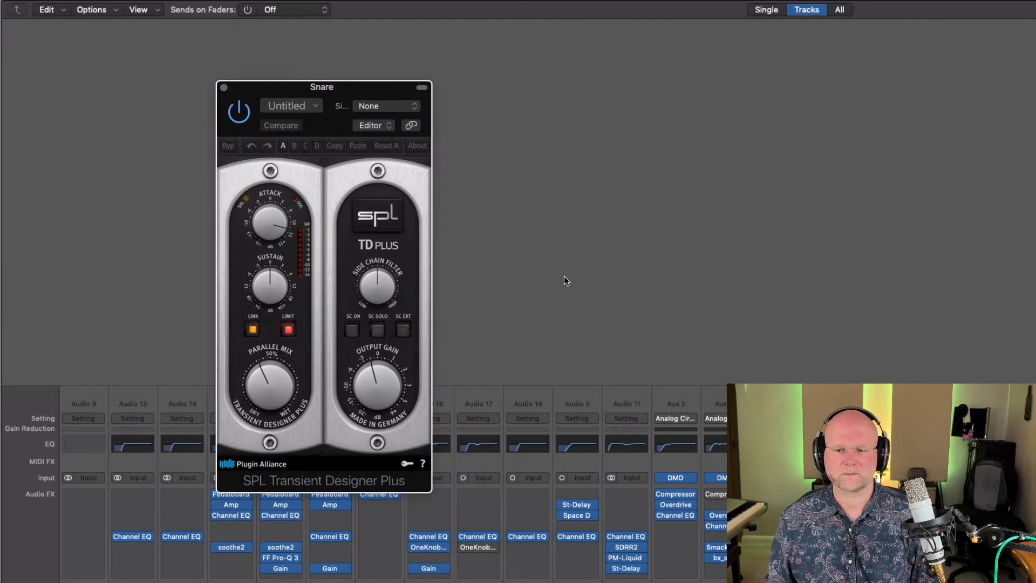
pyautogui.click(223, 87)
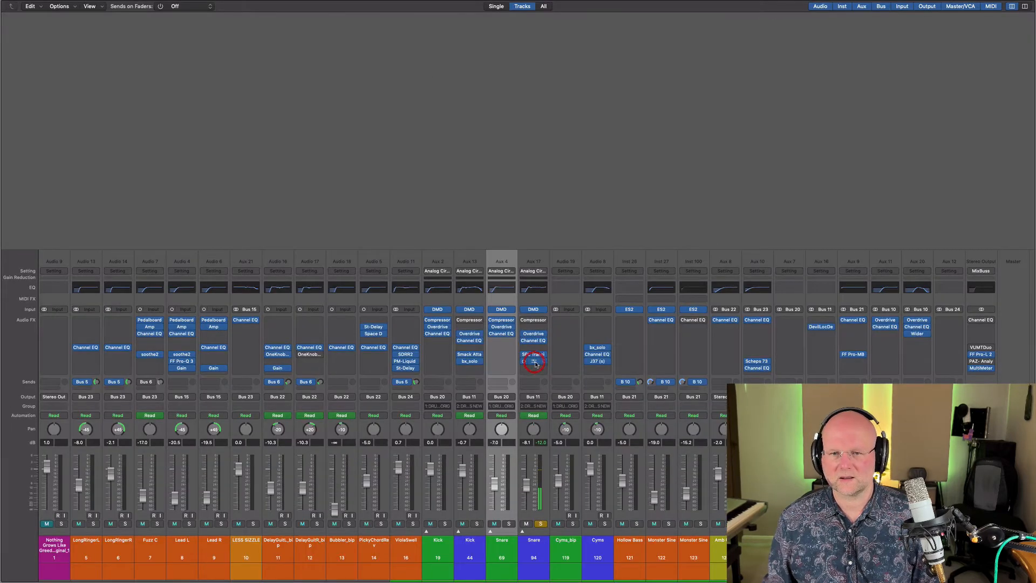
# Step: Open the new Snare's SP2016 Reverb, examine its settings, and set the reverb position to 81 %
pyautogui.click(533, 361)
pyautogui.moveTo(575, 121); pyautogui.dragTo(311, 43)
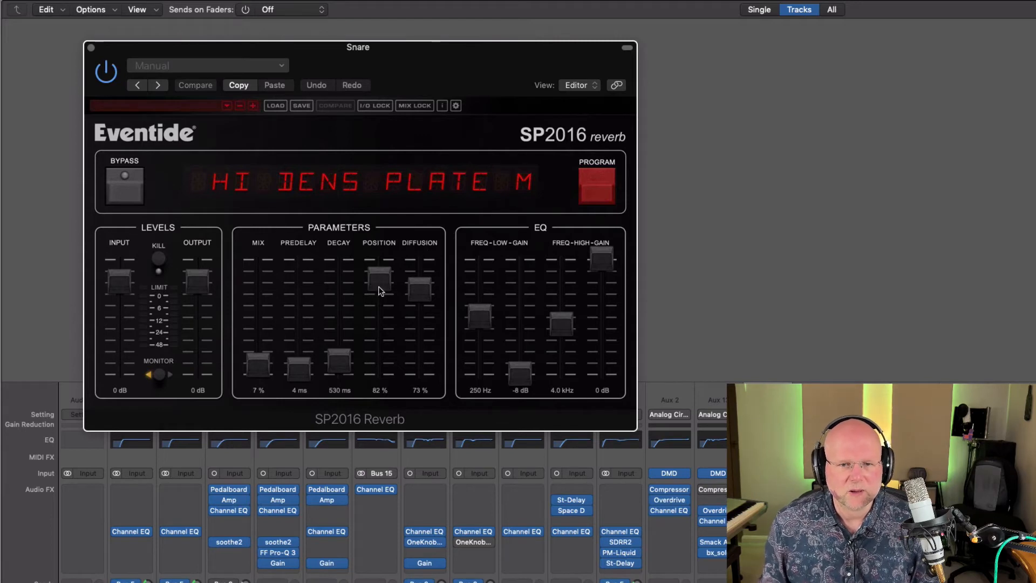
pyautogui.moveTo(380, 282); pyautogui.dragTo(379, 285)
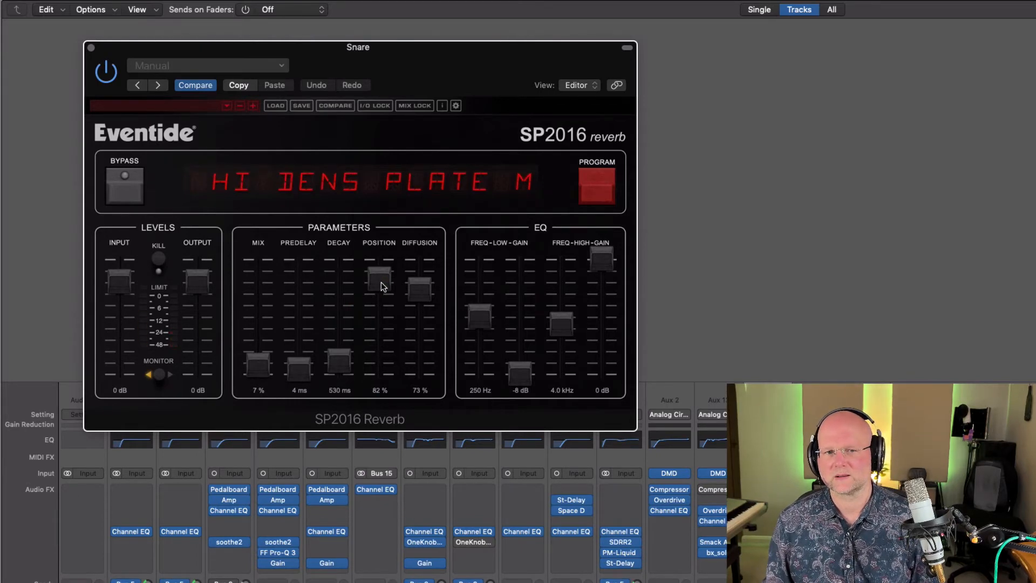
pyautogui.moveTo(381, 281)
pyautogui.mouseDown()
pyautogui.moveTo(377, 393)
pyautogui.moveTo(384, 286)
pyautogui.mouseUp()
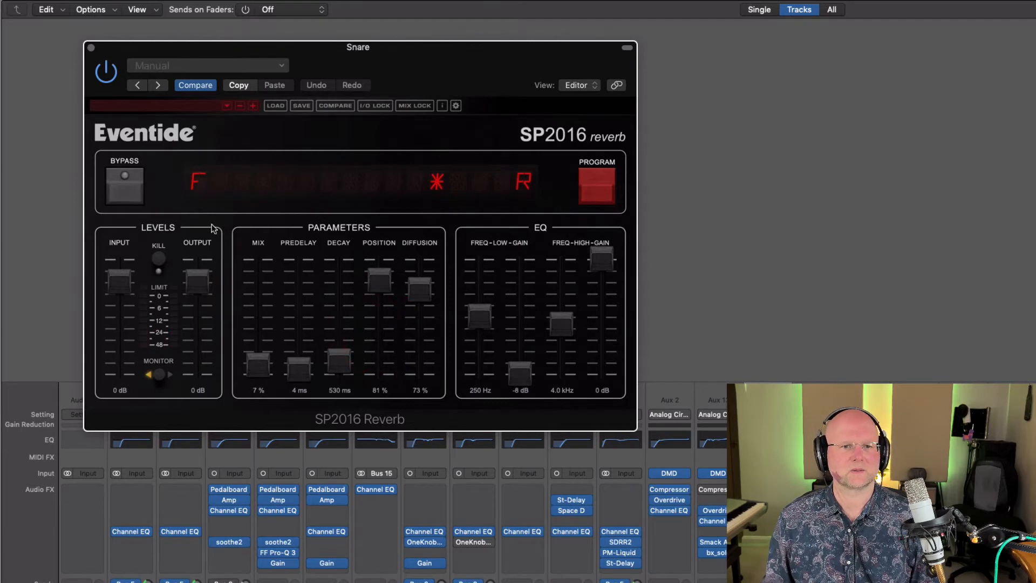
# Step: Compare the new Snare with the SP2016 Reverb off and on, both soloed and with the Kick, and close the reverb
pyautogui.click(124, 186)
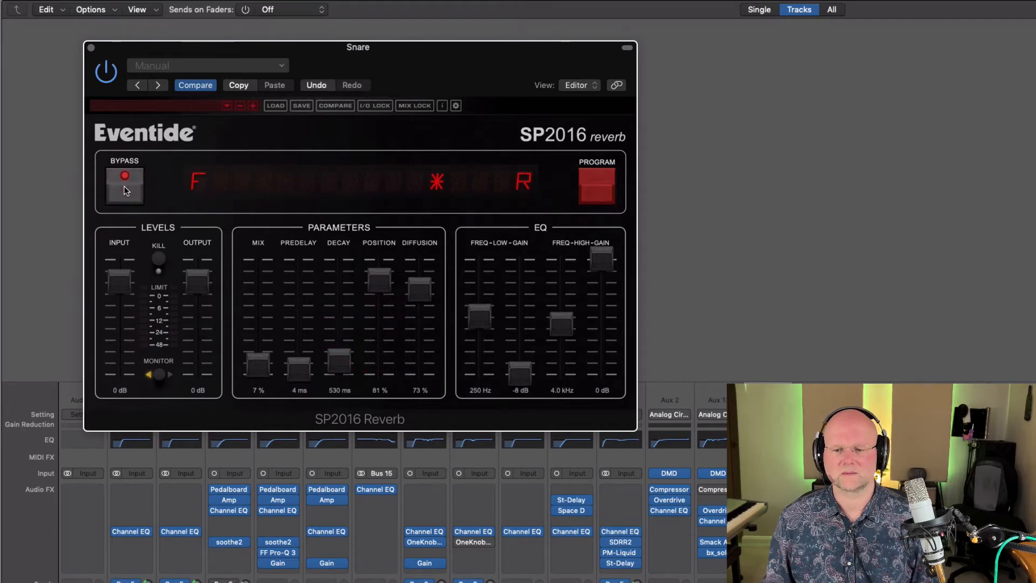
pyautogui.click(124, 187)
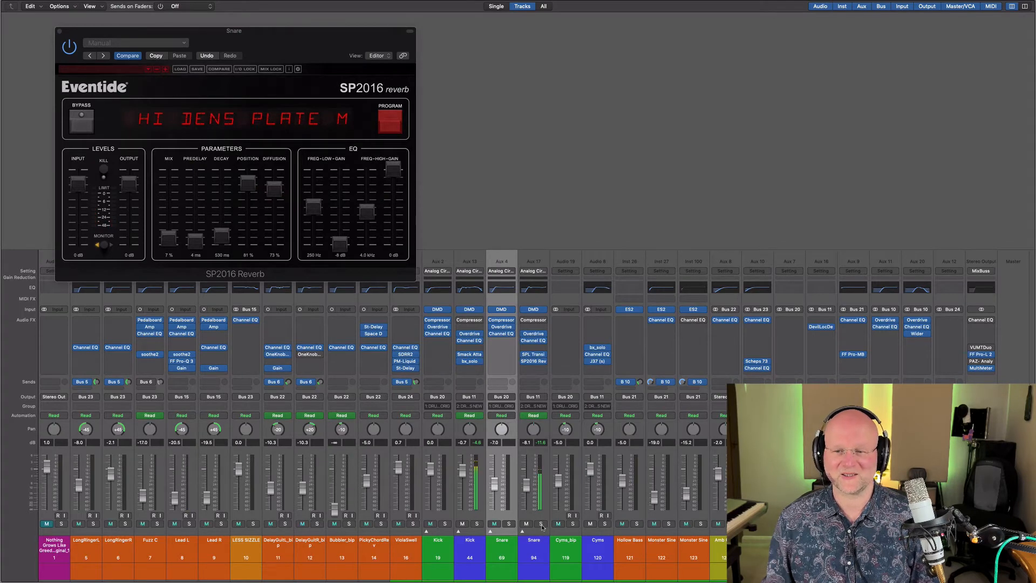
pyautogui.click(522, 362)
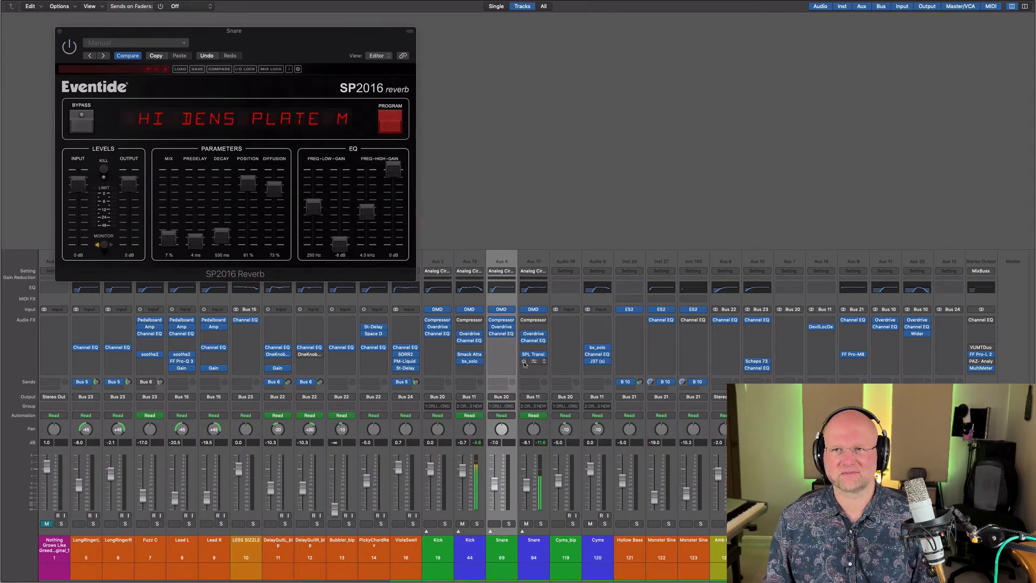
pyautogui.click(524, 361)
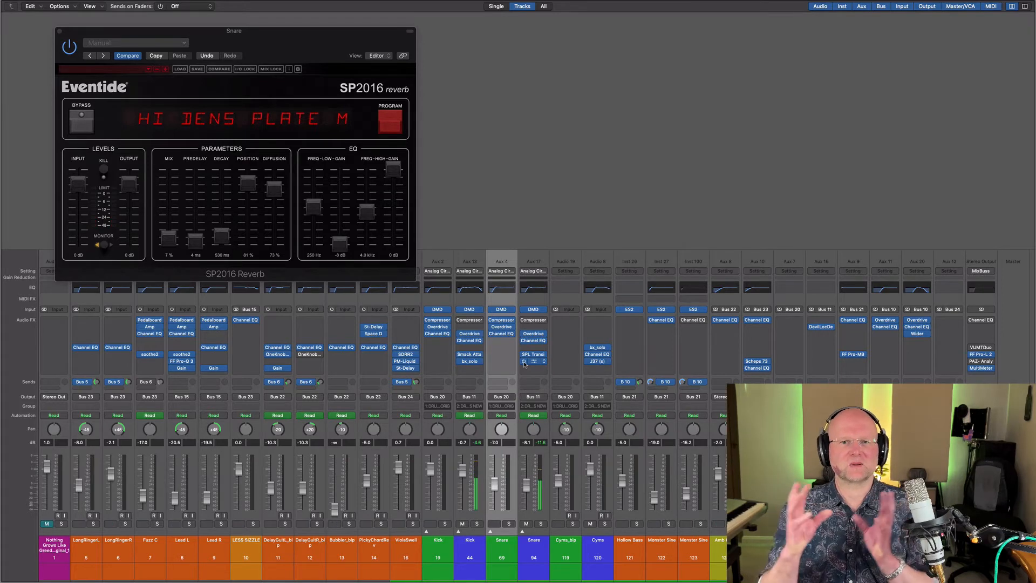
pyautogui.click(58, 31)
pyautogui.click(644, 134)
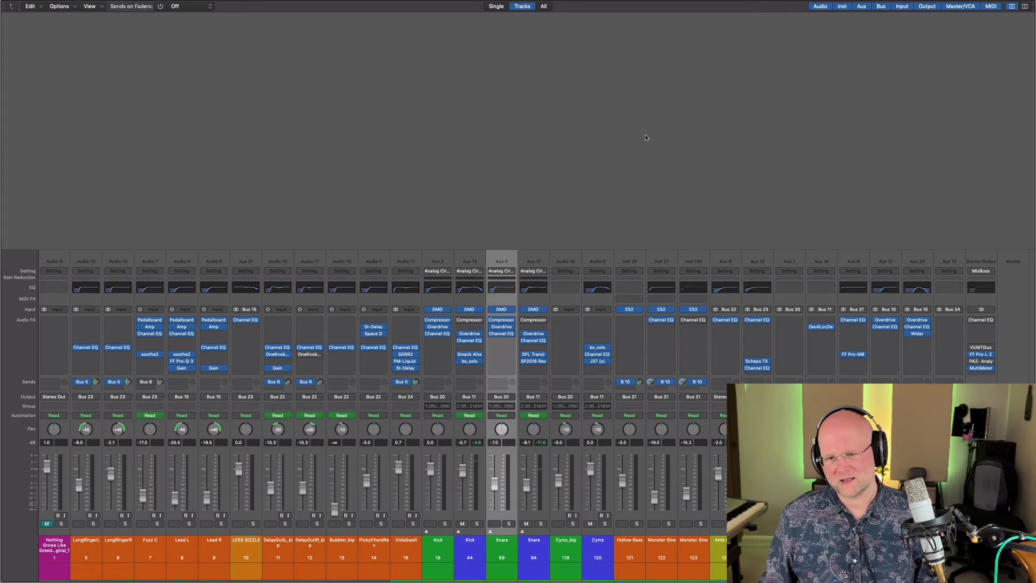
# Step: Look at the J37 on the soloed Cyms, channel 120, and open its bx_solo to examine the channel swap and stereo width
pyautogui.click(597, 556)
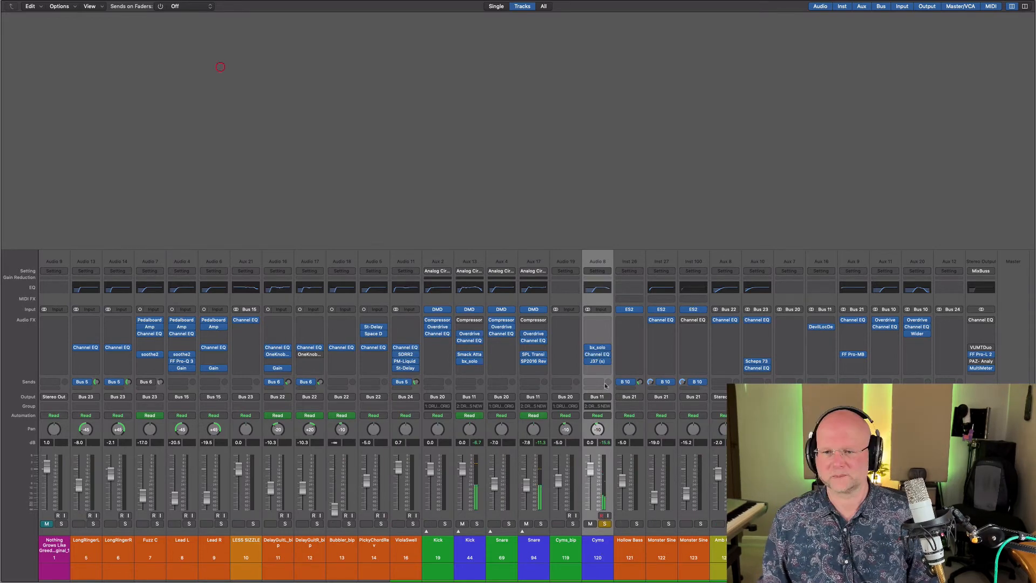
pyautogui.click(597, 361)
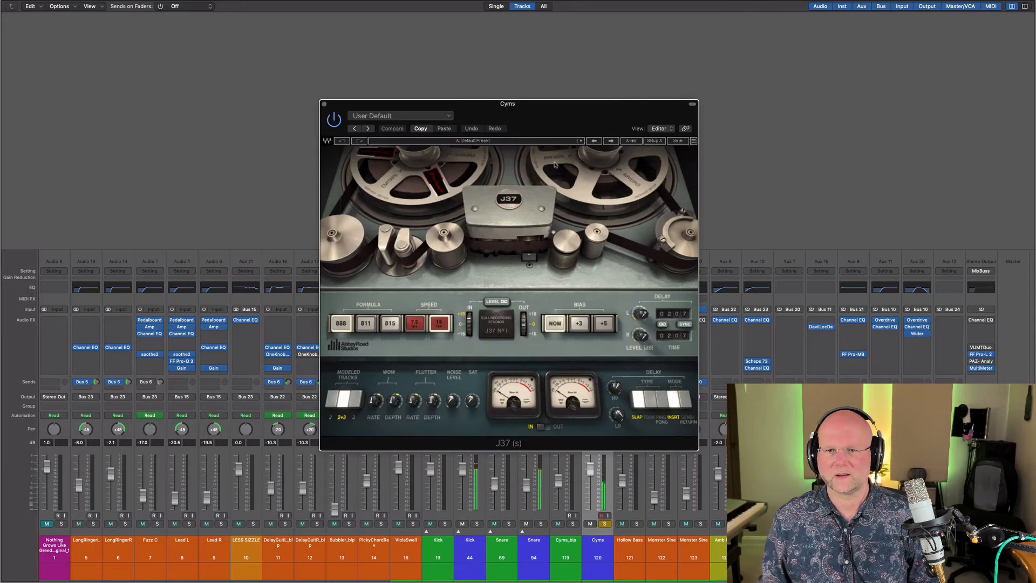
pyautogui.click(324, 103)
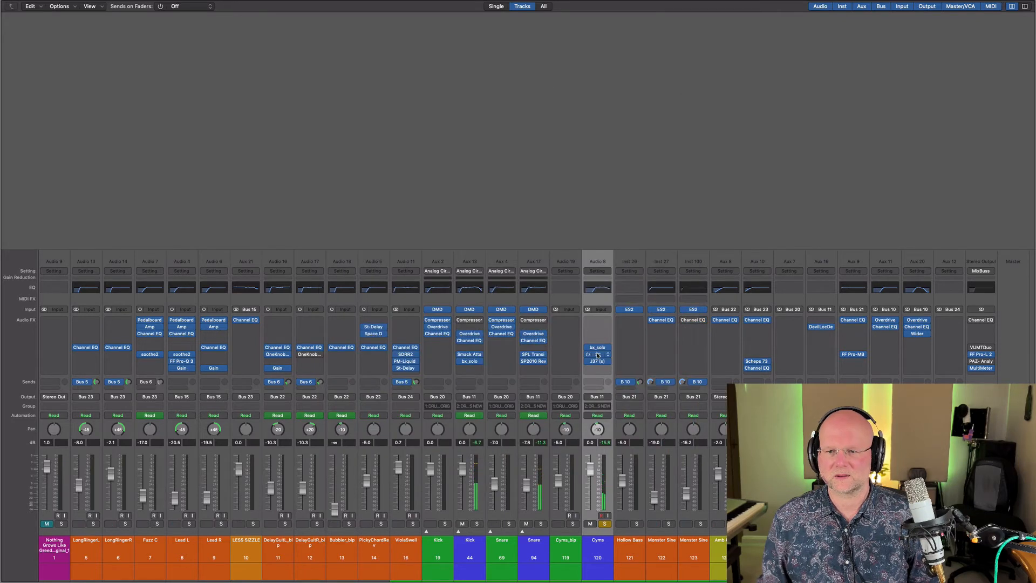
pyautogui.click(599, 348)
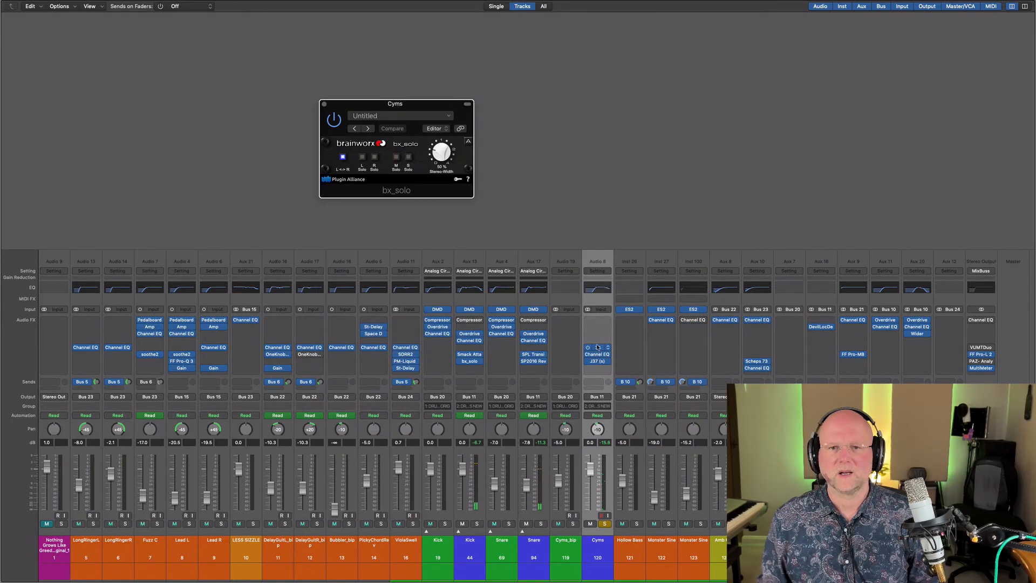
pyautogui.moveTo(428, 107); pyautogui.dragTo(234, 67)
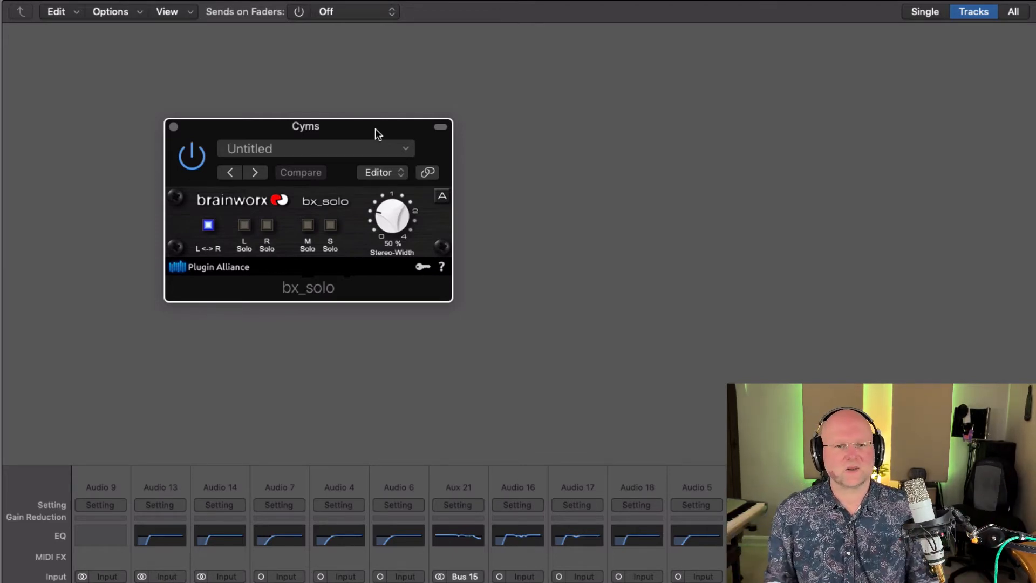
pyautogui.click(390, 218)
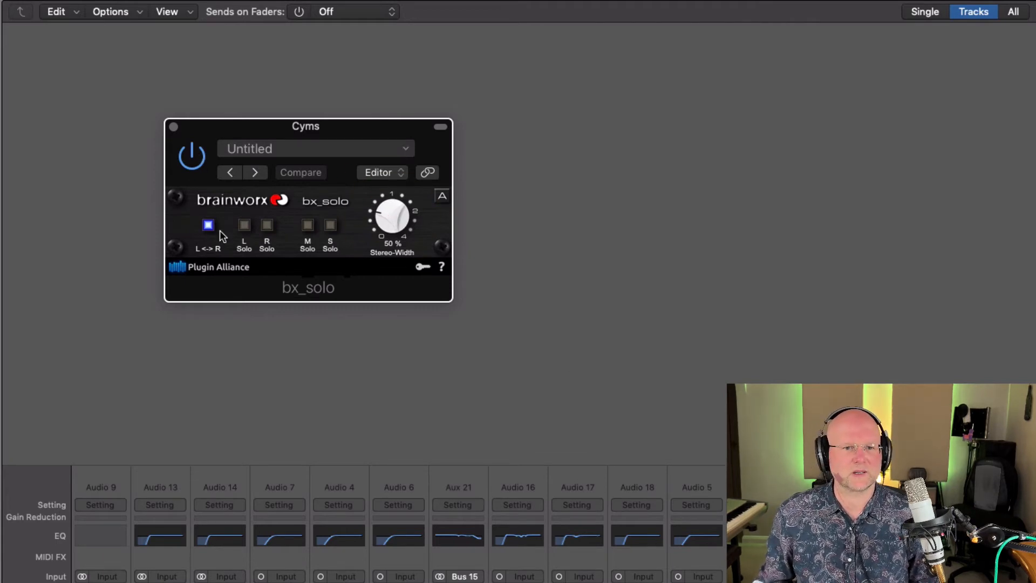
# Step: Audition the Cyms with bx_solo switched off and on to compare the stereo image
pyautogui.click(194, 161)
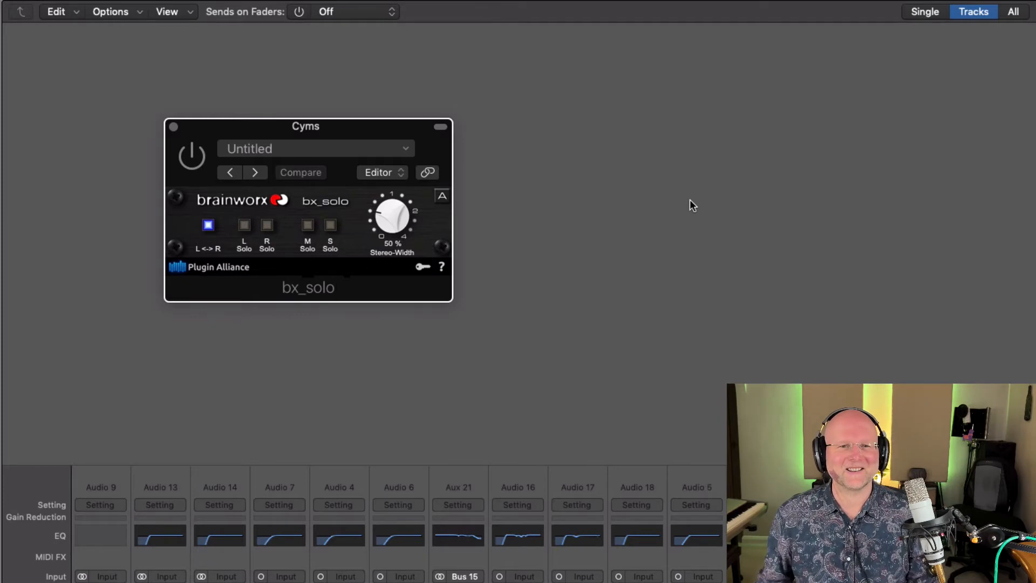
pyautogui.click(197, 155)
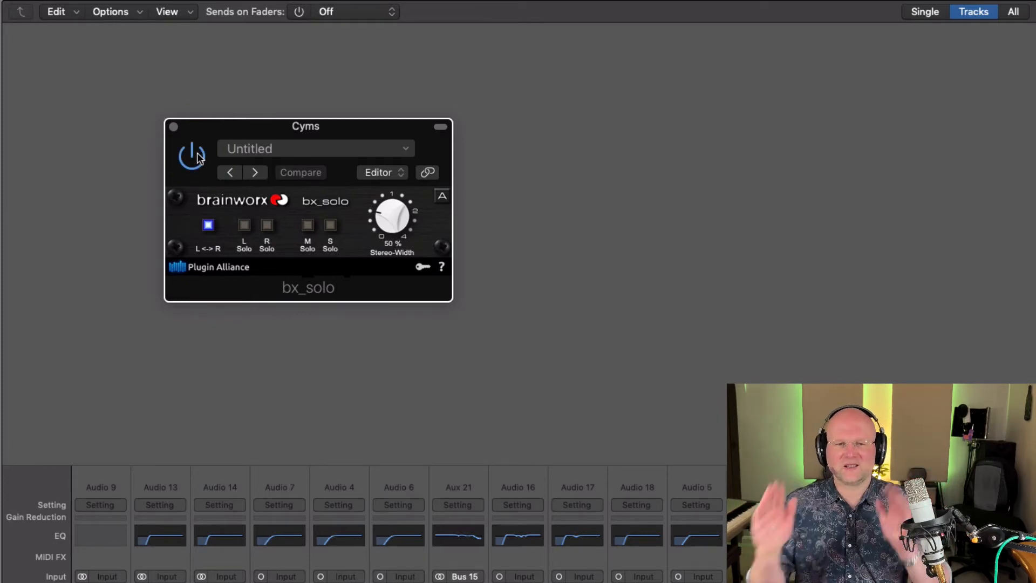
pyautogui.click(197, 155)
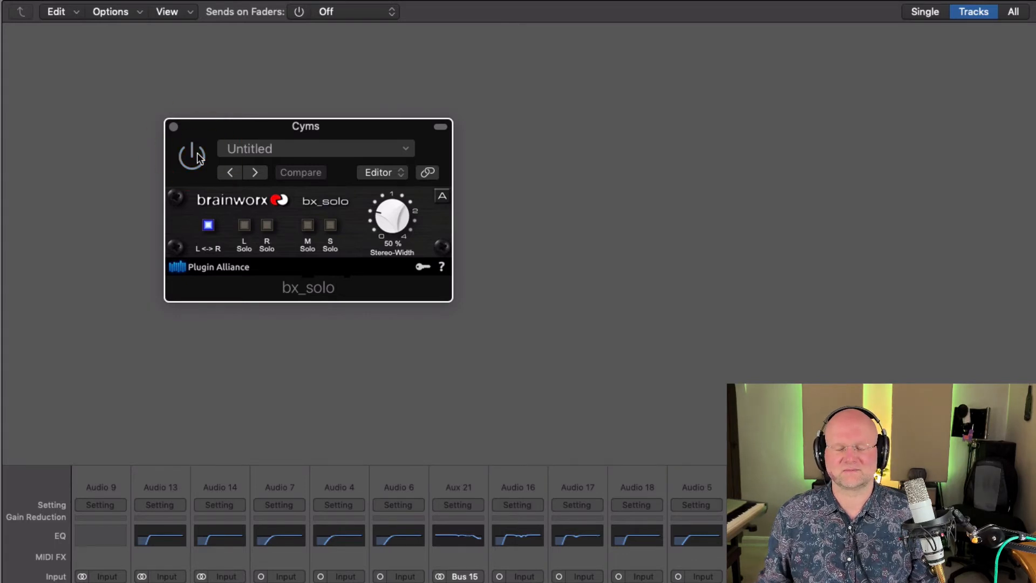
pyautogui.click(197, 155)
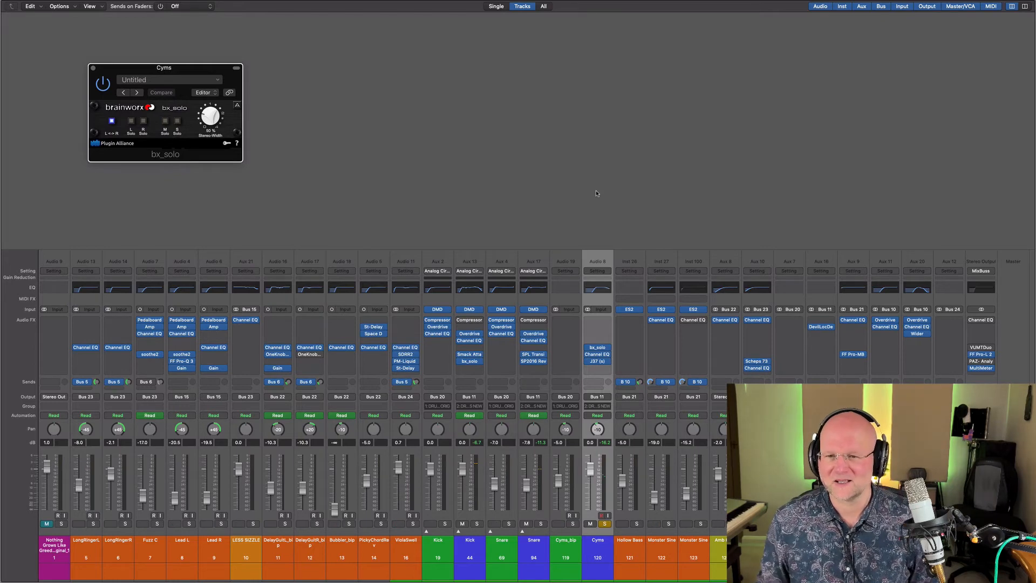
# Step: Open the Cyms' J37 tape plug-in, compare the sound with it off and on, and close its window
pyautogui.click(597, 362)
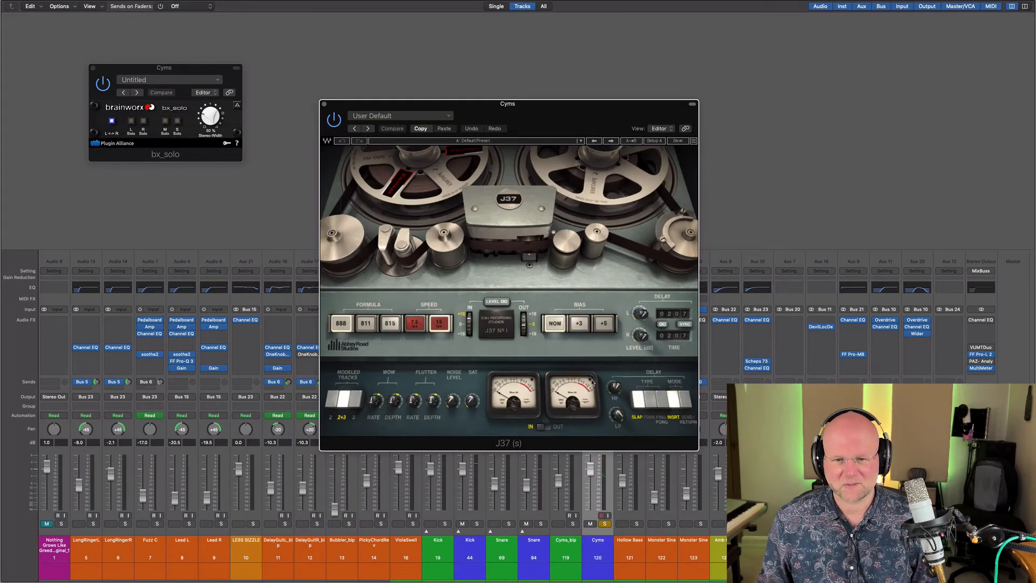
pyautogui.moveTo(588, 116); pyautogui.dragTo(447, 111)
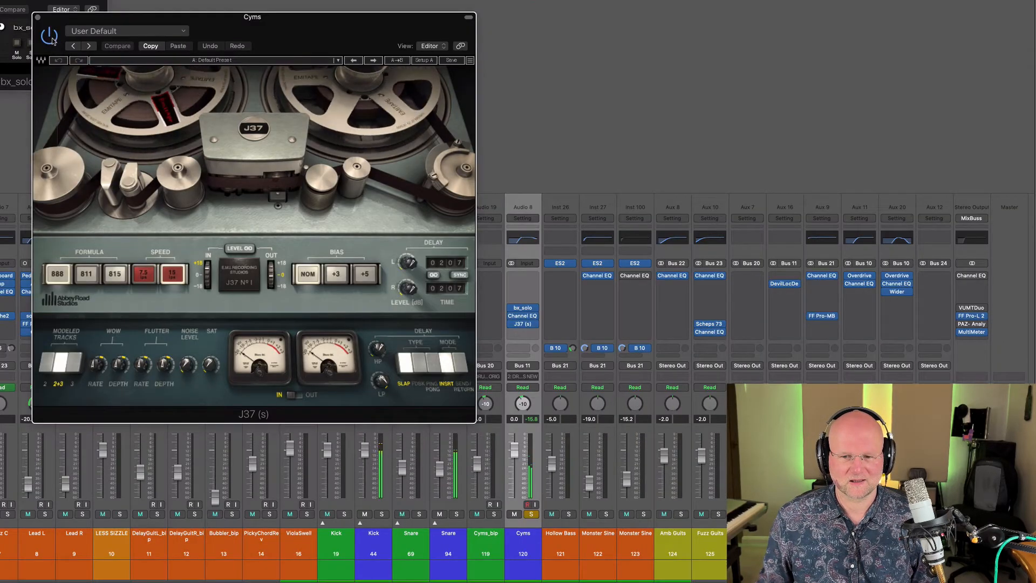
pyautogui.click(53, 40)
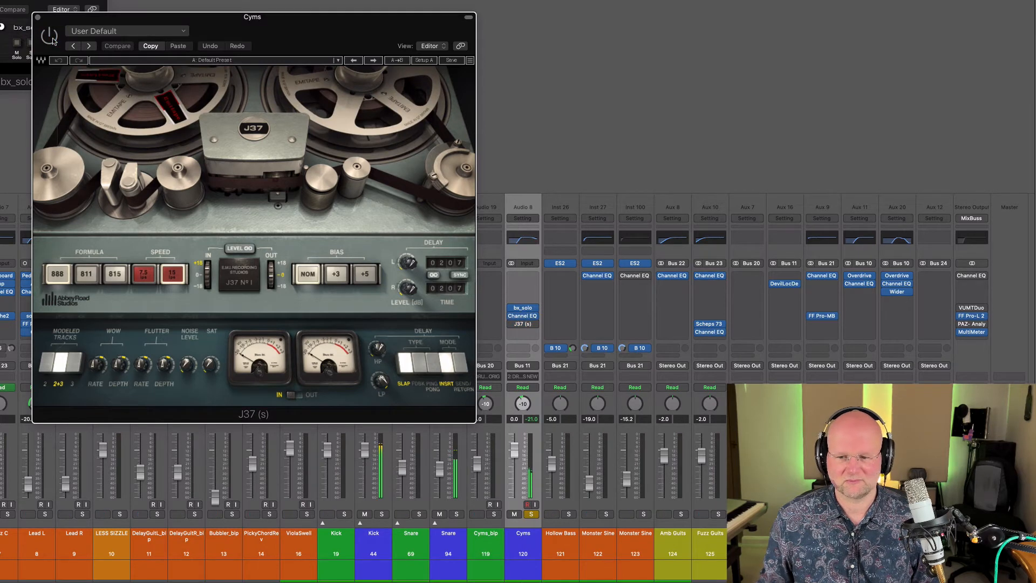
pyautogui.click(675, 523)
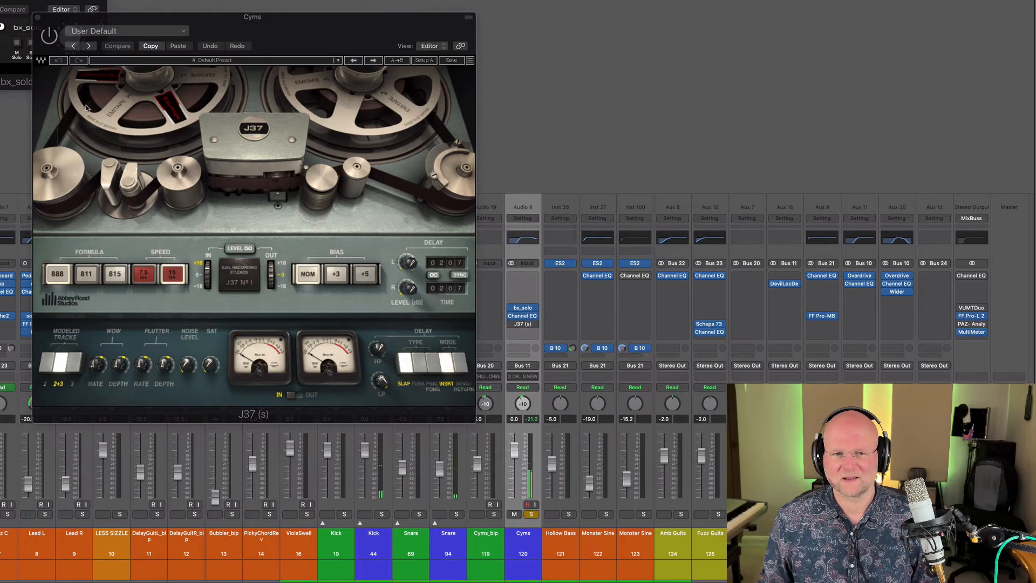
pyautogui.click(49, 36)
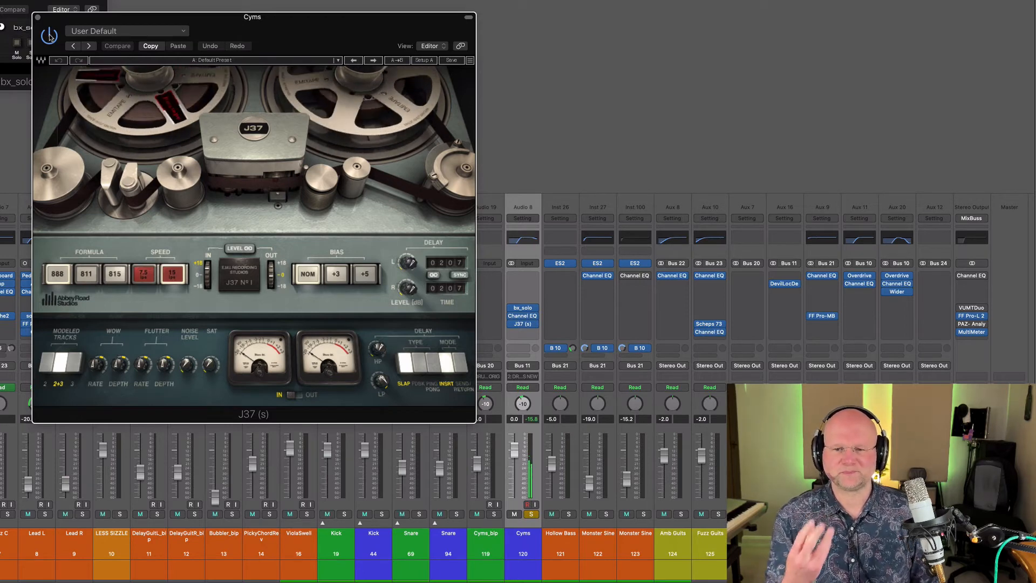
pyautogui.click(49, 35)
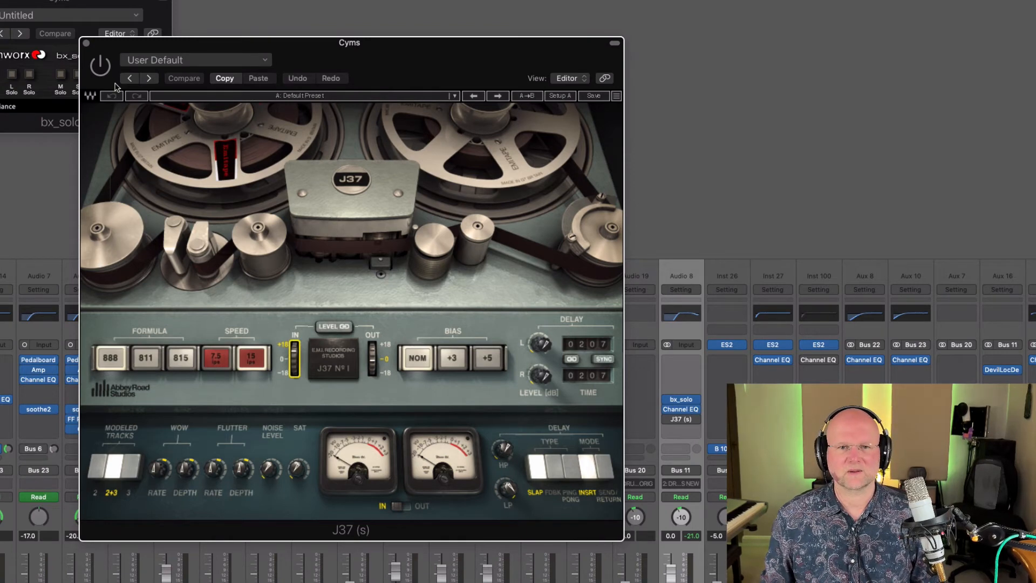
pyautogui.click(84, 44)
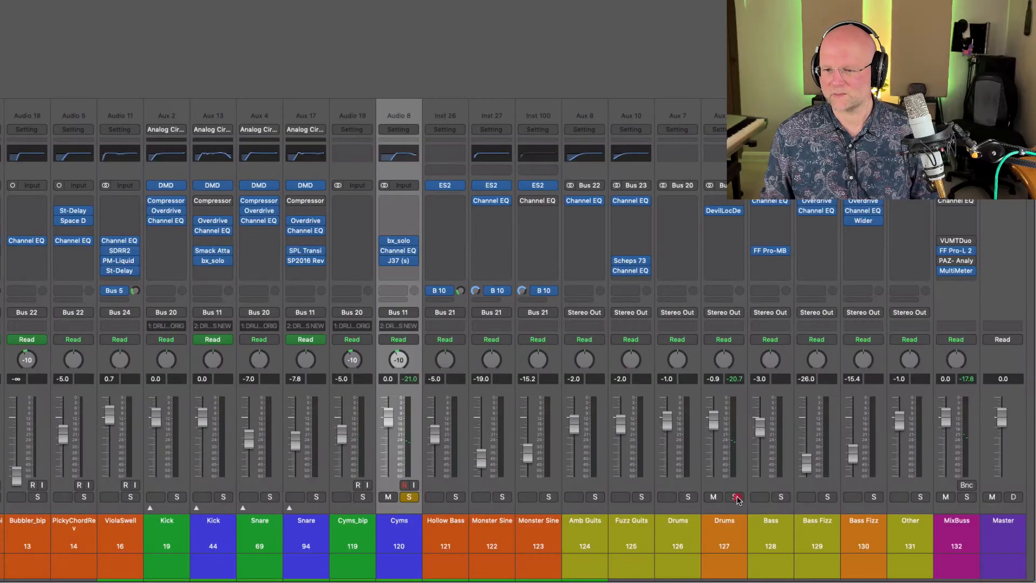
# Step: Replace the Cyms solo with alternating solos of the new Drums bus 127 and the original Drums bus 126 to compare them
pyautogui.click(735, 496)
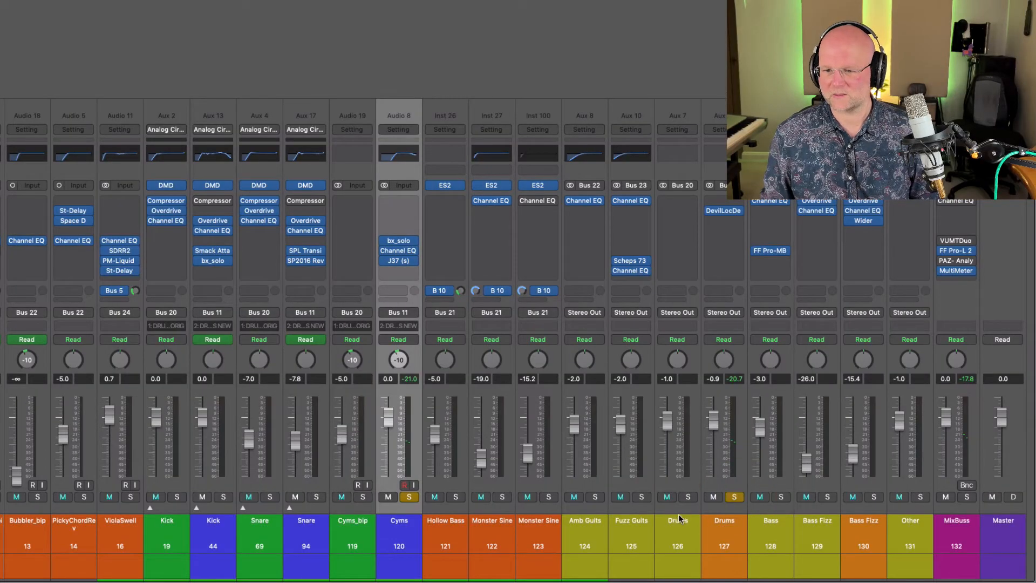
pyautogui.click(409, 497)
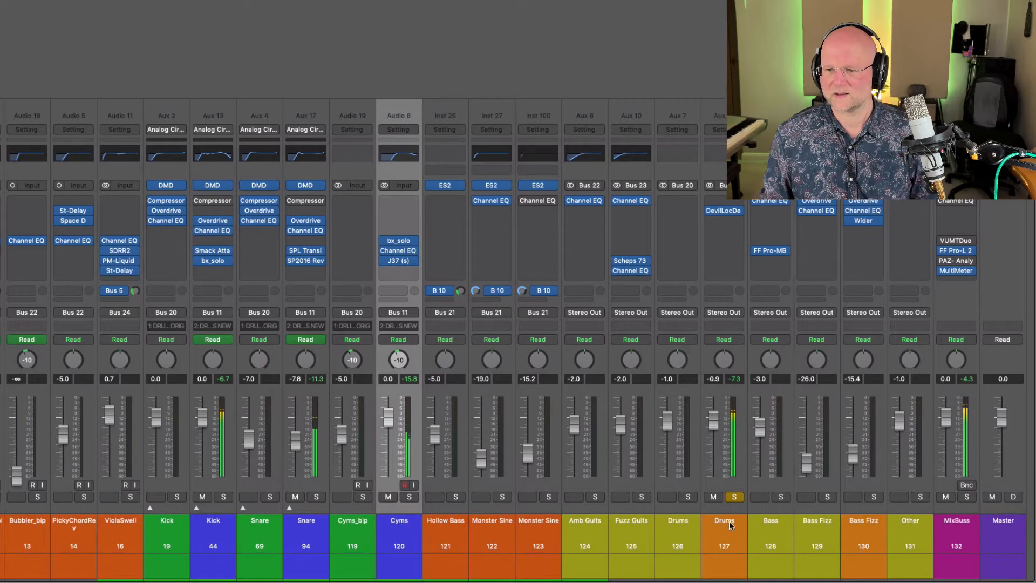
pyautogui.click(734, 497)
pyautogui.click(688, 496)
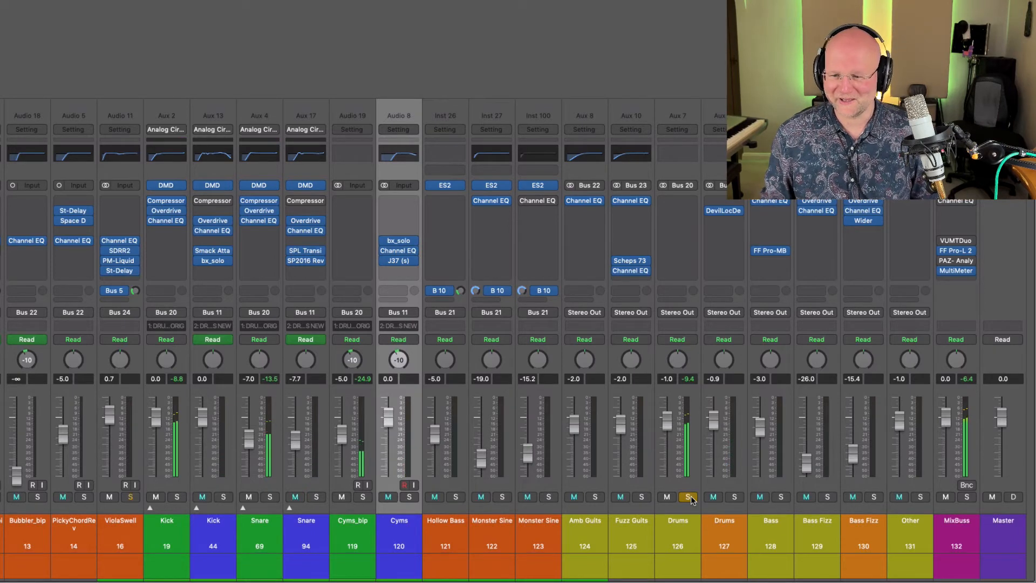
pyautogui.click(690, 497)
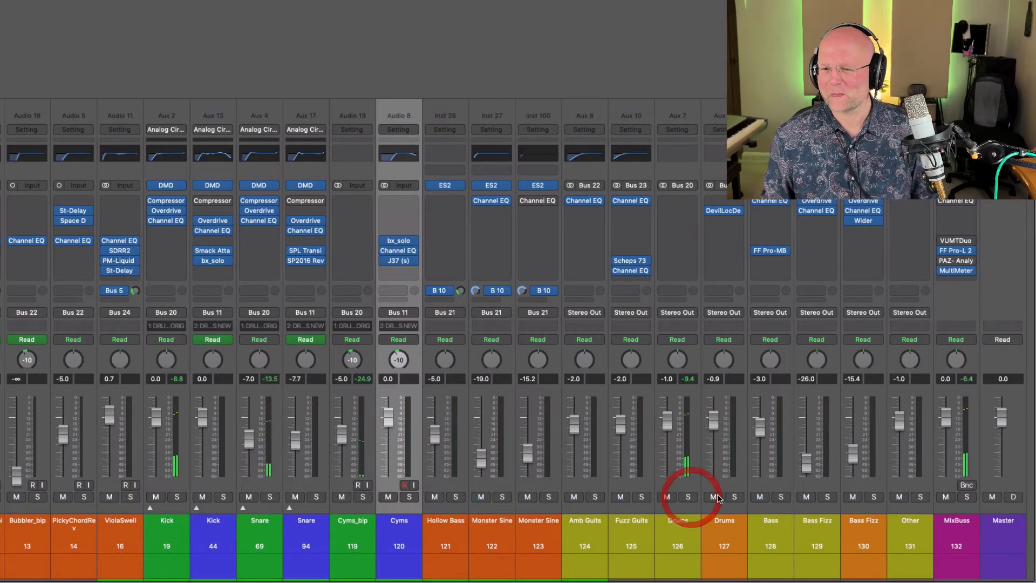
pyautogui.click(734, 496)
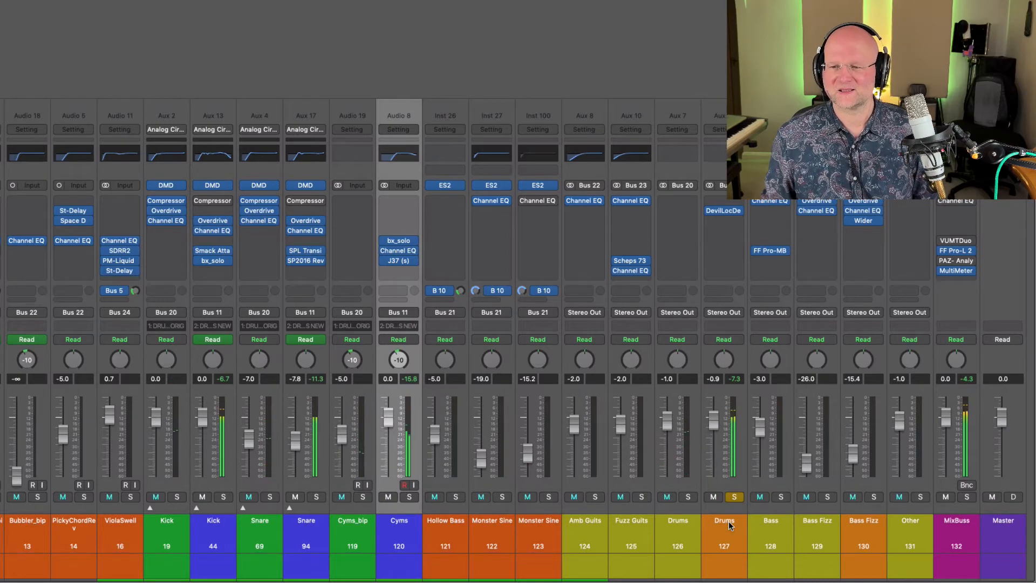
pyautogui.click(733, 496)
pyautogui.click(688, 496)
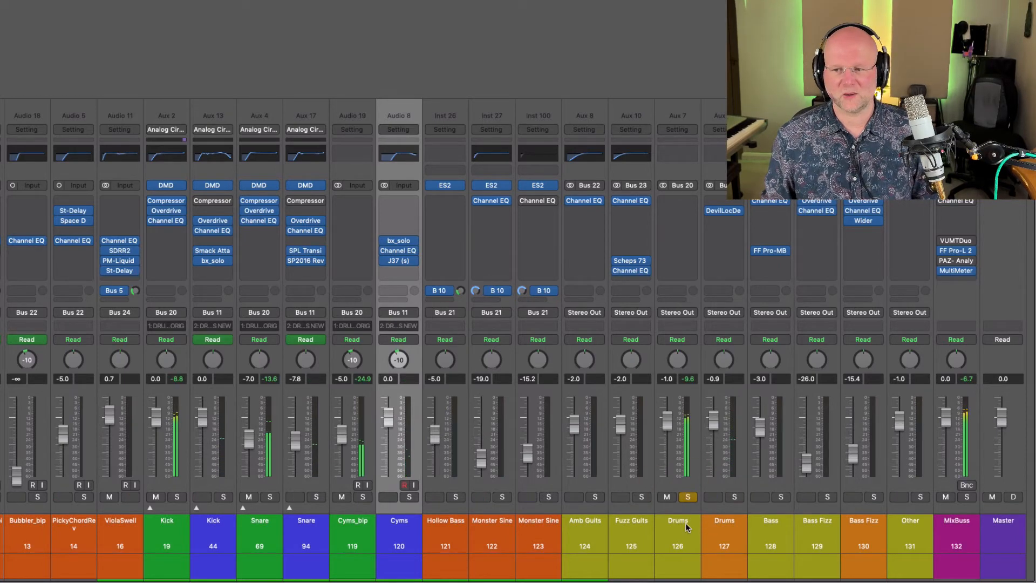
pyautogui.click(688, 497)
# Step: Compare the two Drums buses within the full mix by alternating their mutes, leaving original bus 126 muted and new bus 127 active
pyautogui.click(713, 496)
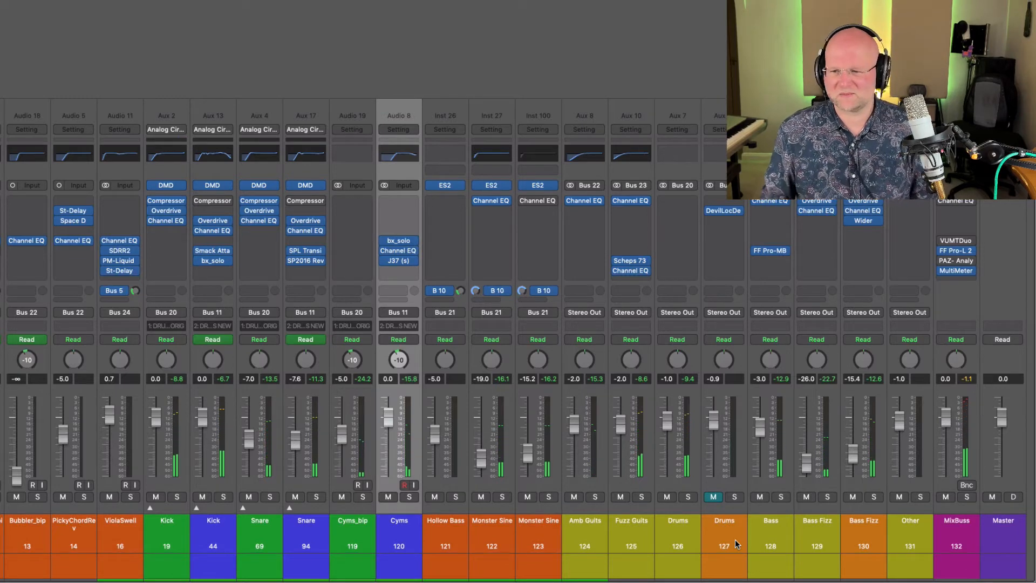
pyautogui.click(714, 496)
pyautogui.click(713, 496)
pyautogui.click(666, 496)
pyautogui.click(677, 520)
pyautogui.click(717, 522)
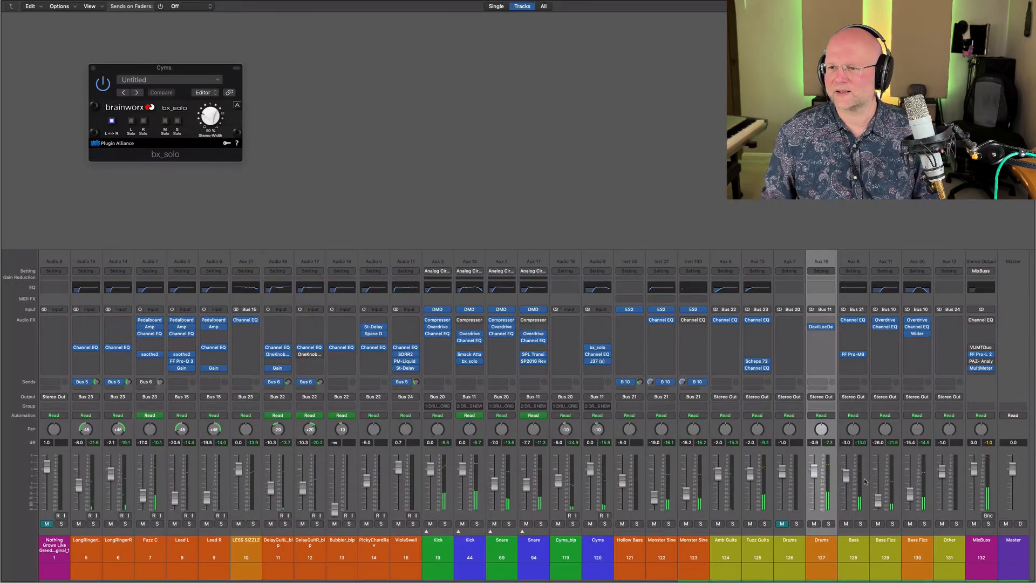
# Step: Open the MixBuss Channel EQ to examine its low cut, closing the Cyms' bx_solo and moving the EQ window clear
pyautogui.click(981, 322)
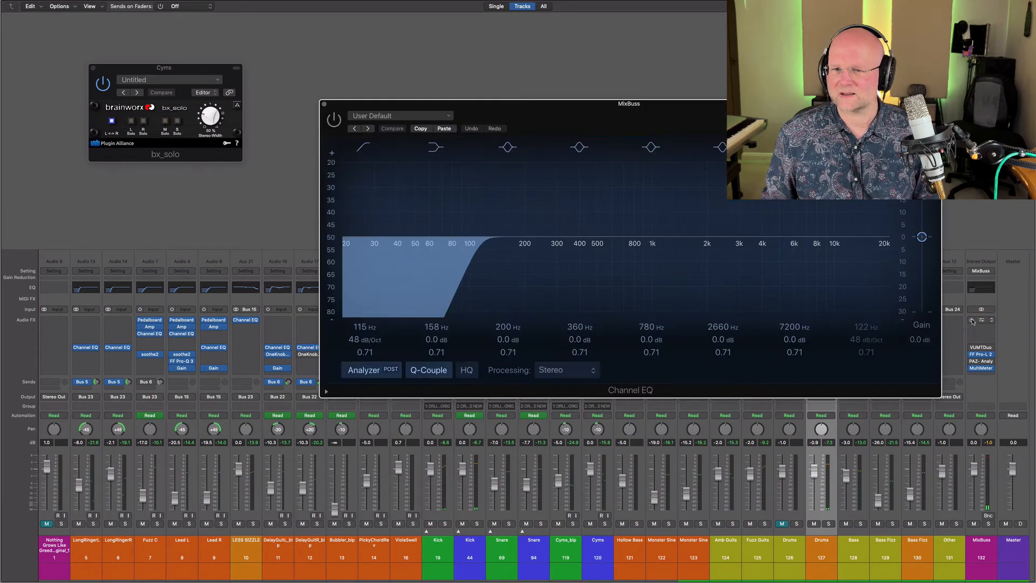
pyautogui.click(94, 68)
pyautogui.moveTo(787, 106); pyautogui.dragTo(482, 38)
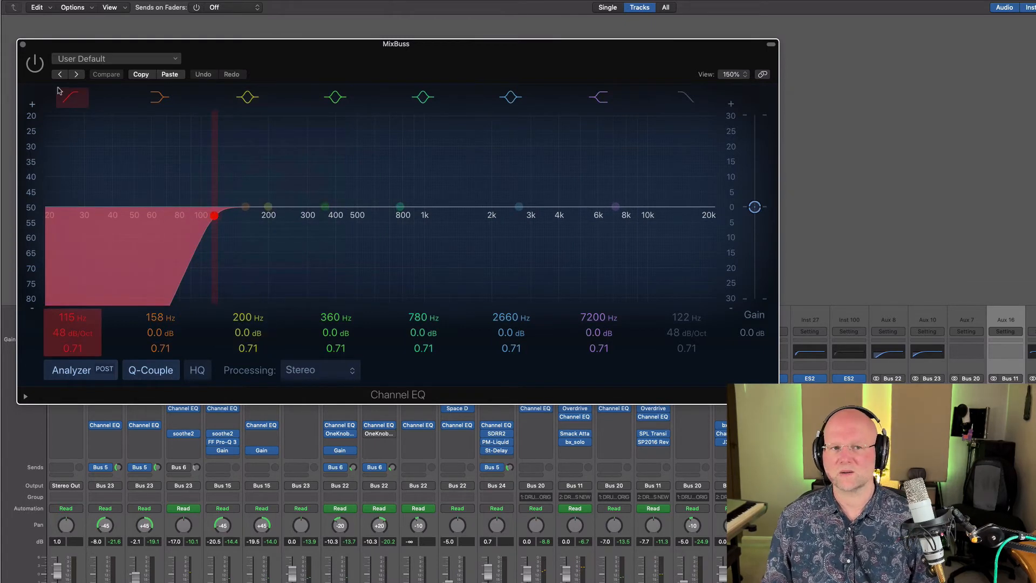
# Step: Enable the MixBuss Channel EQ low cut, audition the Drums buses through it, and close the EQ window
pyautogui.click(35, 63)
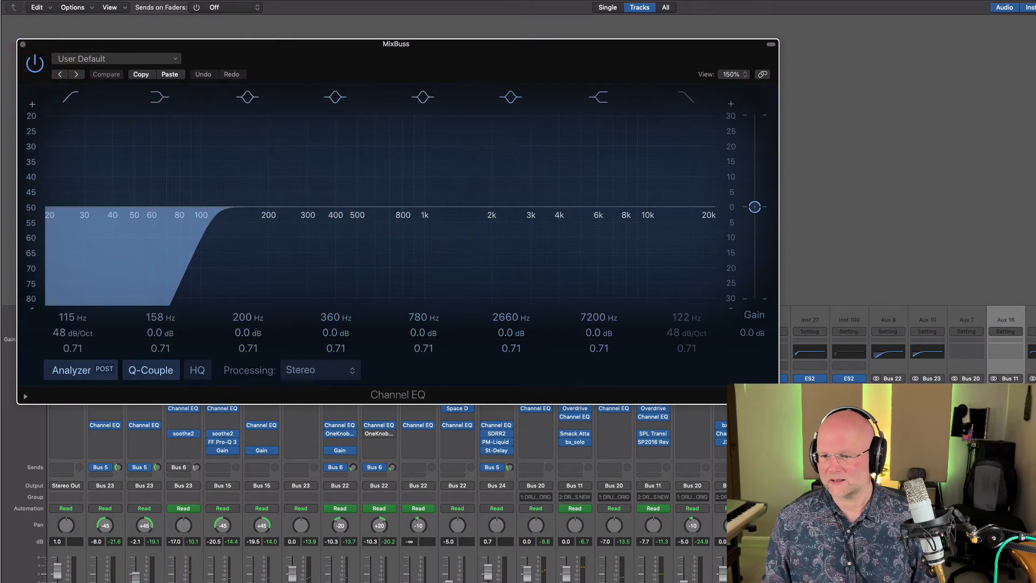
pyautogui.click(966, 475)
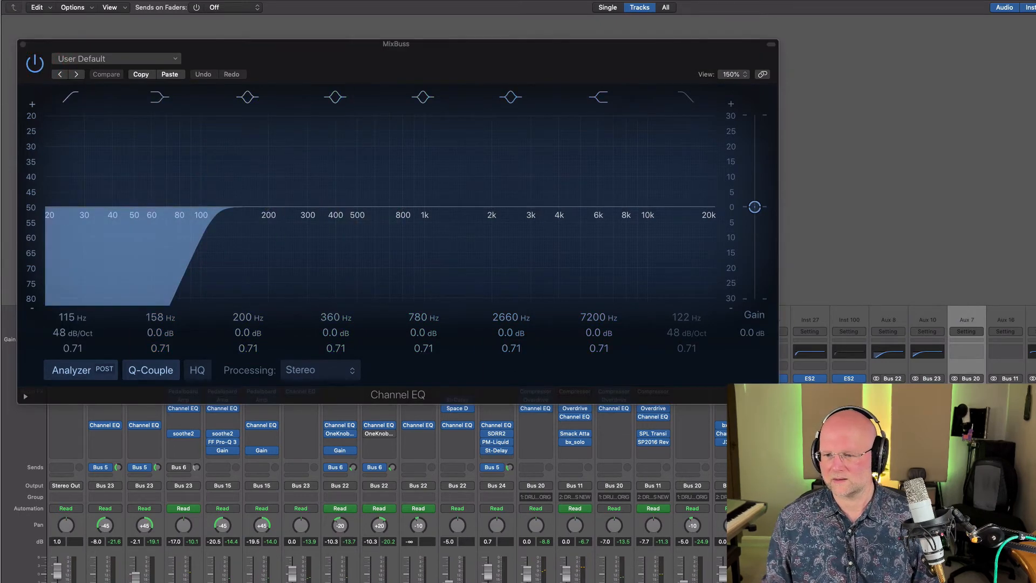
pyautogui.press('space')
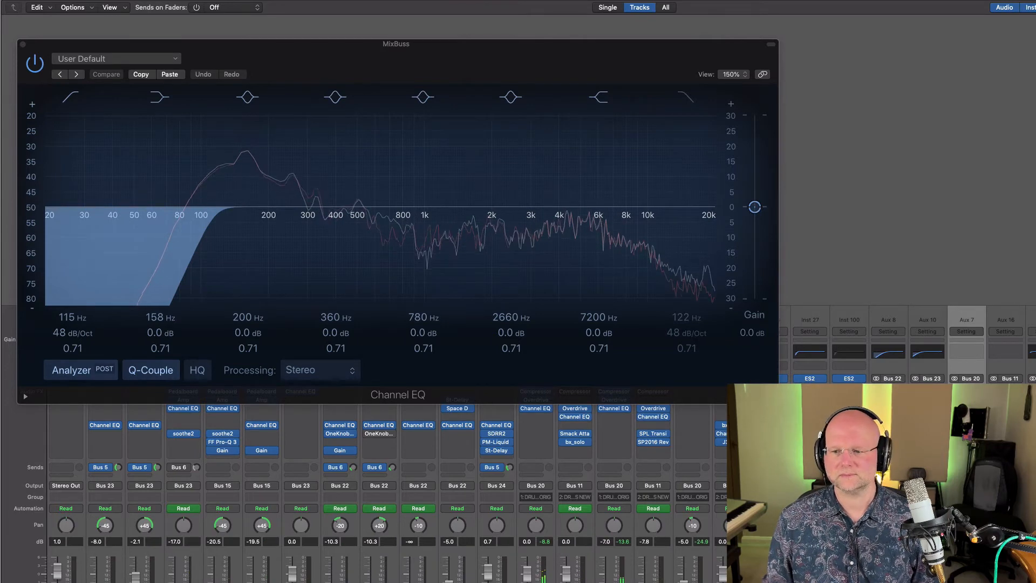
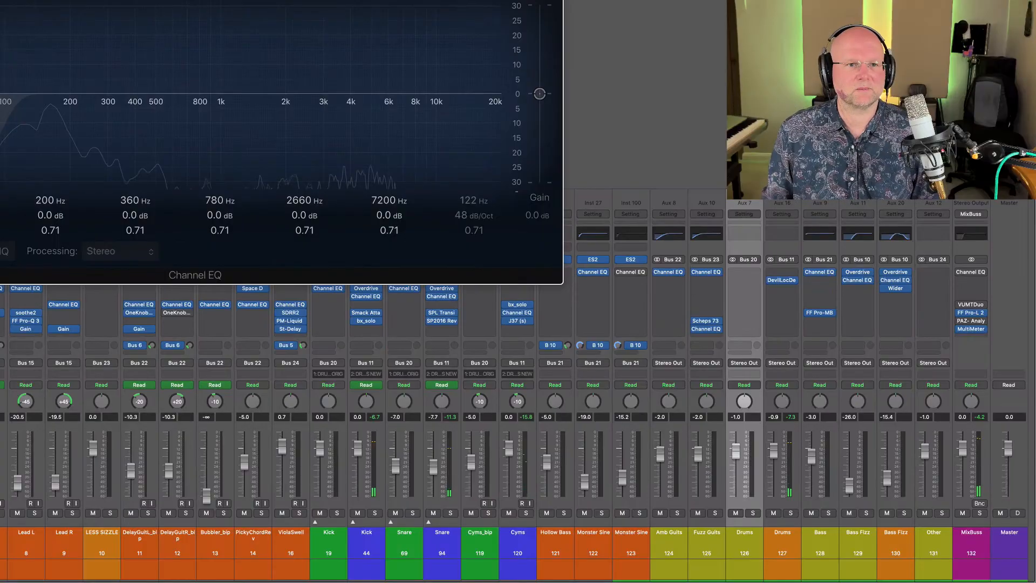
pyautogui.press('super+w')
pyautogui.click(461, 31)
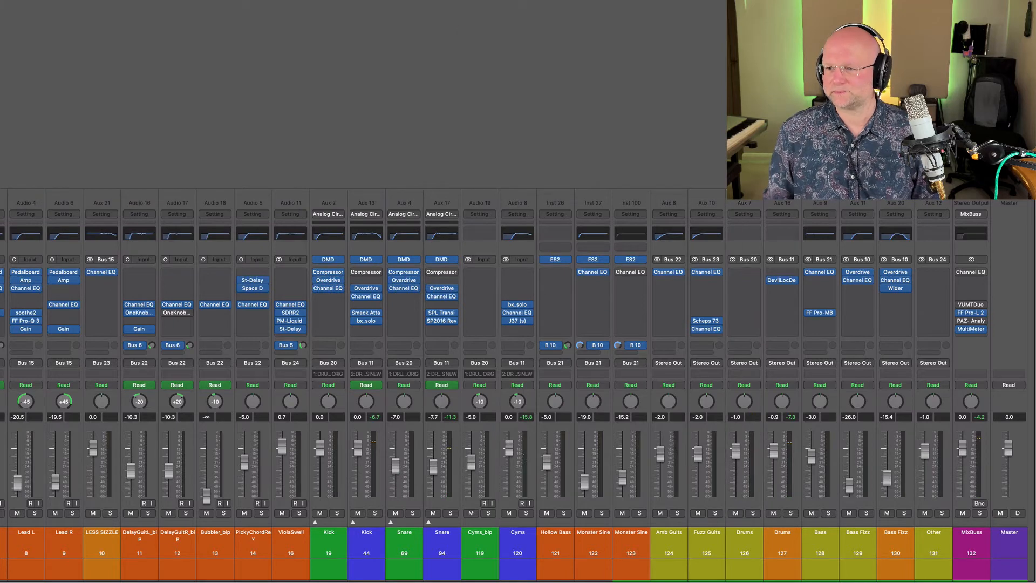
# Step: Open the MixBuss FF Pro-L 2 limiter to examine its Gain setting, and close its window
pyautogui.click(975, 308)
pyautogui.press('Escape')
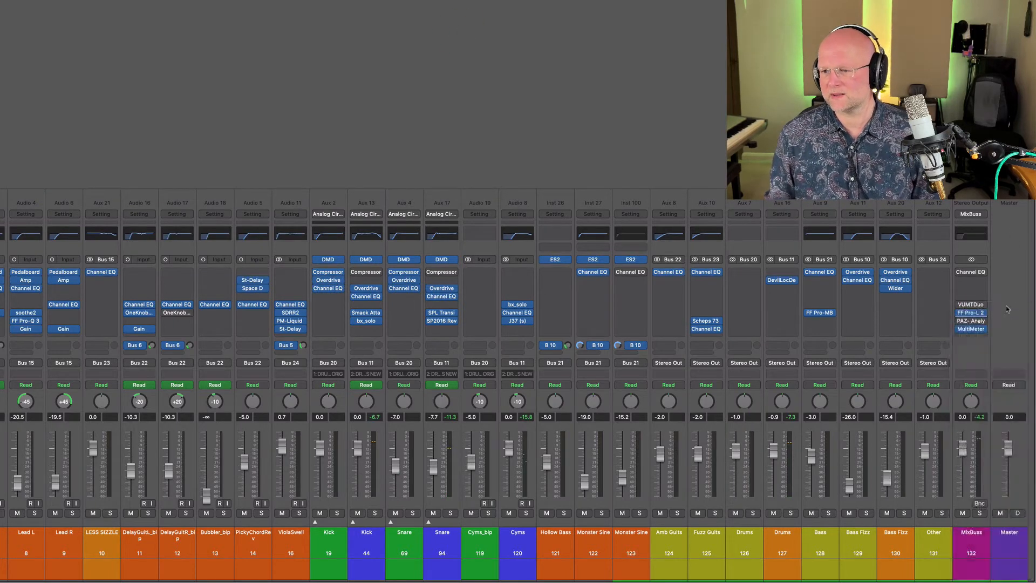
pyautogui.click(966, 313)
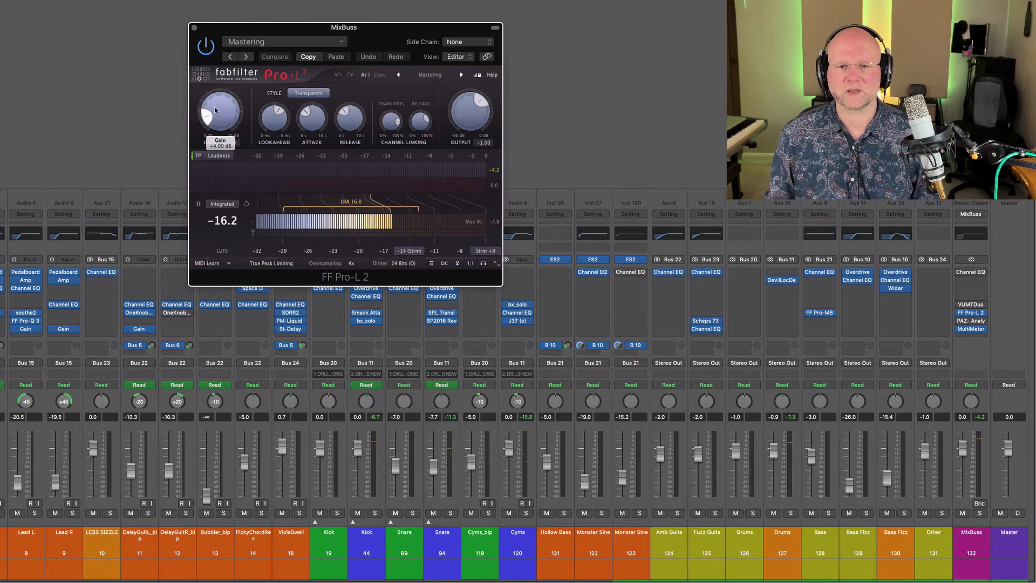
pyautogui.click(194, 28)
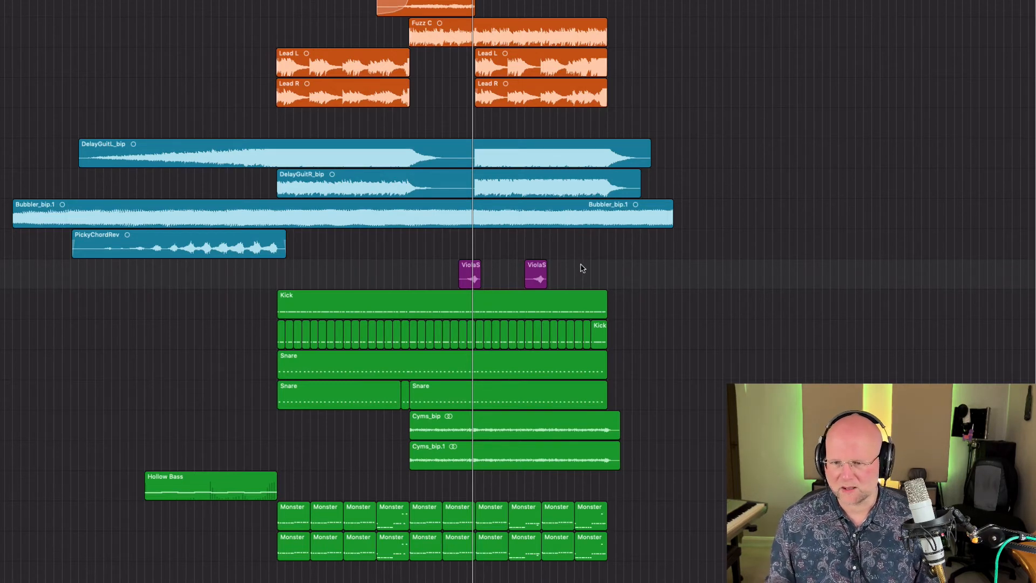
# Step: Examine the two ViolaSwell regions' waveforms up close in the arrangement, and return to the full overview
pyautogui.moveTo(457, 246); pyautogui.dragTo(526, 292)
pyautogui.moveTo(422, 202); pyautogui.dragTo(594, 320)
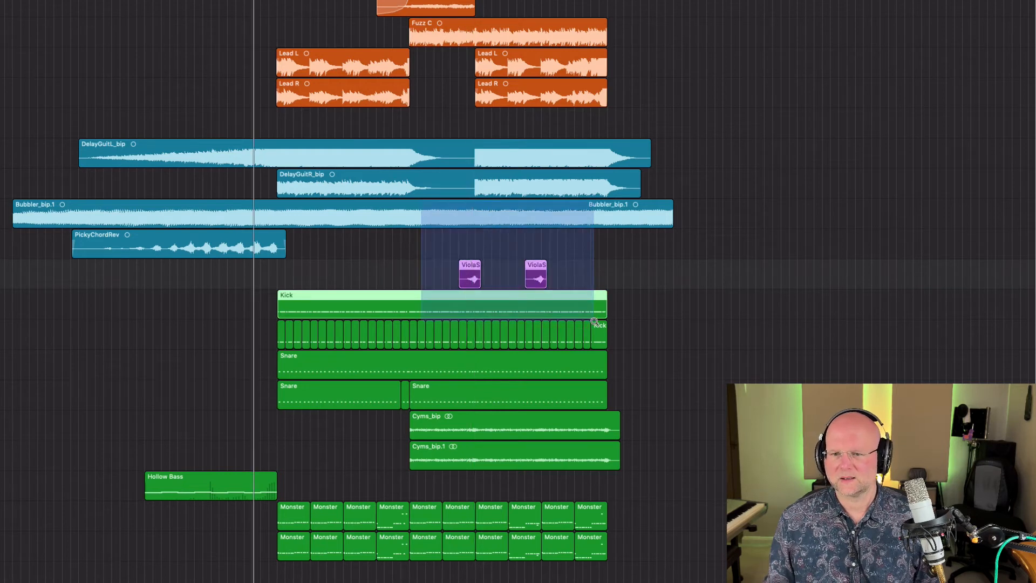
pyautogui.scroll(-5, 532, 360)
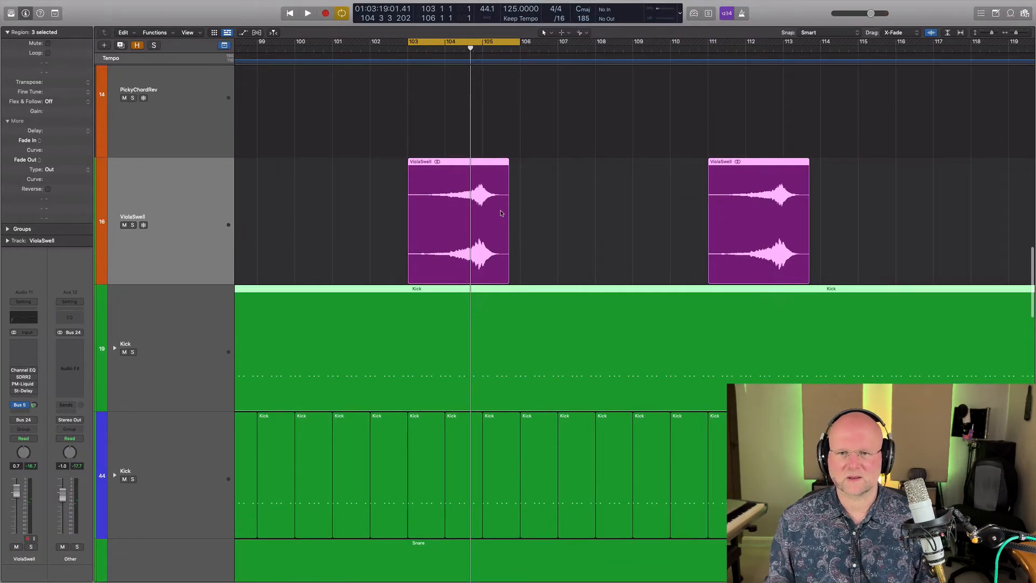
pyautogui.hscroll(4, 500, 213)
pyautogui.click(489, 213)
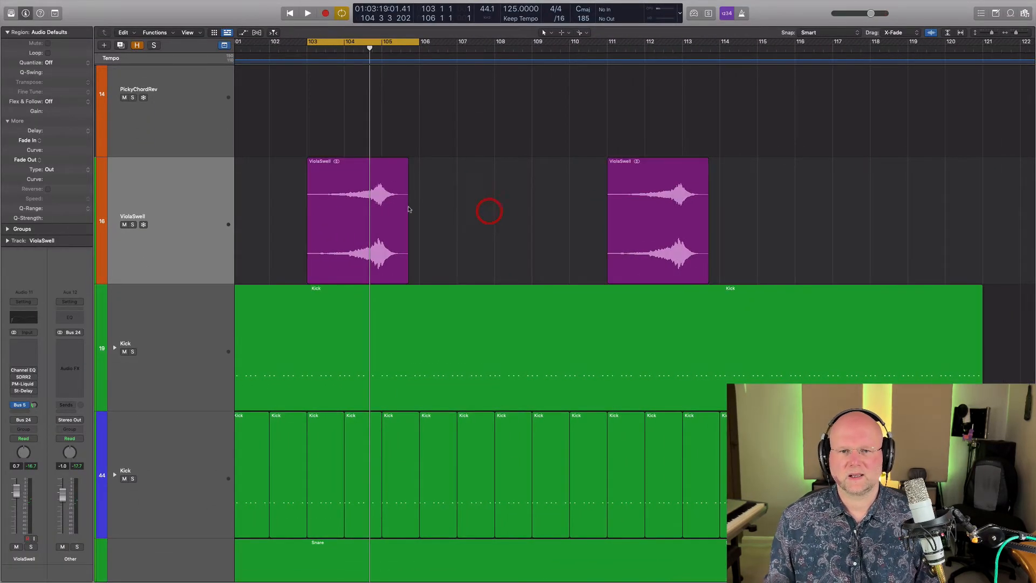
pyautogui.press('z')
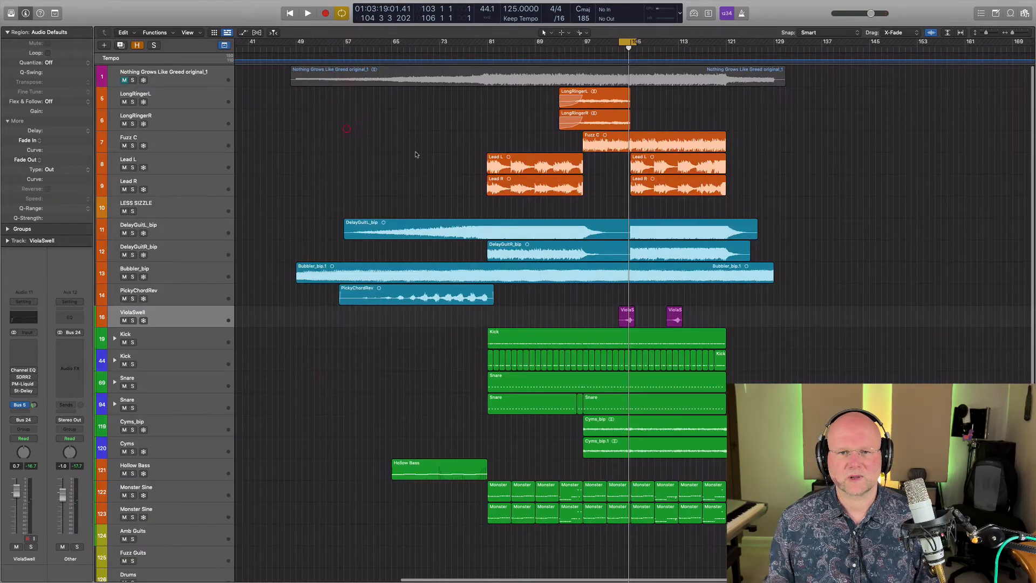
# Step: Solo the Nothing Grows Like Greed original_1 track and play the cycled passage from bar 103 twice
pyautogui.click(133, 80)
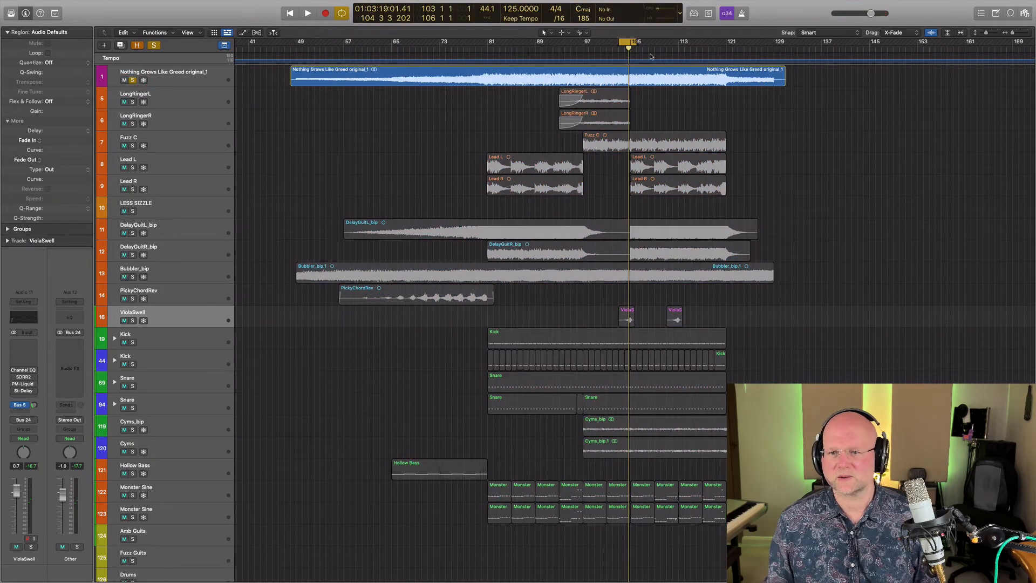
pyautogui.press('space')
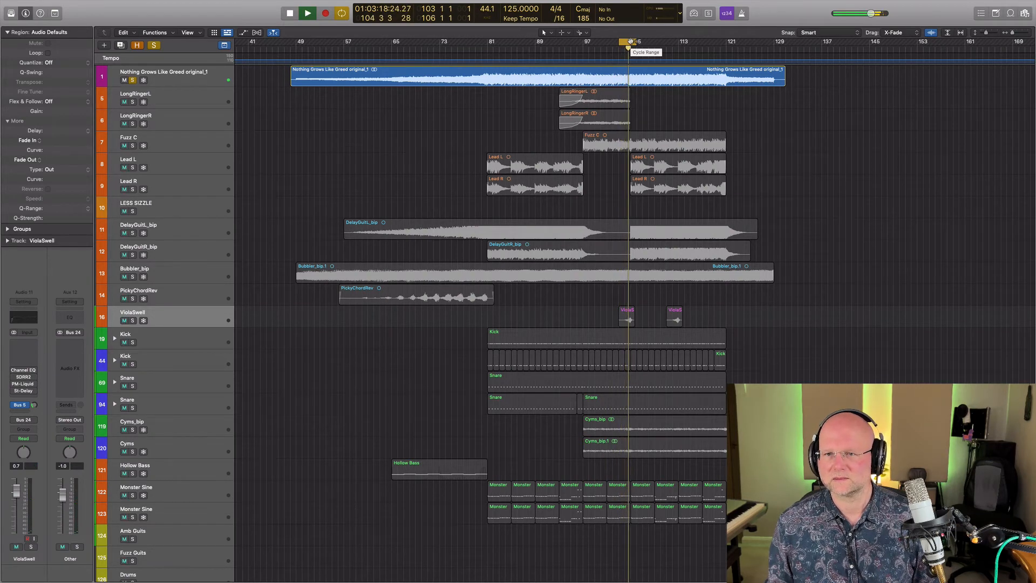
pyautogui.press('space')
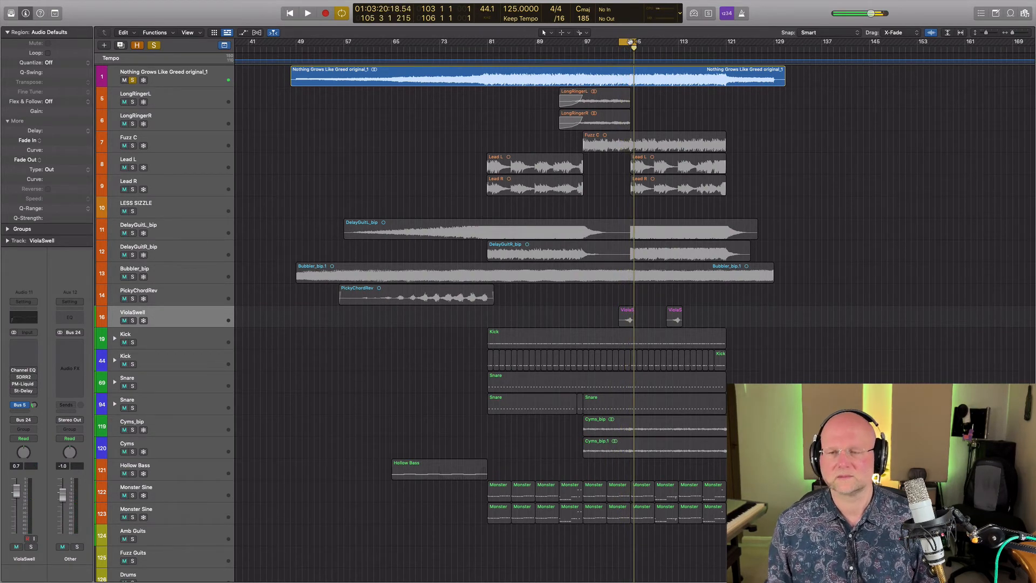
pyautogui.press('space')
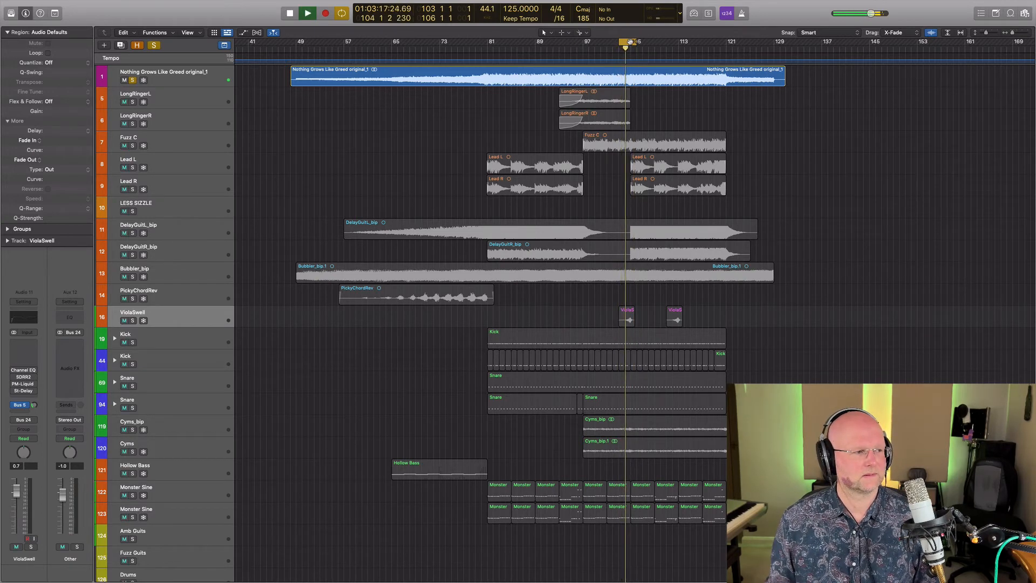
pyautogui.press('space')
# Step: Replace the original mix's solo with a solo on the ViolaSwell track and play the cycled swell
pyautogui.click(133, 322)
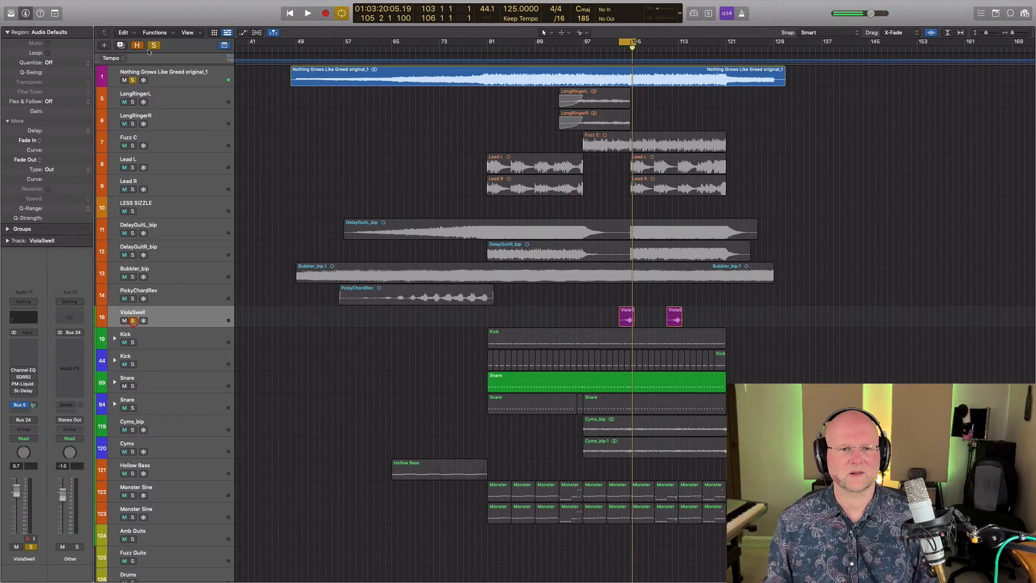
pyautogui.click(132, 80)
pyautogui.press('space')
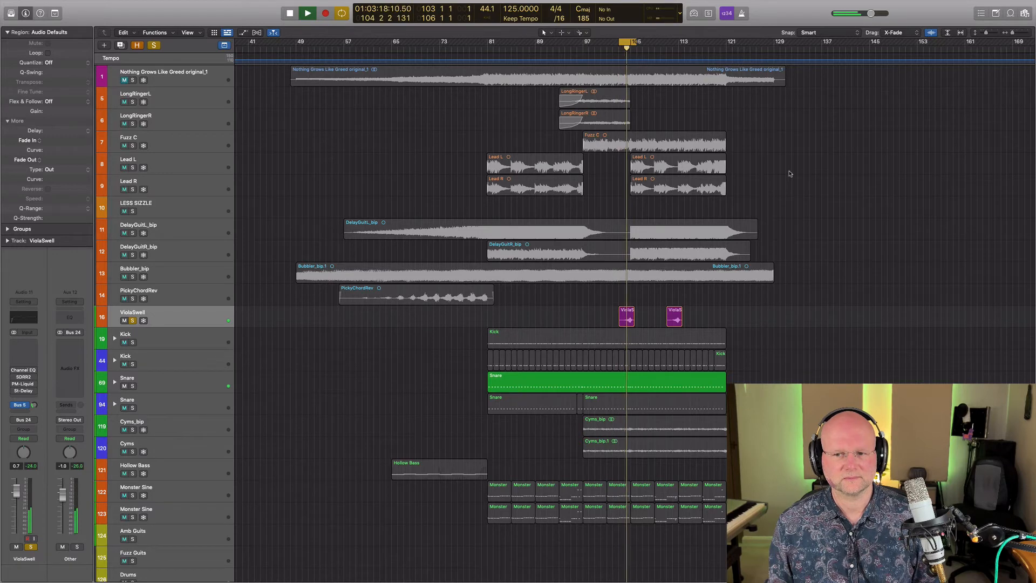
pyautogui.press('space')
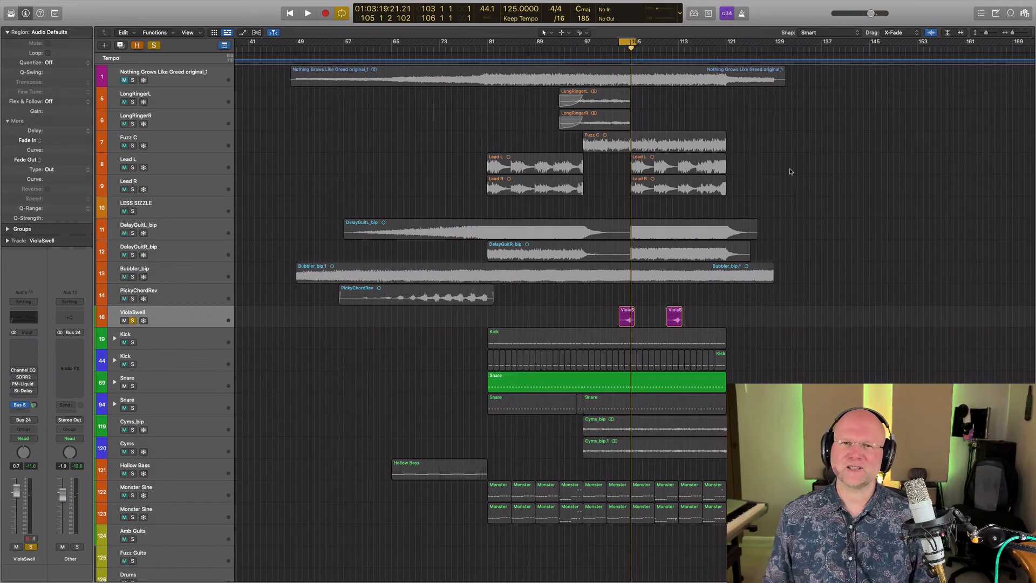
# Step: In the ViolaSwell Channel EQ, set the low-mid dip to 560 Hz and -3.1 dB during playback, fine-tune its curve, and close the window
pyautogui.click(12, 371)
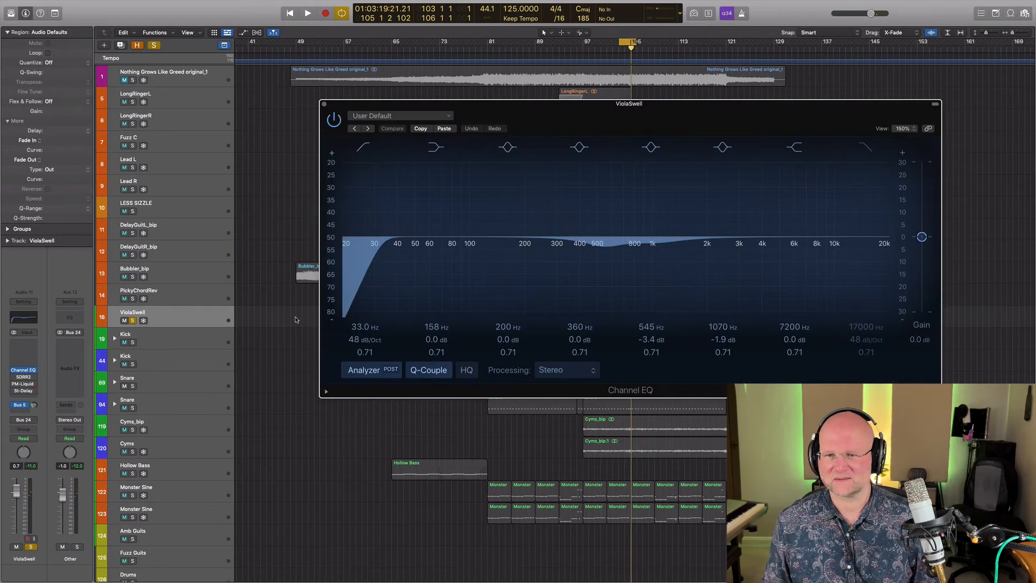
pyautogui.moveTo(711, 103); pyautogui.dragTo(462, 54)
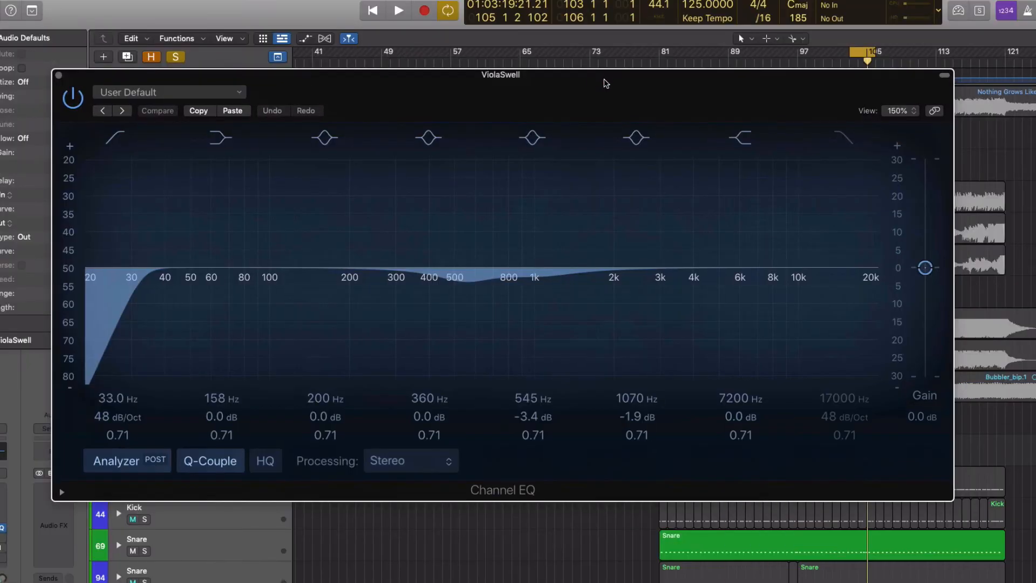
pyautogui.press('space')
pyautogui.moveTo(463, 276)
pyautogui.mouseDown()
pyautogui.moveTo(464, 185)
pyautogui.moveTo(467, 278)
pyautogui.mouseUp()
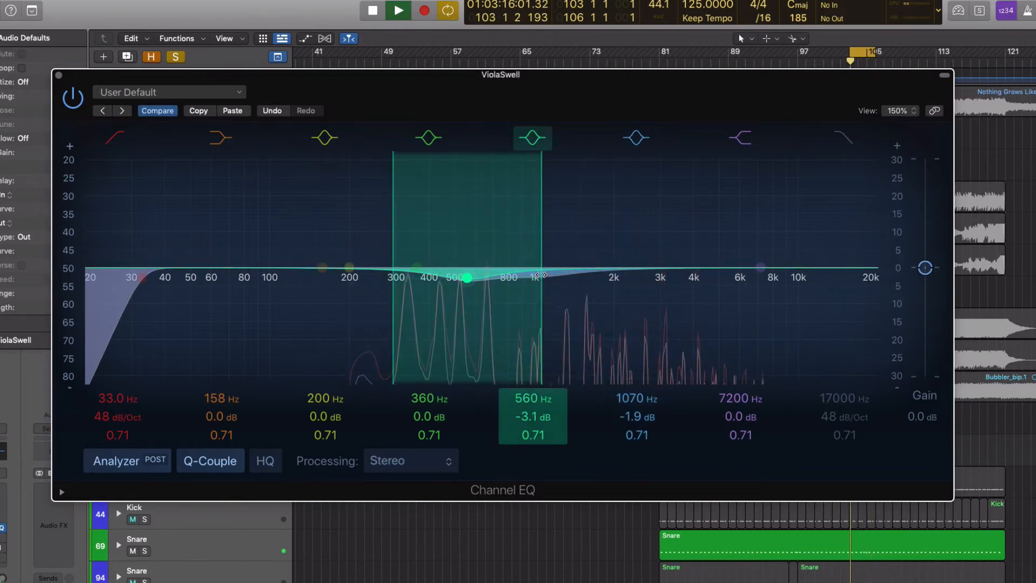
pyautogui.moveTo(541, 275)
pyautogui.mouseDown()
pyautogui.moveTo(550, 203)
pyautogui.moveTo(546, 281)
pyautogui.mouseUp()
pyautogui.click(58, 75)
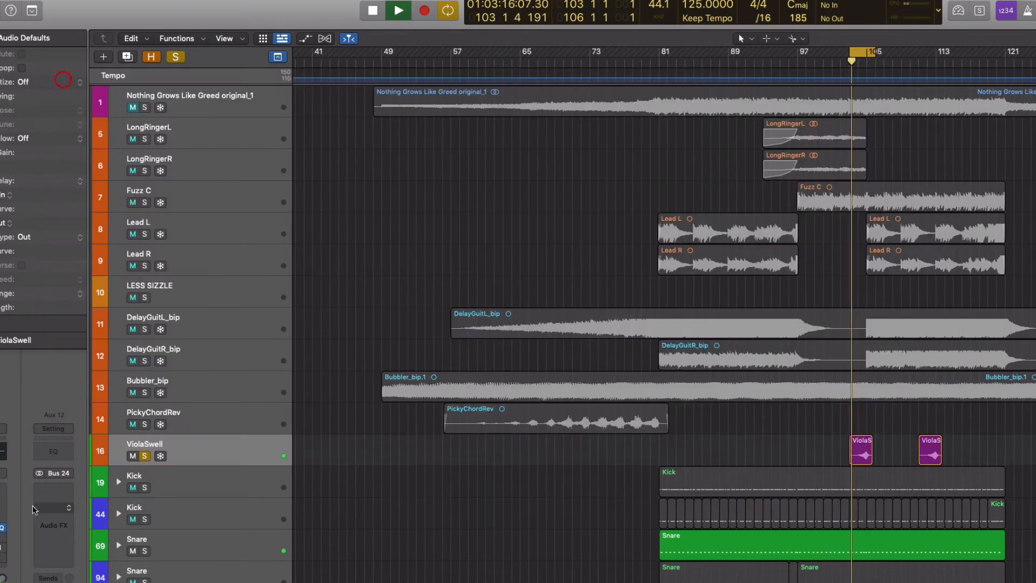
pyautogui.press('space')
# Step: Open the ViolaSwell's SDRR2 saturation plug-in, compare the swell with it on and off, and close its window
pyautogui.click(1, 537)
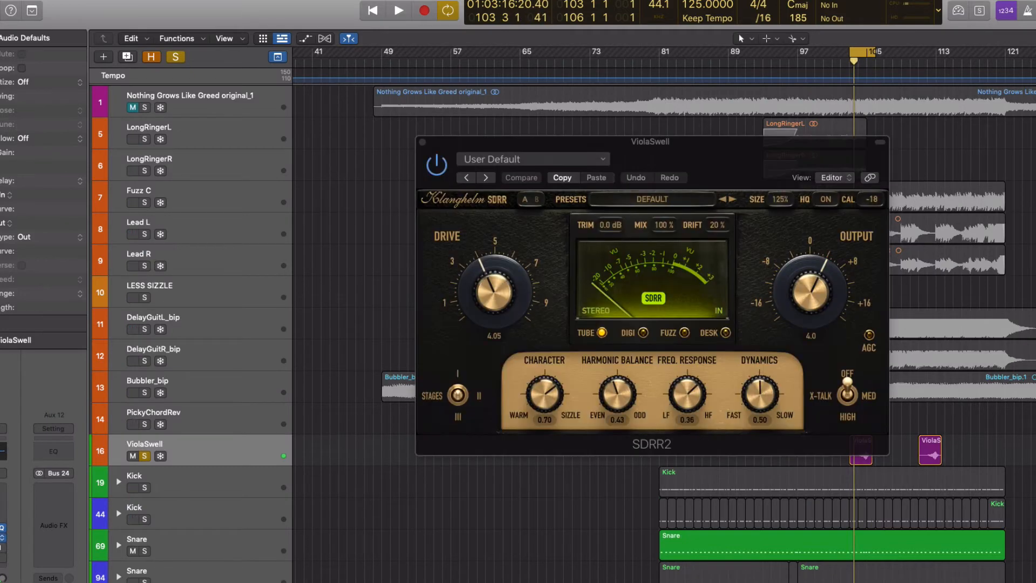
pyautogui.moveTo(705, 151); pyautogui.dragTo(575, 137)
pyautogui.moveTo(561, 137); pyautogui.dragTo(461, 116)
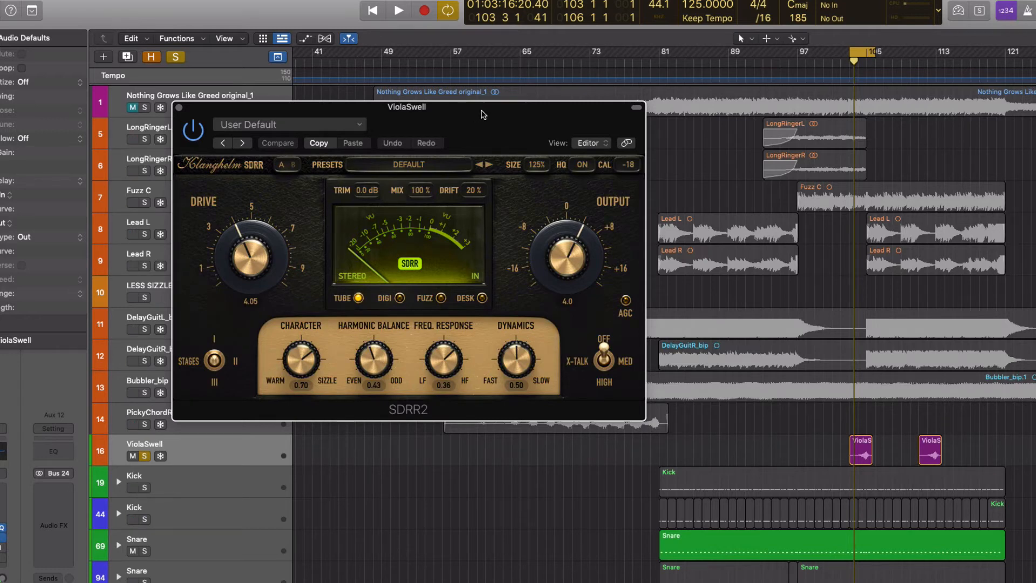
pyautogui.moveTo(490, 114); pyautogui.dragTo(455, 101)
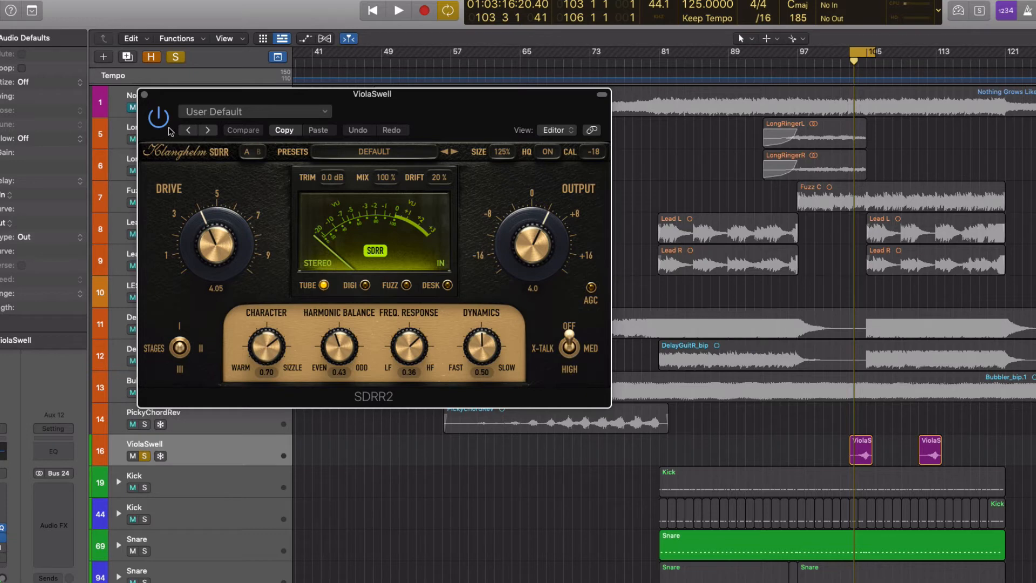
pyautogui.press('space')
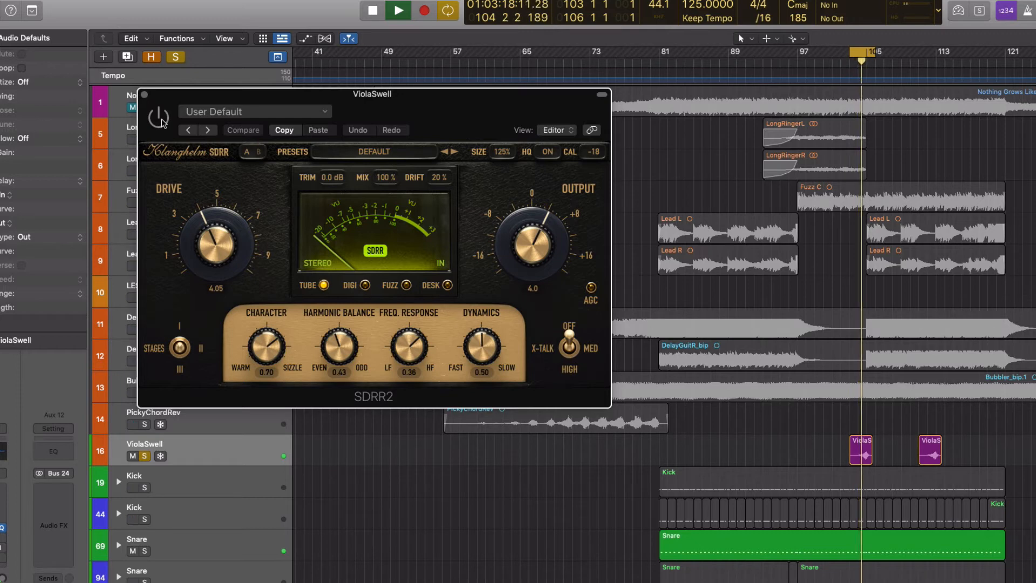
pyautogui.press('space')
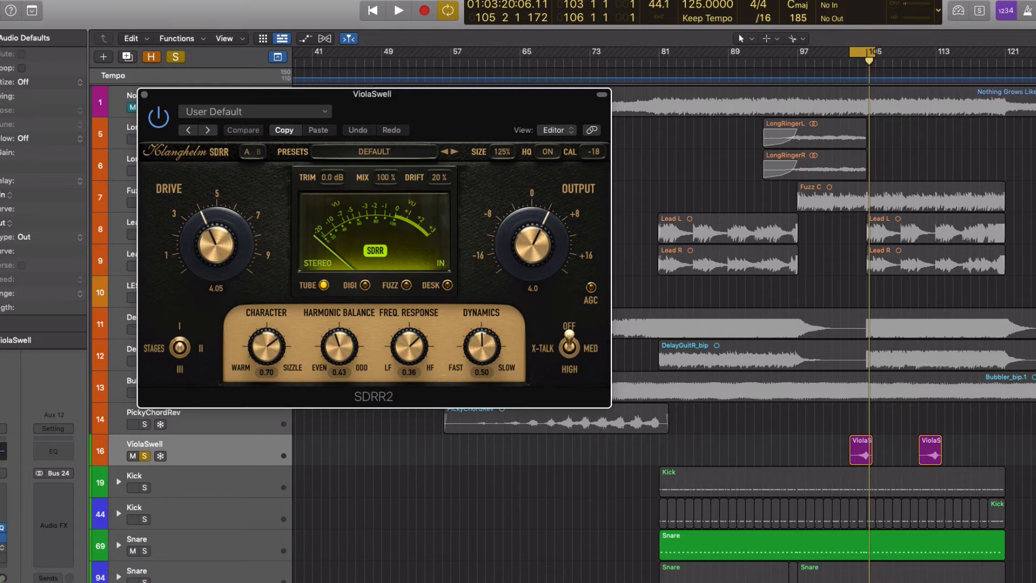
pyautogui.click(144, 95)
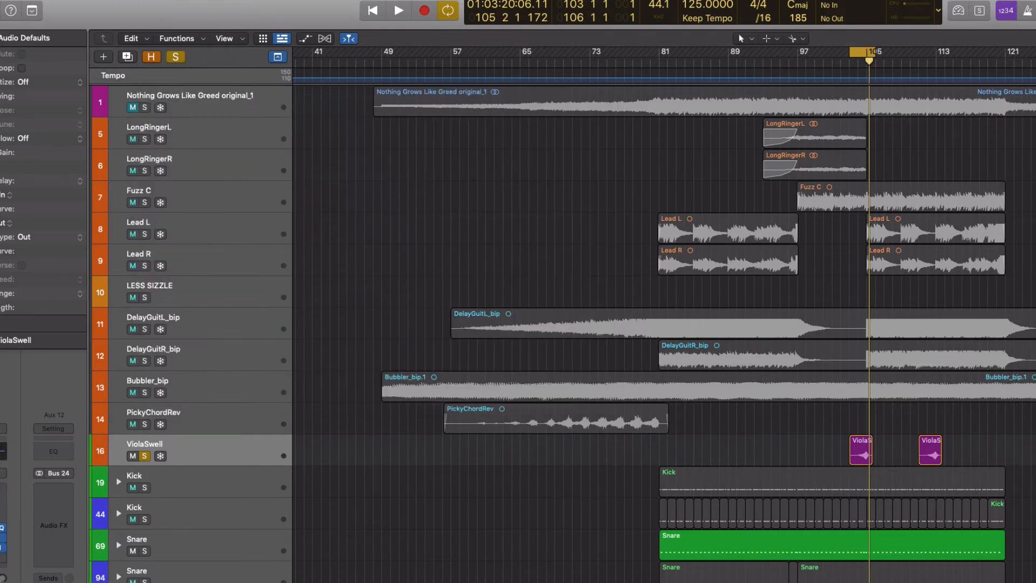
# Step: Open the ViolaSwell's PM-Liquid Air-Q, move its window aside, and try its AIR Freq knob
pyautogui.click(1, 547)
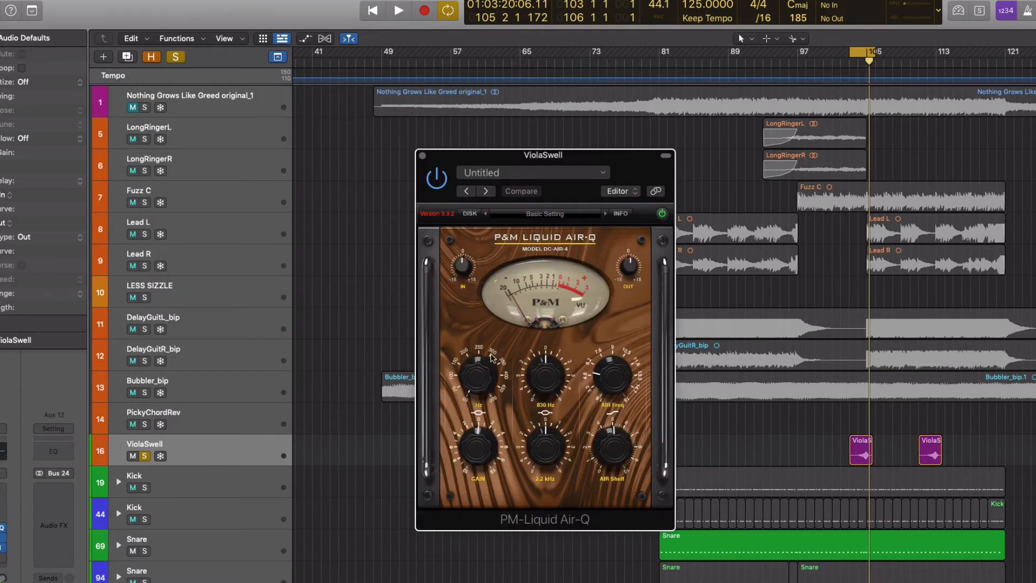
pyautogui.moveTo(585, 159)
pyautogui.mouseDown()
pyautogui.moveTo(394, 136)
pyautogui.moveTo(394, 122)
pyautogui.mouseUp()
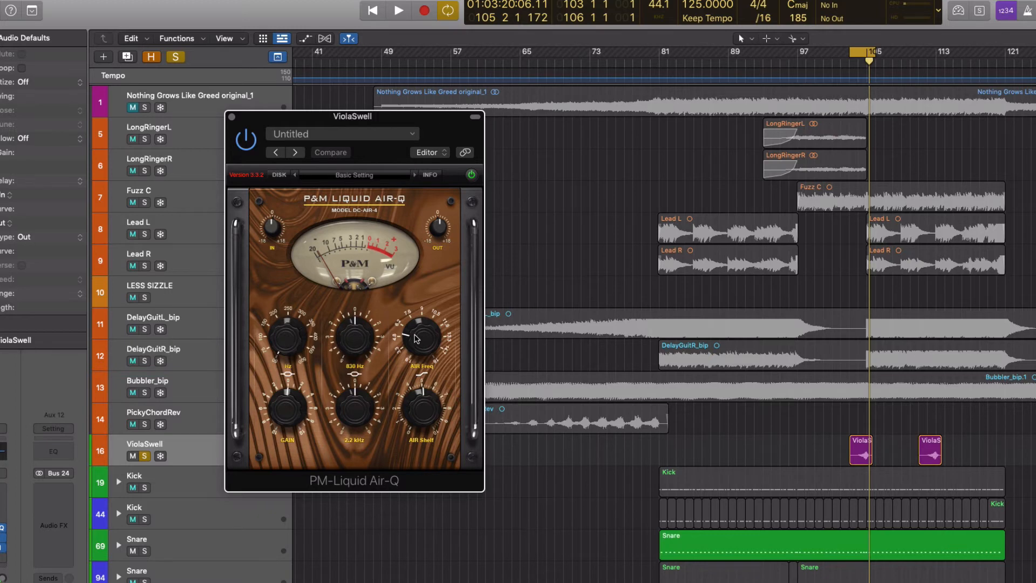
pyautogui.moveTo(416, 340); pyautogui.dragTo(429, 339)
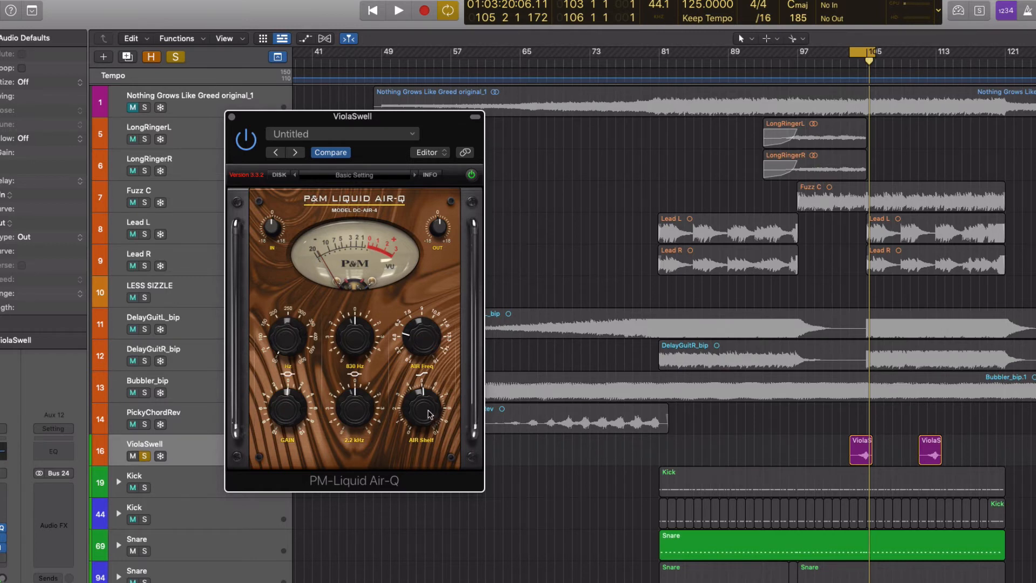
# Step: Compare the soloed ViolaSwell with the PM-Liquid Air-Q active and bypassed, leaving it bypassed
pyautogui.press('space')
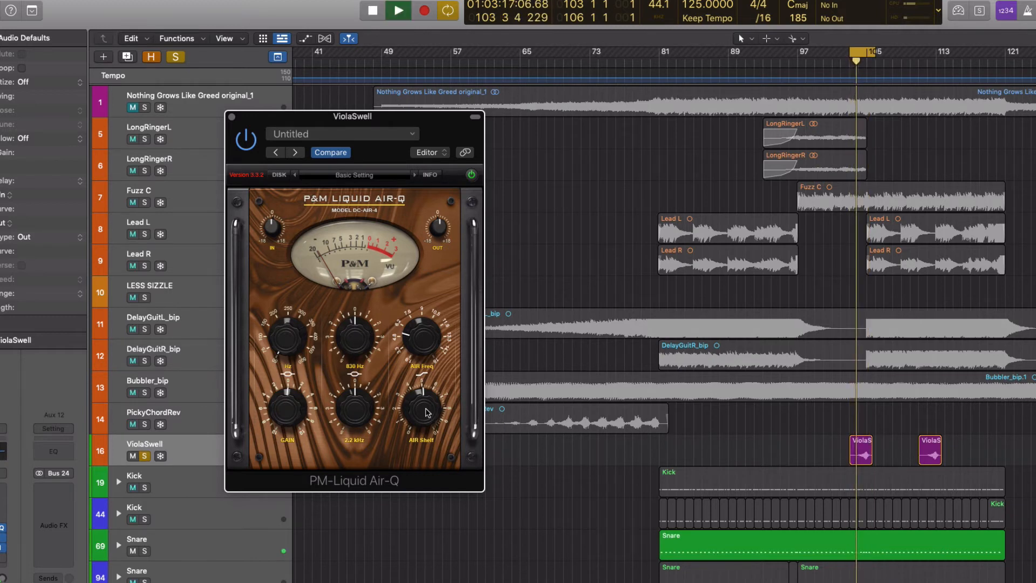
pyautogui.click(250, 145)
pyautogui.press('space')
pyautogui.press('space')
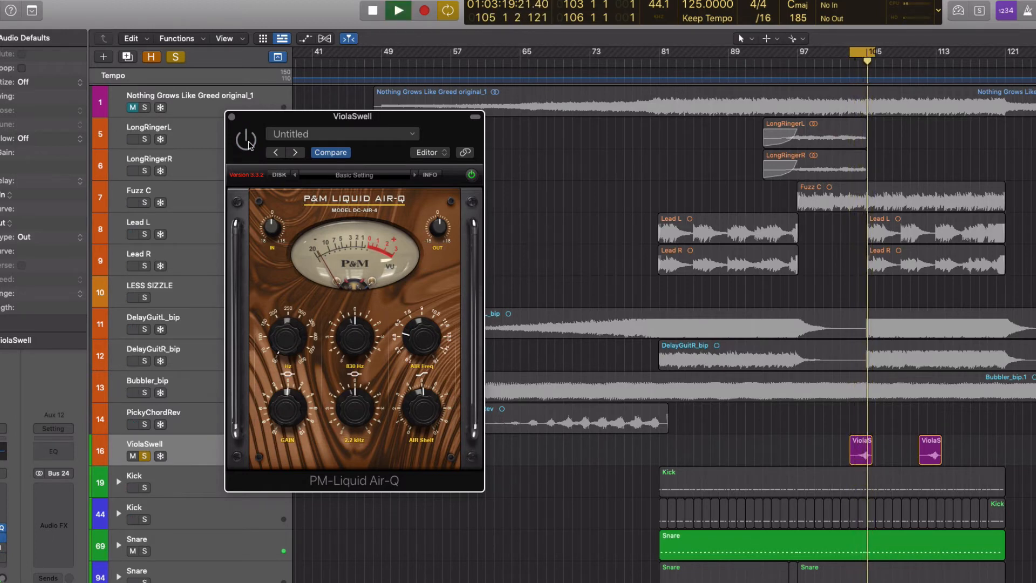
pyautogui.press('space')
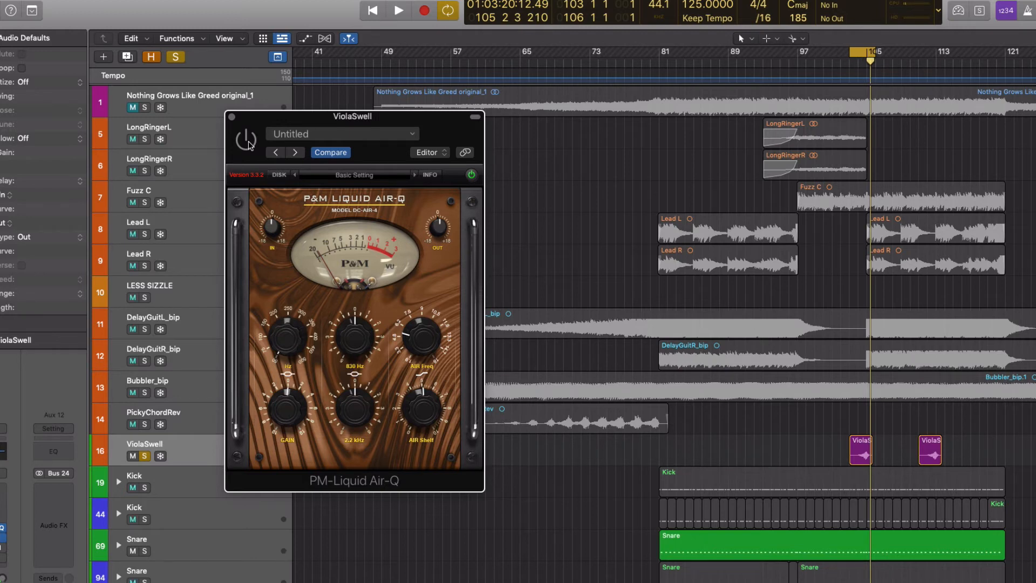
# Step: Open the ViolaSwell's Stereo Delay, play the soloed swell through it with cycle mode turned off, and close its window
pyautogui.click(231, 117)
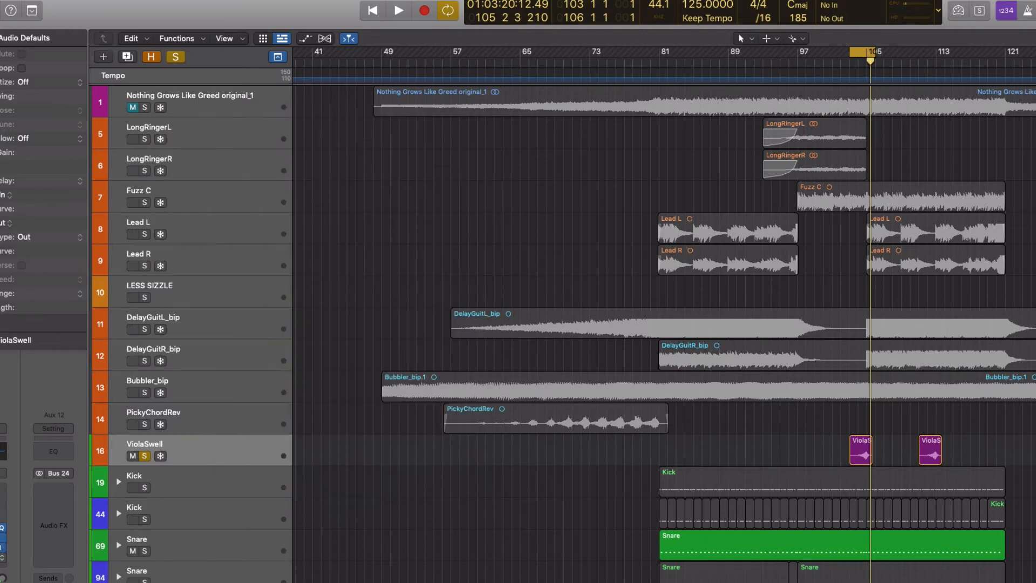
pyautogui.click(1, 557)
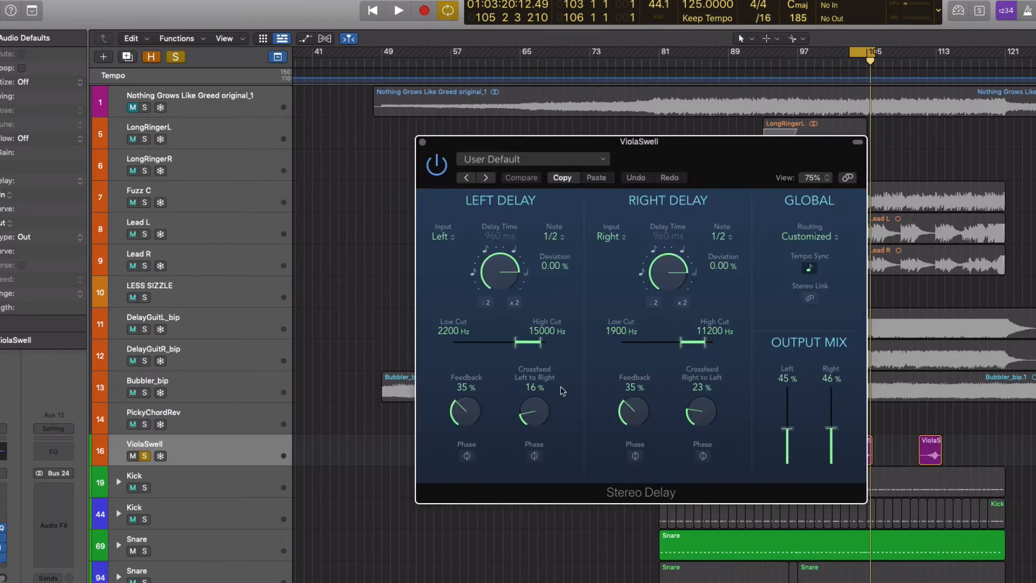
pyautogui.moveTo(719, 154); pyautogui.dragTo(424, 214)
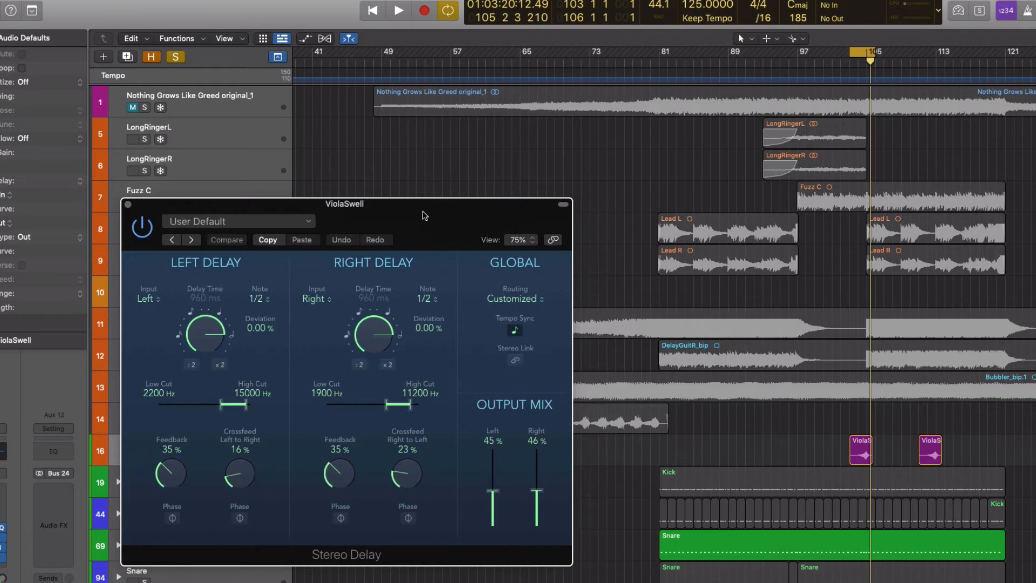
pyautogui.press('space')
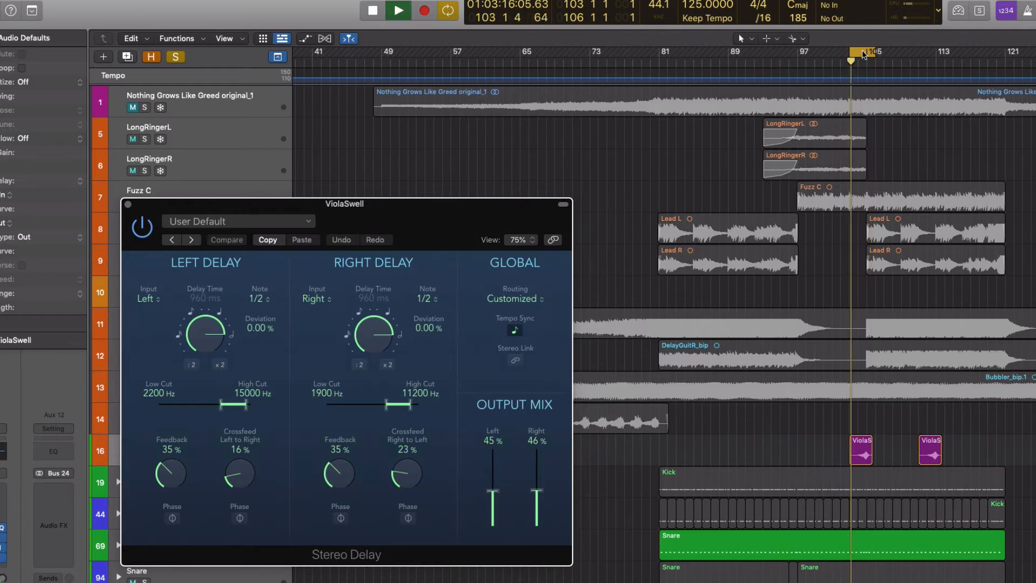
pyautogui.click(861, 52)
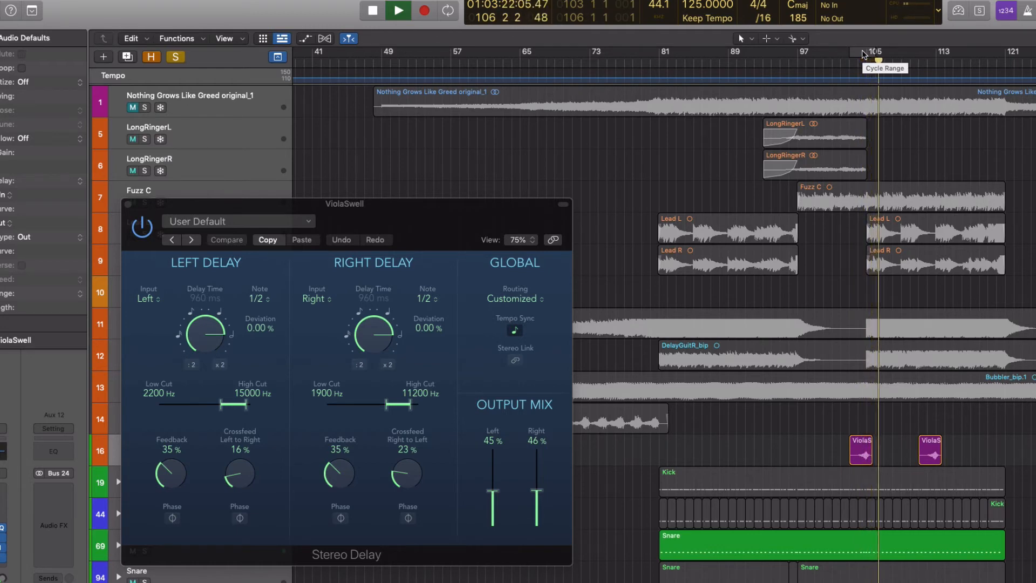
pyautogui.press('space')
pyautogui.click(128, 204)
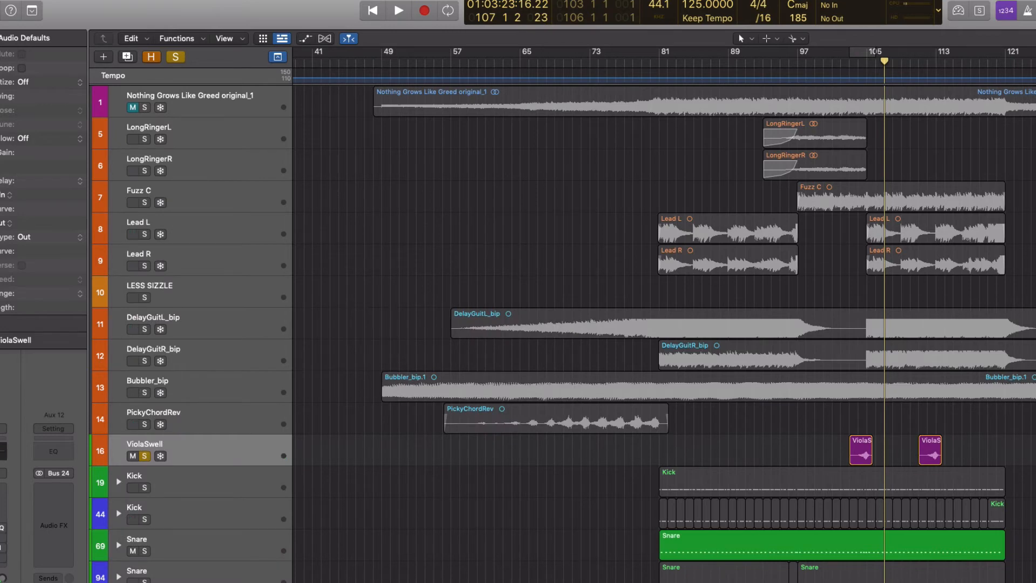
# Step: Clear all solos and play the full mix from around bar 105 with the ViolaSwell's insert plug-ins bypassed
pyautogui.click(176, 56)
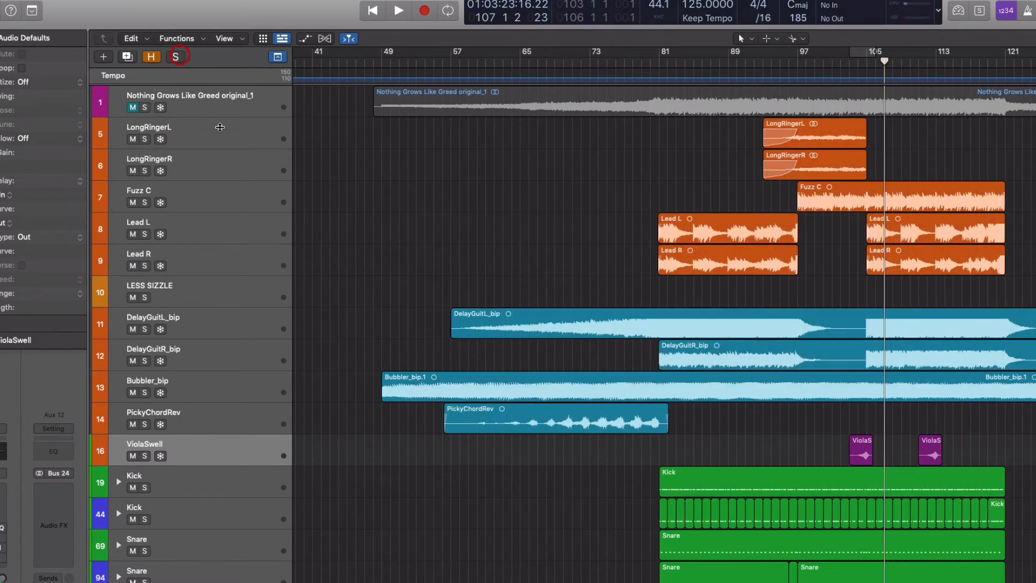
pyautogui.click(872, 53)
pyautogui.press('space')
pyautogui.press('c')
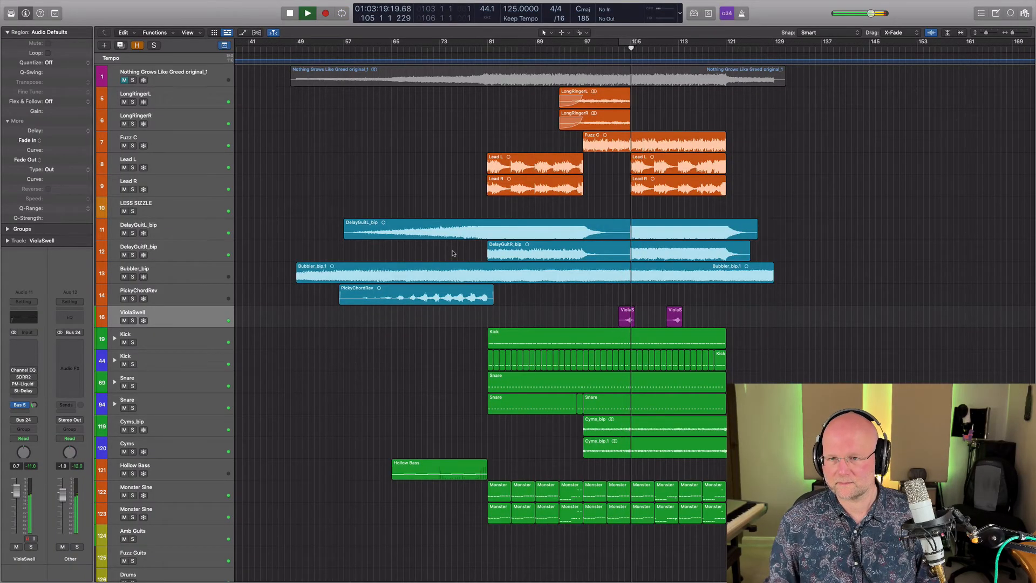
pyautogui.press('space')
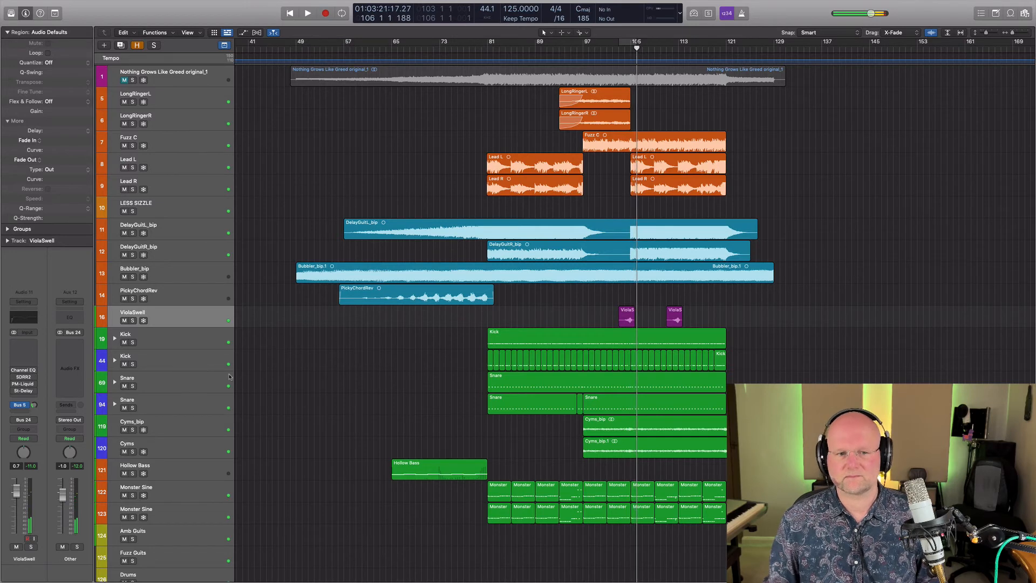
# Step: Reactivate all four ViolaSwell insert plug-ins and play the mix again to hear the processed swell
pyautogui.moveTo(13, 372); pyautogui.dragTo(13, 385)
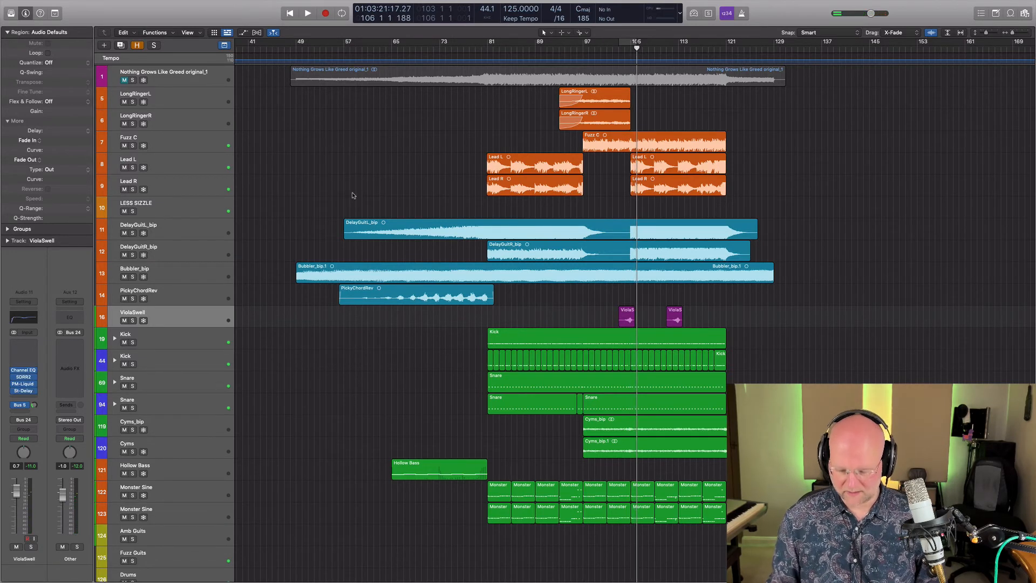
pyautogui.press('space')
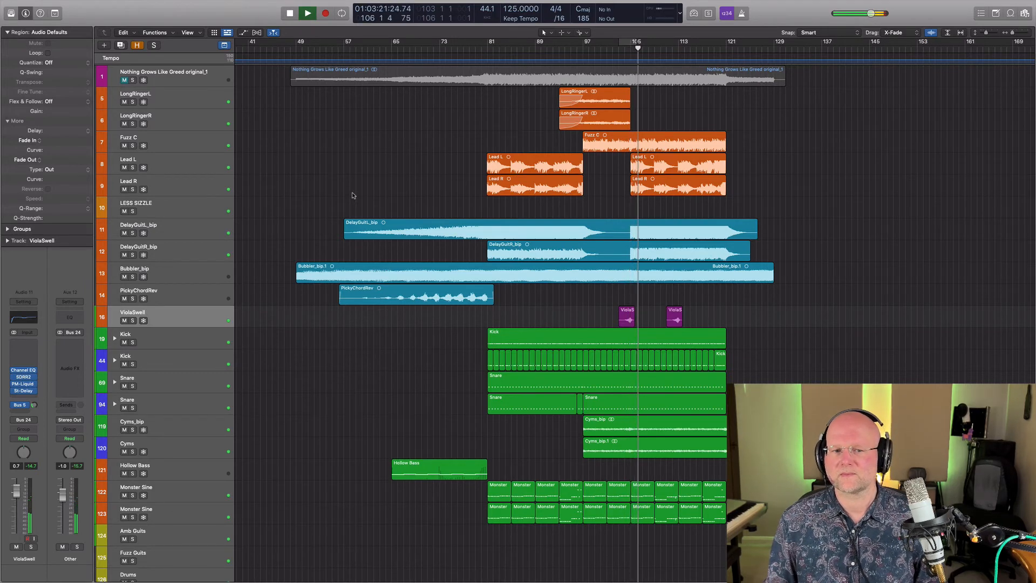
pyautogui.press('space')
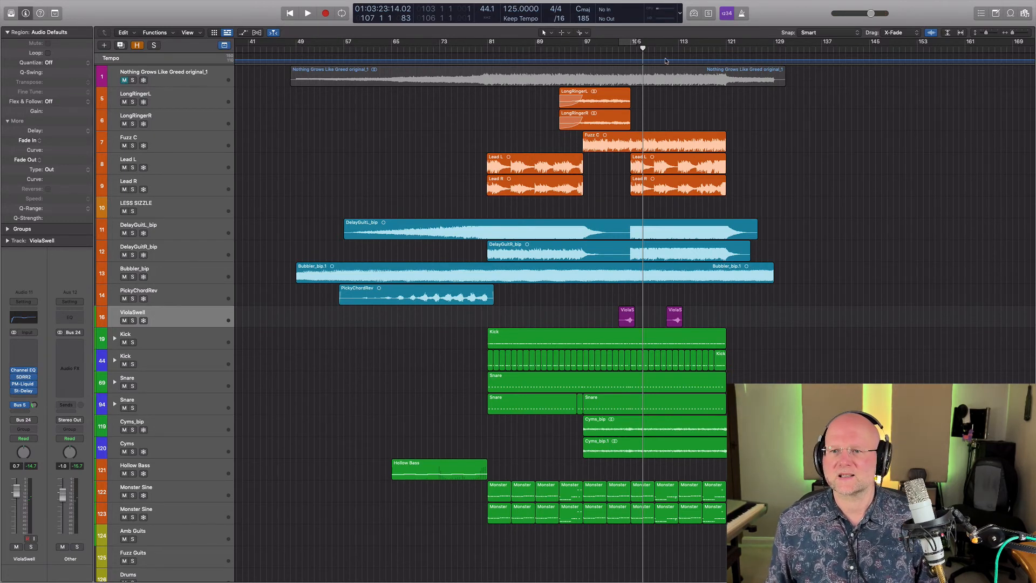
pyautogui.moveTo(661, 96); pyautogui.dragTo(749, 553)
pyautogui.click(653, 226)
pyautogui.moveTo(652, 226); pyautogui.dragTo(639, 112)
# Step: Solo the Hollow Bass track, listen from the start of its region, and clear the solo
pyautogui.scroll(-3, 275, 310)
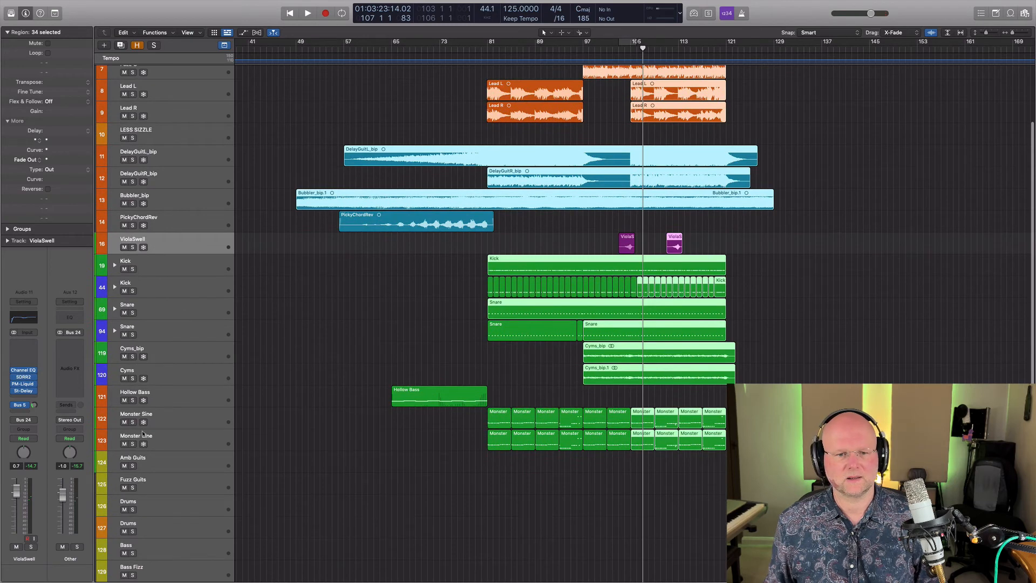
pyautogui.click(181, 421)
pyautogui.click(190, 396)
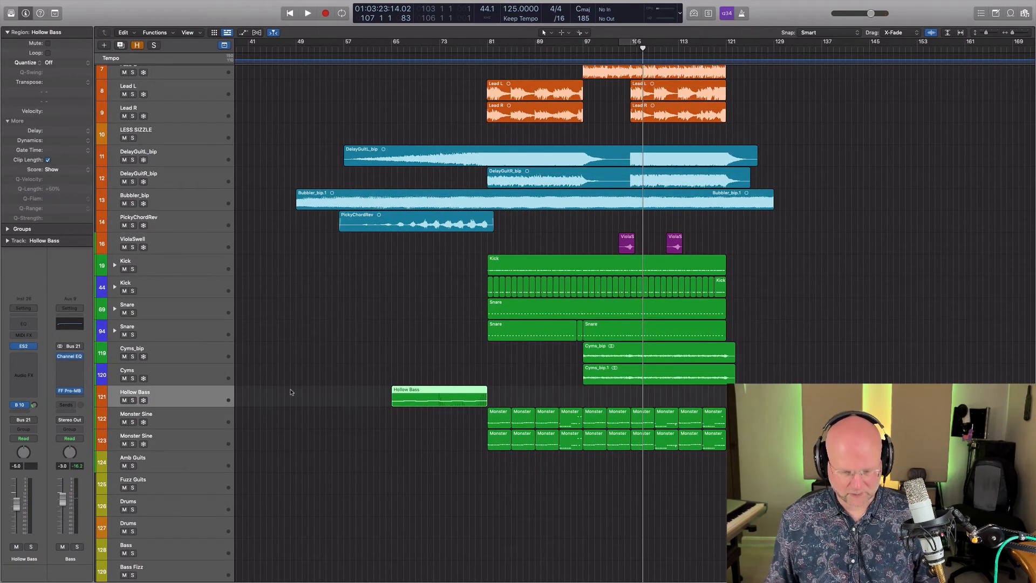
pyautogui.press('s')
pyautogui.click(395, 49)
pyautogui.press('space')
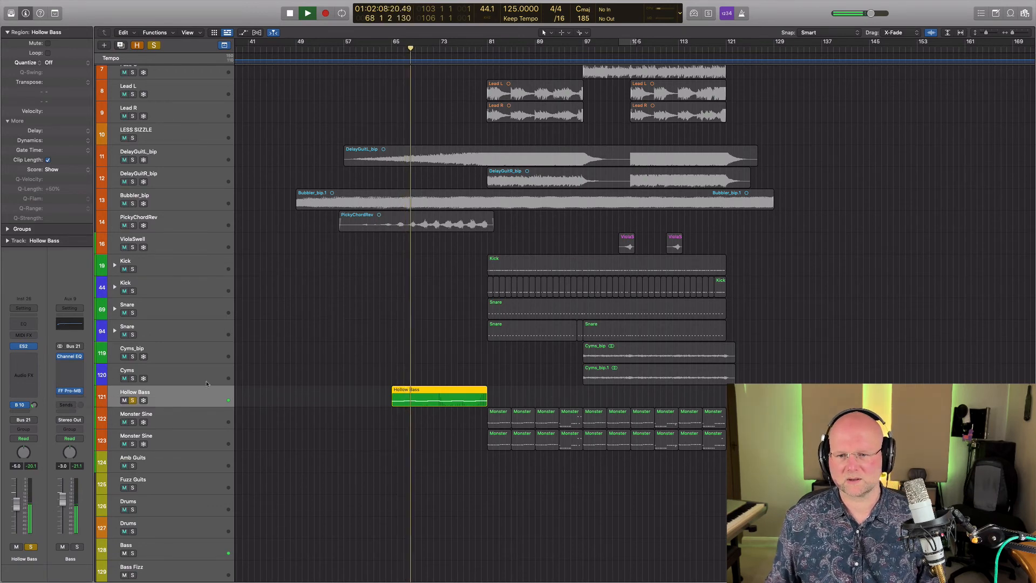
pyautogui.press('space')
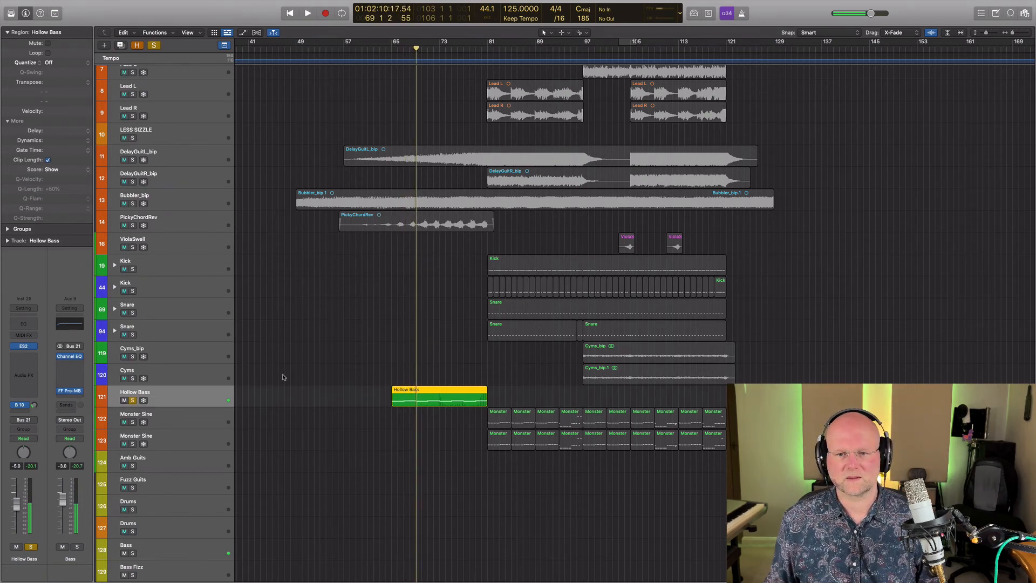
pyautogui.click(436, 371)
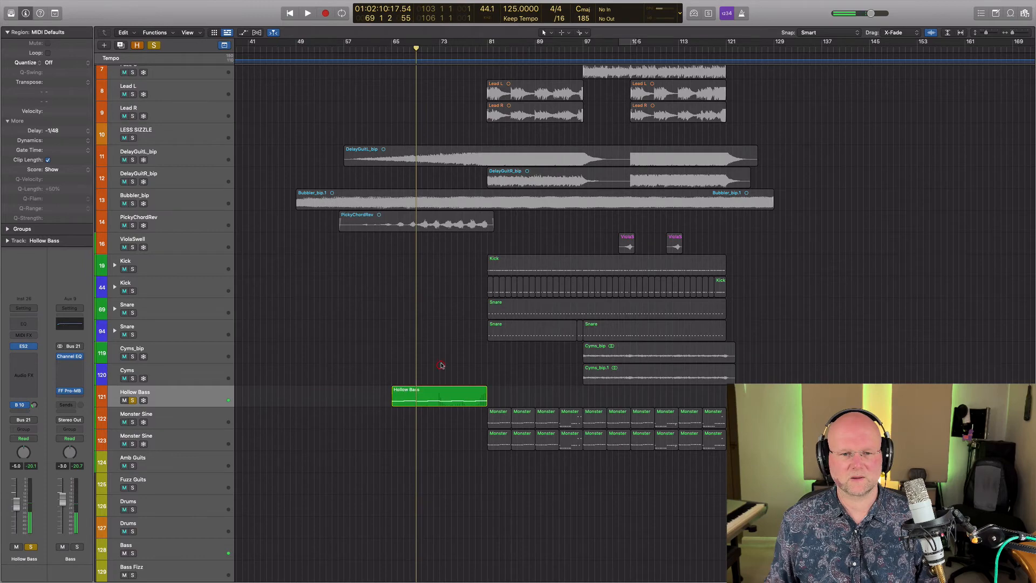
pyautogui.click(132, 400)
# Step: Select the two Monster Sine tracks, 122 and 123, together
pyautogui.click(179, 420)
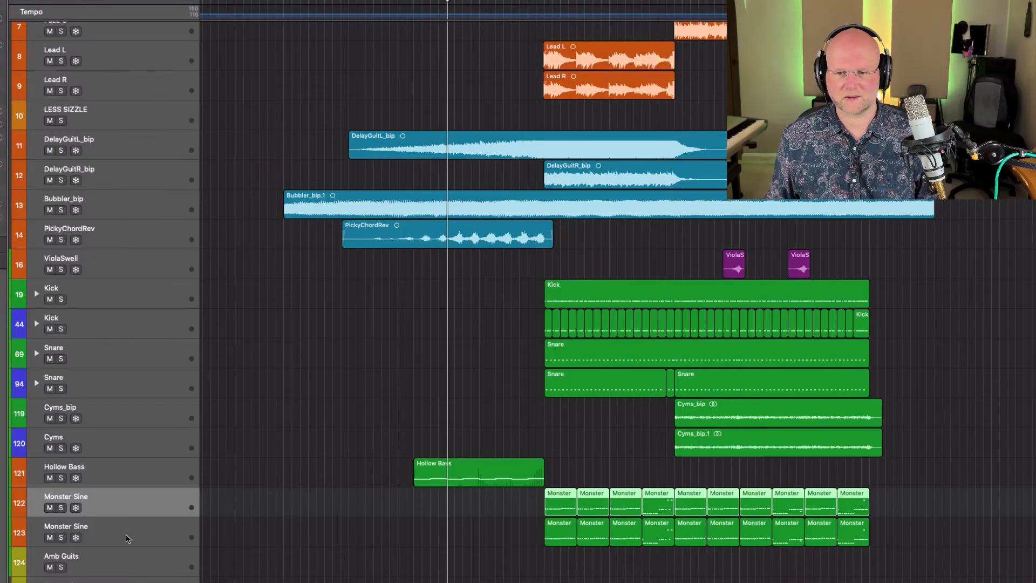
pyautogui.keyDown('shift'); pyautogui.click(125, 535); pyautogui.keyUp('shift')
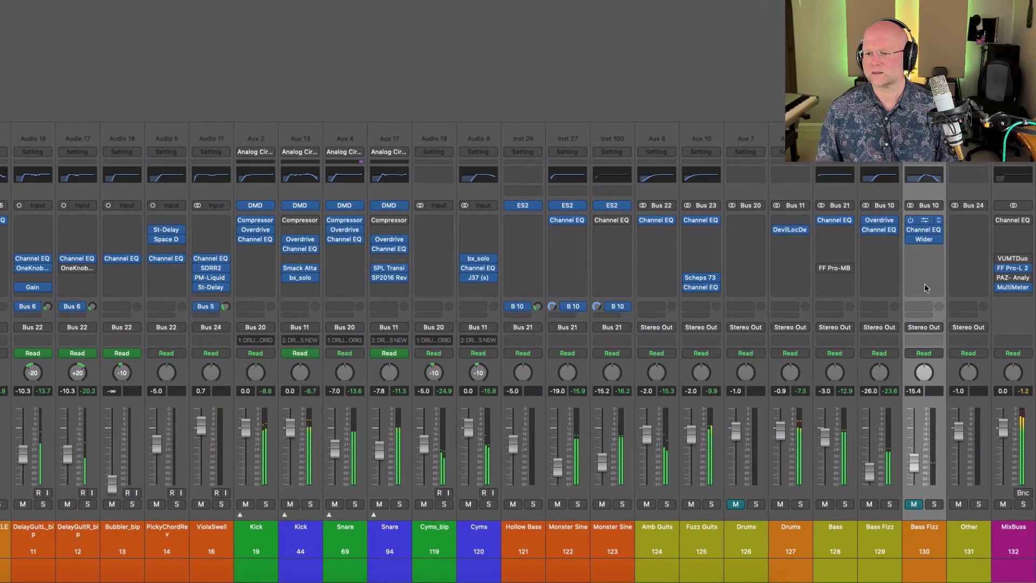
# Step: Unmute Bass Fizz channel 130, solo it with Bass and Bass Fizz 129, and compare the bass with and without channel 130
pyautogui.click(914, 504)
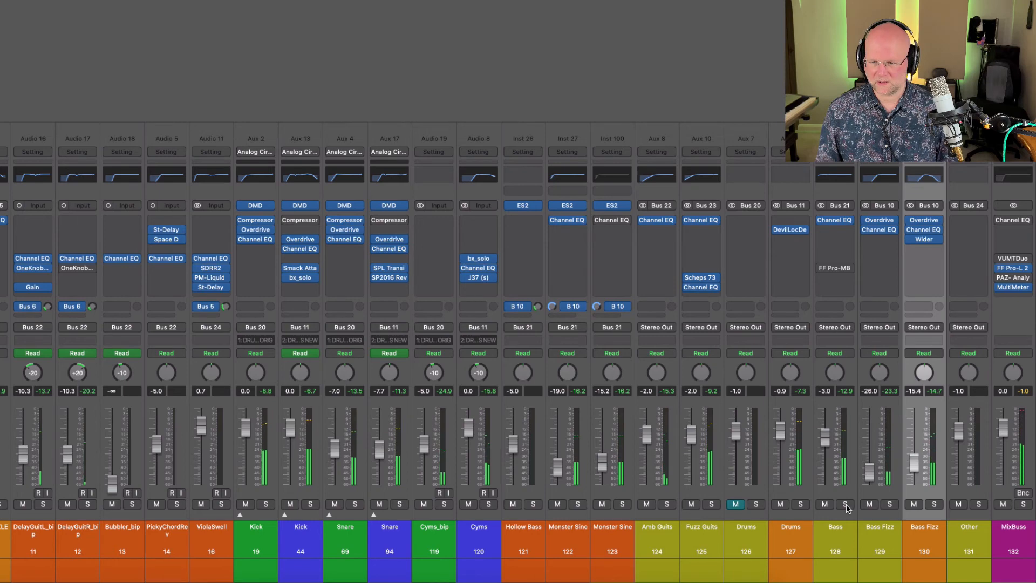
pyautogui.moveTo(850, 504); pyautogui.dragTo(935, 505)
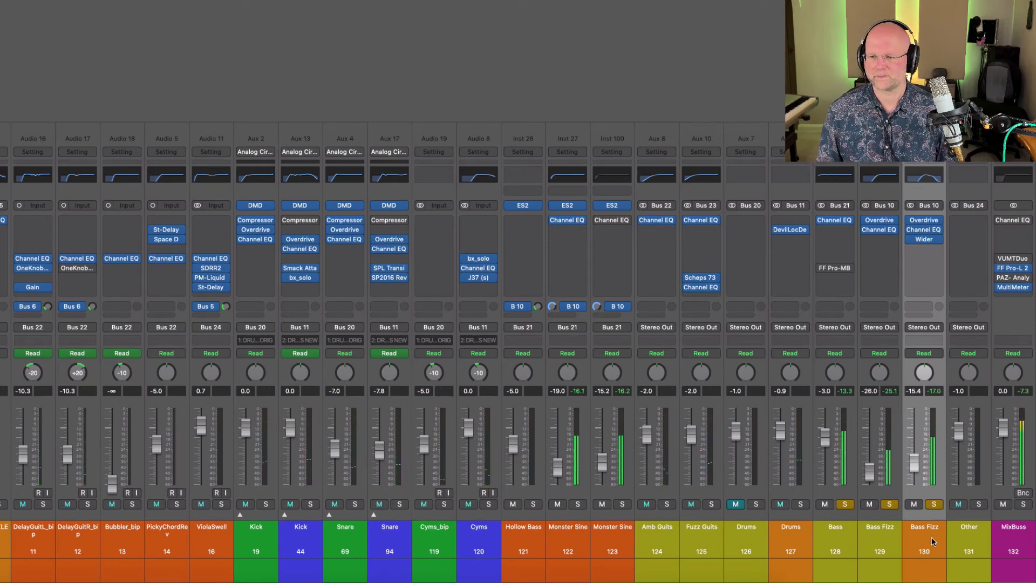
pyautogui.click(933, 504)
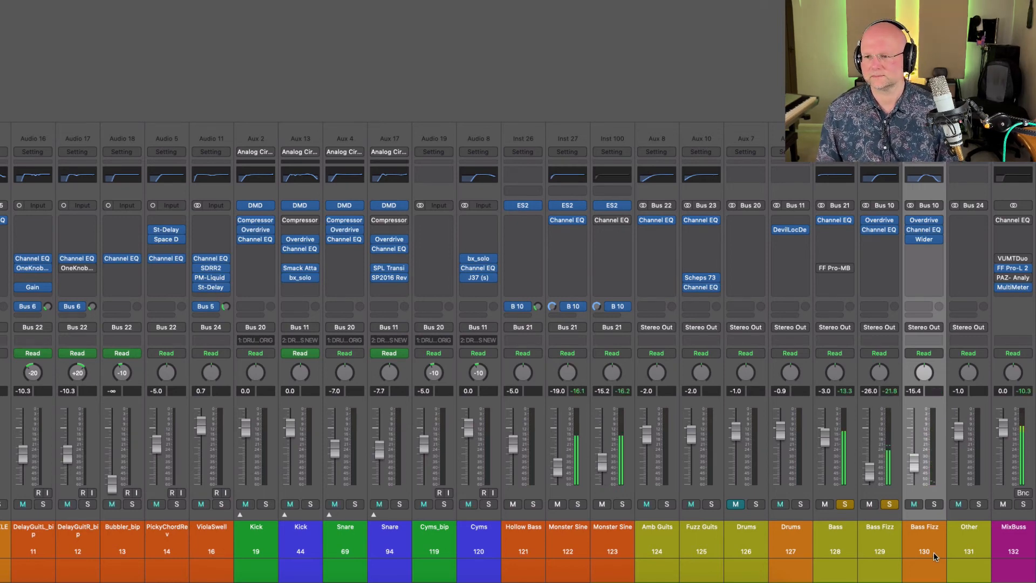
pyautogui.click(935, 504)
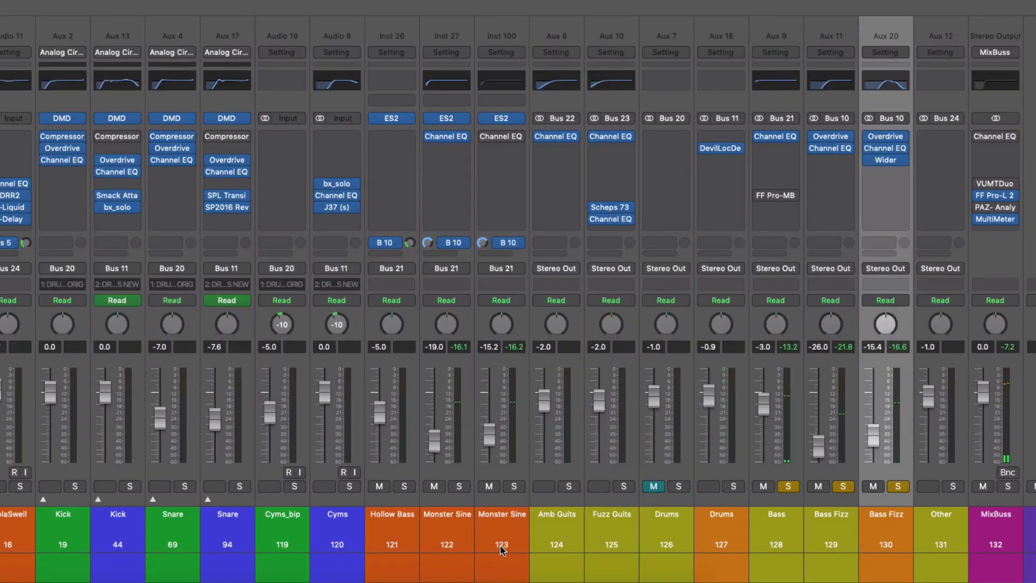
# Step: Select the two Monster Sine channels to show their Bus 10 sends, and inspect Bass Fizz 129's Channel EQ and Overdrive
pyautogui.click(612, 552)
pyautogui.keyDown('shift'); pyautogui.click(442, 540); pyautogui.keyUp('shift')
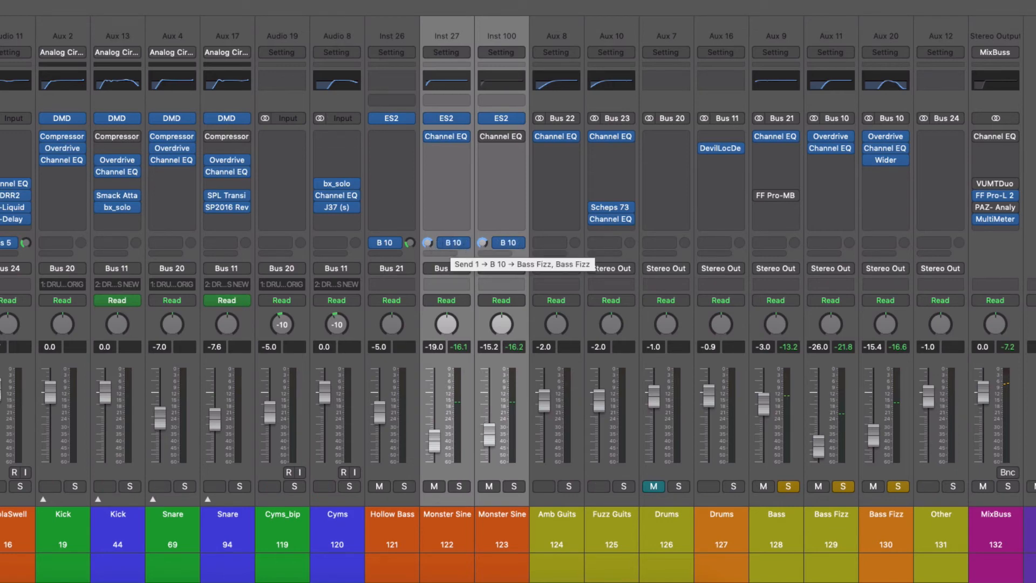
pyautogui.click(839, 535)
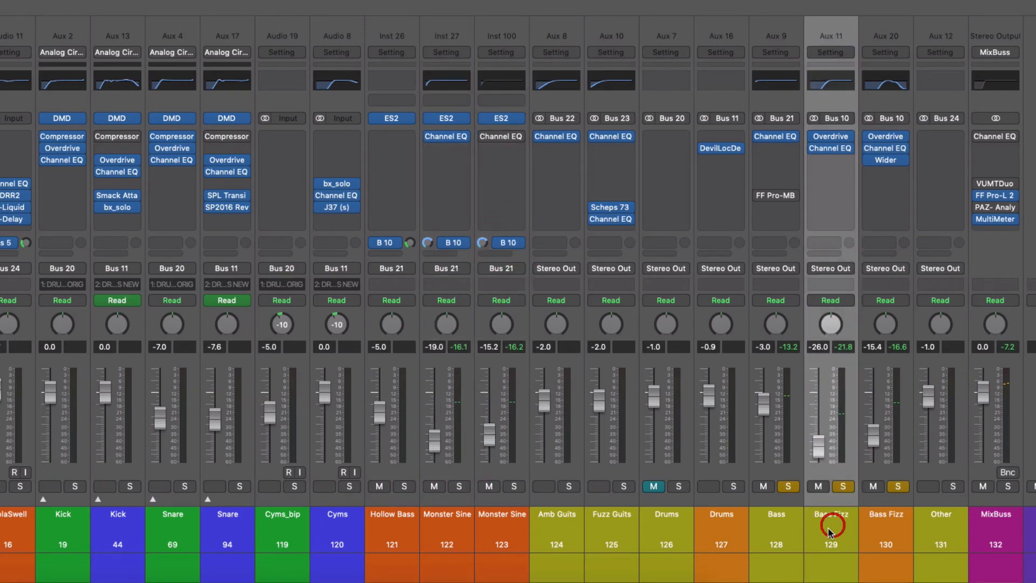
pyautogui.click(834, 84)
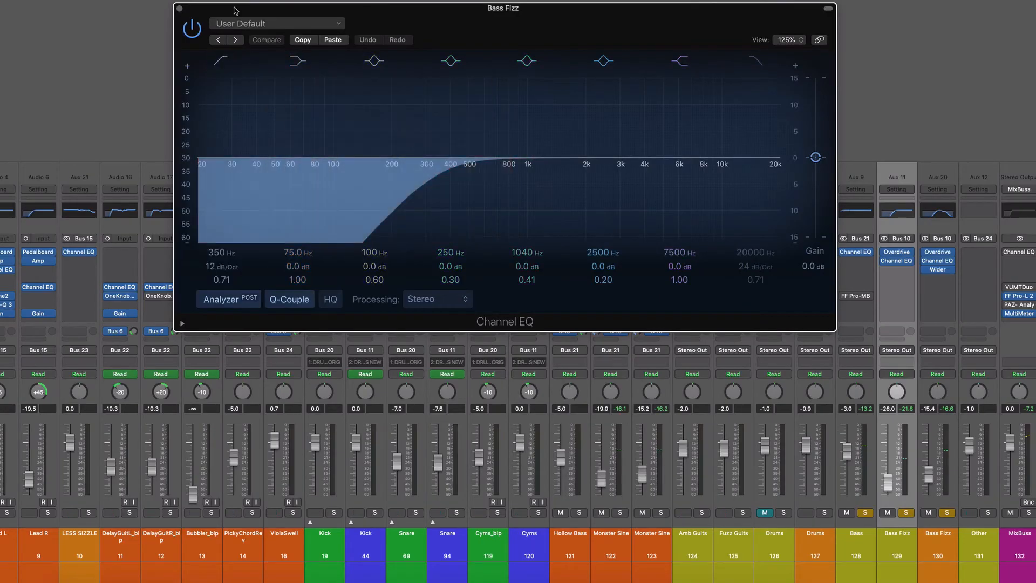
pyautogui.click(179, 8)
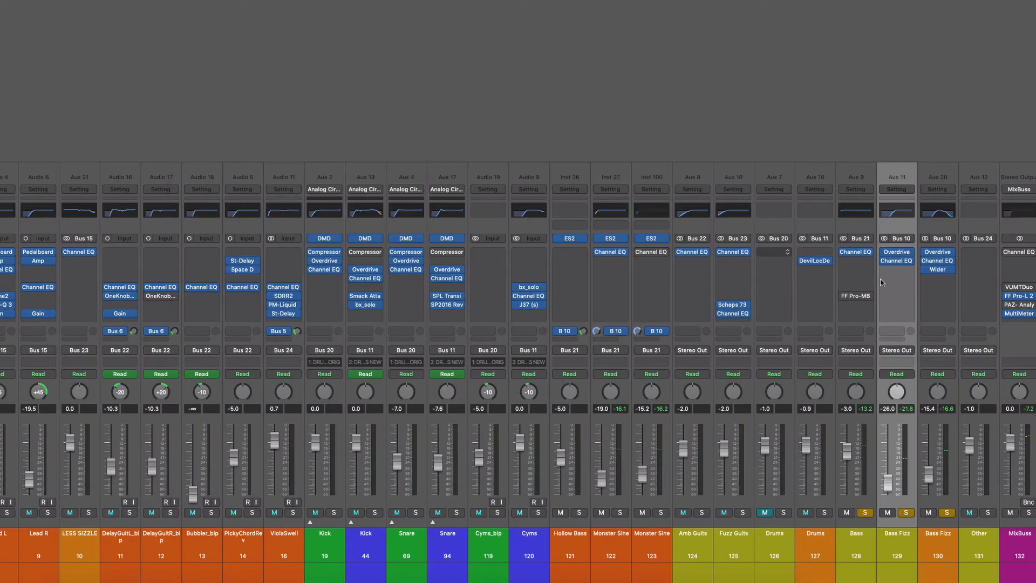
pyautogui.click(896, 253)
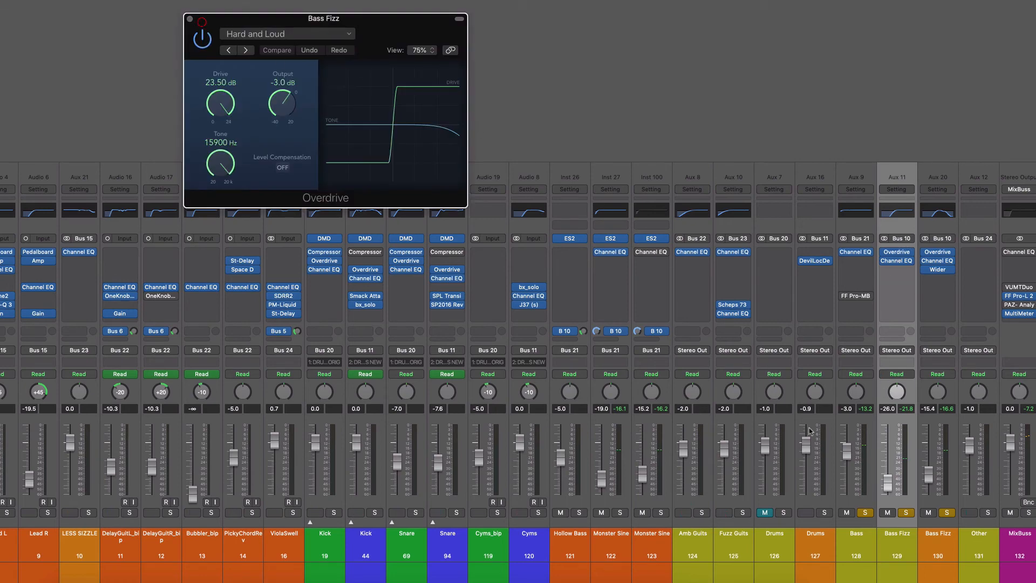
pyautogui.click(190, 18)
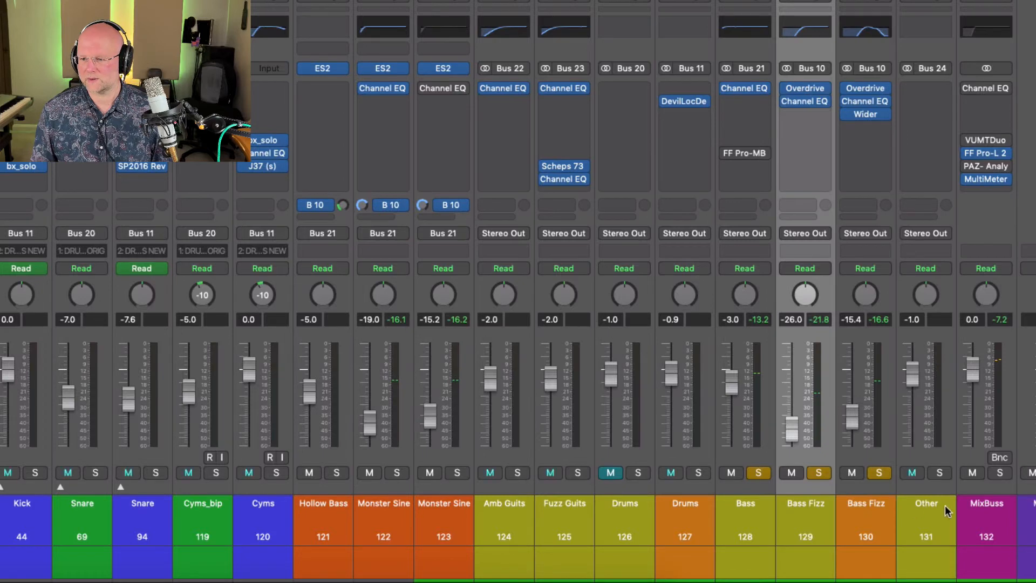
# Step: Take Bass Fizz 130 out of solo, and compare the soloed Bass channel with and without Bass Fizz 129
pyautogui.click(946, 512)
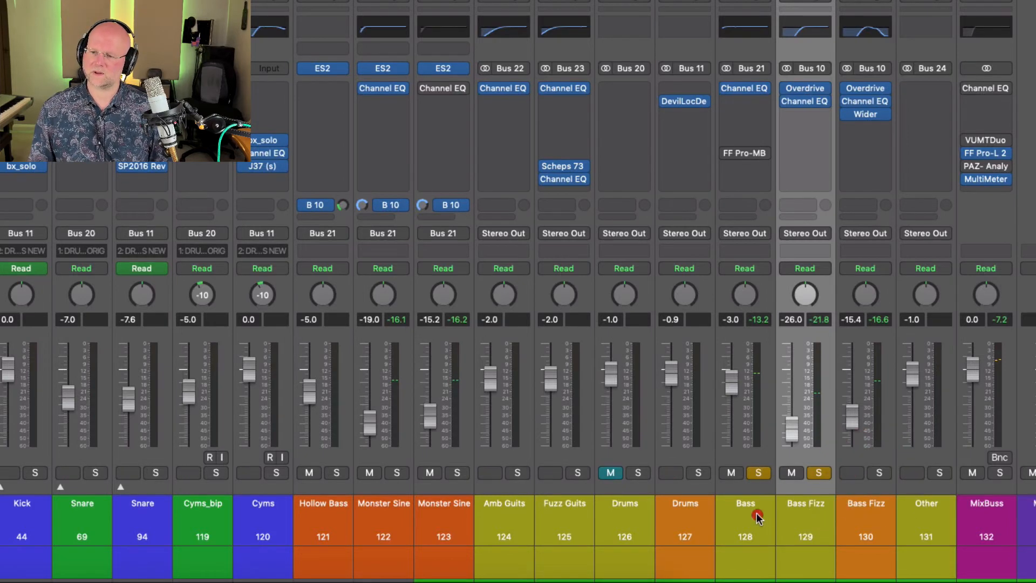
pyautogui.click(757, 512)
pyautogui.keyDown('shift'); pyautogui.click(809, 515); pyautogui.keyUp('shift')
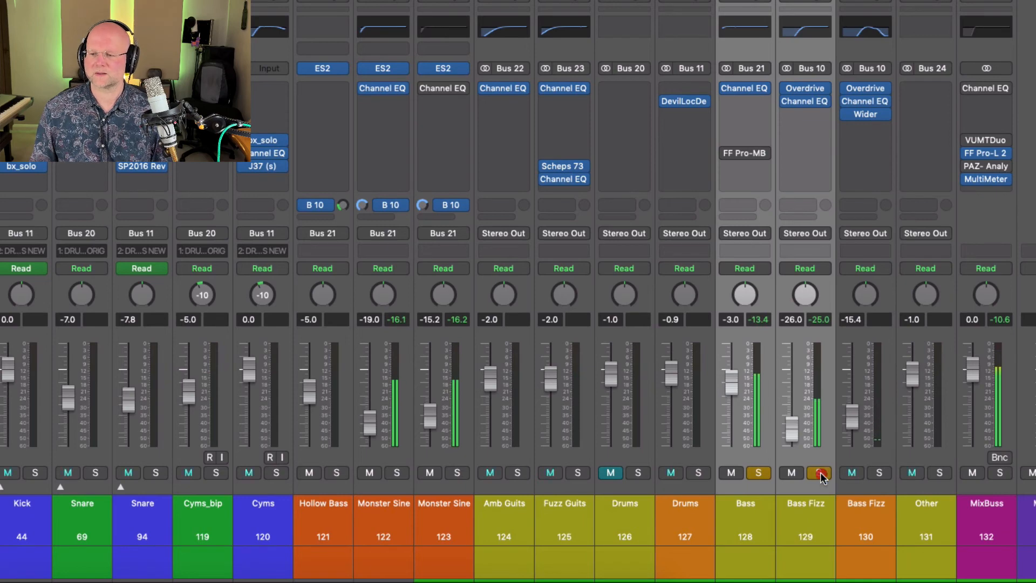
pyautogui.click(818, 472)
pyautogui.click(809, 505)
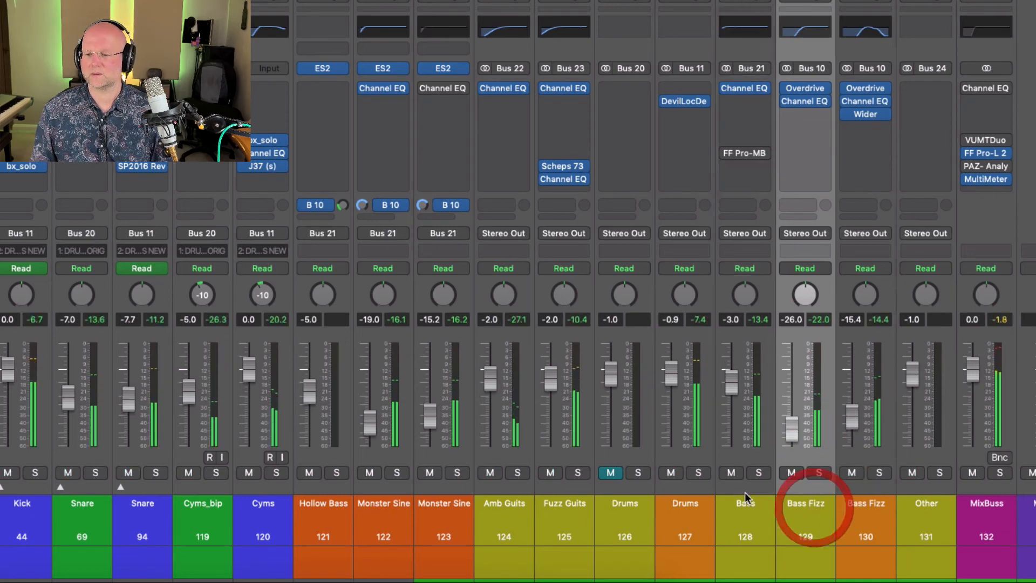
pyautogui.click(758, 472)
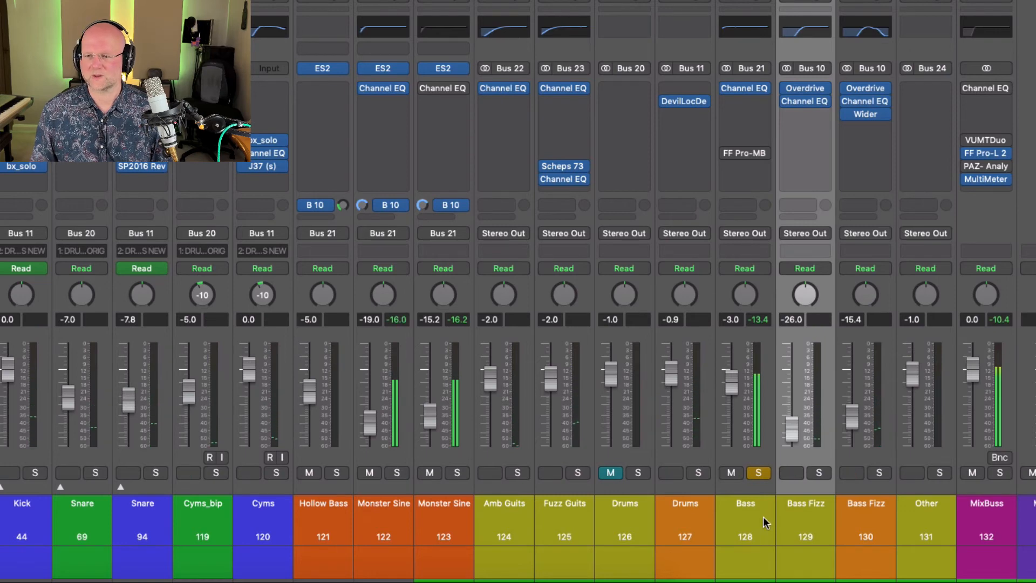
pyautogui.click(818, 473)
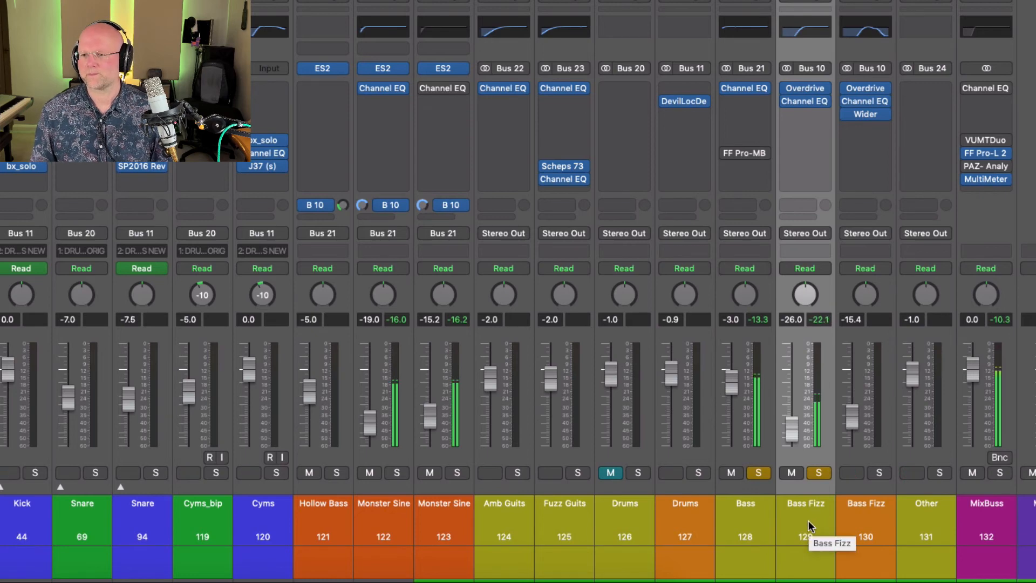
# Step: Open Bass Fizz 130's Overdrive to compare its settings with Bass Fizz 129's Overdrive, and close both plug-in windows
pyautogui.click(872, 300)
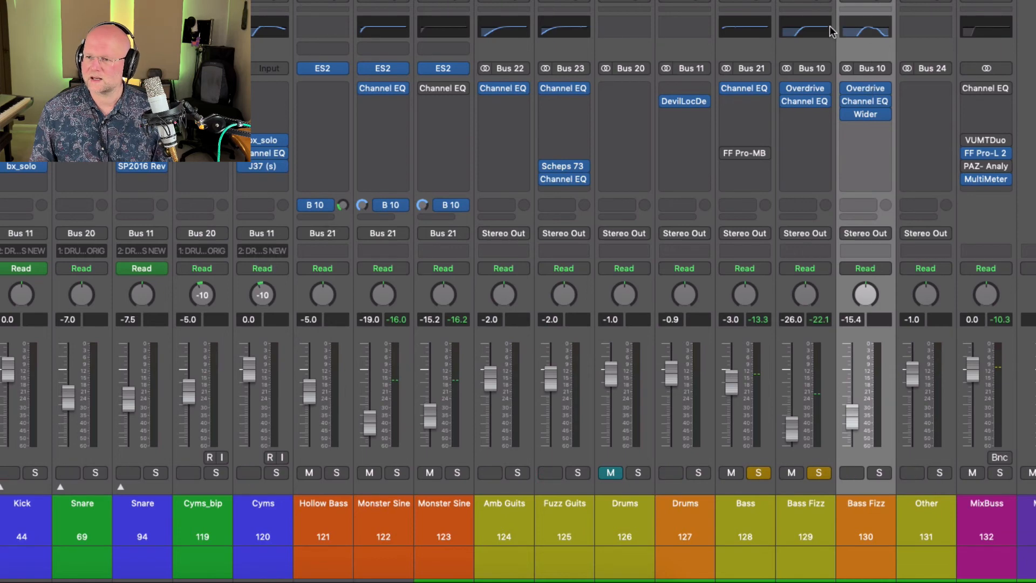
pyautogui.click(872, 86)
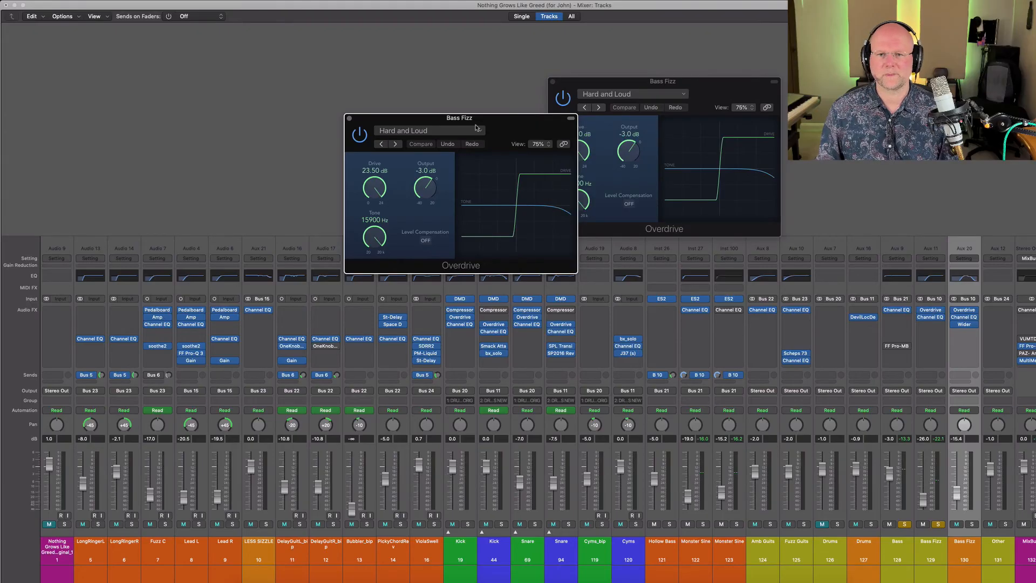
pyautogui.moveTo(494, 121); pyautogui.dragTo(446, 85)
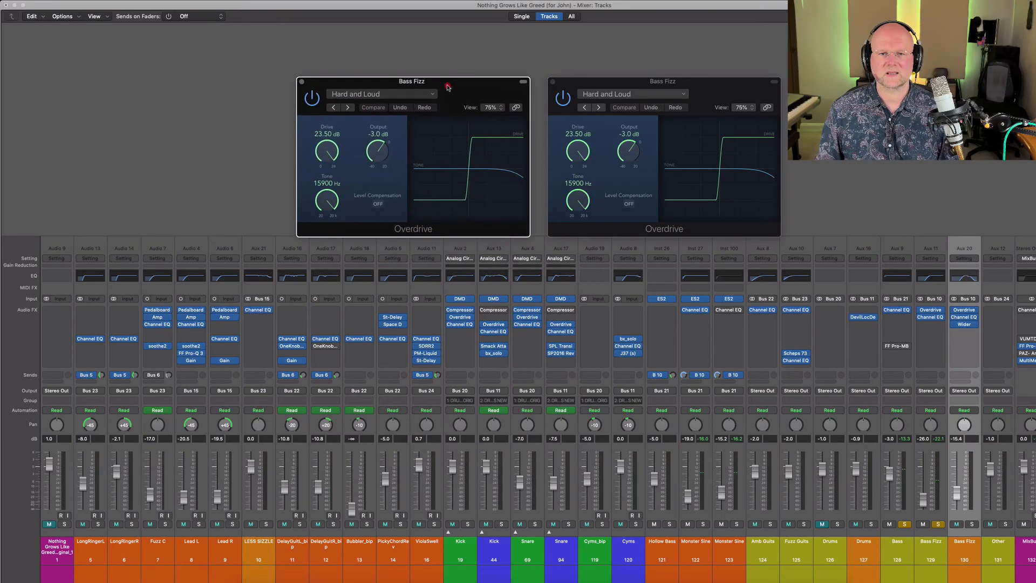
pyautogui.click(302, 81)
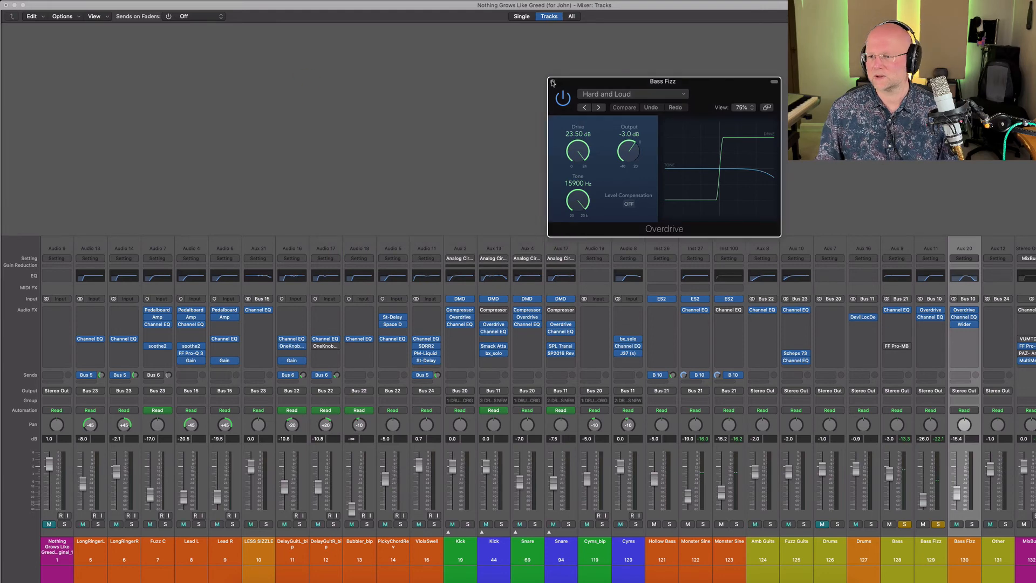
pyautogui.click(552, 82)
# Step: Show the Channel EQs of both Bass Fizz channels together for comparison, with the smaller window's view set to 150%
pyautogui.click(961, 317)
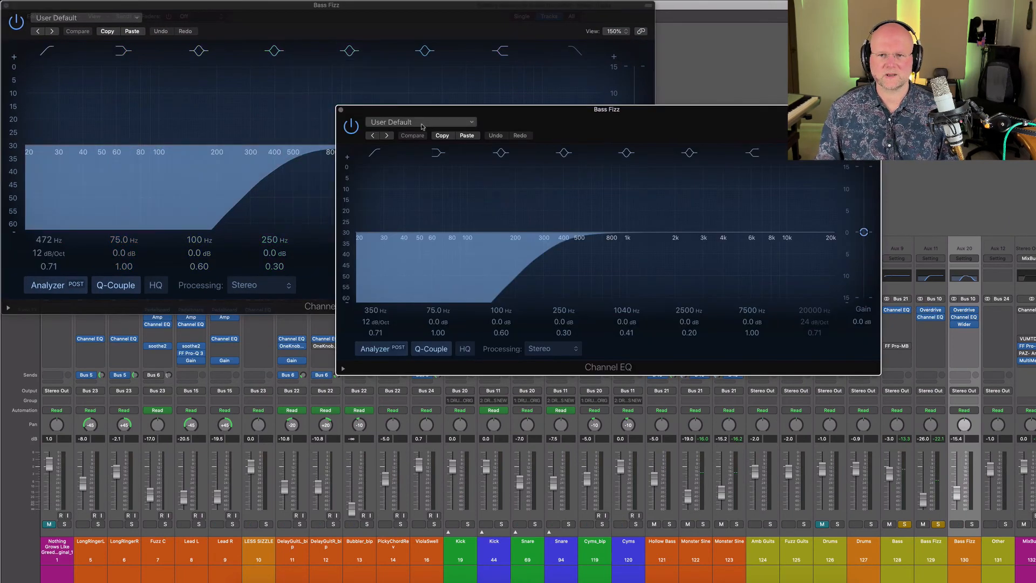
pyautogui.moveTo(494, 109); pyautogui.dragTo(176, 286)
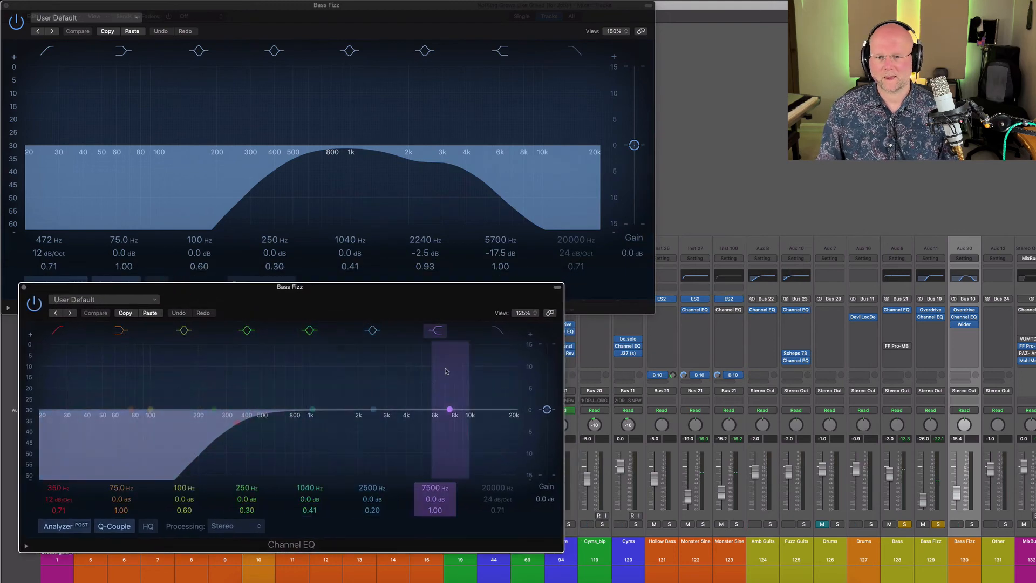
pyautogui.click(524, 313)
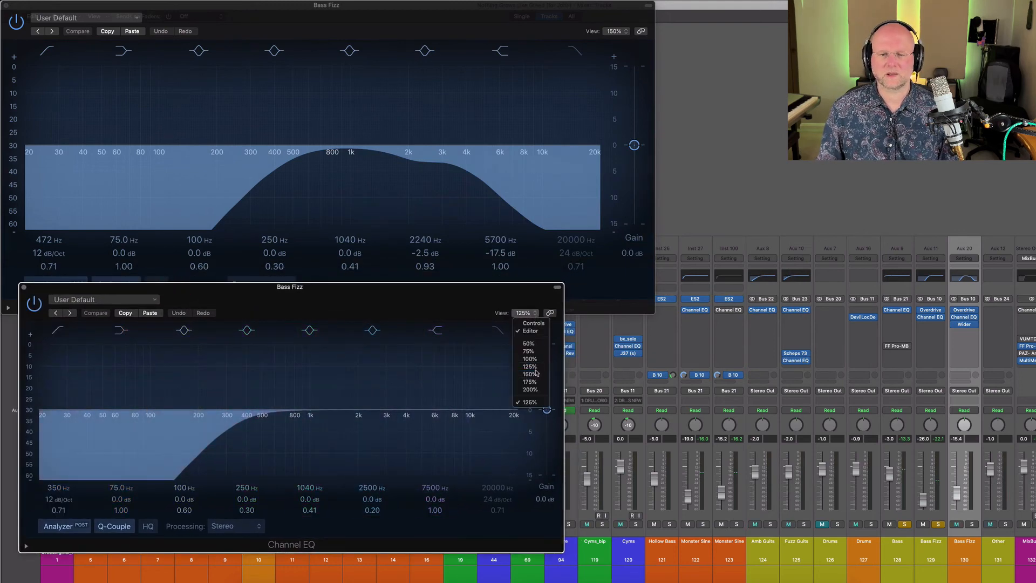
pyautogui.click(536, 372)
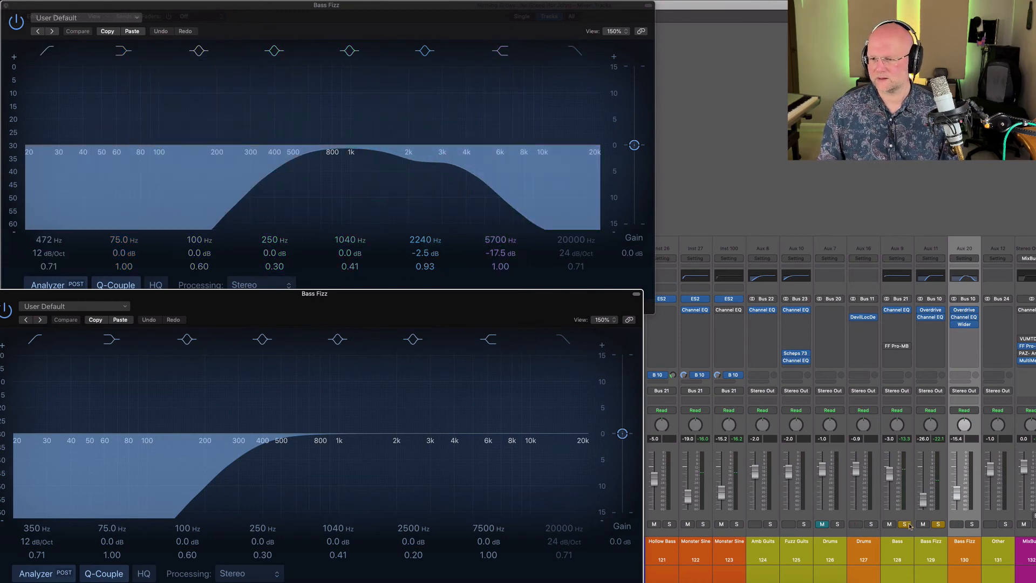
# Step: Solo only Bass Fizz 130, compare its Channel EQ with the 5700 Hz high shelf off and on, and close both EQs
pyautogui.click(937, 524)
pyautogui.click(971, 524)
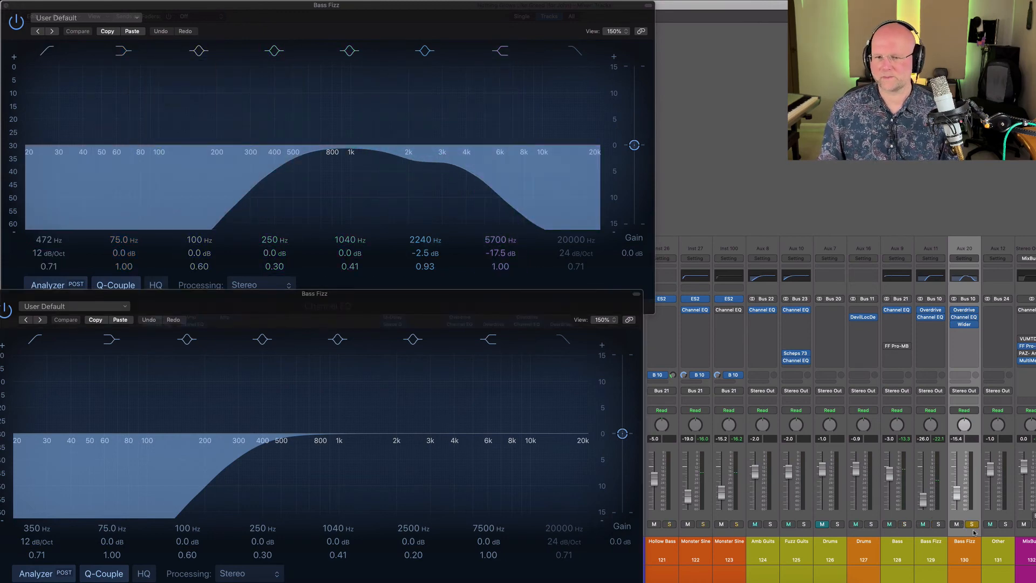
pyautogui.click(506, 55)
pyautogui.click(505, 53)
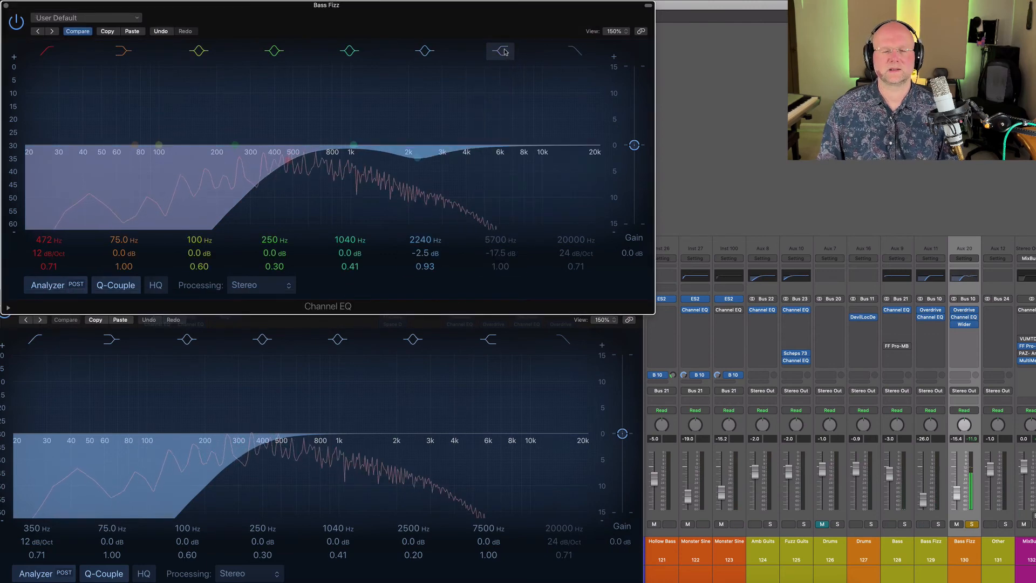
pyautogui.click(504, 52)
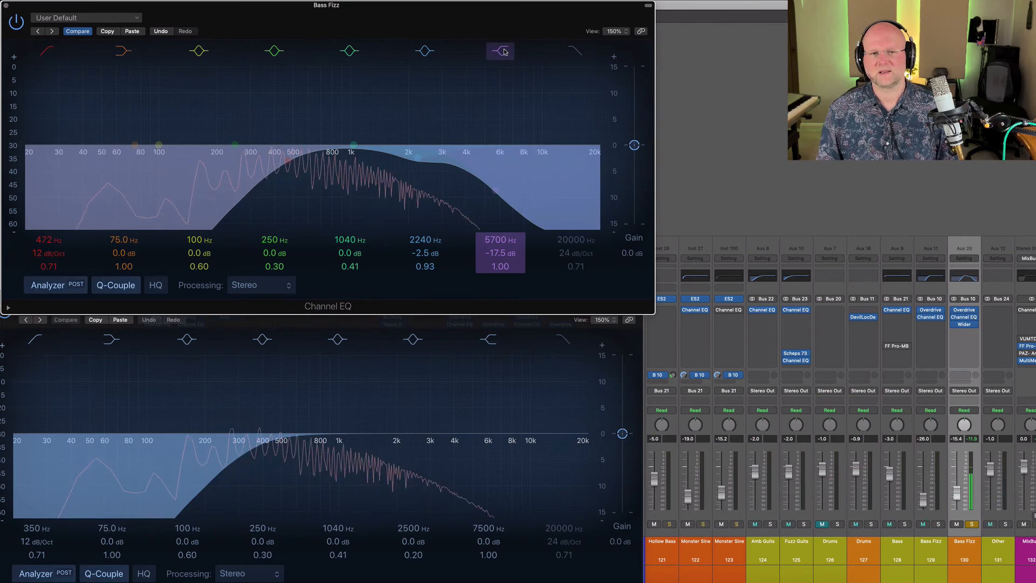
pyautogui.click(6, 5)
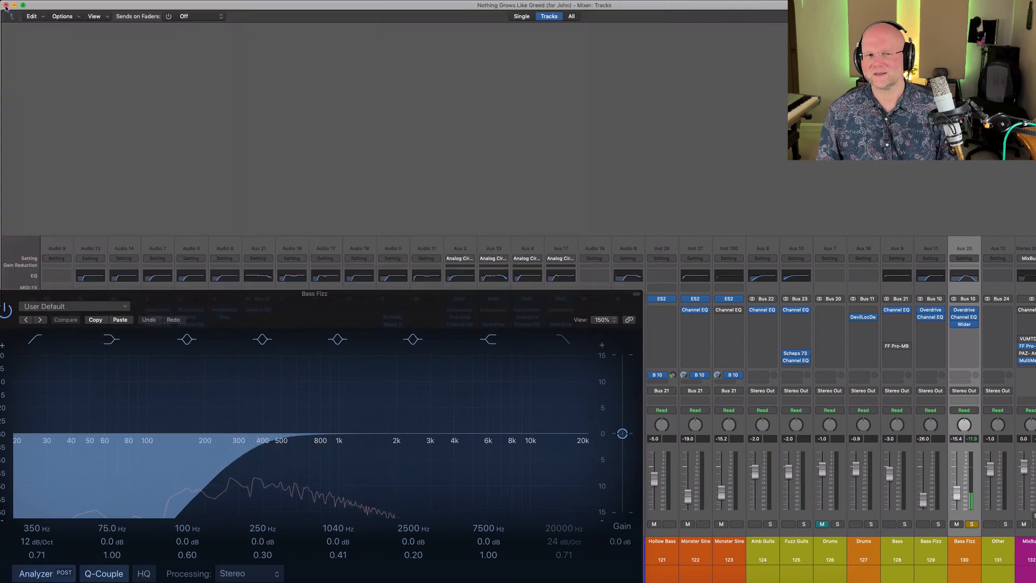
pyautogui.moveTo(56, 295); pyautogui.dragTo(121, 277)
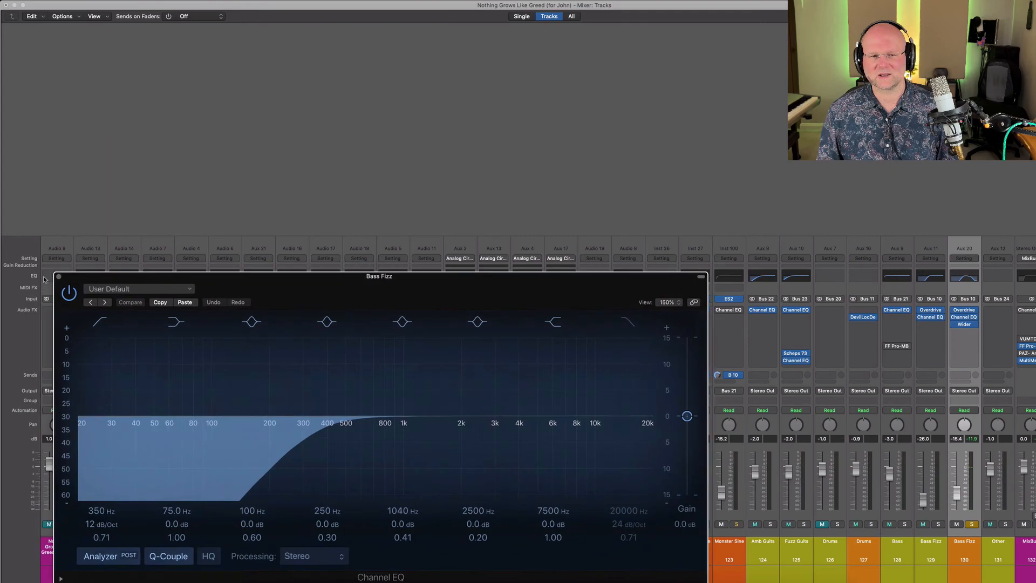
pyautogui.click(57, 277)
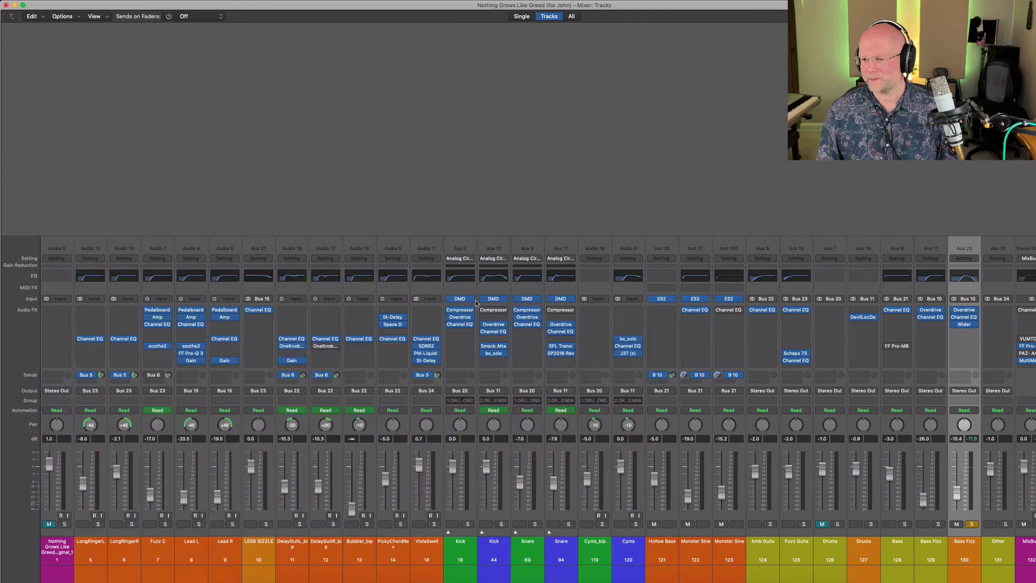
# Step: Play Bass and Bass Fizz 129 soloed without Bass Fizz 130, and add channel 130 to the solo for comparison
pyautogui.click(972, 523)
pyautogui.click(938, 524)
pyautogui.click(904, 524)
pyautogui.press('space')
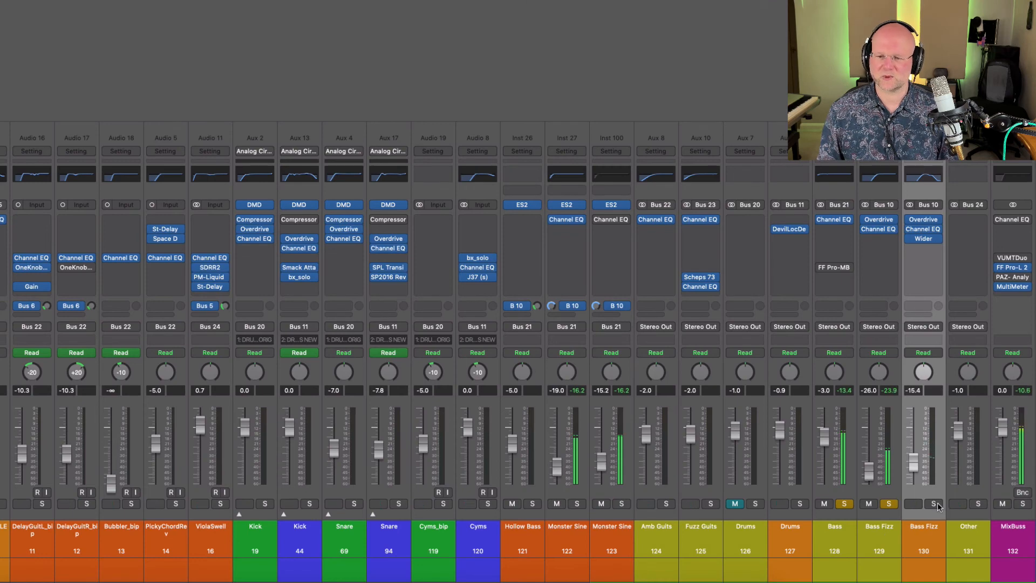
pyautogui.click(936, 505)
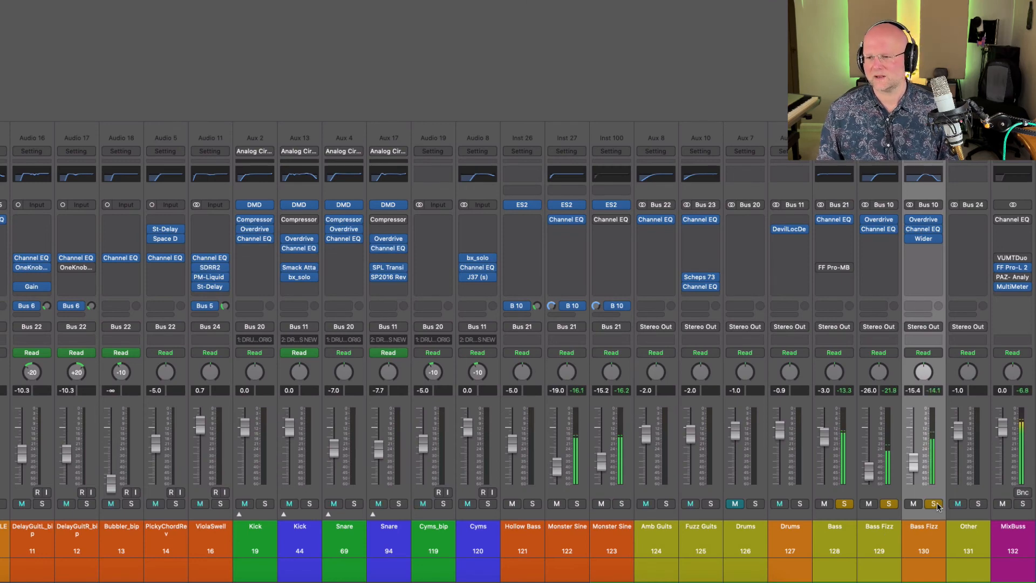
# Step: Open the Wider plug-in on Bass Fizz 130 and compare the bass sound with Wider bypassed and active
pyautogui.click(923, 239)
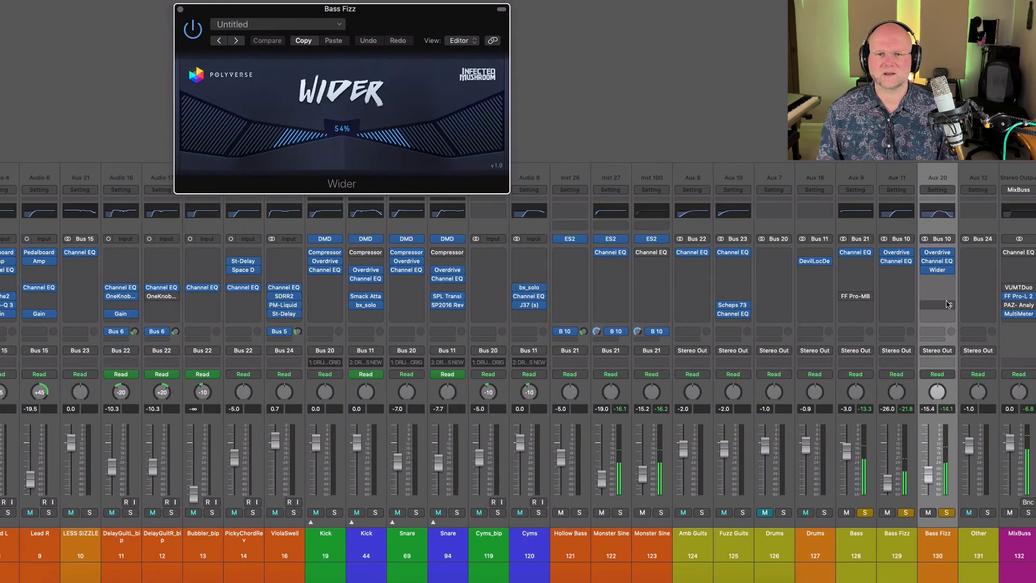
pyautogui.moveTo(441, 12); pyautogui.dragTo(524, 69)
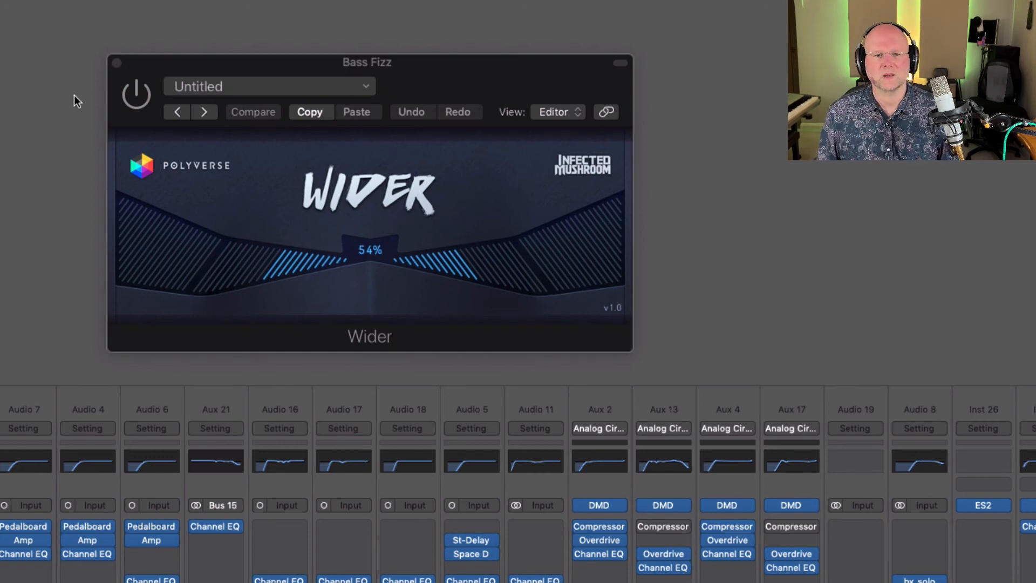
pyautogui.click(138, 98)
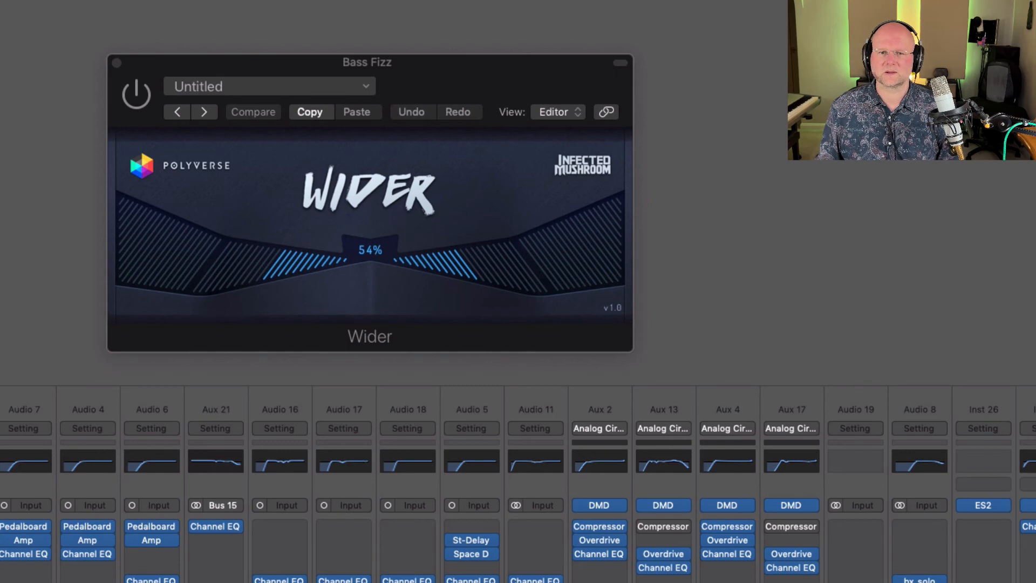
pyautogui.click(135, 99)
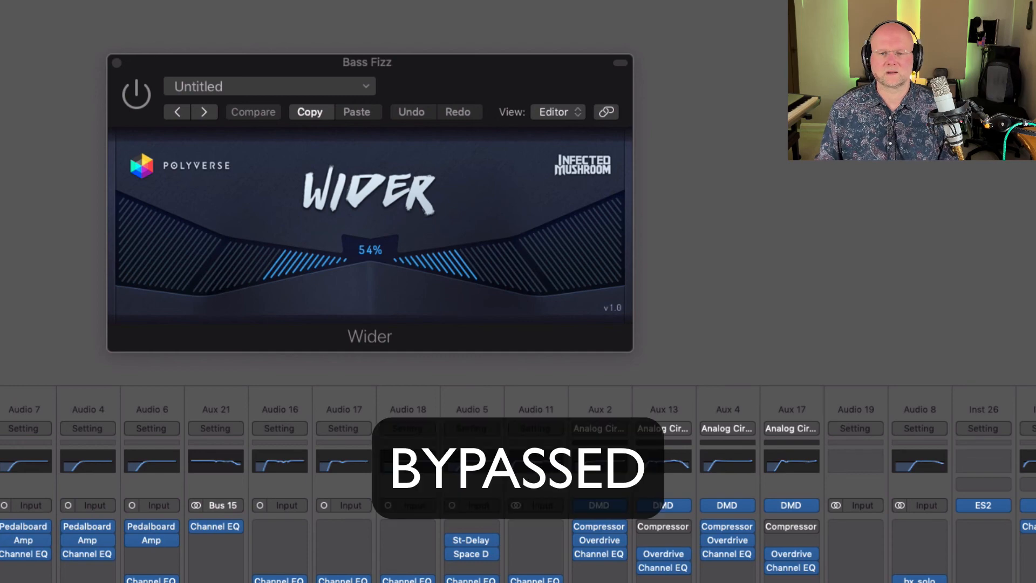
pyautogui.click(136, 97)
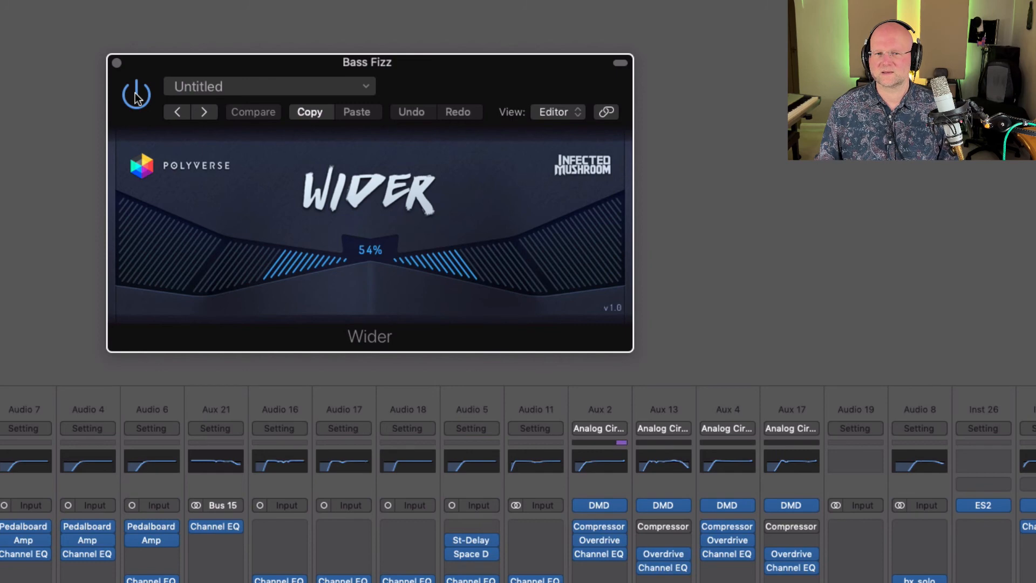
pyautogui.click(136, 97)
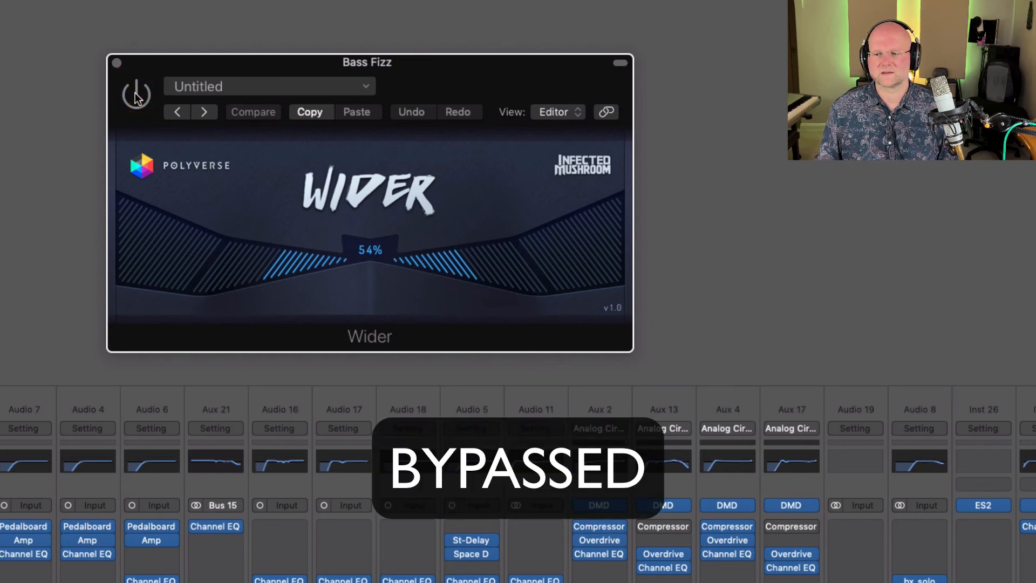
pyautogui.click(136, 97)
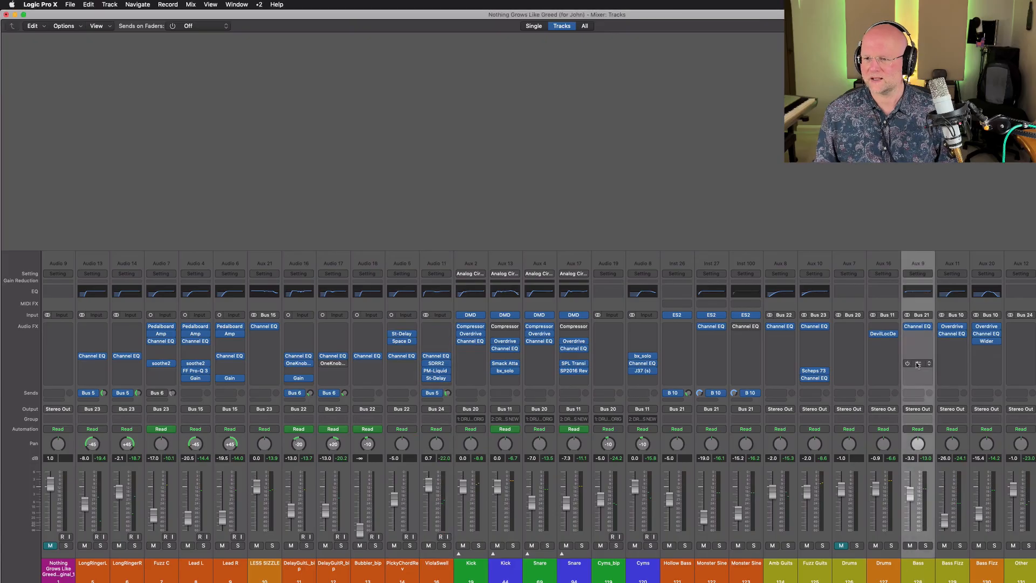
# Step: Enable FF Pro-MB on the Bass channel, inspect its low band, and choose Kick 1 - Analog Circuits (Inst 1) as side chain source
pyautogui.click(915, 363)
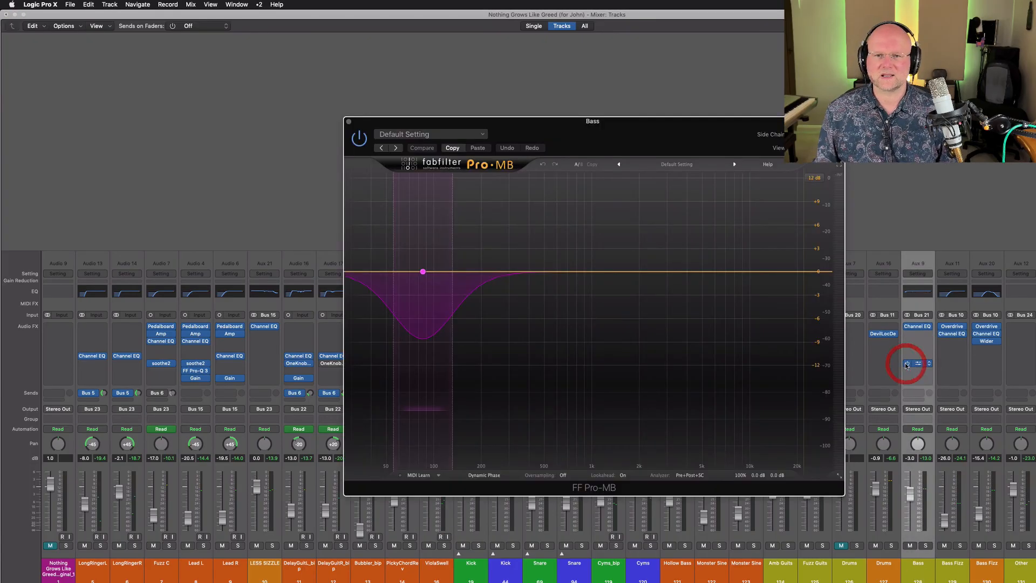
pyautogui.moveTo(665, 133); pyautogui.dragTo(356, 77)
pyautogui.moveTo(115, 219)
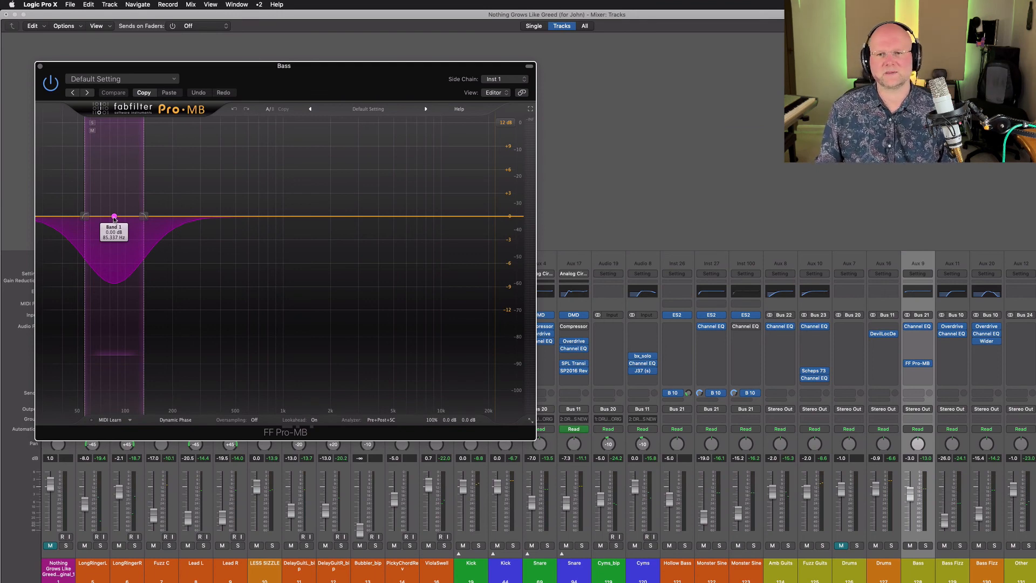
pyautogui.click(521, 82)
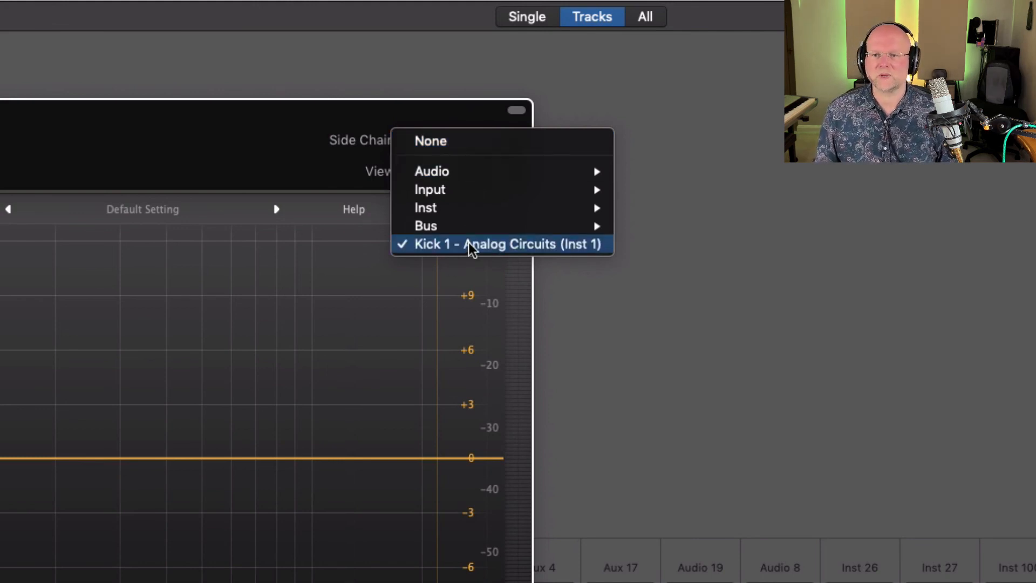
pyautogui.click(682, 229)
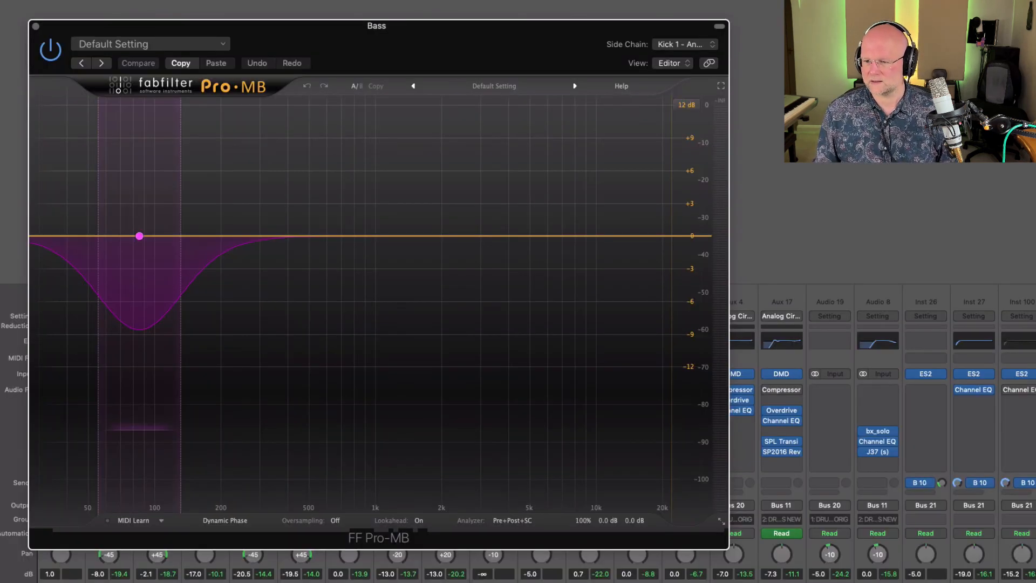
# Step: Play short passages to examine how the Bass channel's Pro-MB low band responds to the kick, and close the plug-in
pyautogui.press('space')
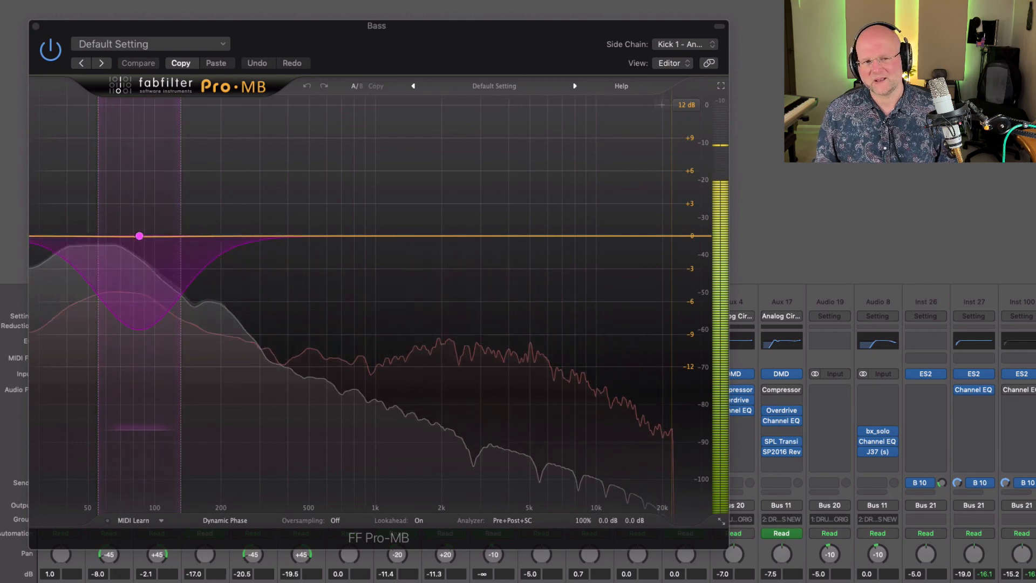
pyautogui.press('space')
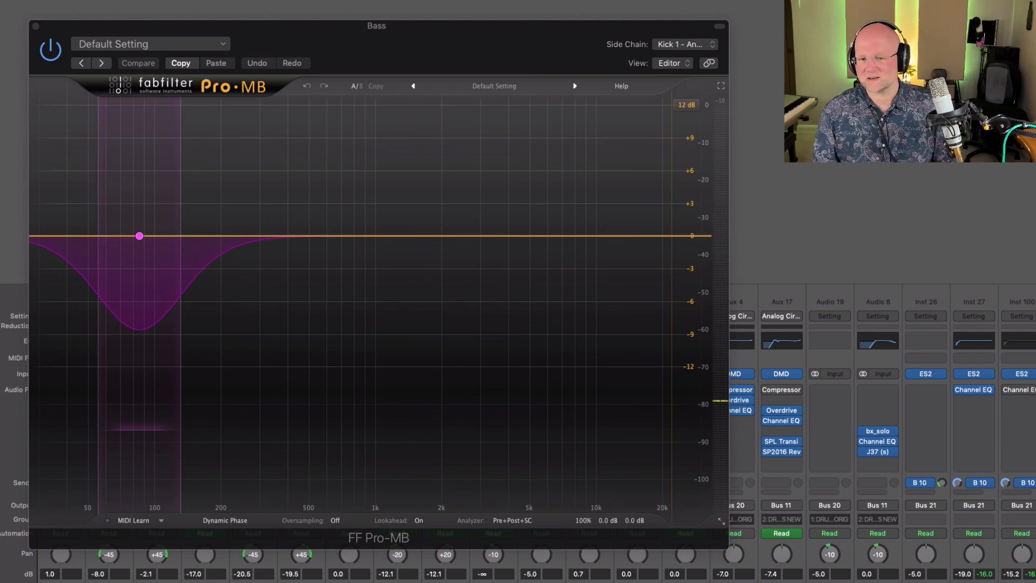
pyautogui.press('space')
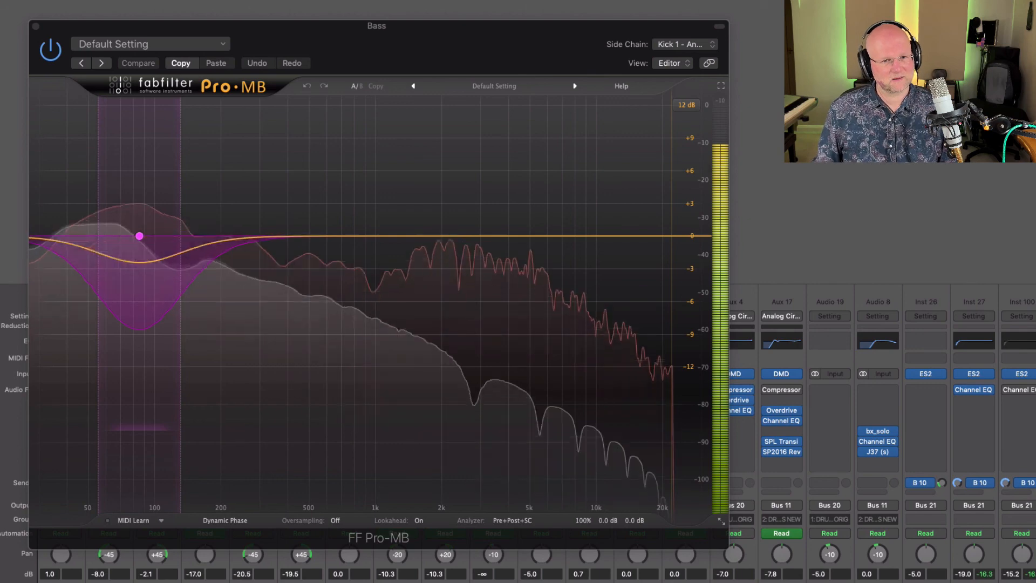
pyautogui.press('space')
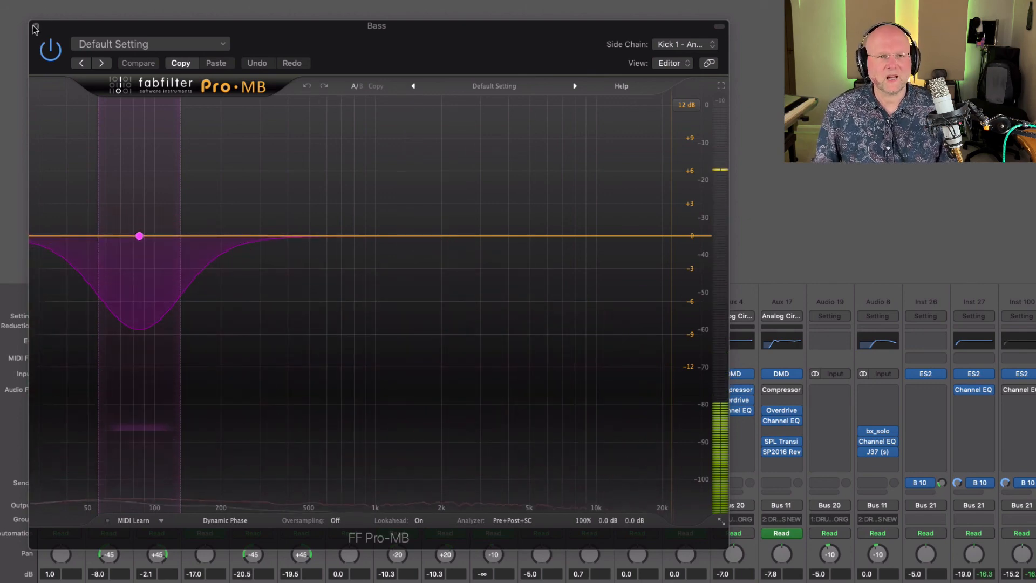
pyautogui.click(35, 26)
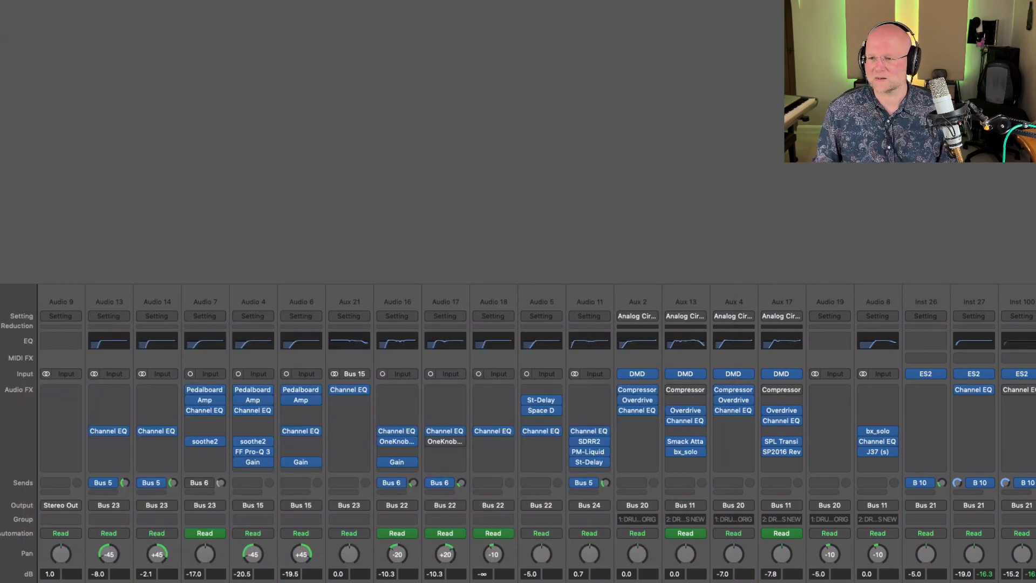